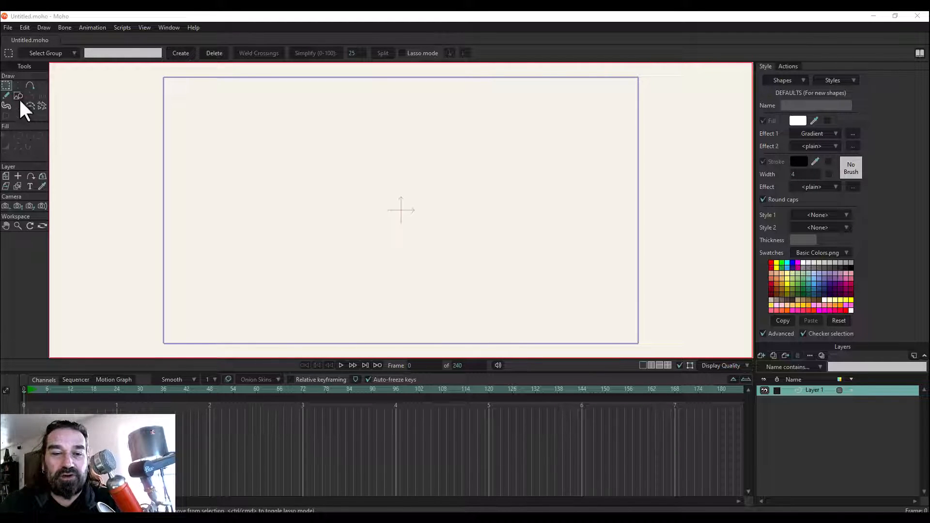
Draw a capital letter I freehand near the canvas centre, with a top crossbar, a vertical stem and a bottom crossbar.
click(7, 95)
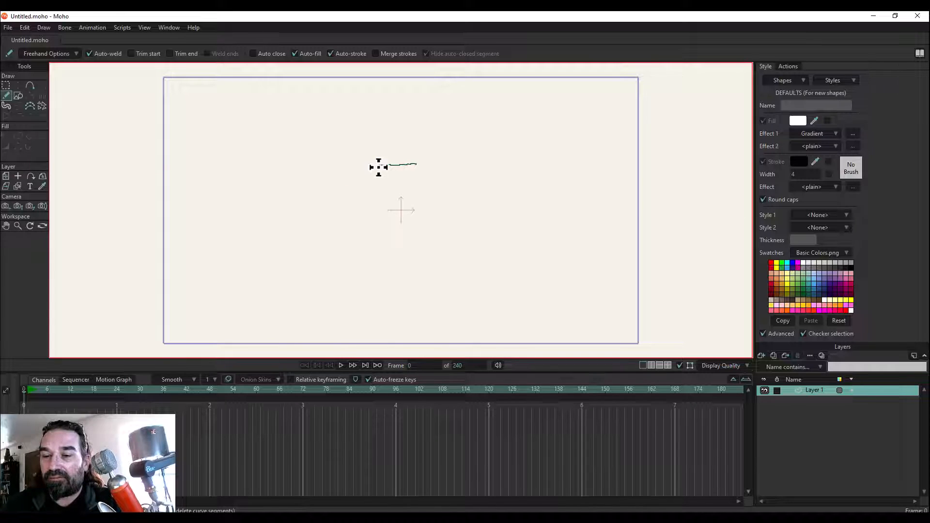
drag(379, 167, 377, 166)
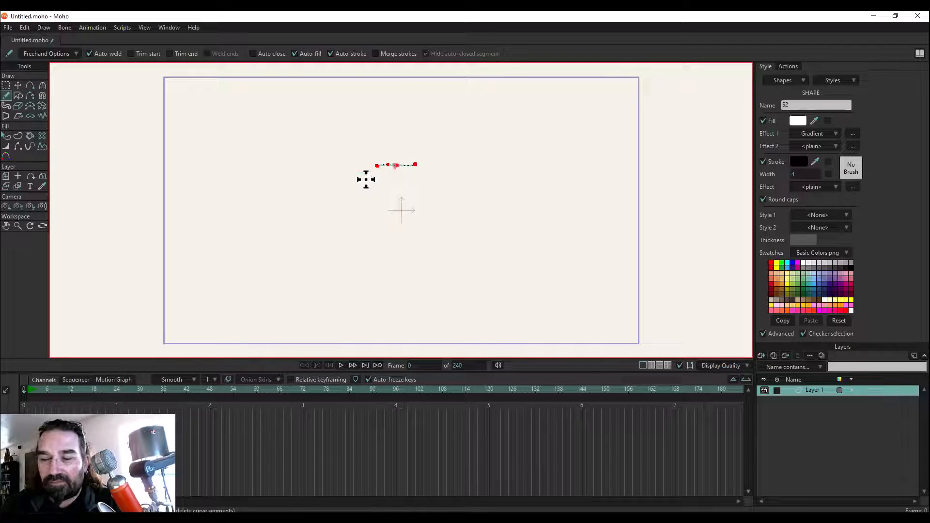
click(18, 225)
click(408, 167)
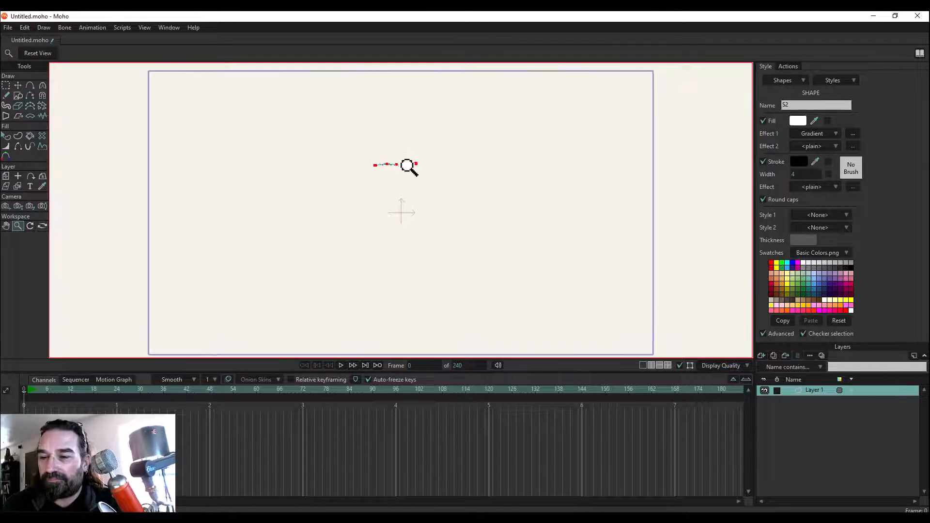
right_click(408, 167)
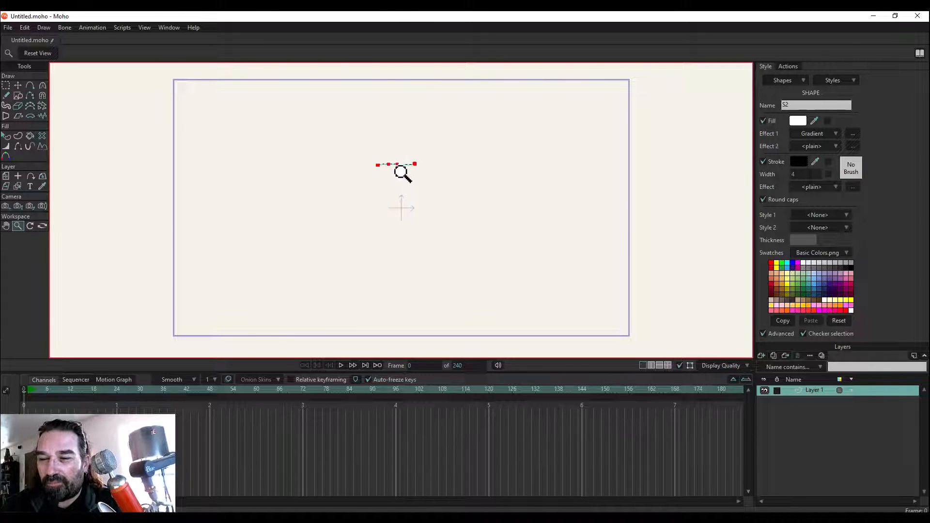
click(6, 97)
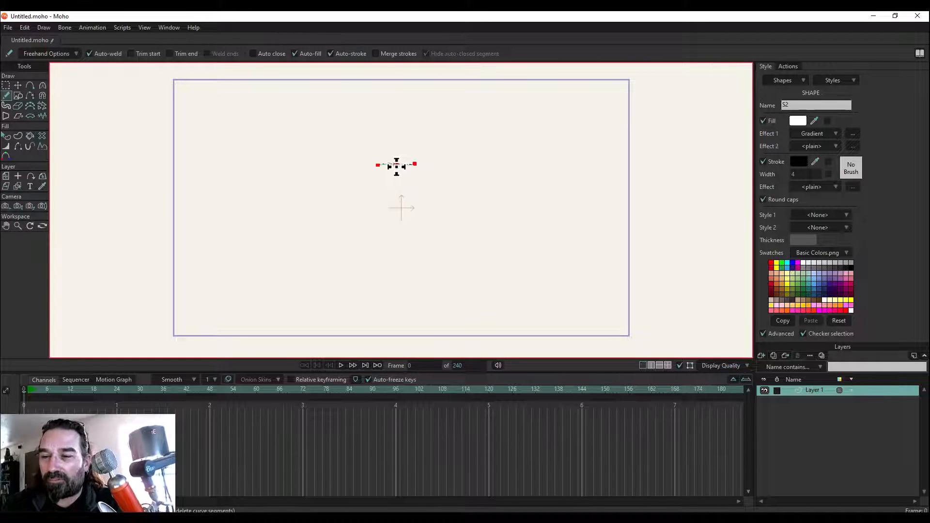
mouse_move(396, 164)
mouse_down()
mouse_move(396, 224)
mouse_move(410, 225)
mouse_up()
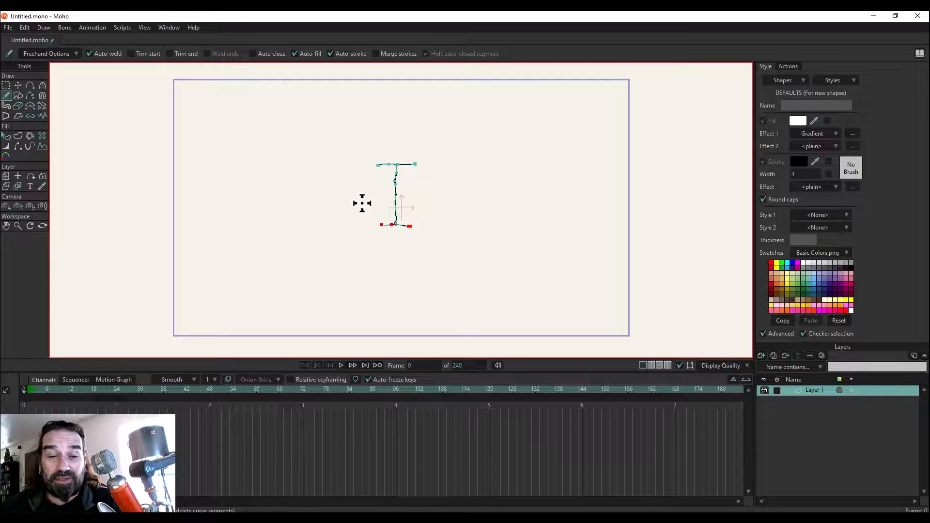
Smooth the letter's stem, bottom crossbar and top crossbar by brushing along the strokes with a radius of 0.01.
click(18, 226)
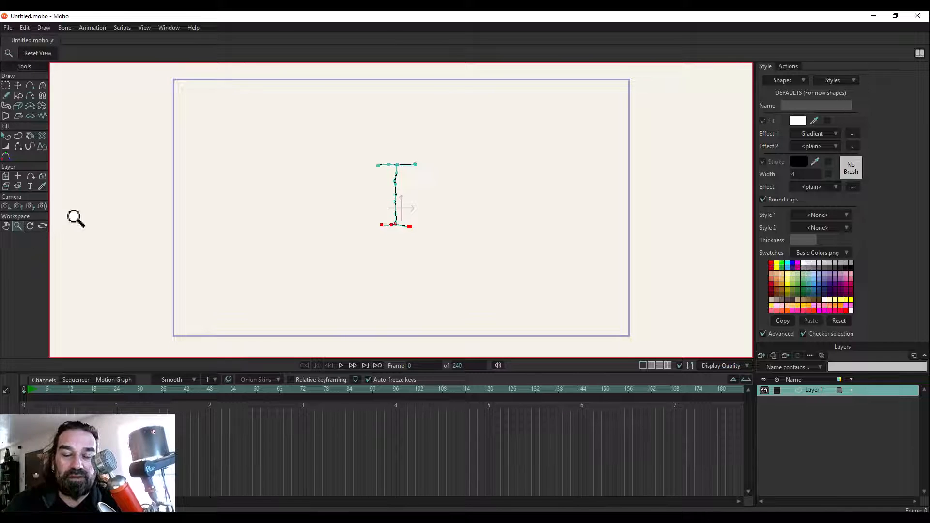
scroll(402, 201, up, 5)
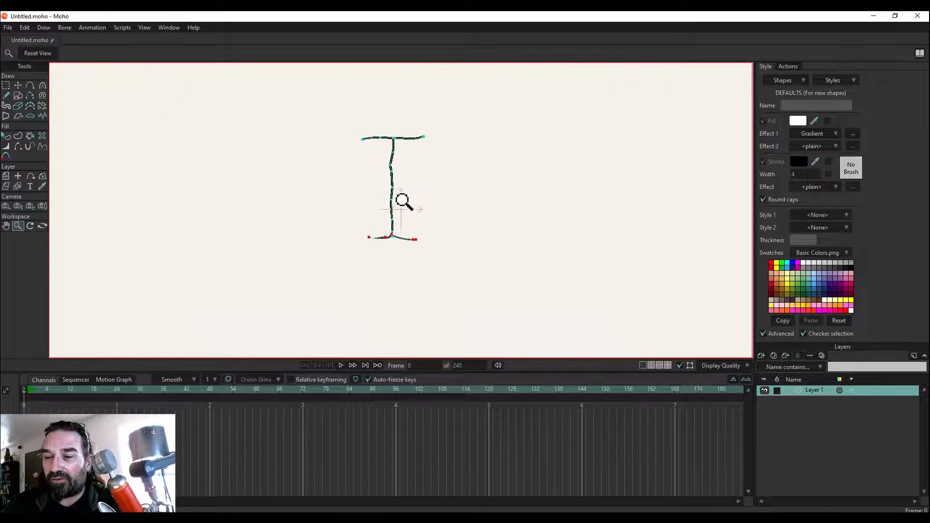
scroll(403, 201, up, 1)
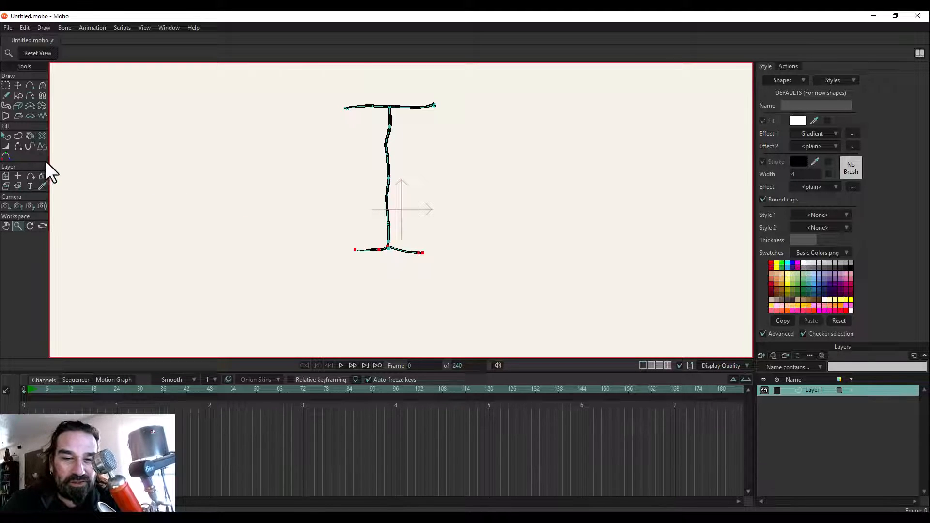
click(31, 106)
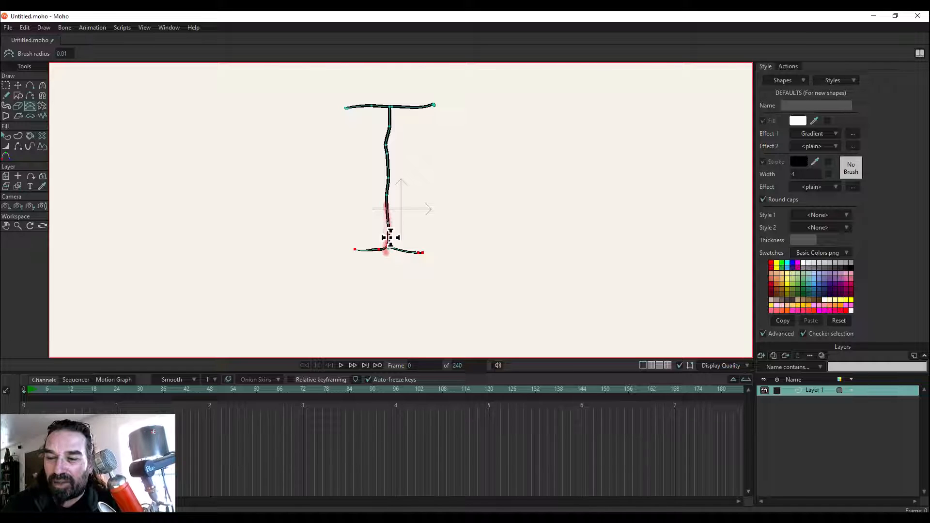
drag(385, 168, 386, 125)
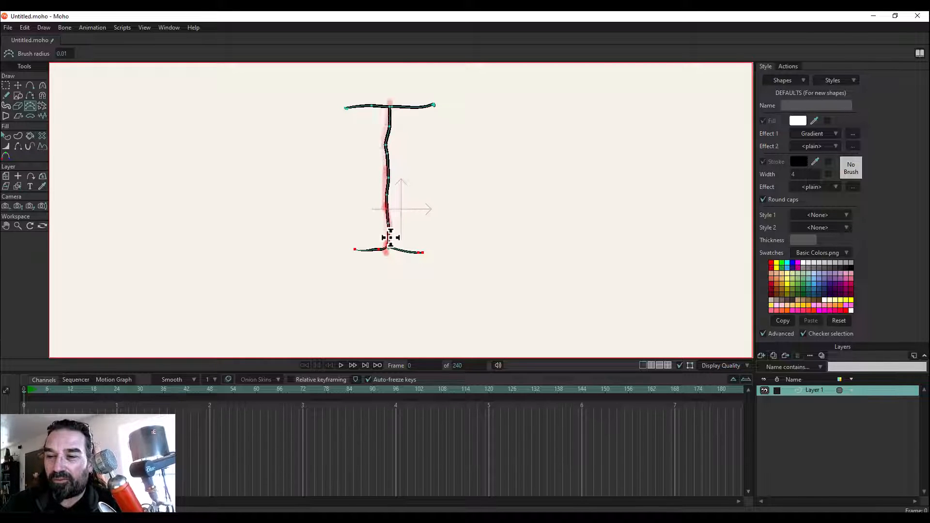
mouse_move(390, 238)
mouse_down()
mouse_move(410, 249)
mouse_move(387, 246)
mouse_up()
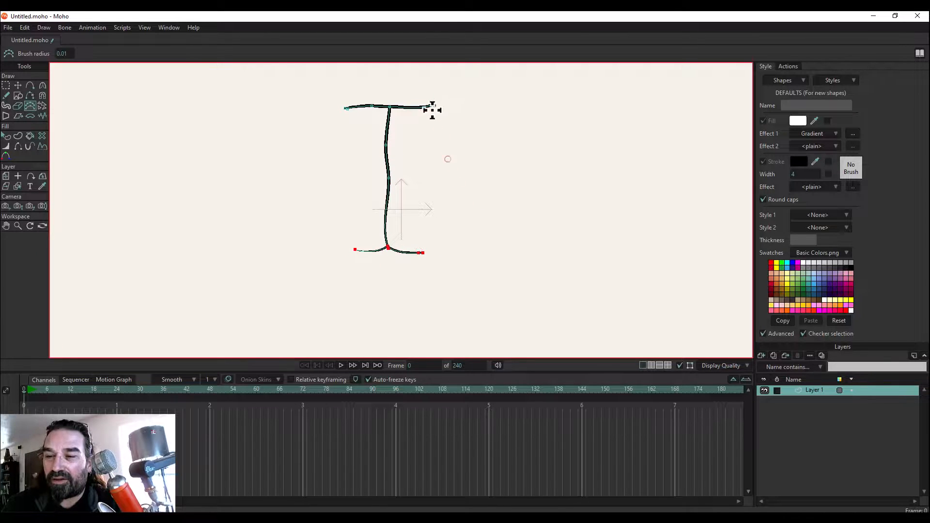
drag(431, 106, 446, 104)
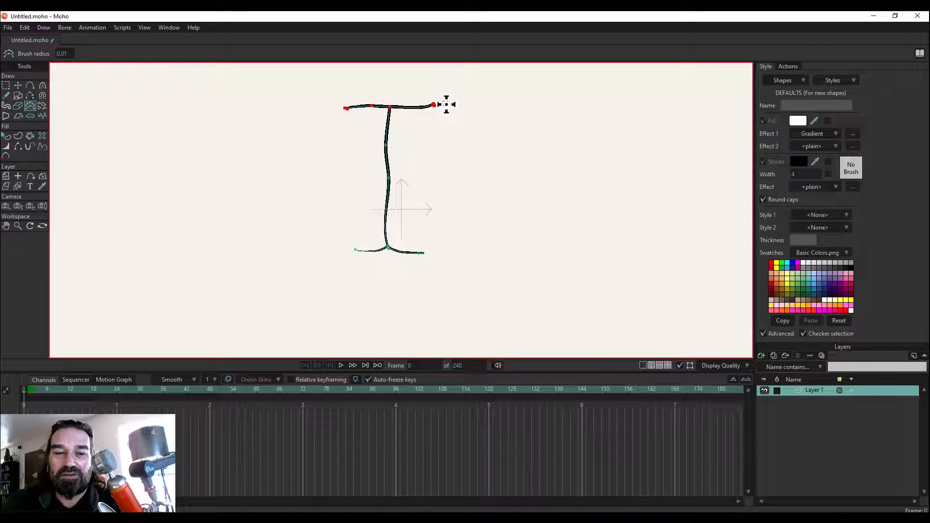
Deselect all points and try to reposition the right end point of the top crossbar.
click(6, 85)
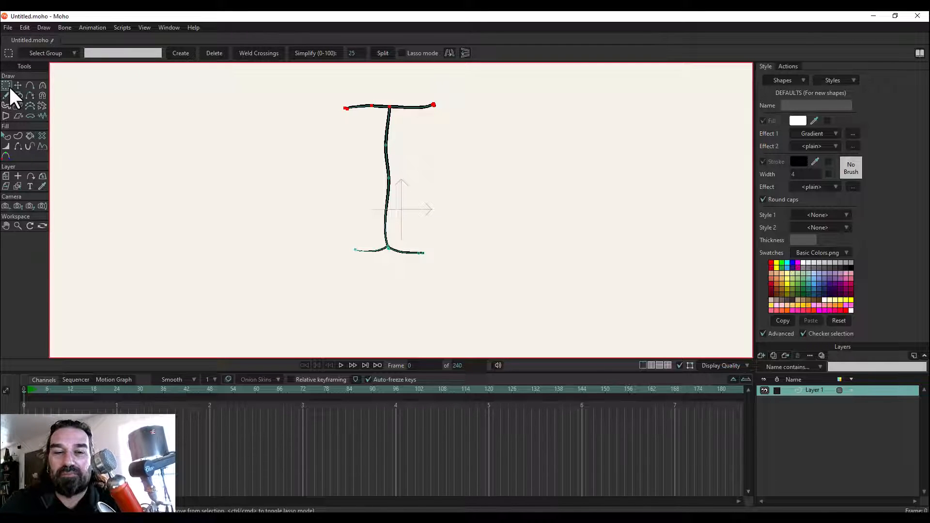
drag(98, 97, 128, 114)
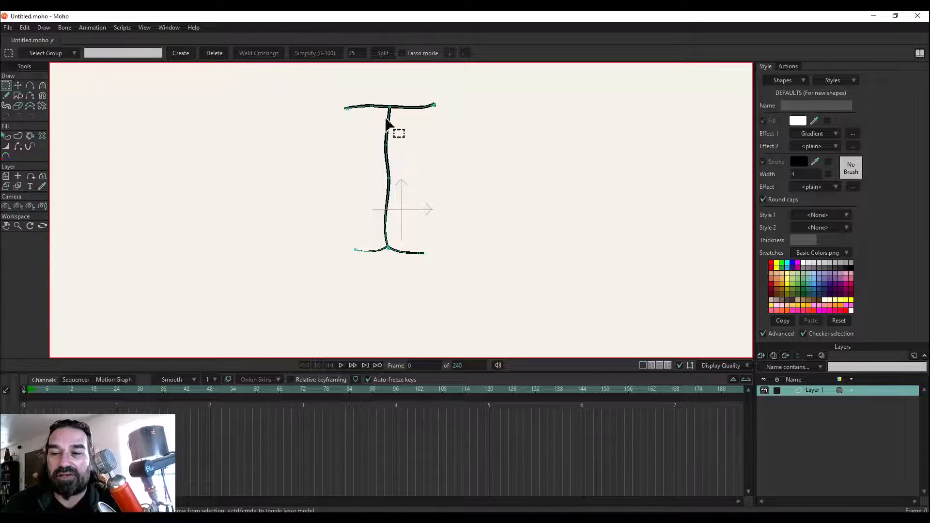
click(18, 85)
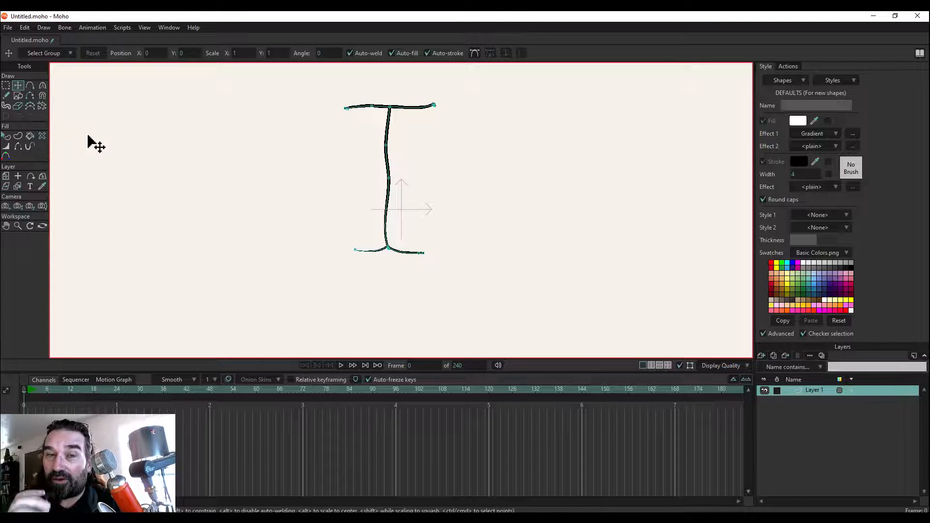
click(434, 105)
mouse_move(434, 107)
mouse_down()
mouse_move(481, 109)
mouse_move(429, 111)
mouse_move(438, 95)
mouse_up()
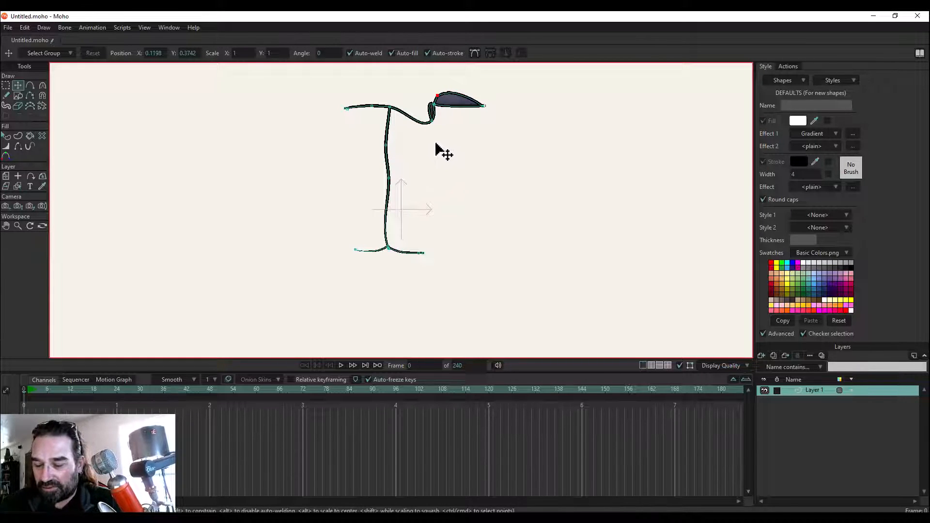
Undo the last point edits on the right half of the top crossbar.
key(ctrl+z)
key(ctrl+z)
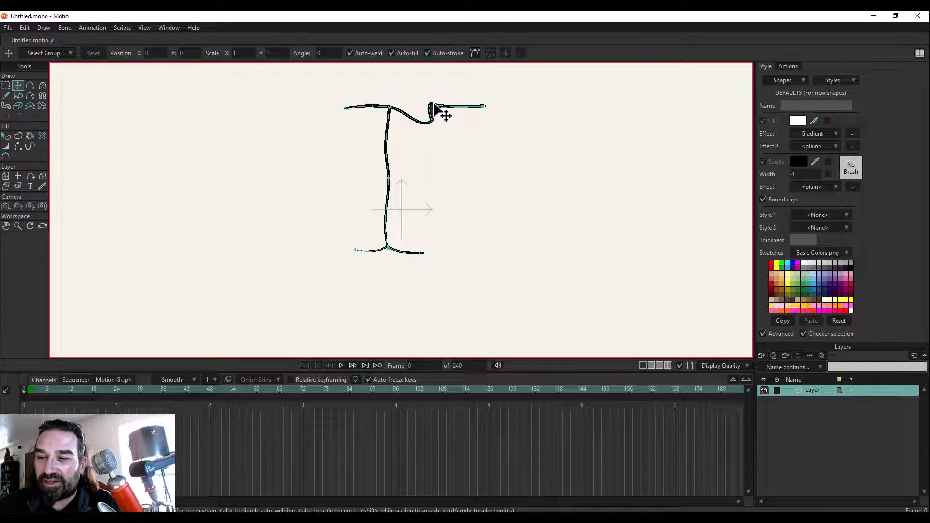
key(ctrl+z)
key(ctrl+z)
key(ctrl+z)
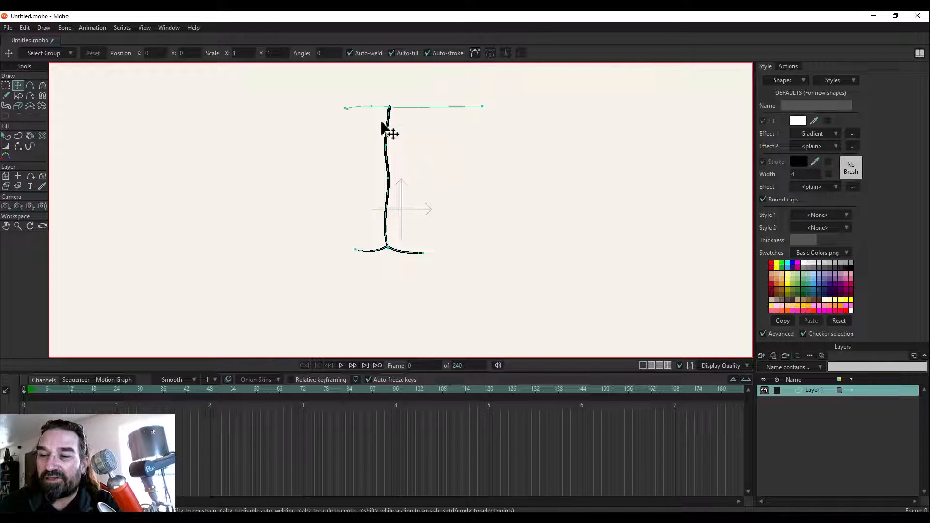
Straighten the top crossbar by repositioning its end points and deleting the extra point left of the stem.
click(345, 109)
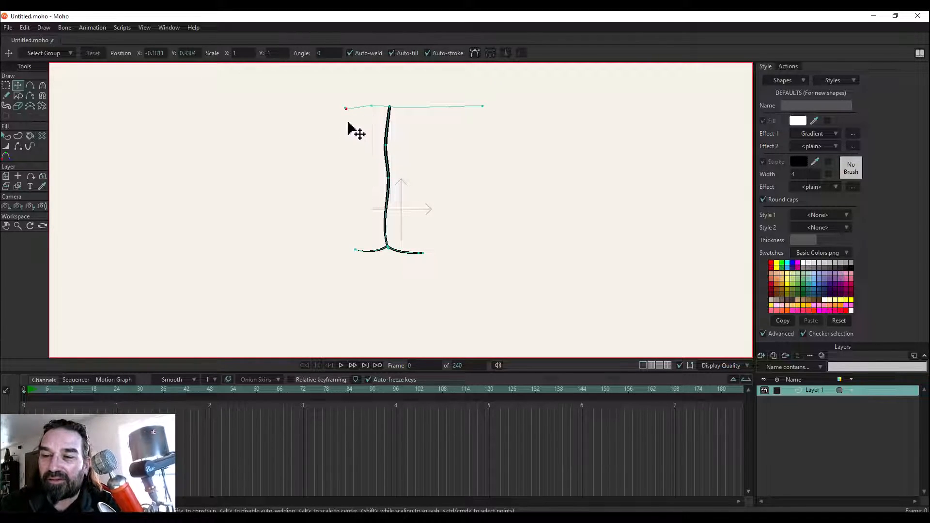
drag(347, 109, 390, 110)
click(371, 105)
key(Delete)
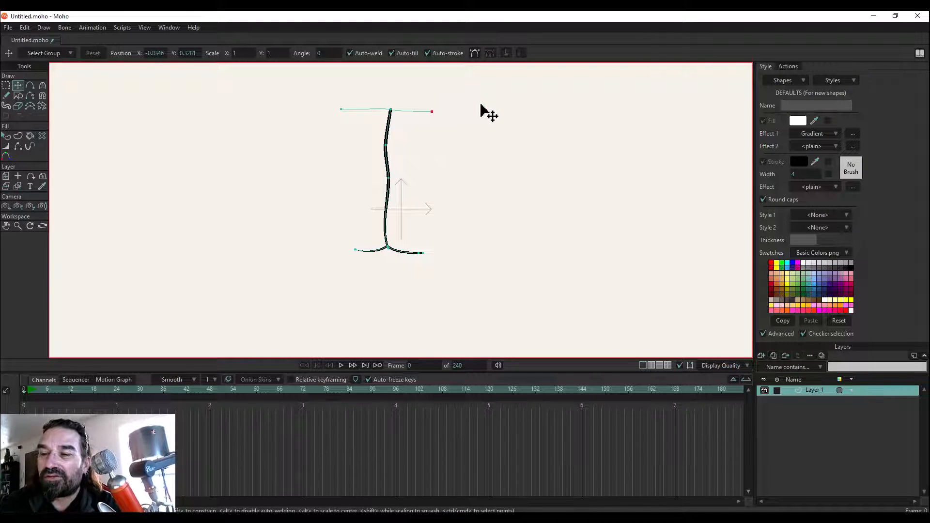
drag(430, 115, 430, 120)
Select all points of the top crossbar and create a stroke-only shape from them.
click(6, 86)
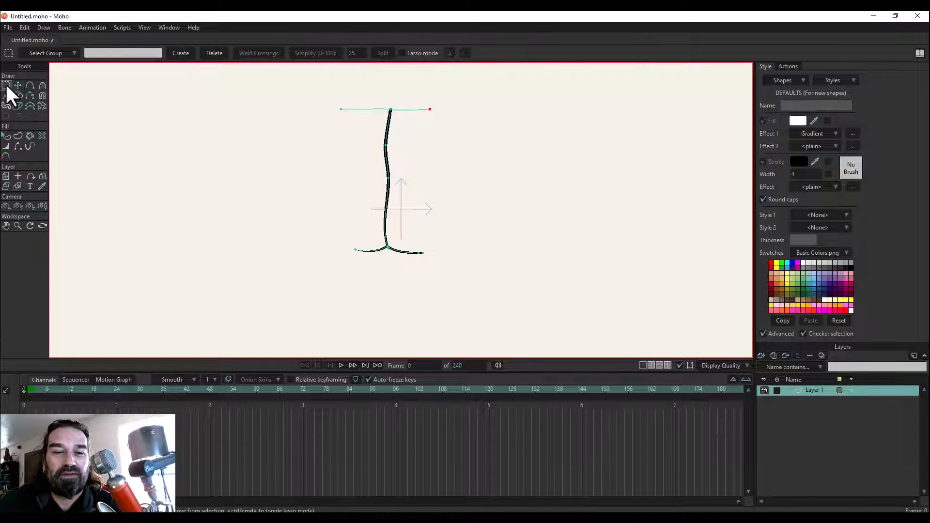
drag(323, 96, 450, 121)
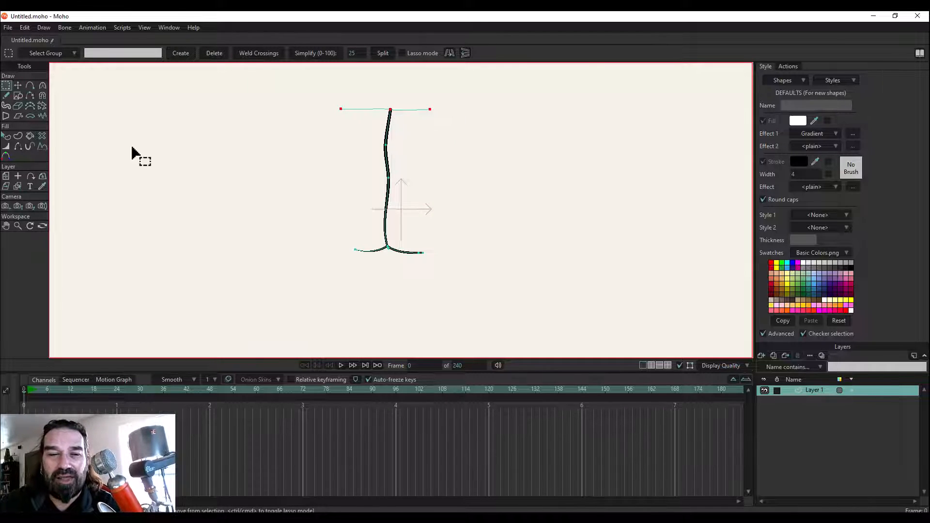
key(Delete)
click(7, 136)
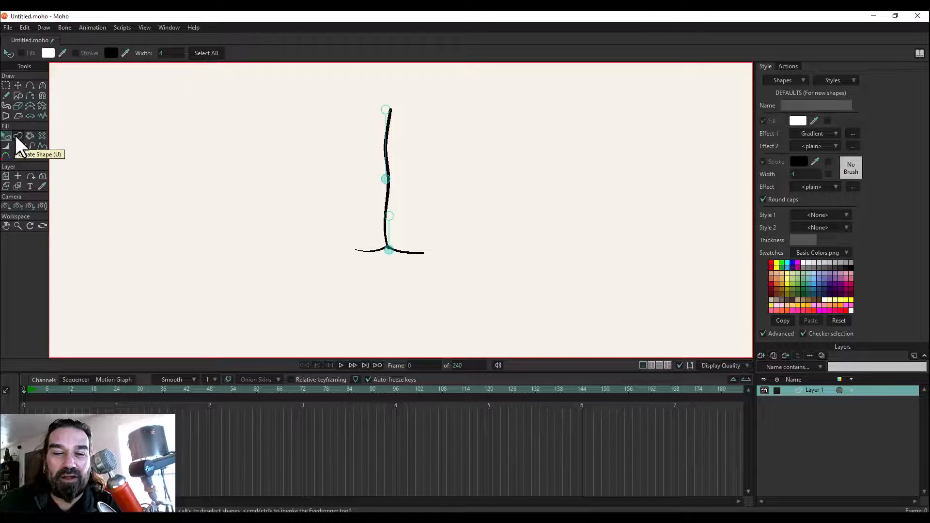
click(17, 137)
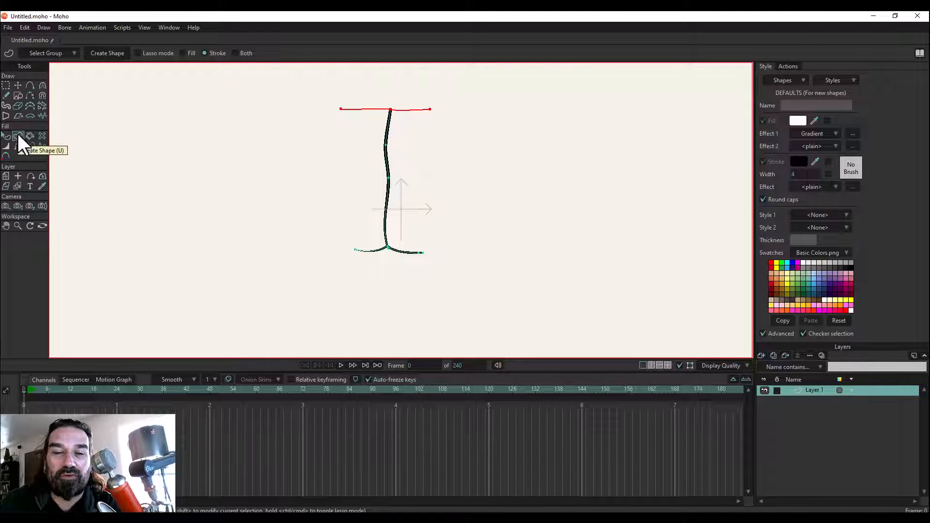
click(105, 53)
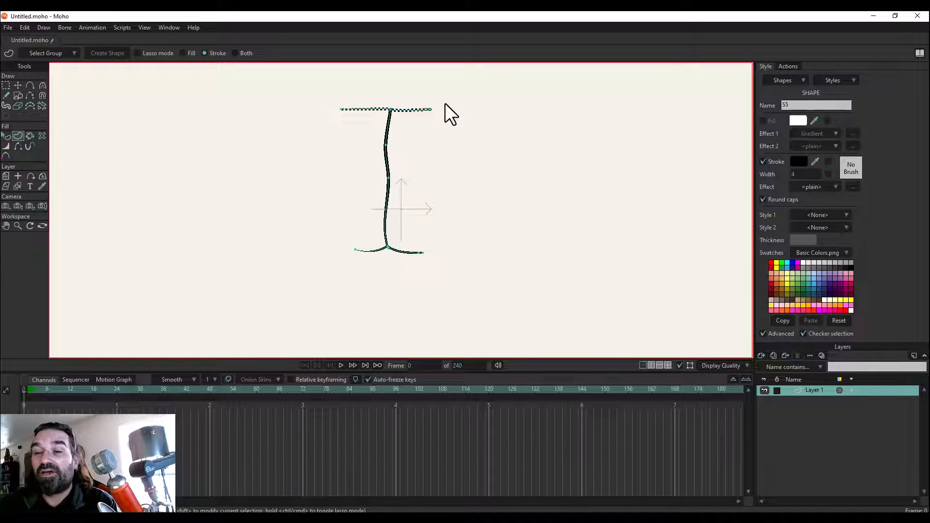
Clear the current selection and delete the point on the upper part of the stem to straighten it.
click(20, 87)
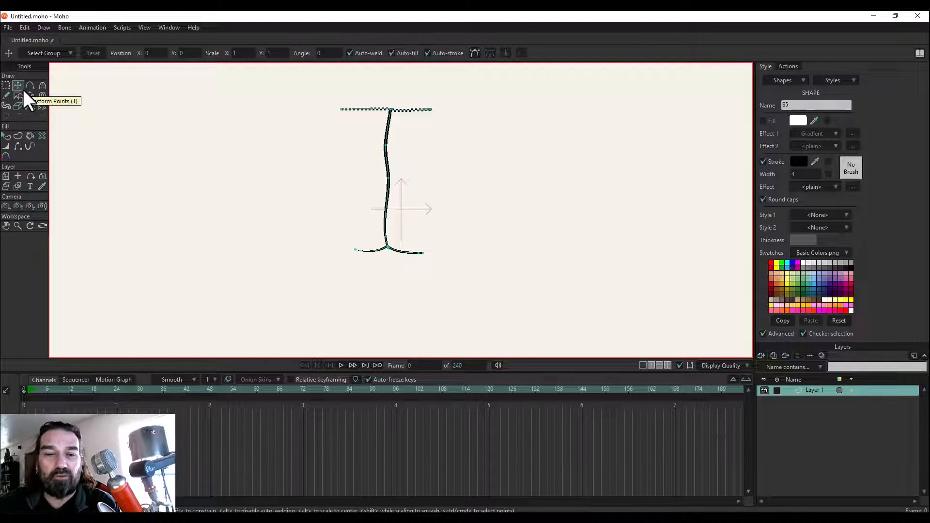
click(6, 86)
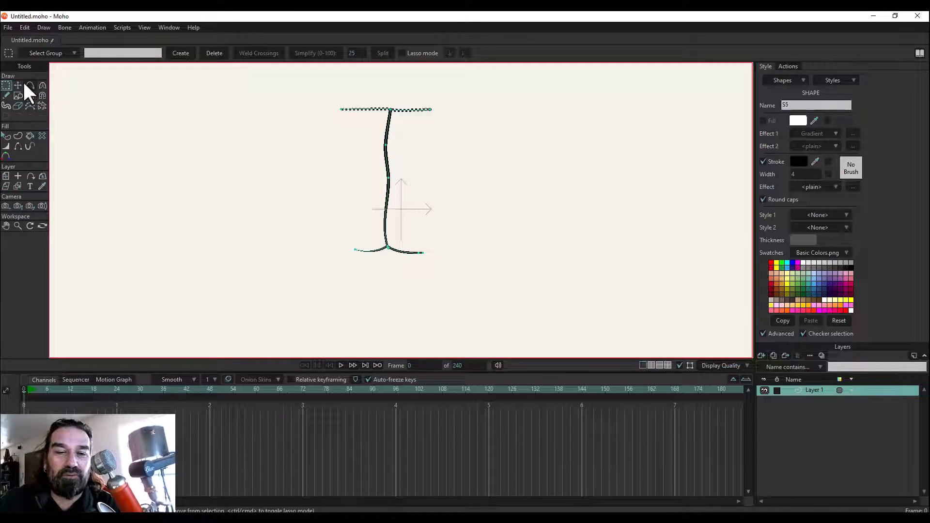
click(20, 87)
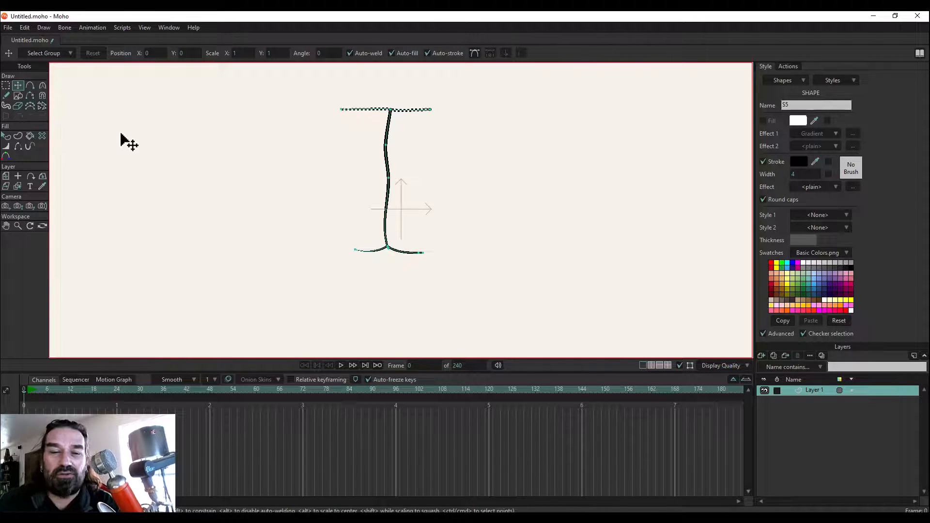
click(152, 149)
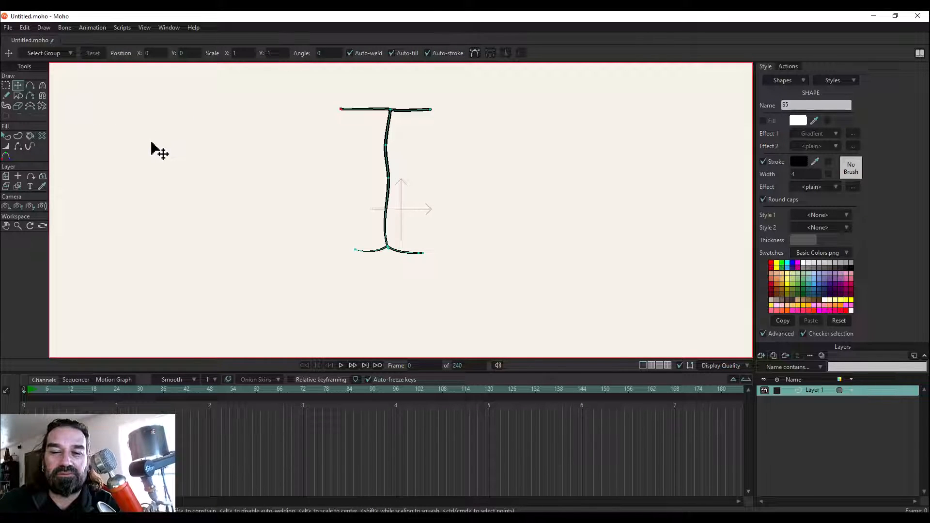
key(Return)
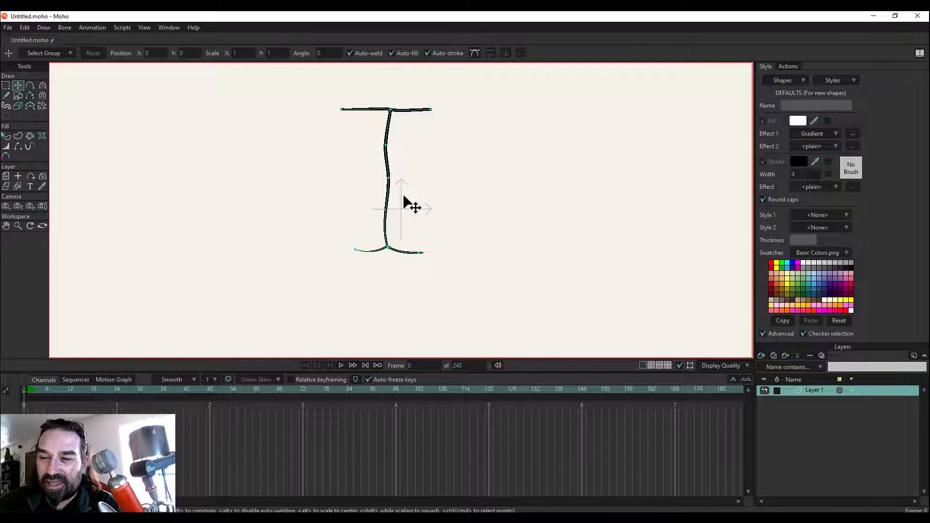
click(385, 145)
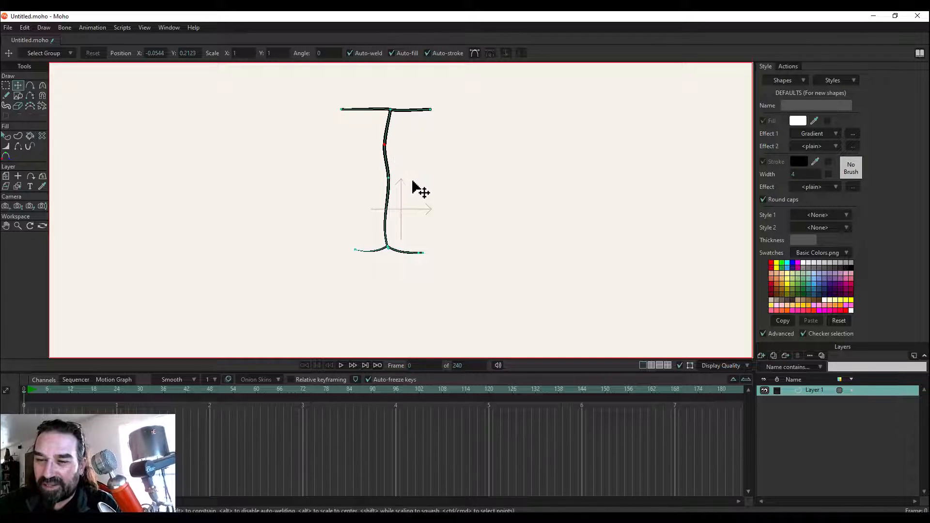
key(Delete)
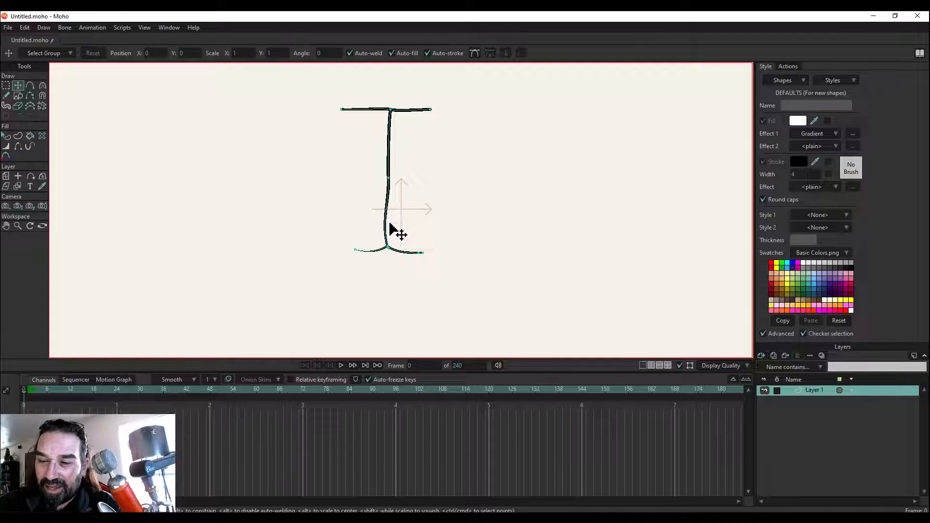
Try to adjust the junction of the stem and the bottom crossbar, and undo the last edits there.
mouse_move(389, 248)
mouse_down()
mouse_move(409, 246)
mouse_move(396, 261)
mouse_up()
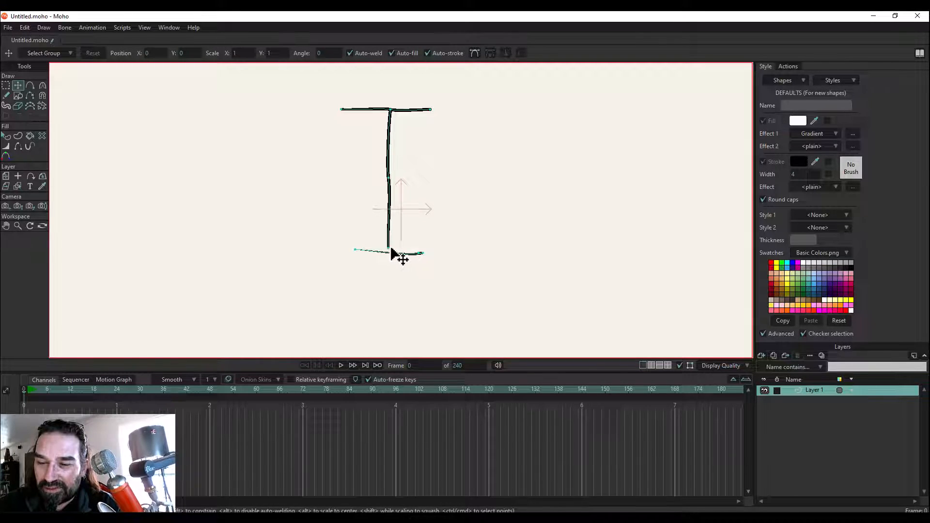
key(ctrl+z)
key(ctrl+z)
key(ctrl+z)
key(ctrl+z)
key(ctrl+z)
key(ctrl+z)
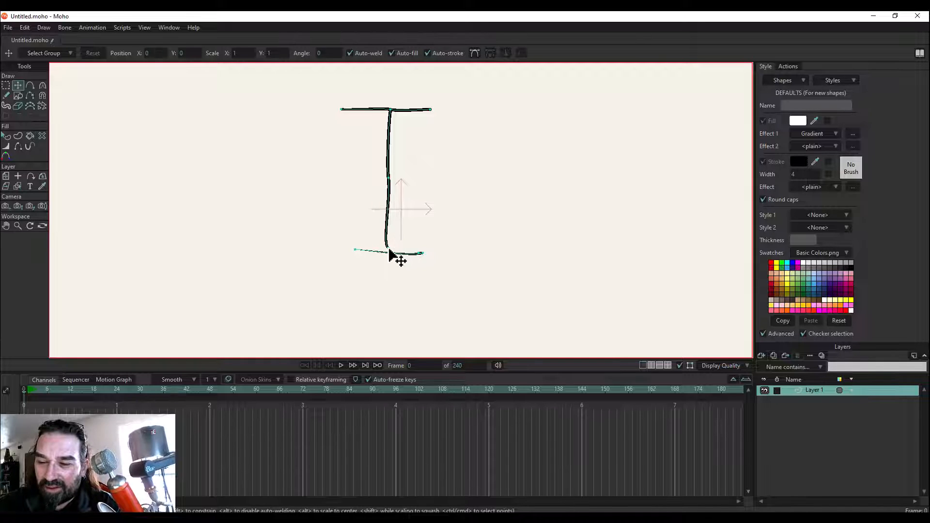
Undo the recent edits to the bottom crossbar and attach the stem's lower end to the middle of that crossbar.
drag(420, 256, 417, 259)
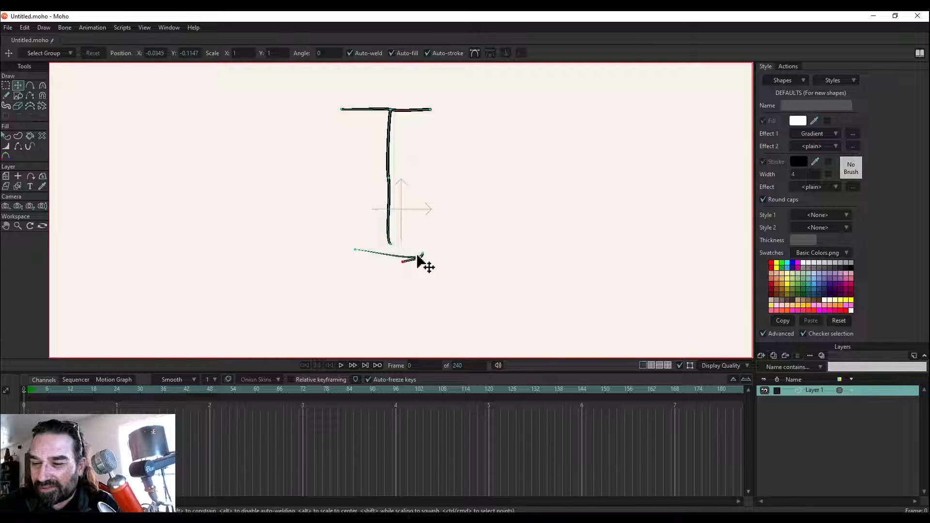
key(ctrl+z)
key(ctrl+z)
key(ctrl+z)
key(ctrl+z)
key(ctrl+z)
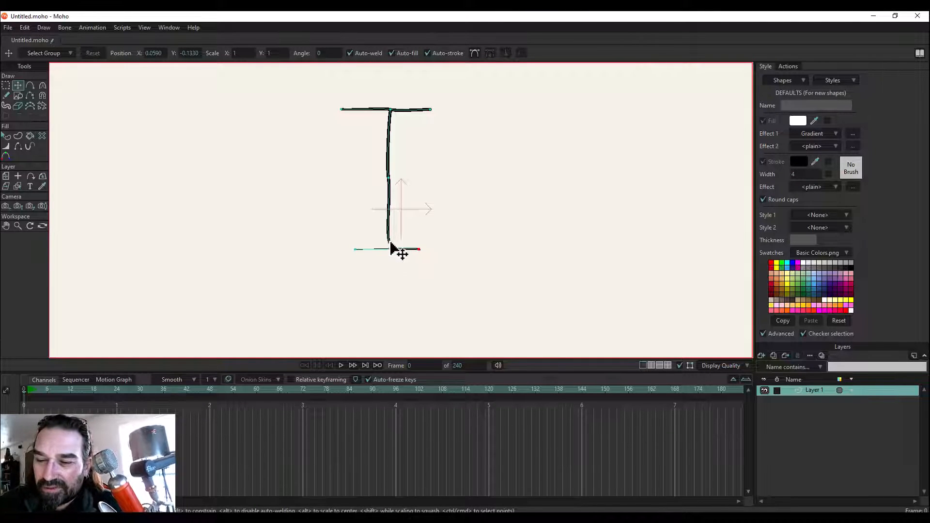
key(ctrl+z)
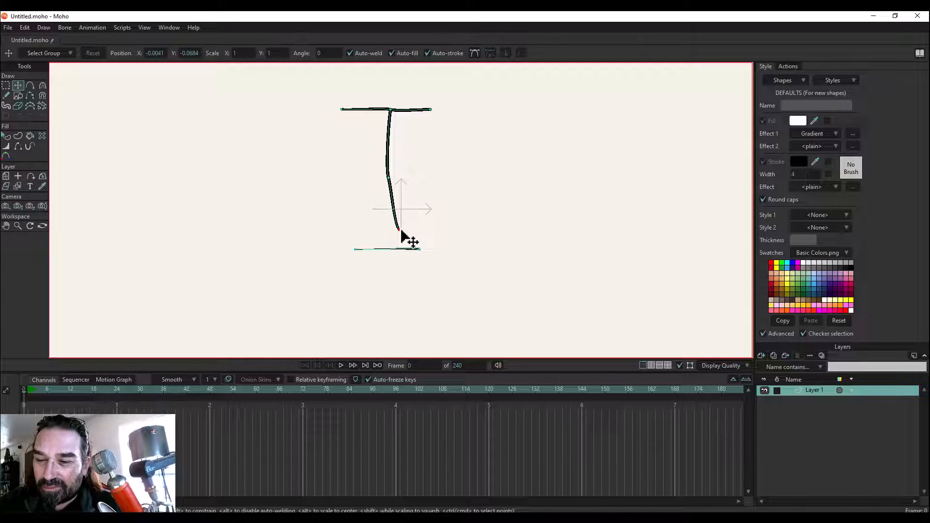
mouse_move(400, 230)
mouse_down()
mouse_move(379, 257)
mouse_move(384, 236)
mouse_move(390, 249)
mouse_up()
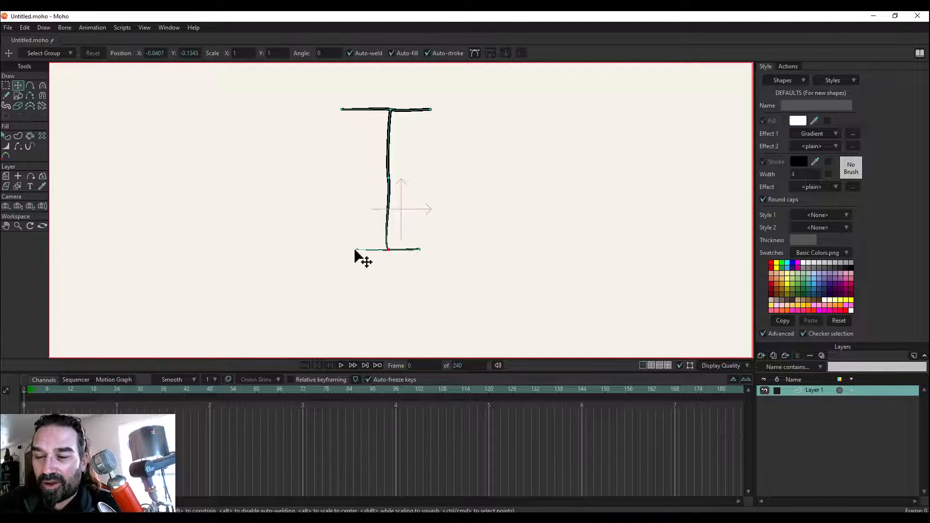
Reposition the left end point of the bottom crossbar and set its line width to 68.50 percent.
drag(355, 254, 349, 266)
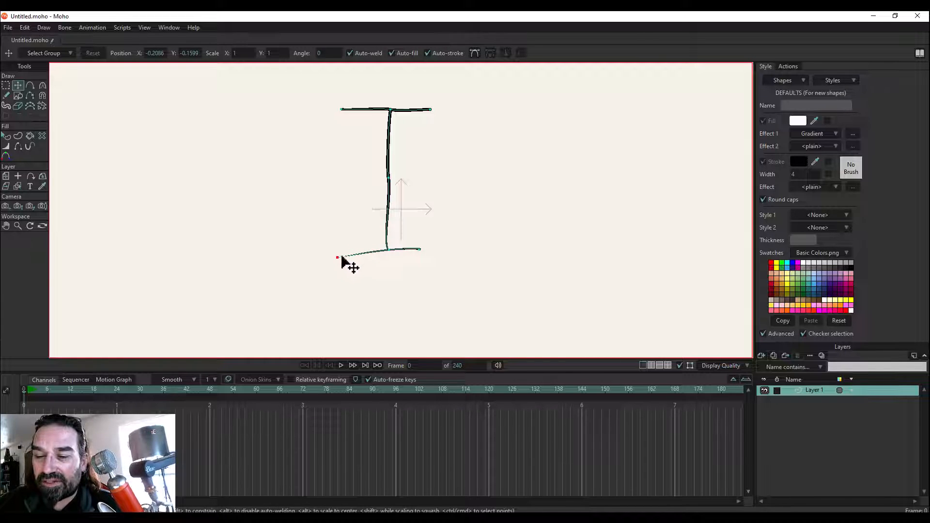
key(ctrl+z)
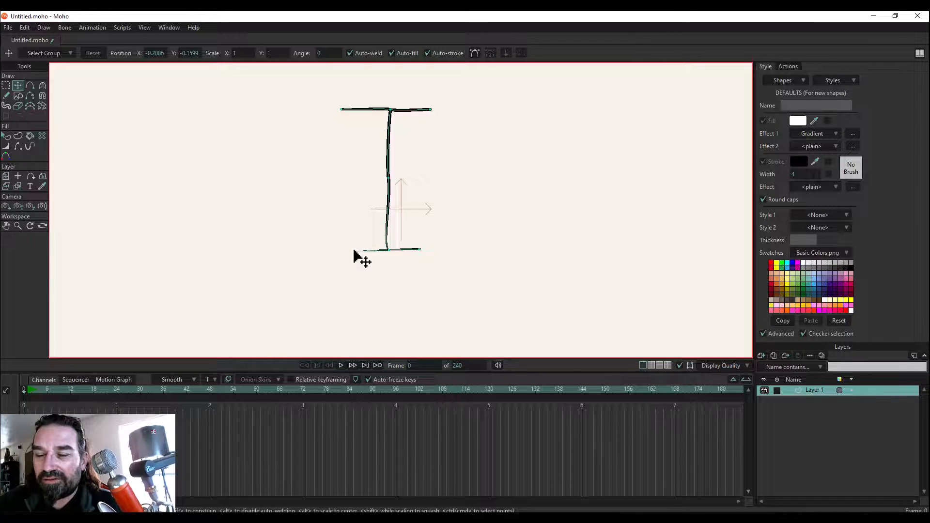
click(6, 146)
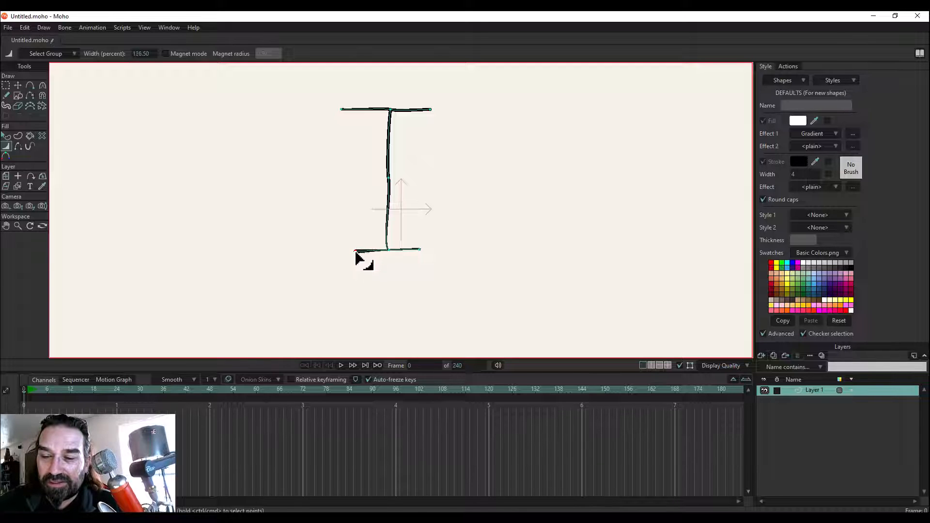
drag(356, 253, 355, 253)
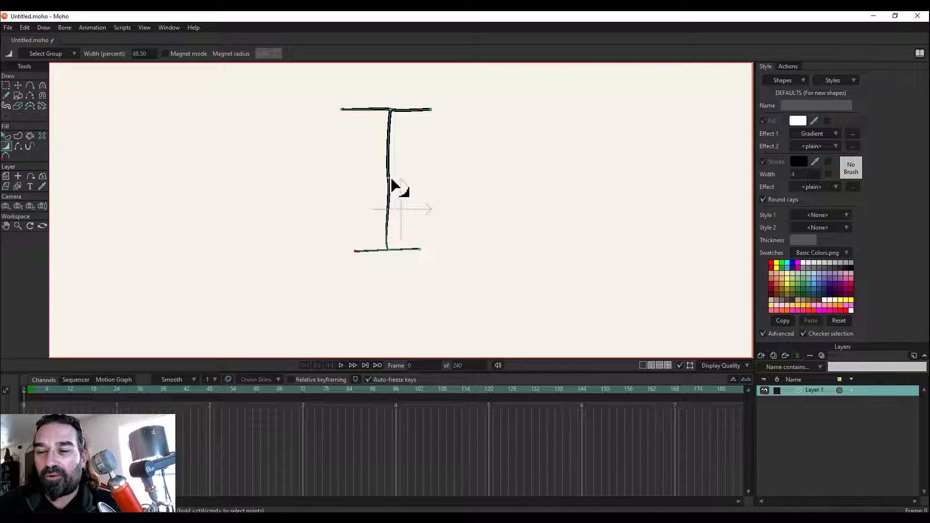
Adjust the point in the middle of the stem and make it a peak with zero curvature.
click(19, 86)
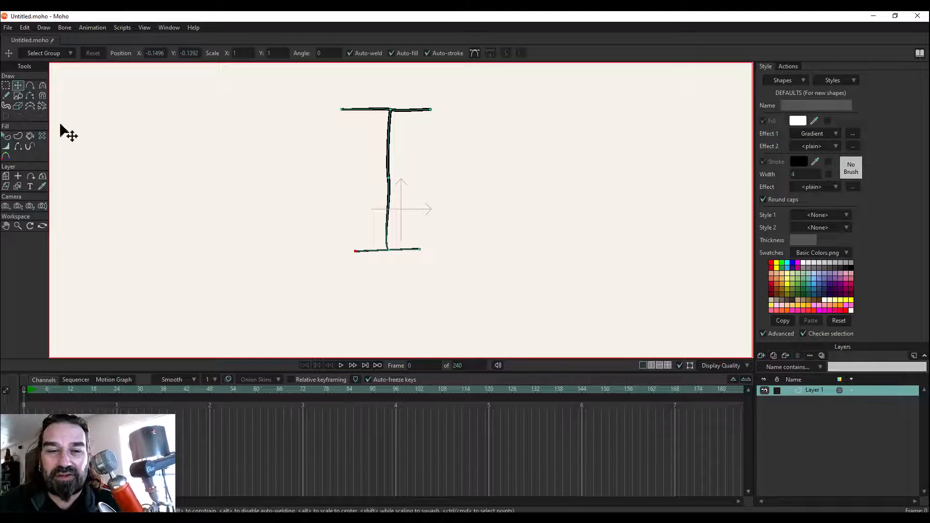
click(389, 178)
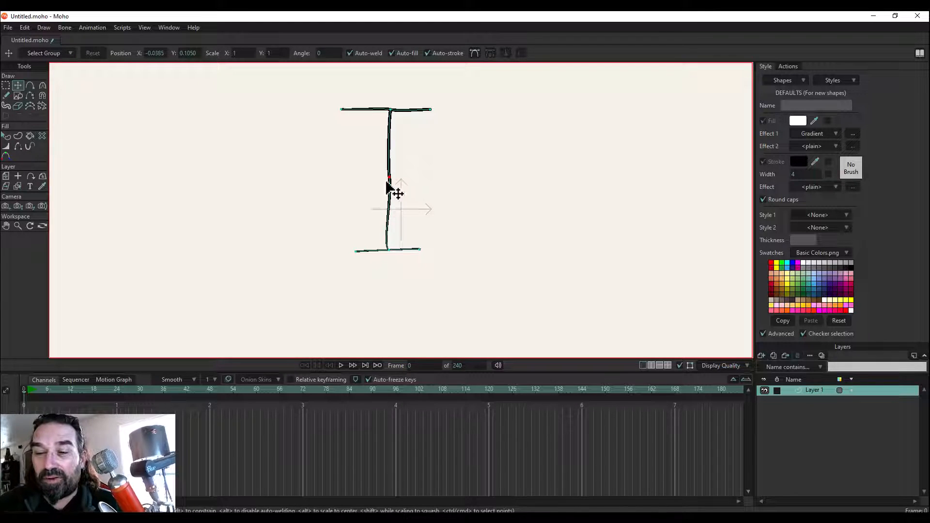
click(43, 85)
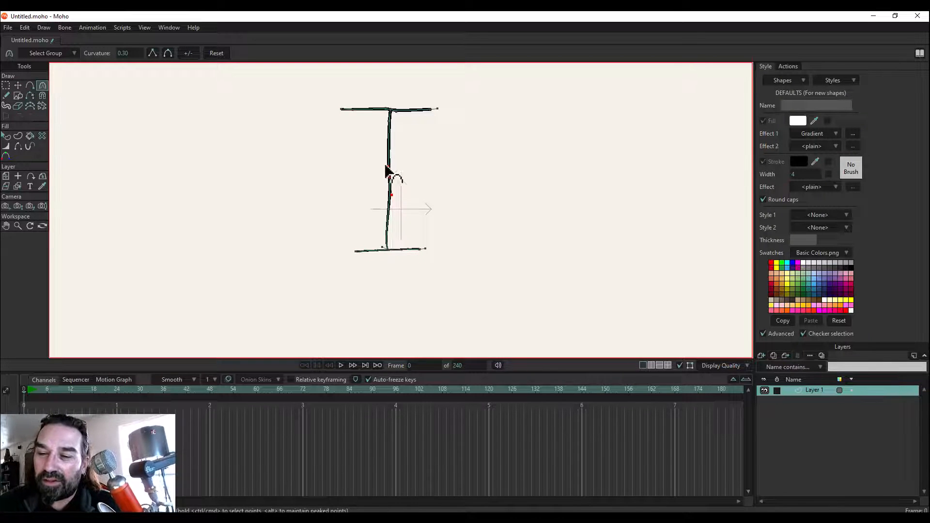
drag(398, 170, 383, 177)
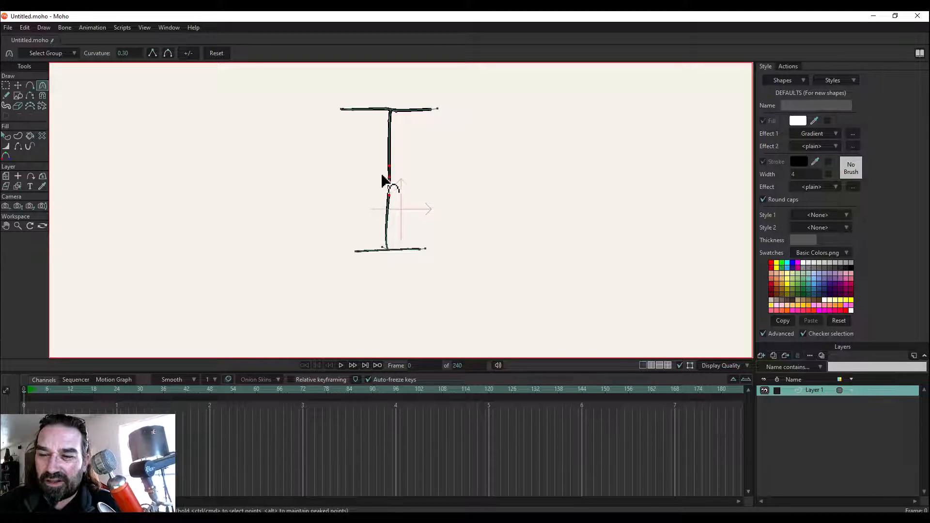
click(152, 53)
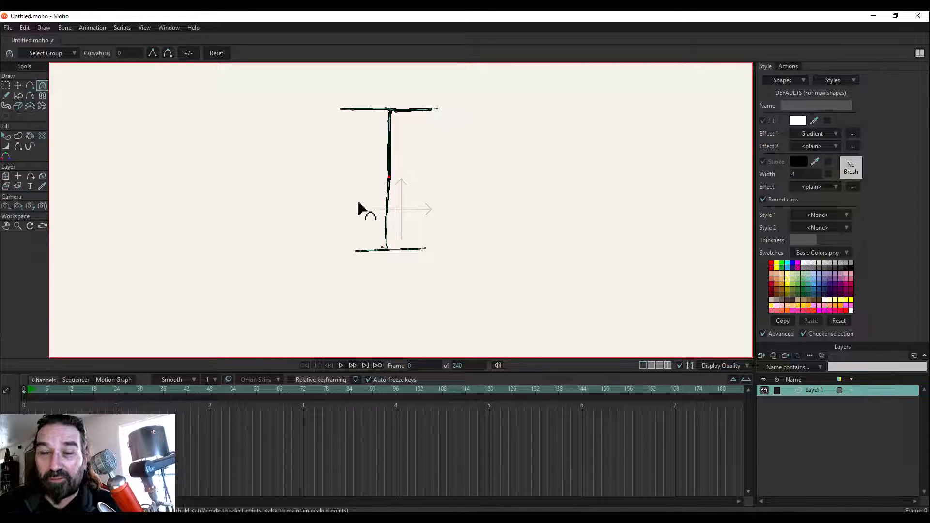
Peak the points where the stem meets the bottom and top crossbars.
click(387, 250)
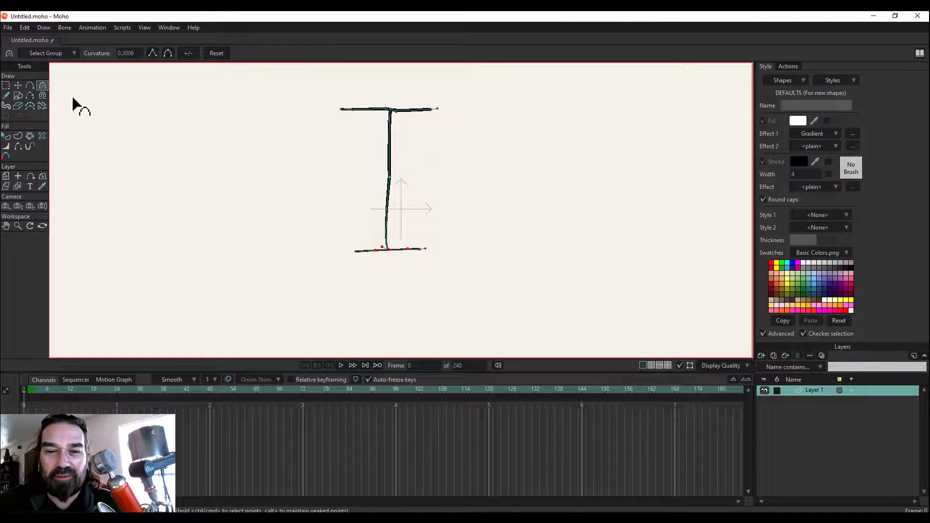
click(152, 53)
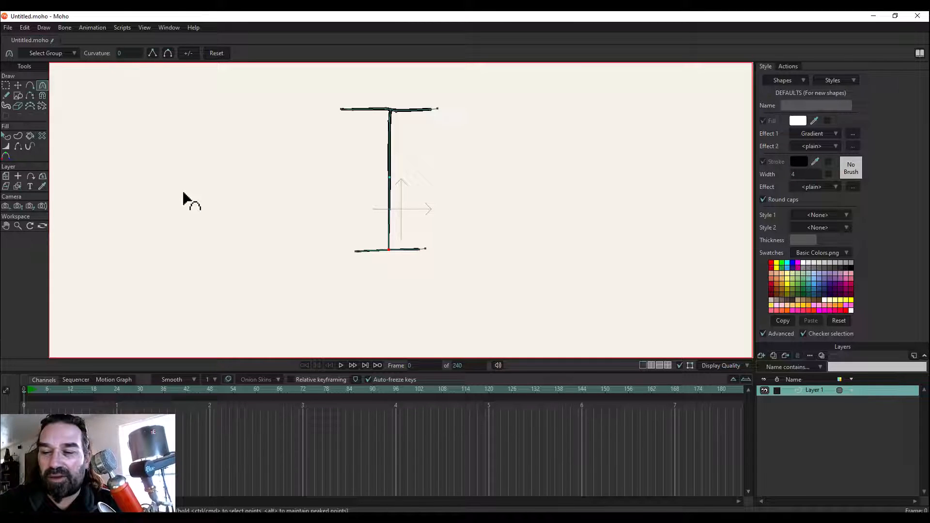
click(390, 111)
click(152, 53)
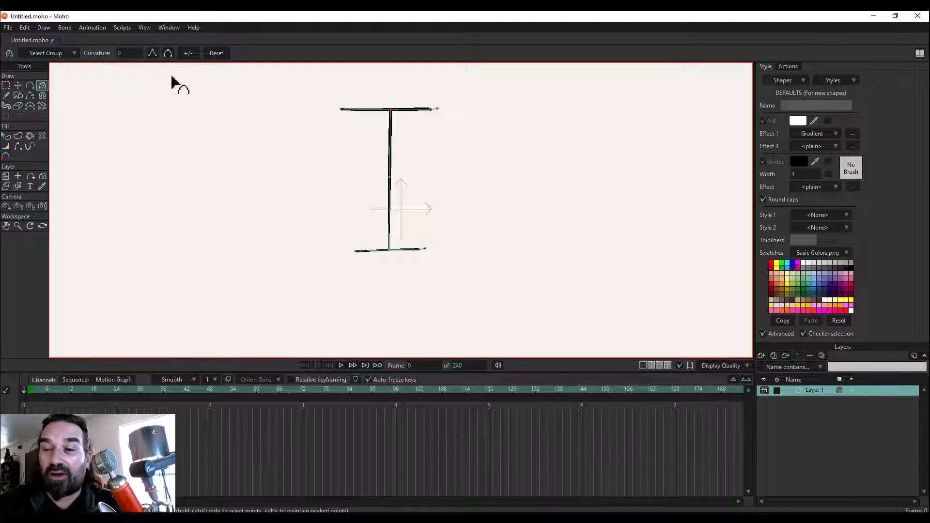
Extend the top crossbar slightly at its right end and peak both of its end points.
click(432, 110)
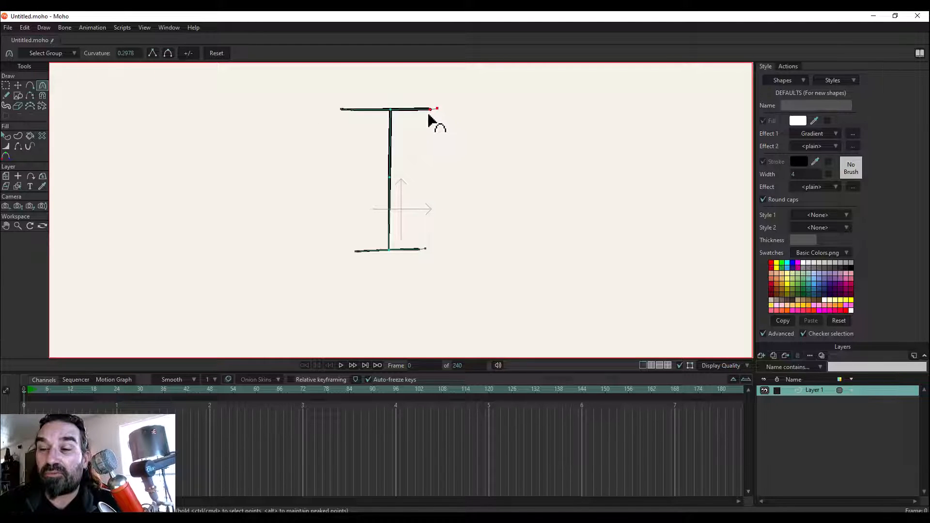
click(18, 85)
mouse_move(430, 110)
mouse_down()
mouse_move(442, 126)
mouse_move(441, 115)
mouse_up()
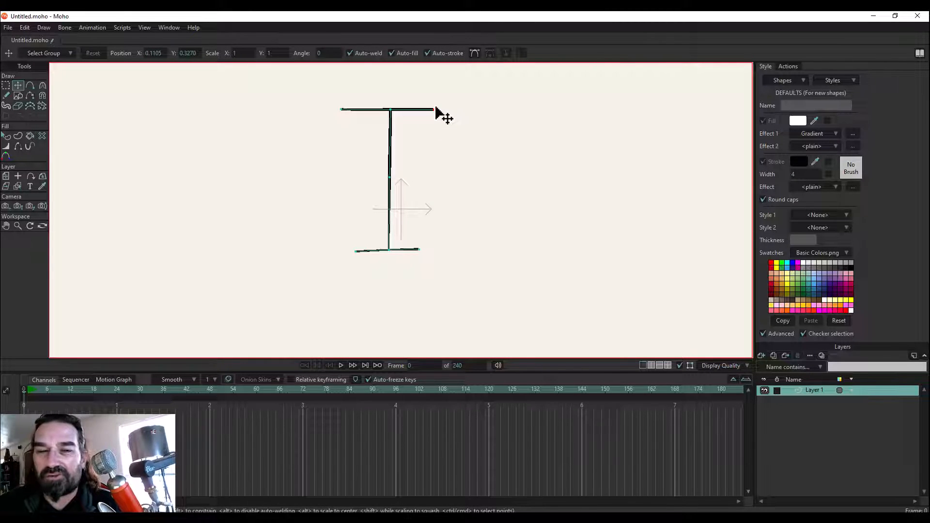
click(42, 85)
drag(441, 115, 431, 117)
click(152, 54)
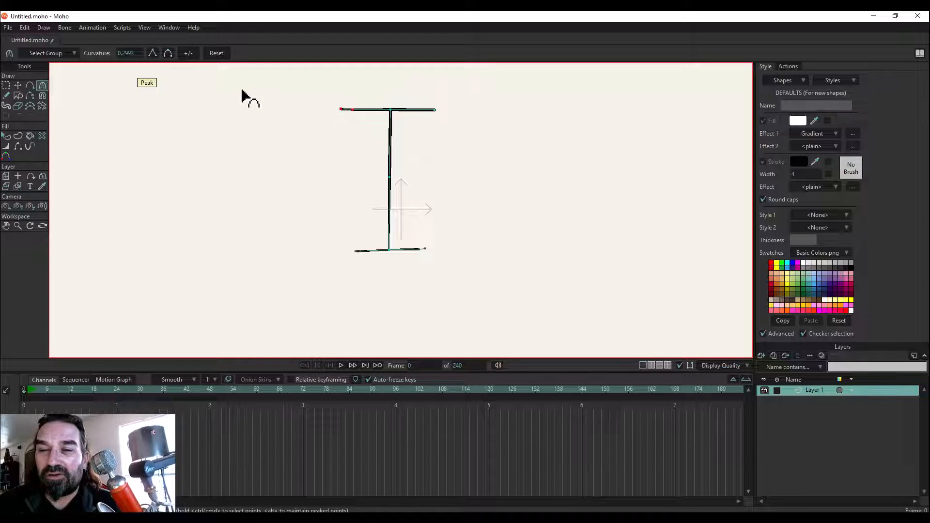
click(152, 53)
Peak both end points of the bottom crossbar and lower its right end to match the left one.
click(391, 110)
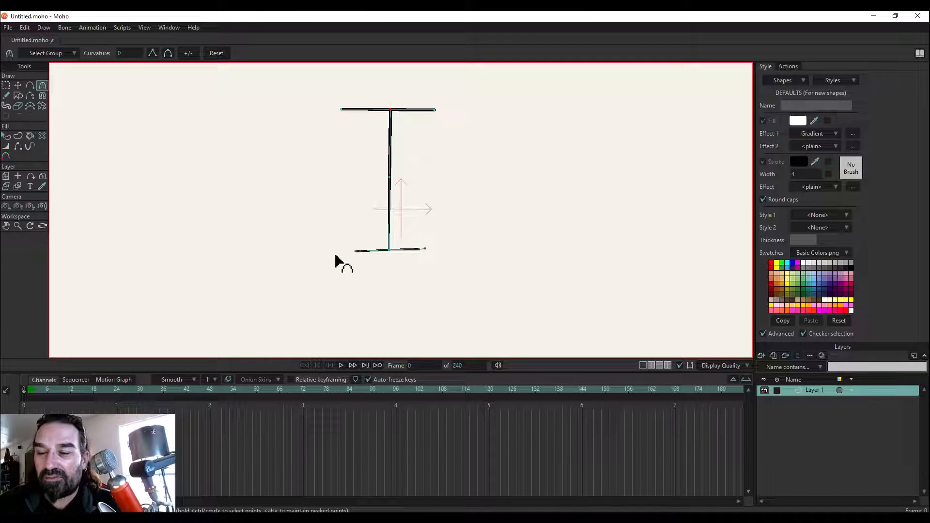
click(388, 250)
click(420, 250)
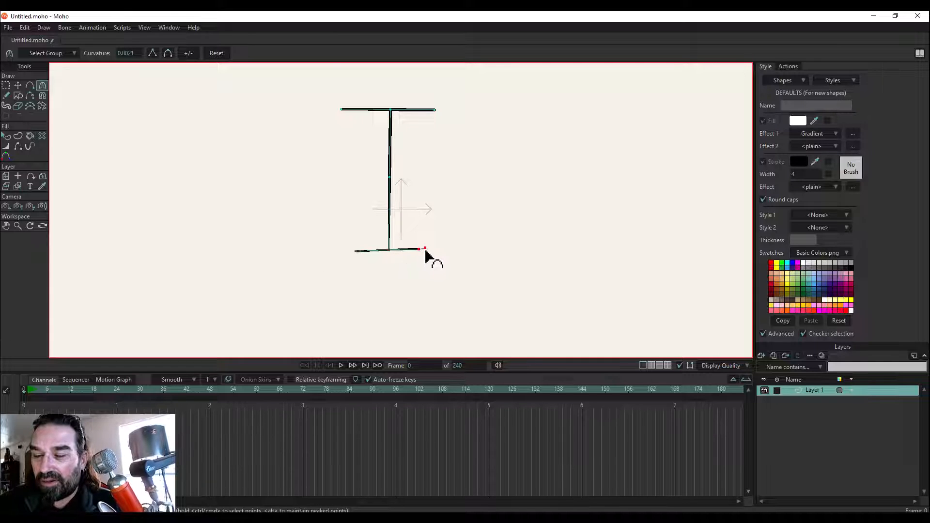
click(153, 54)
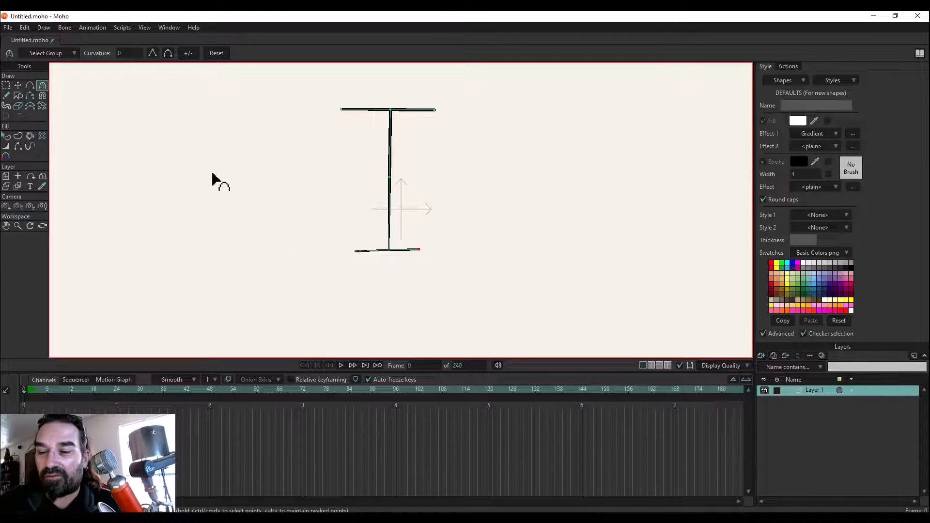
click(357, 251)
click(152, 53)
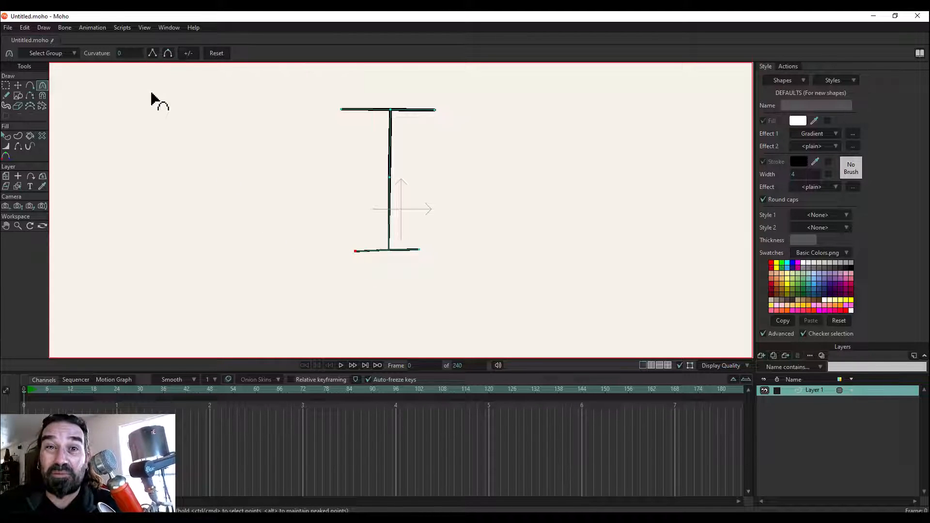
click(18, 86)
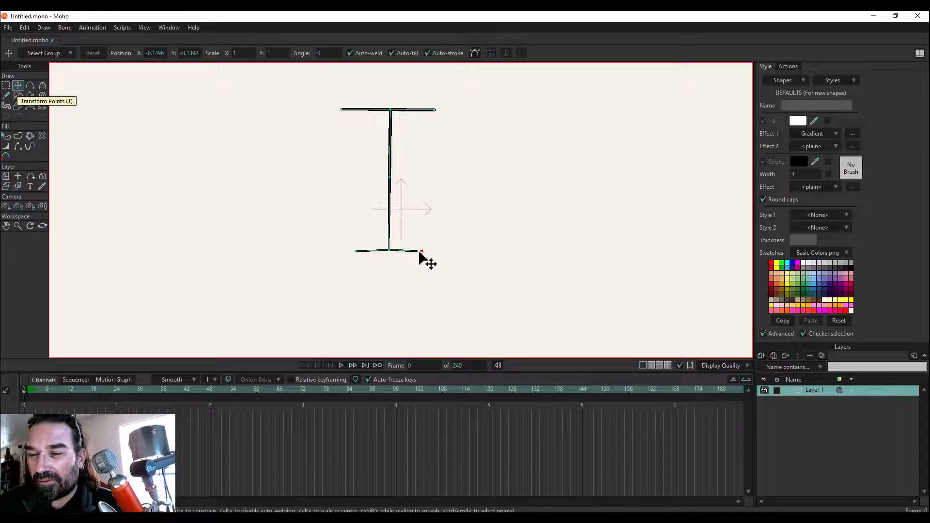
drag(419, 252, 421, 252)
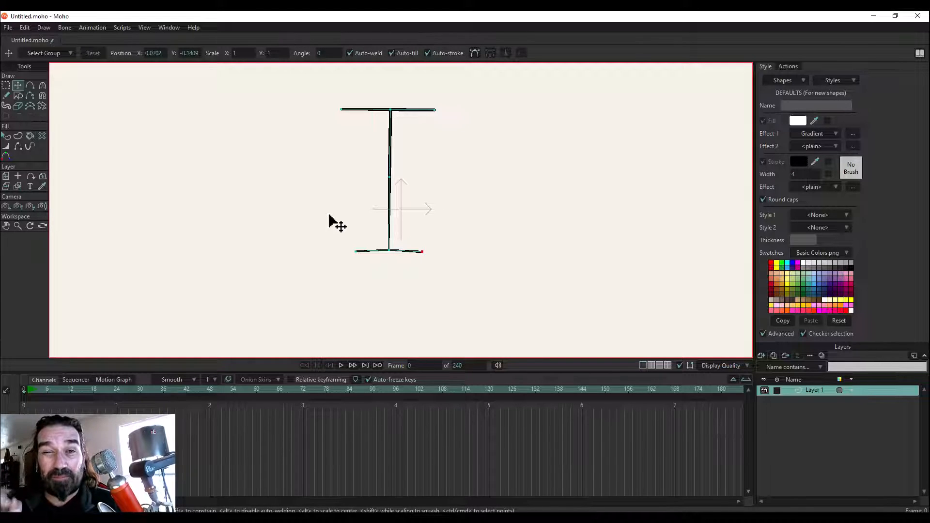
Rename Layer 1 as "body" in its layer settings.
click(817, 391)
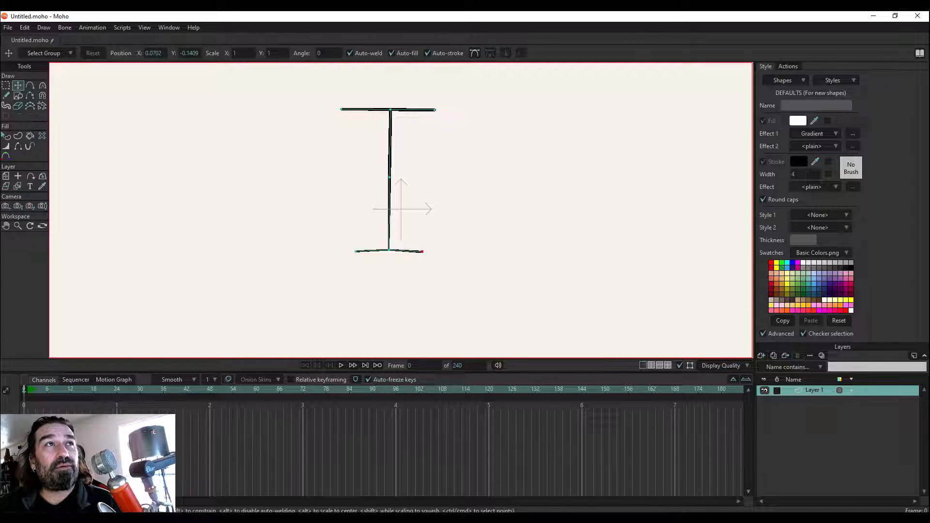
drag(1, 186, 623, 77)
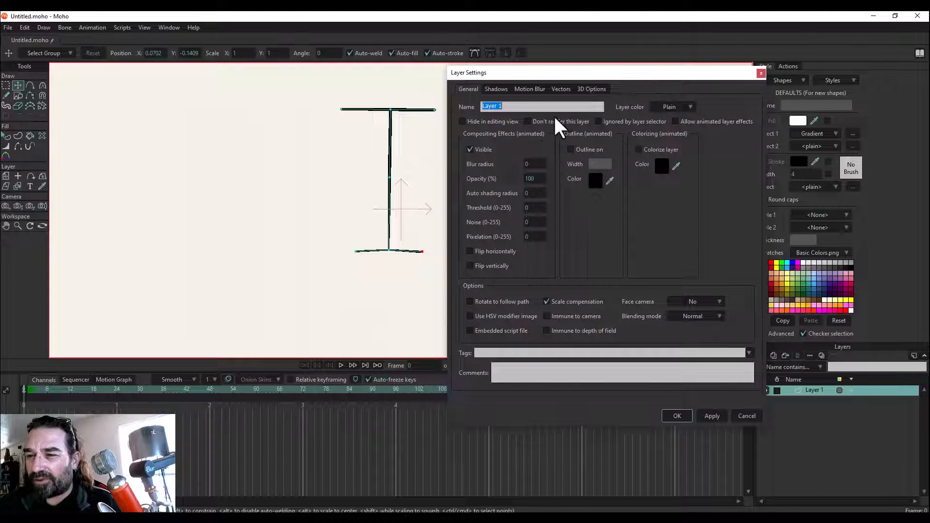
text(body)
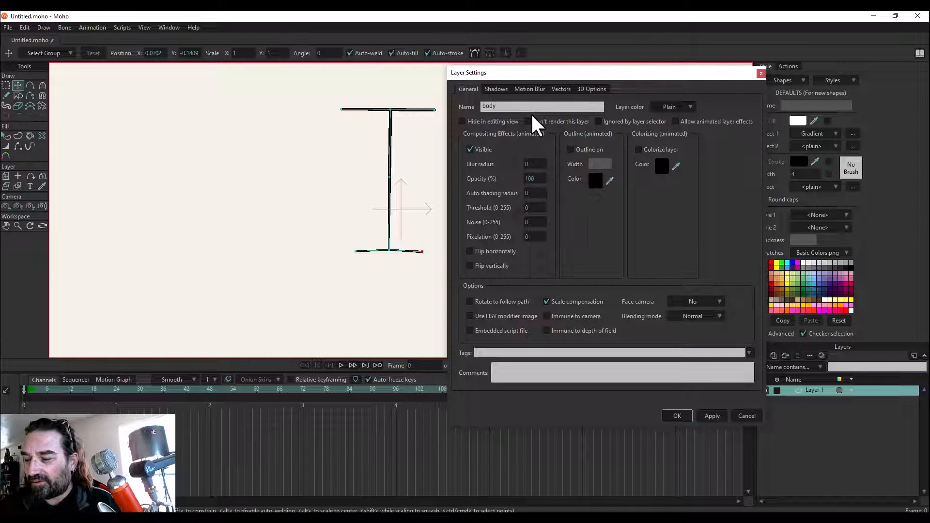
click(713, 416)
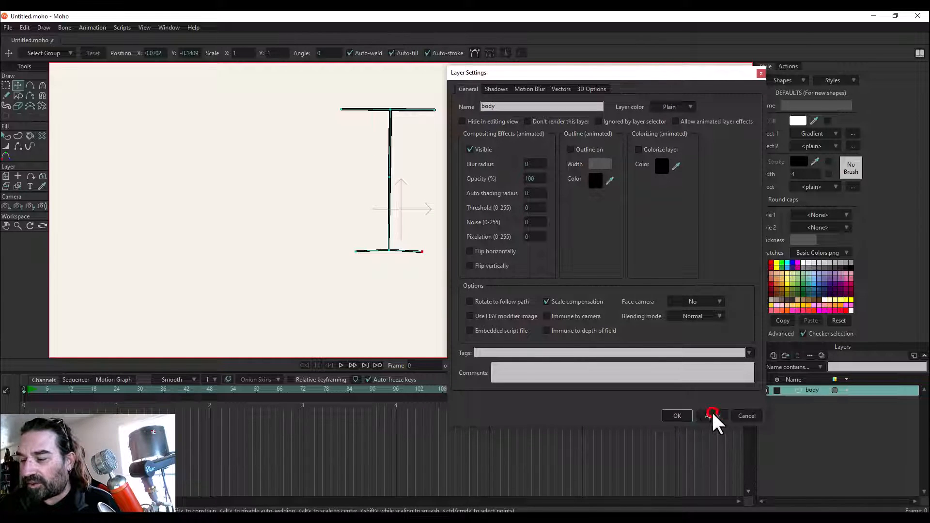
click(682, 416)
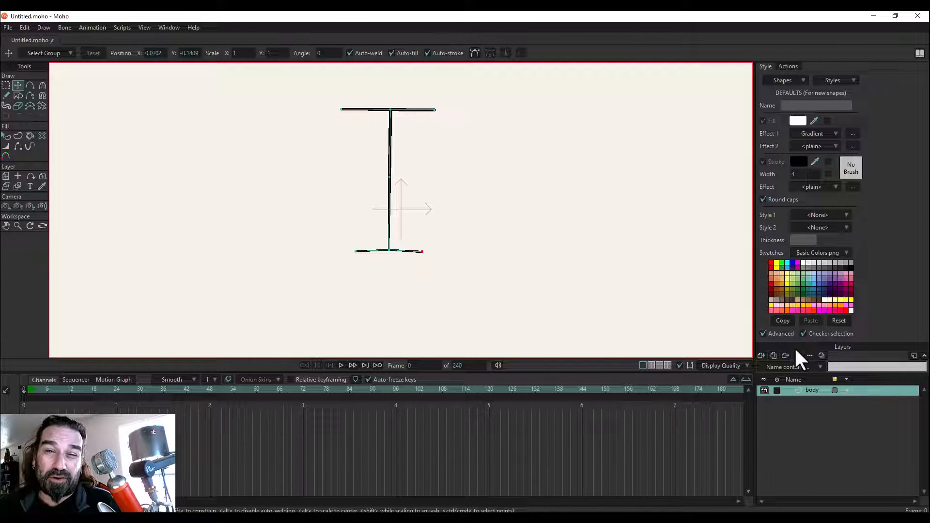
Add a new vector layer above the body layer and name it "Leg_R".
click(761, 356)
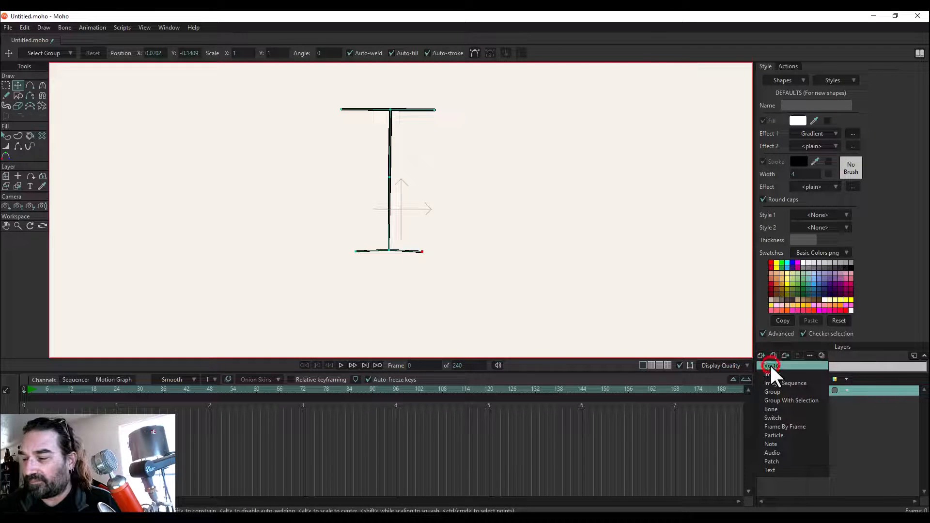
click(772, 365)
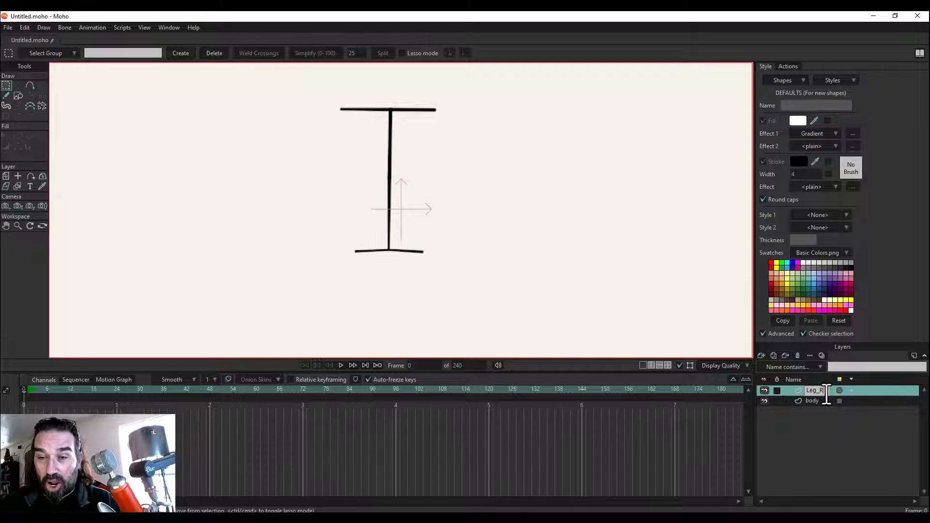
key(Return)
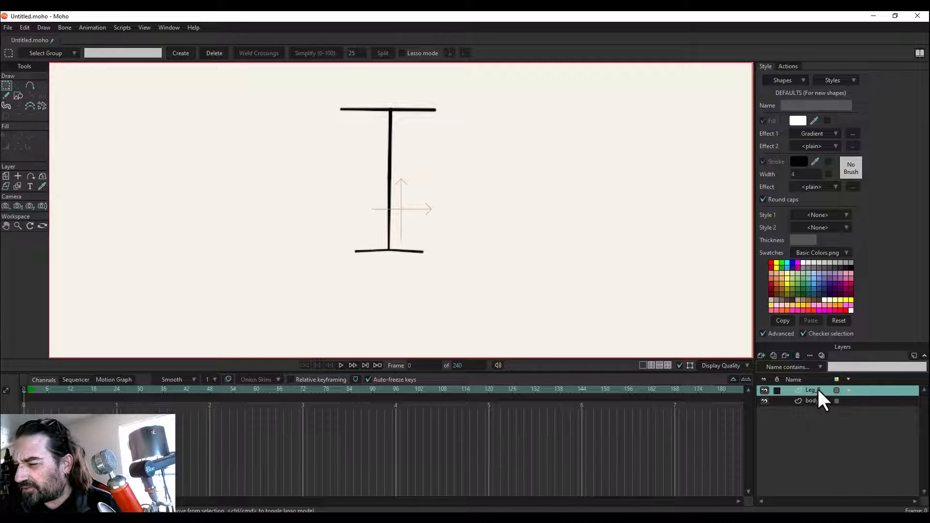
Draw a freehand leg on the Leg_R layer, slightly bent at the knee, hanging from the left end of the body's bottom crossbar.
click(6, 95)
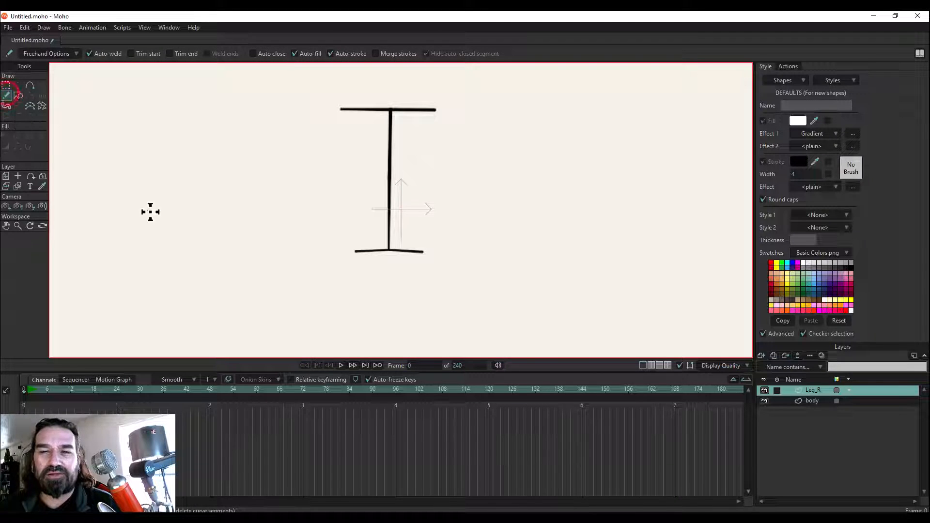
click(18, 226)
scroll(480, 249, down, 1)
scroll(481, 249, down, 3)
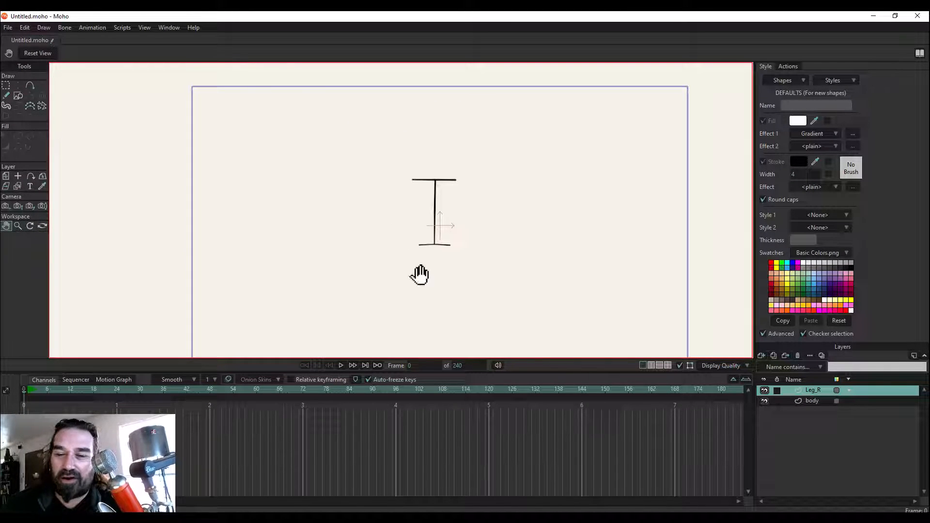
drag(551, 286, 488, 260)
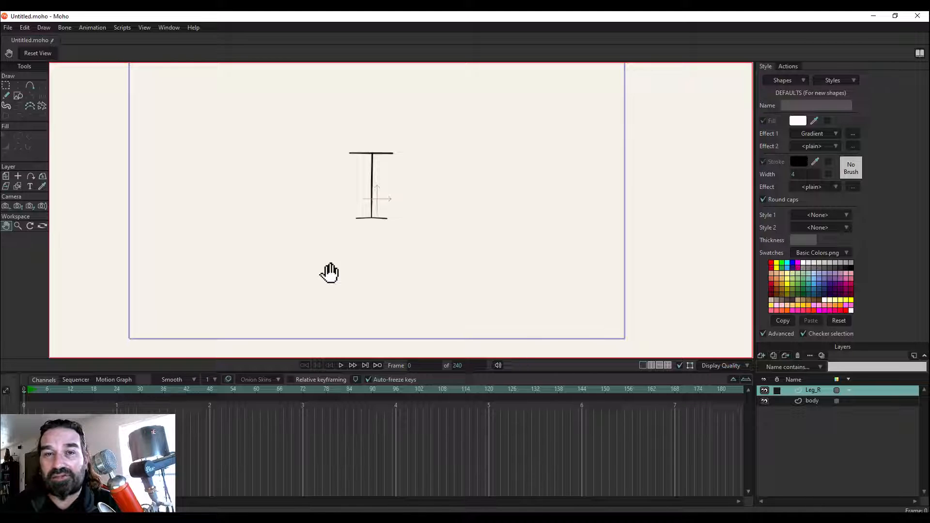
click(8, 95)
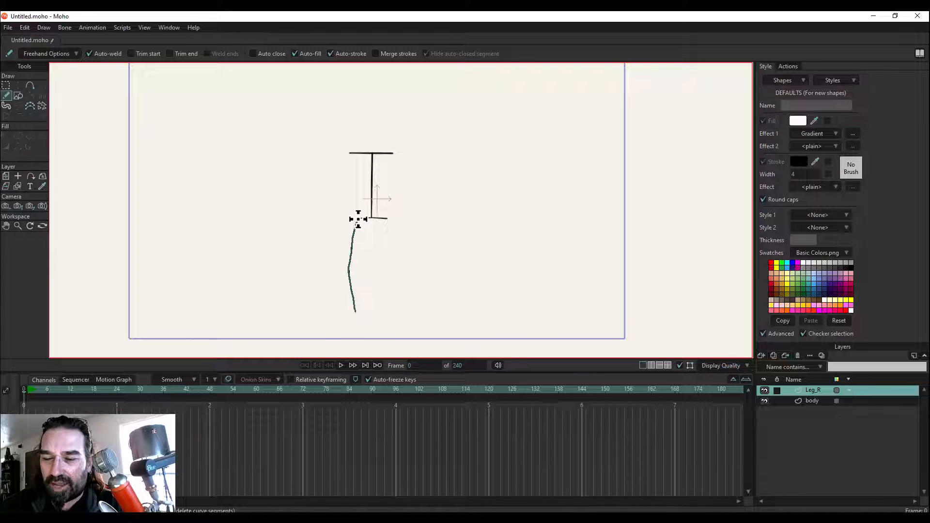
drag(358, 219, 357, 219)
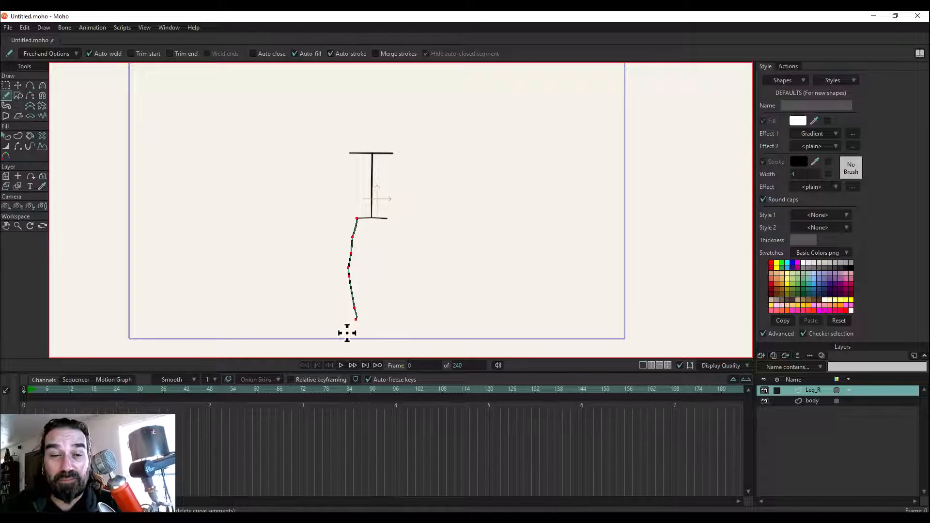
Smooth the leg line by brushing along it to thin out its points.
click(30, 106)
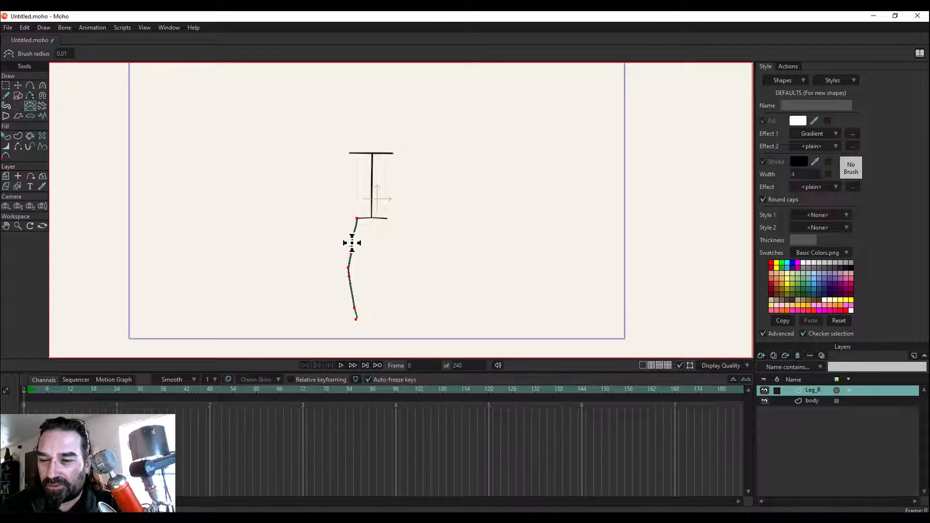
drag(351, 242, 360, 343)
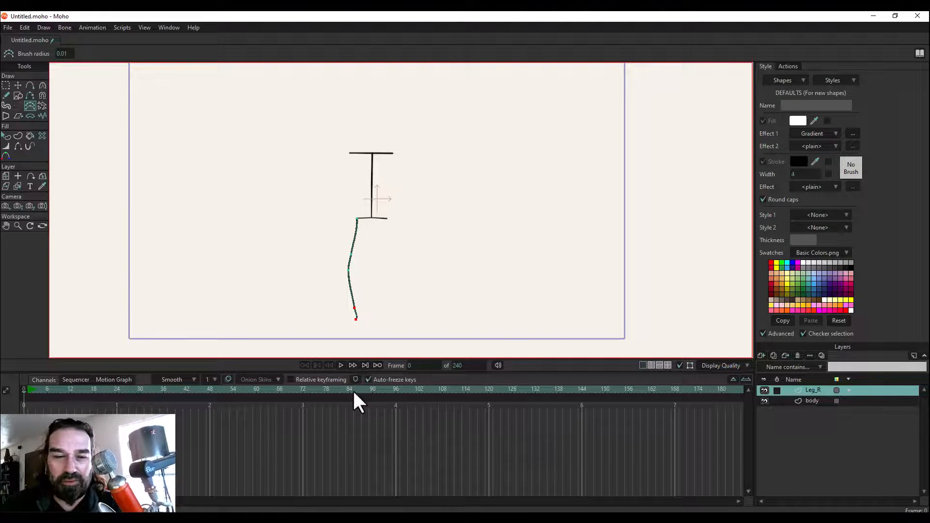
click(6, 85)
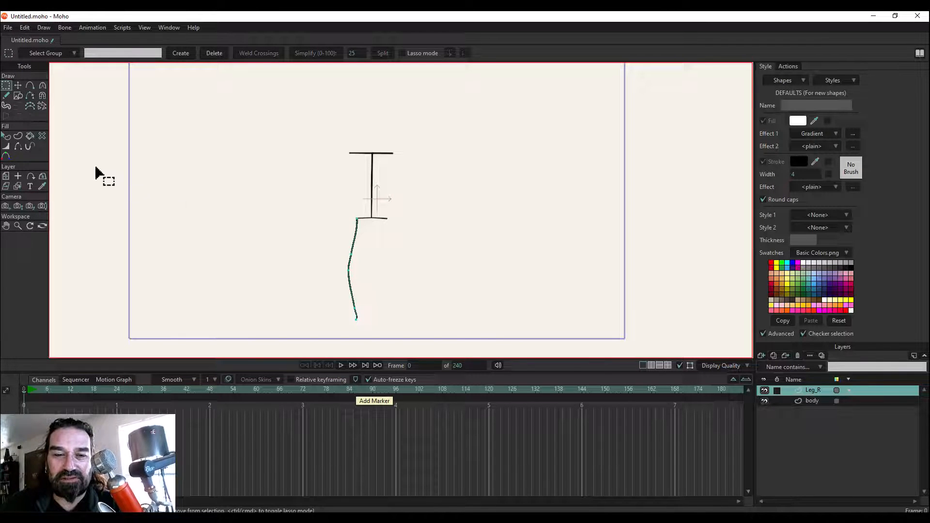
click(18, 85)
drag(357, 254, 371, 261)
key(ctrl+z)
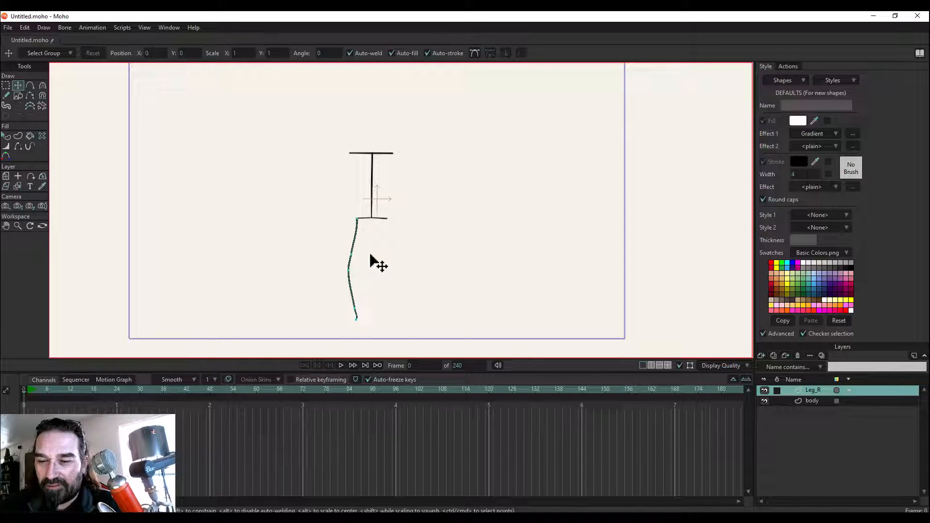
Delete the leg's surplus points so that only the hip, knee and foot points remain.
click(350, 254)
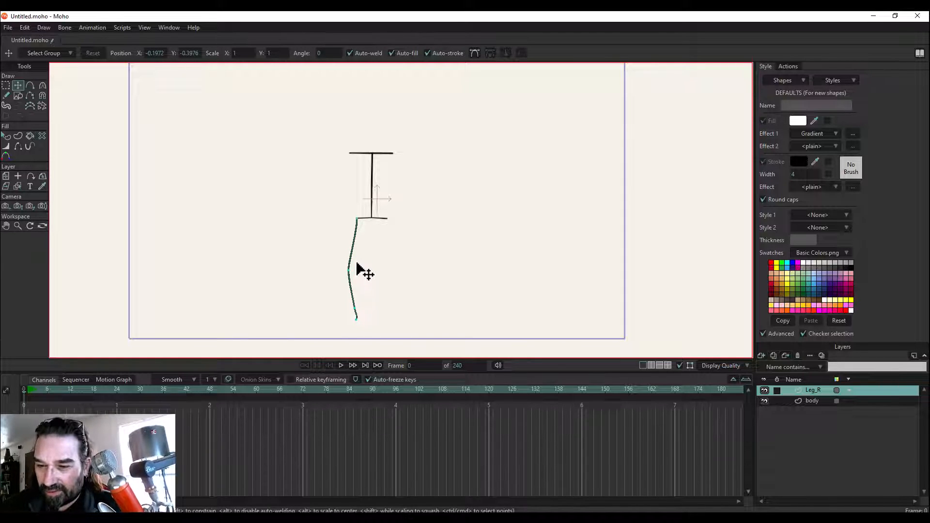
click(354, 308)
drag(352, 308, 357, 321)
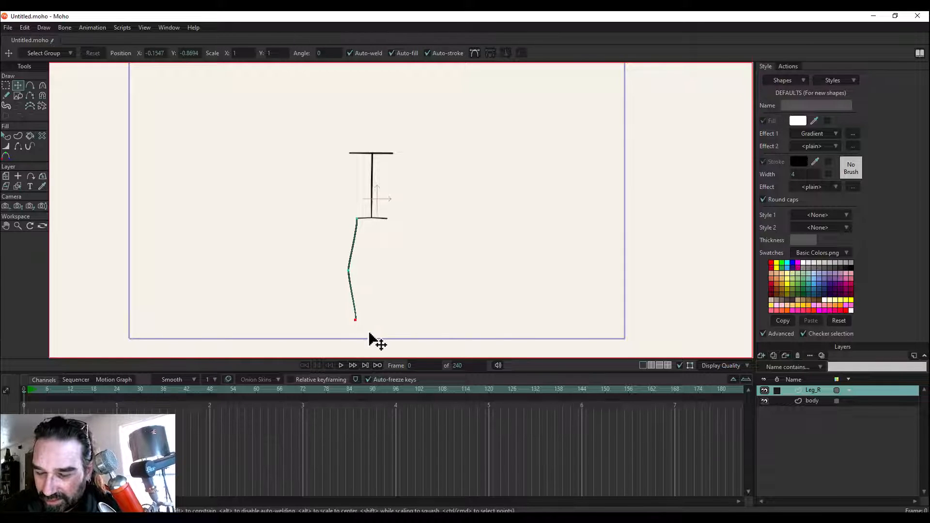
key(Delete)
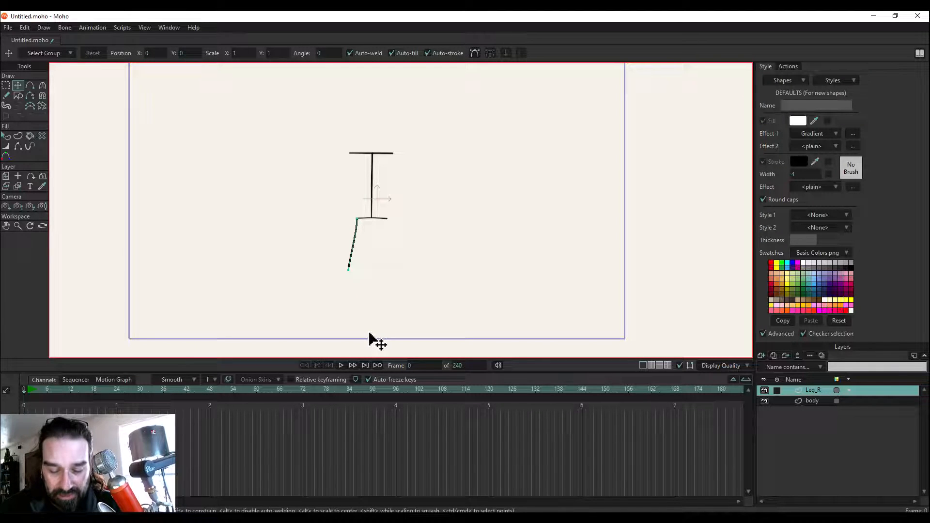
key(ctrl+z)
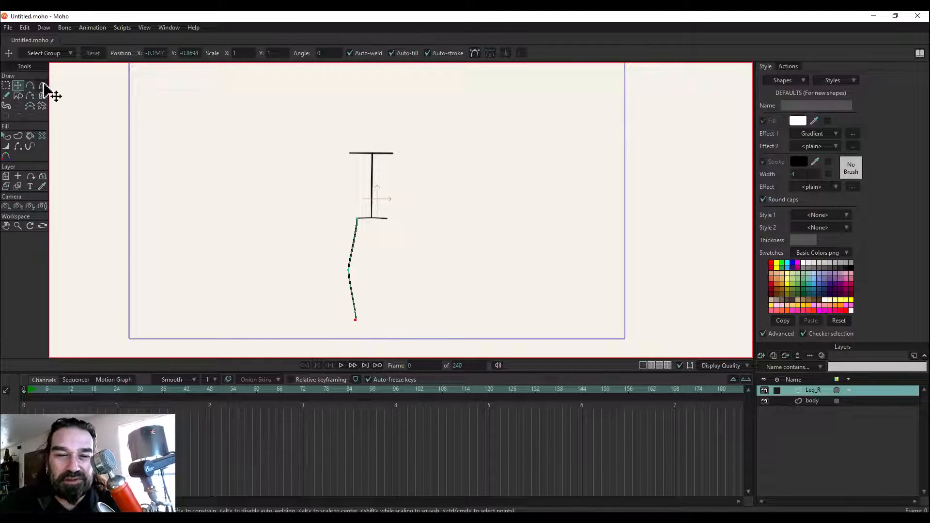
Peak the leg's hip, knee and foot points to make the thigh and shin straight.
click(43, 86)
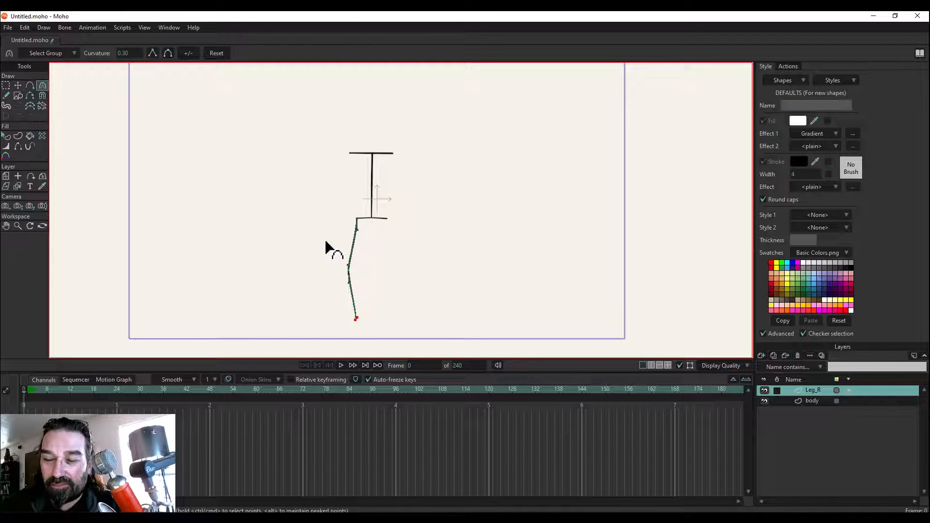
click(357, 219)
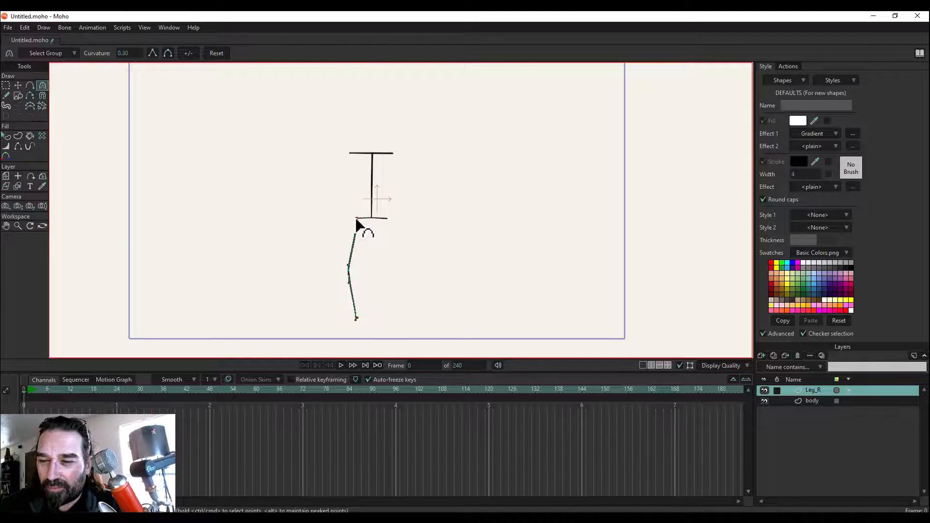
click(347, 265)
click(153, 53)
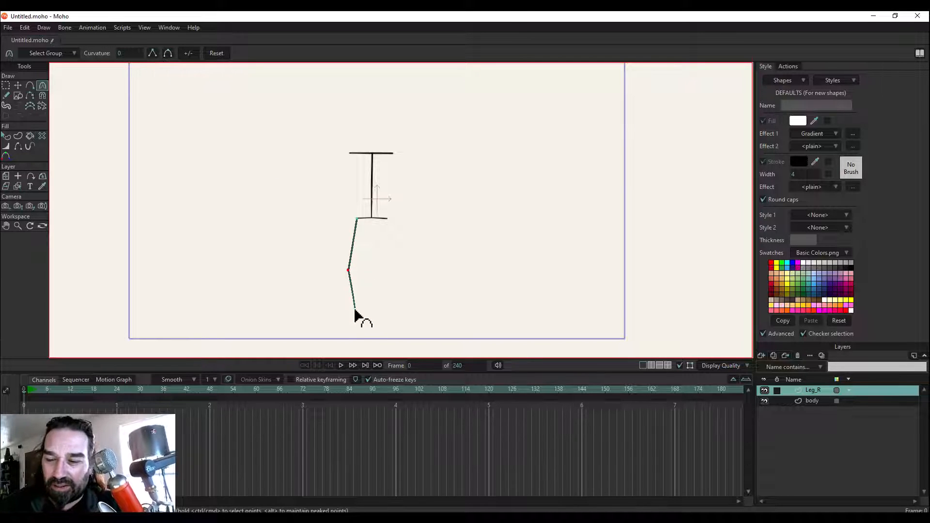
click(356, 319)
click(152, 53)
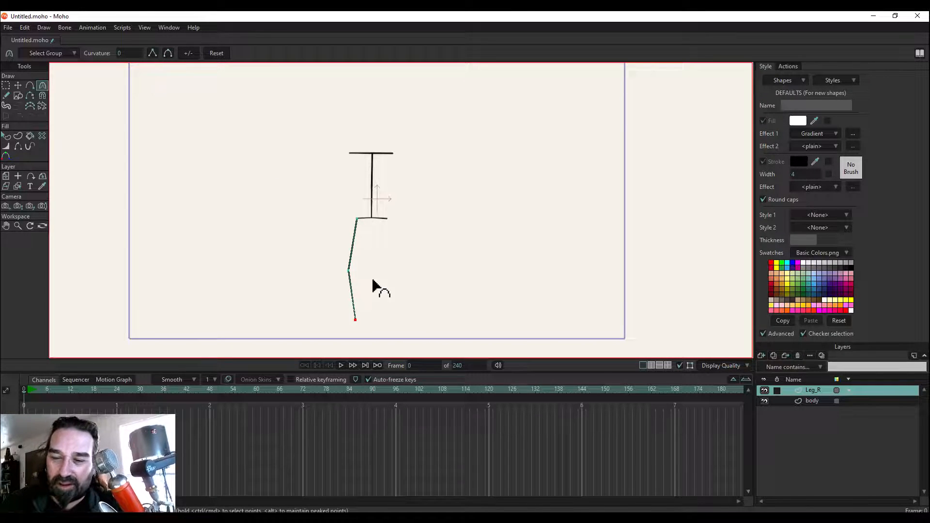
Move the knee point slightly outward to bend the leg a little more.
click(17, 85)
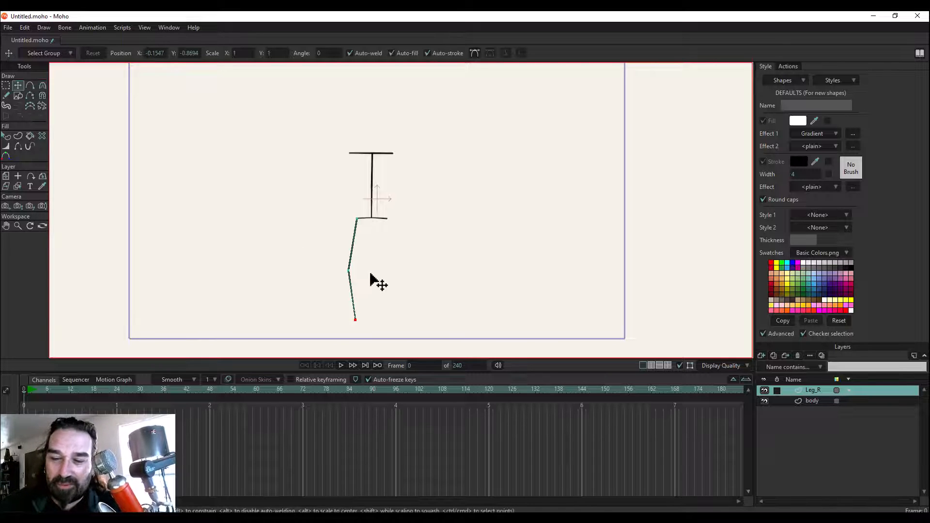
mouse_move(348, 270)
mouse_down()
mouse_move(306, 280)
mouse_move(333, 276)
mouse_up()
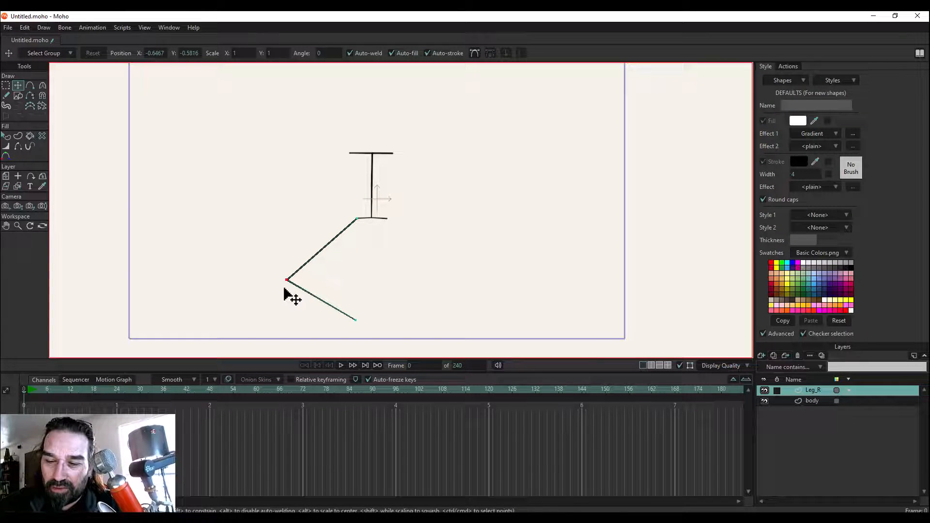
key(ctrl+z)
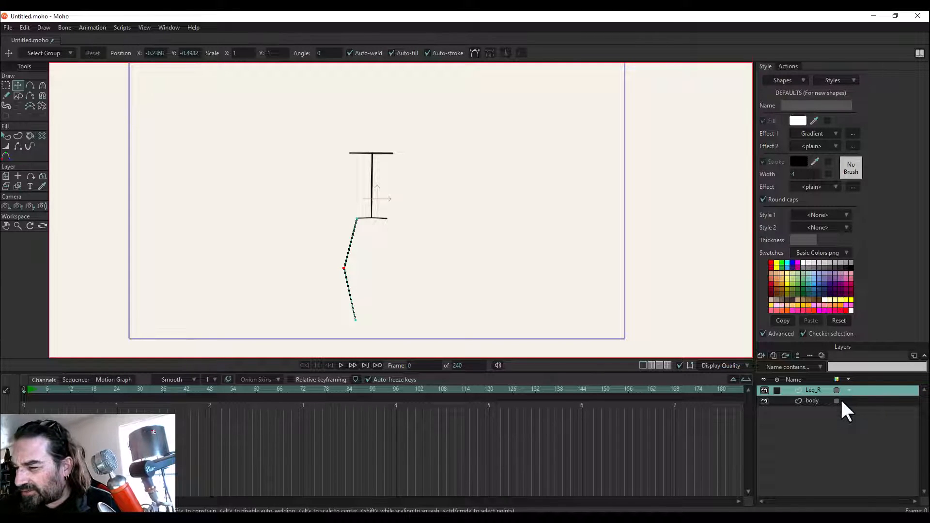
Duplicate the Leg_R layer and rename the copy as "Leg_L".
click(774, 355)
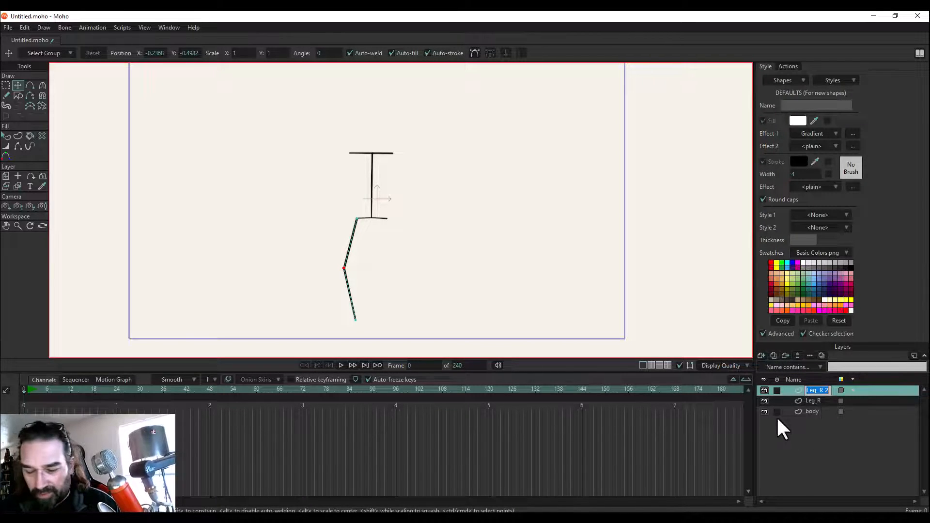
click(826, 391)
drag(831, 391, 824, 392)
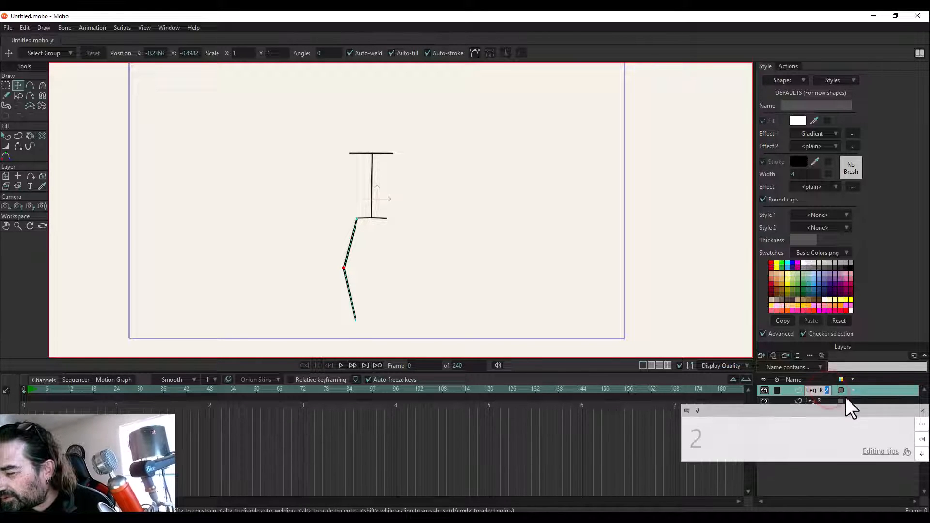
click(923, 410)
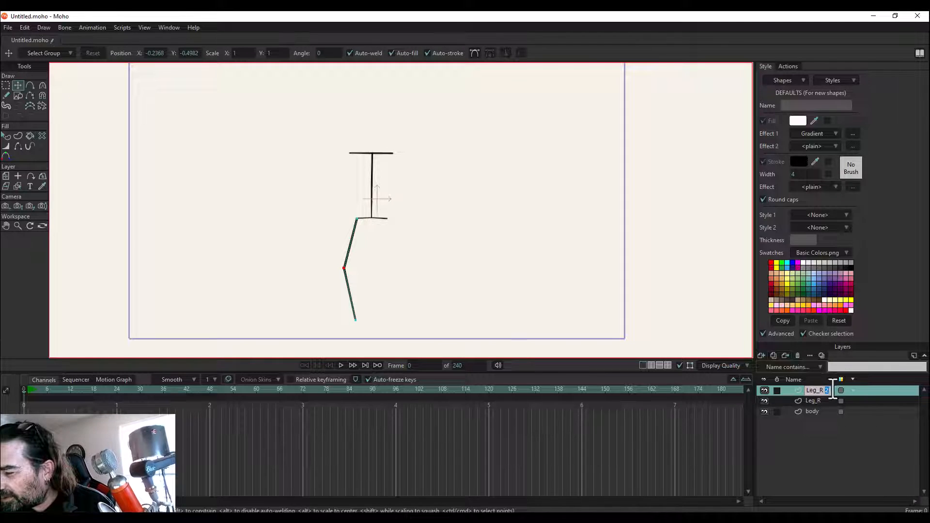
key(BackSpace)
key(BackSpace)
key(BackSpace)
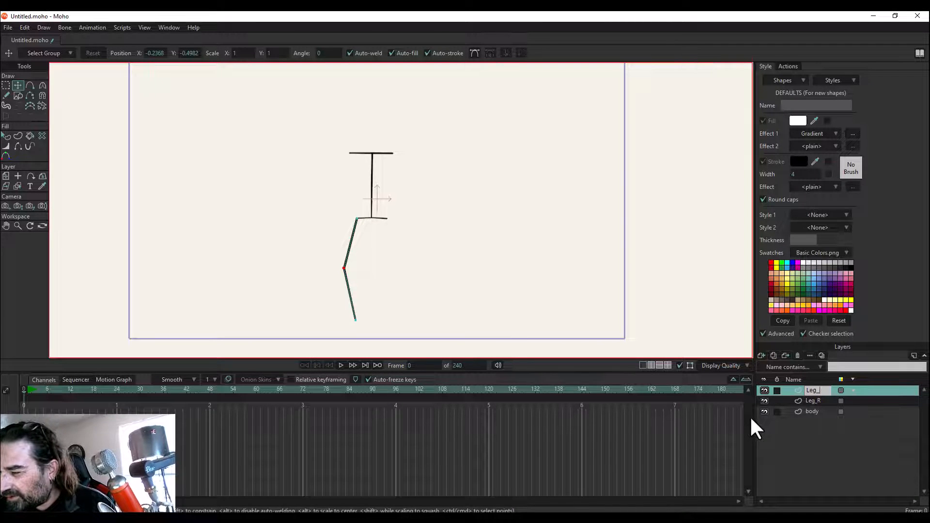
text(L)
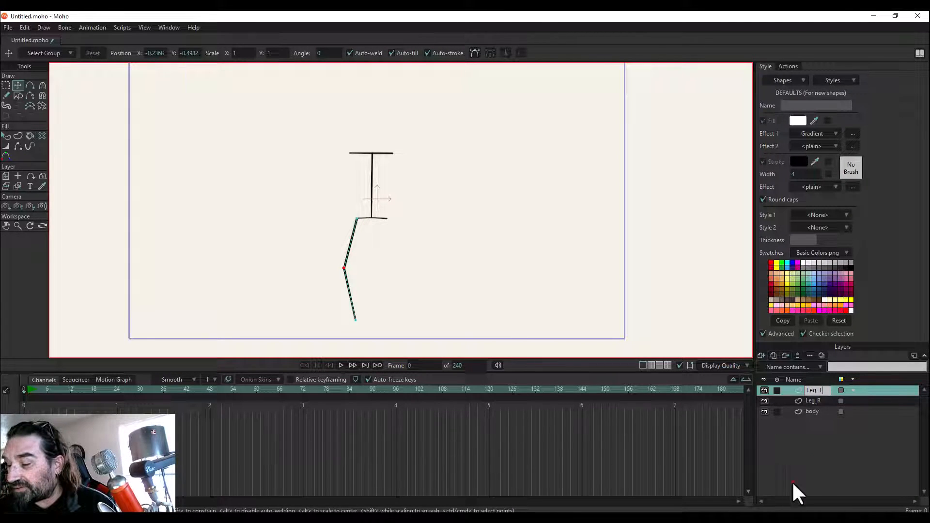
key(Return)
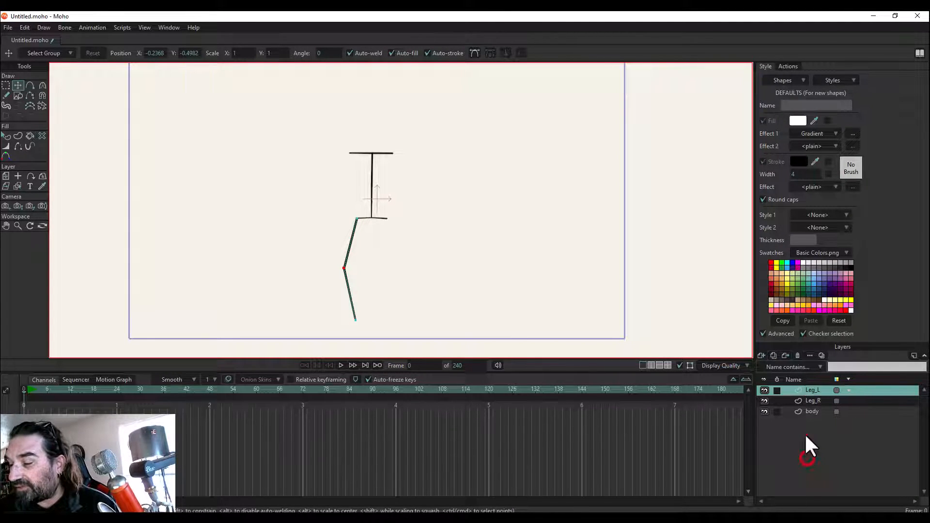
Flip the Leg_L layer horizontally in its layer settings.
double_click(816, 389)
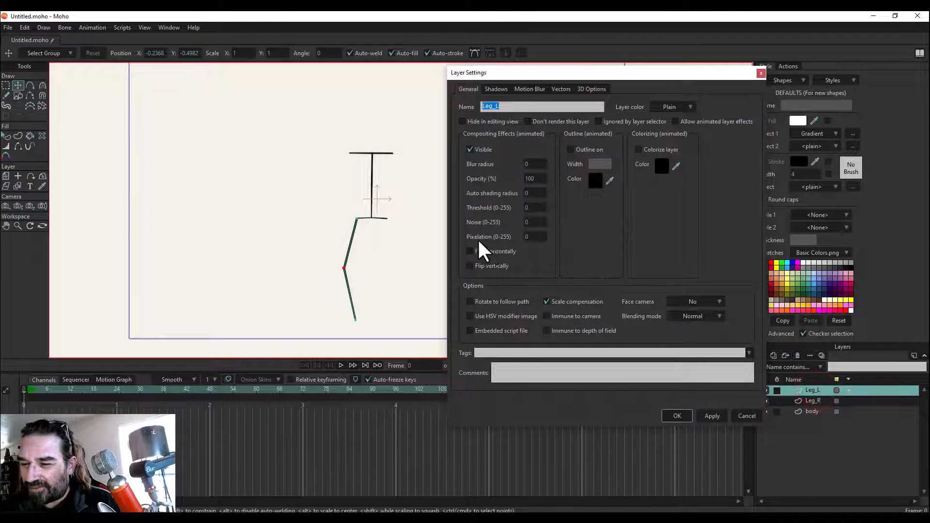
click(469, 252)
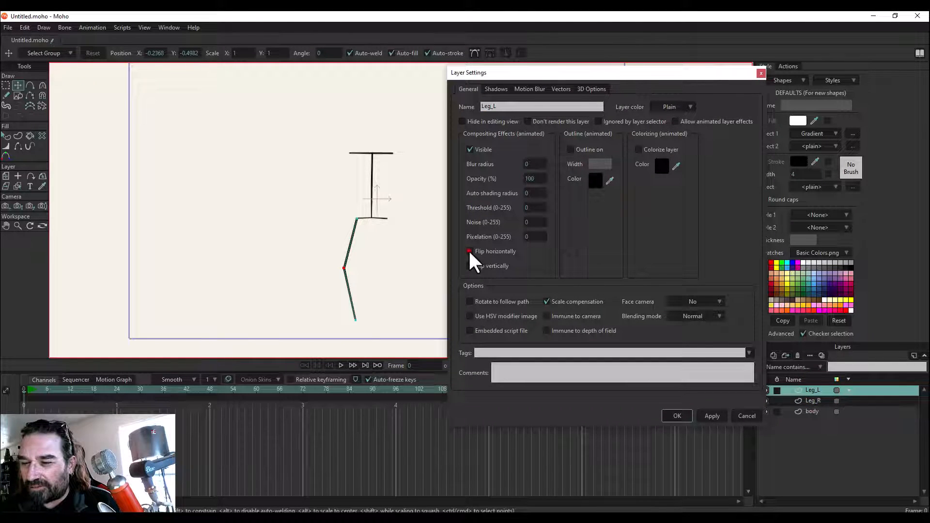
click(715, 417)
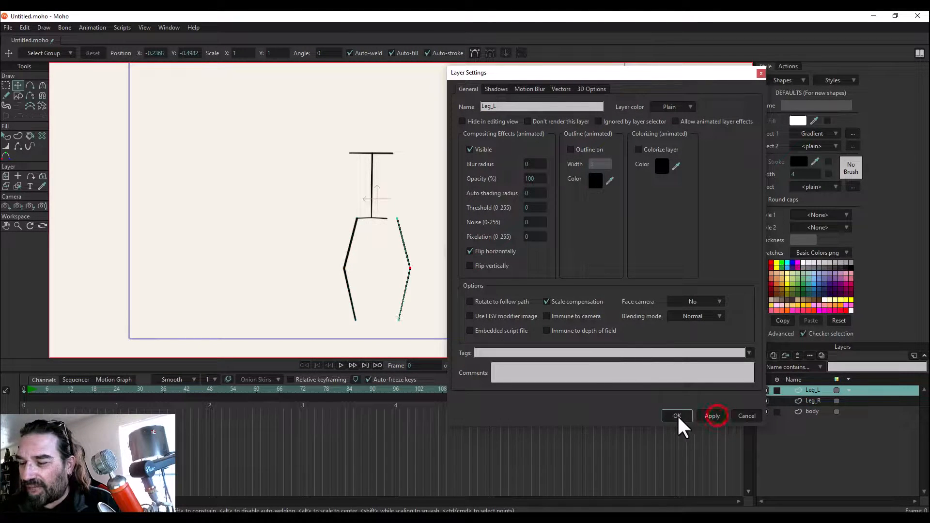
click(677, 415)
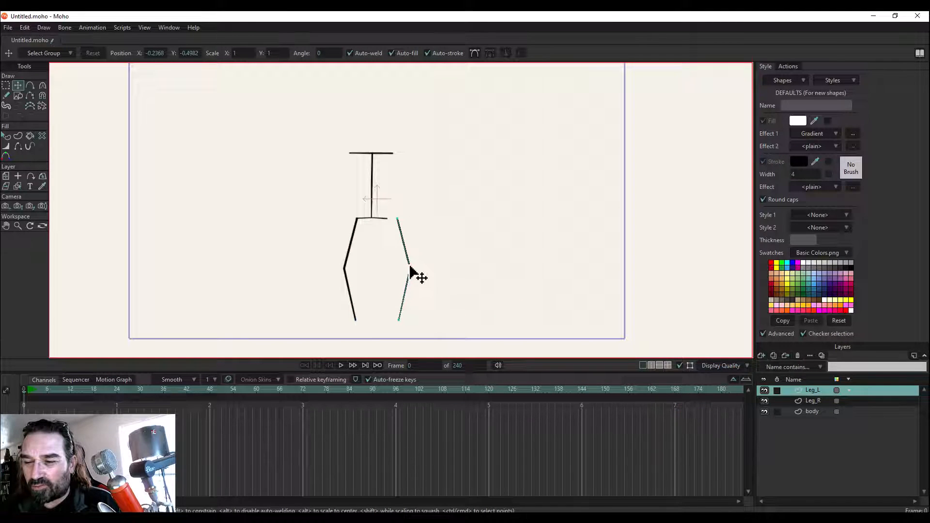
Move all points of the mirrored leg inward to meet the right end of the bottom crossbar, and clear the selection.
click(6, 85)
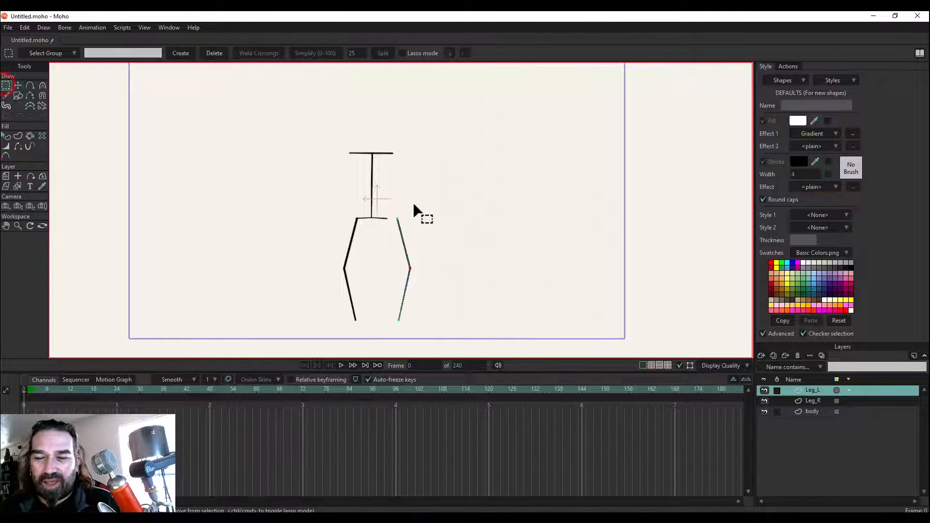
drag(465, 192, 353, 364)
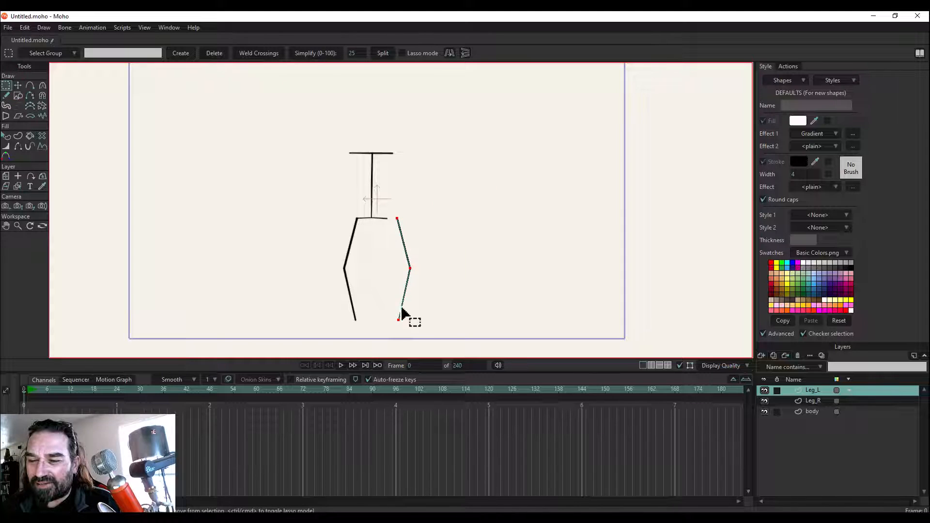
click(17, 85)
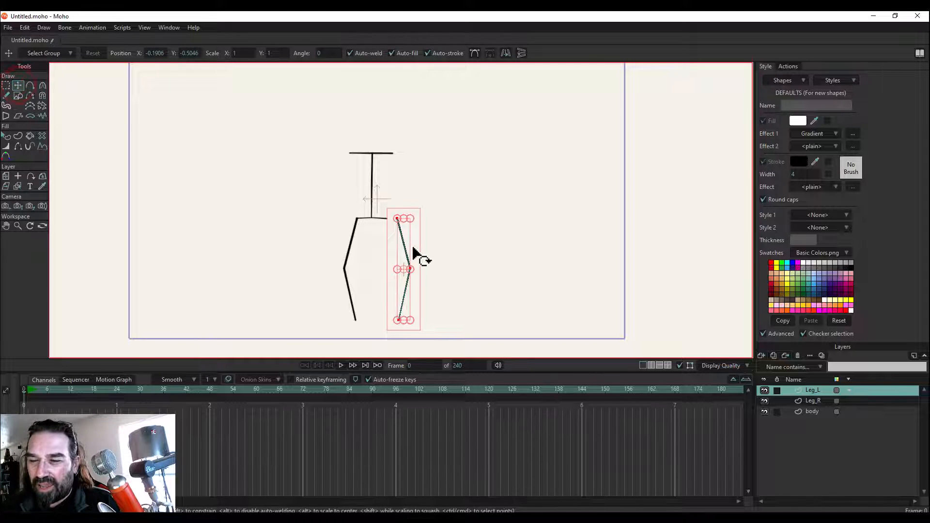
drag(407, 252, 395, 254)
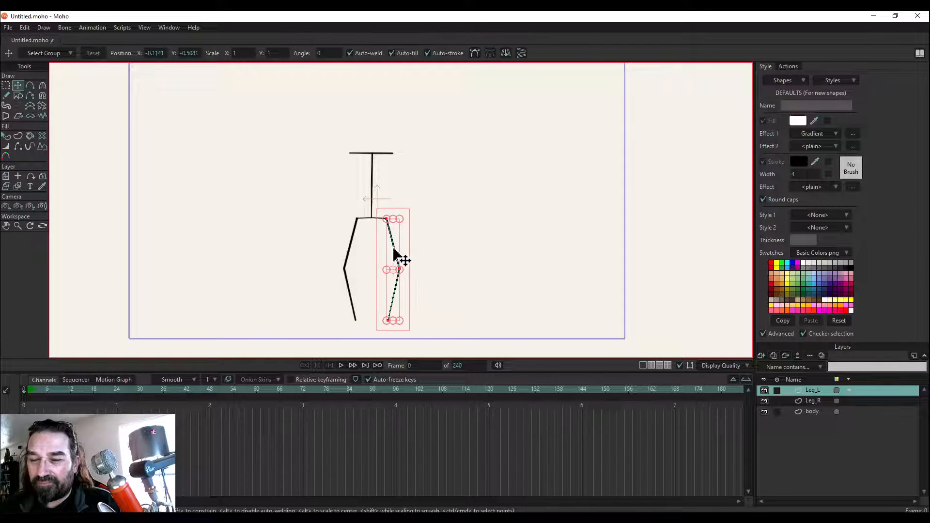
click(6, 86)
click(213, 214)
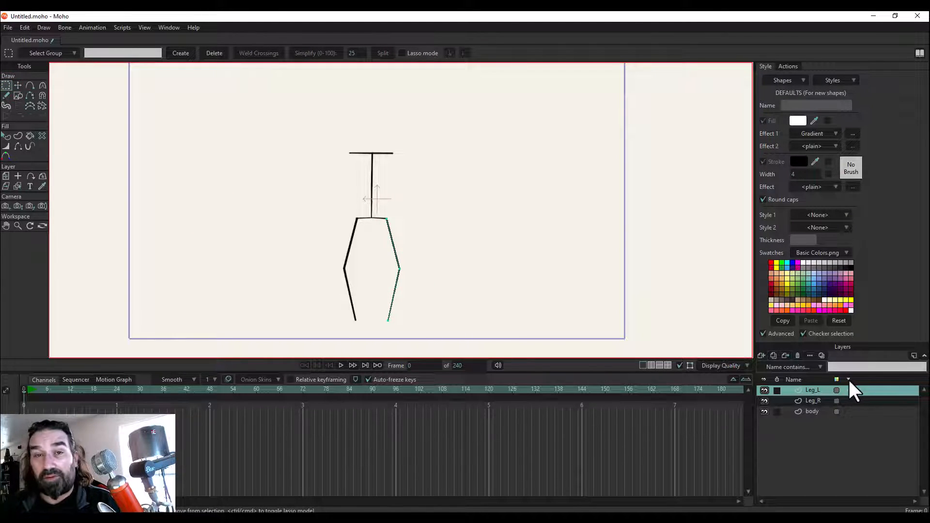
Add a new vector layer above the legs and name it "Arm_R".
click(761, 355)
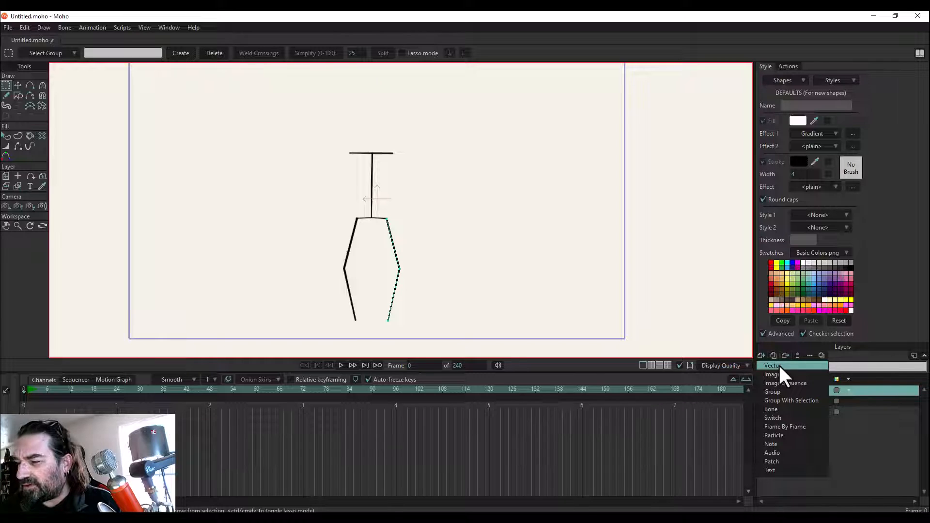
click(778, 364)
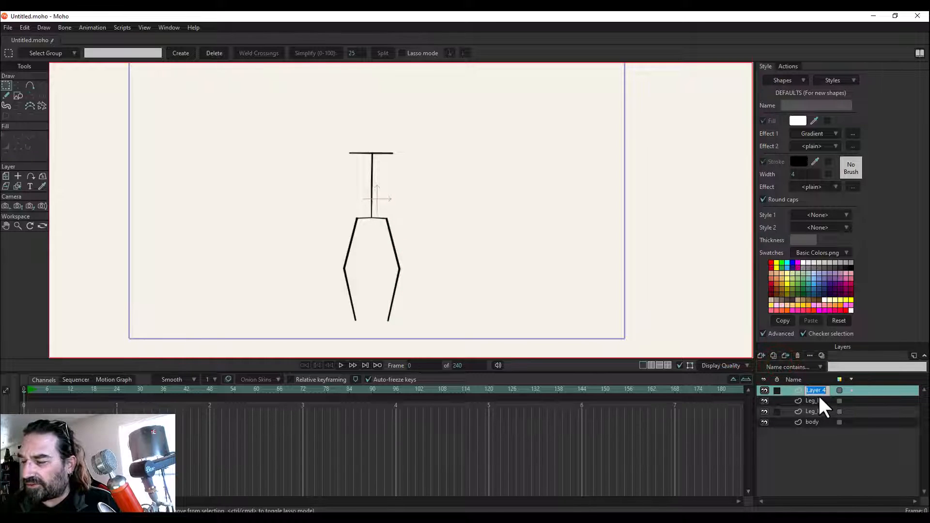
text(Ar)
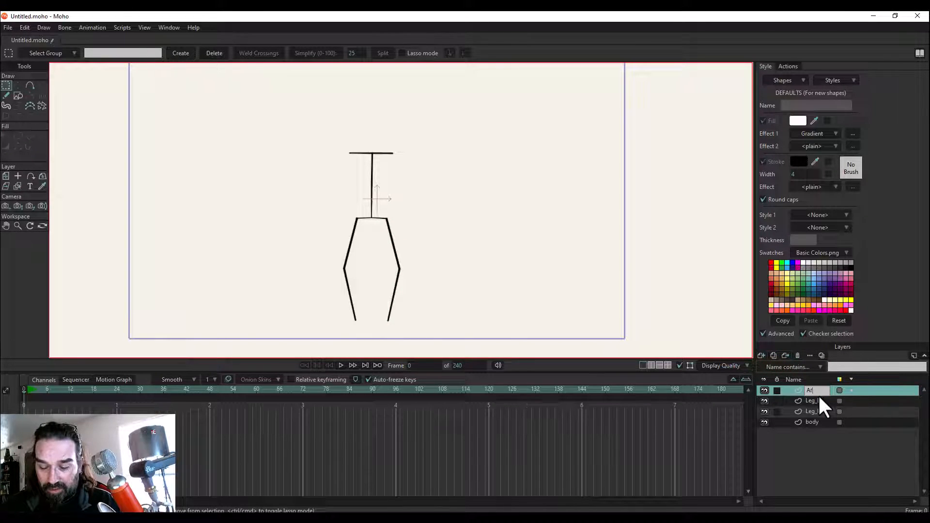
text(m_R)
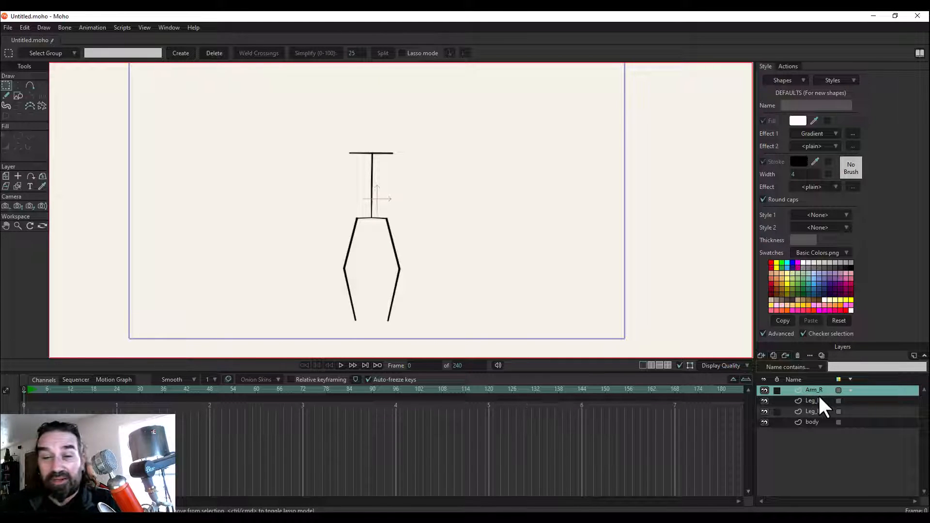
Draw a bent arm freehand outward and down from the left end of the top crossbar, and thin out its extra points.
click(5, 94)
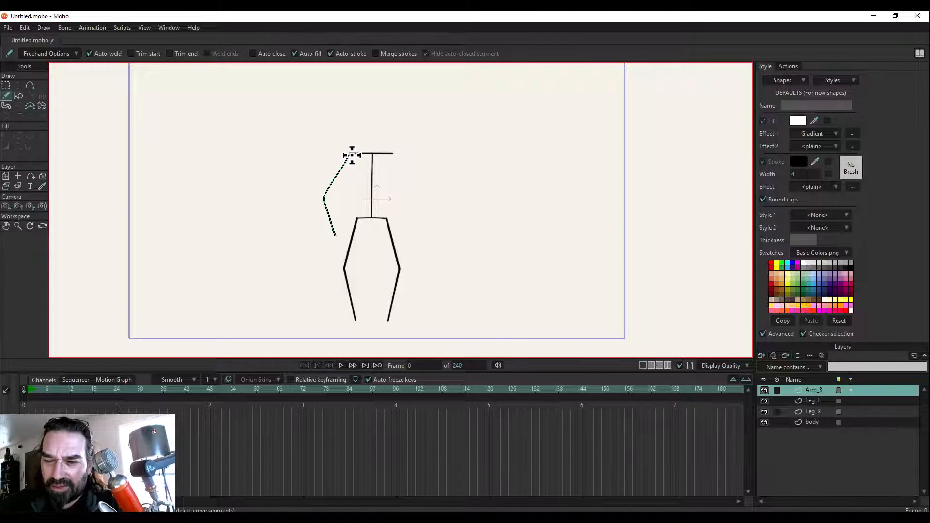
drag(352, 155, 352, 155)
click(30, 106)
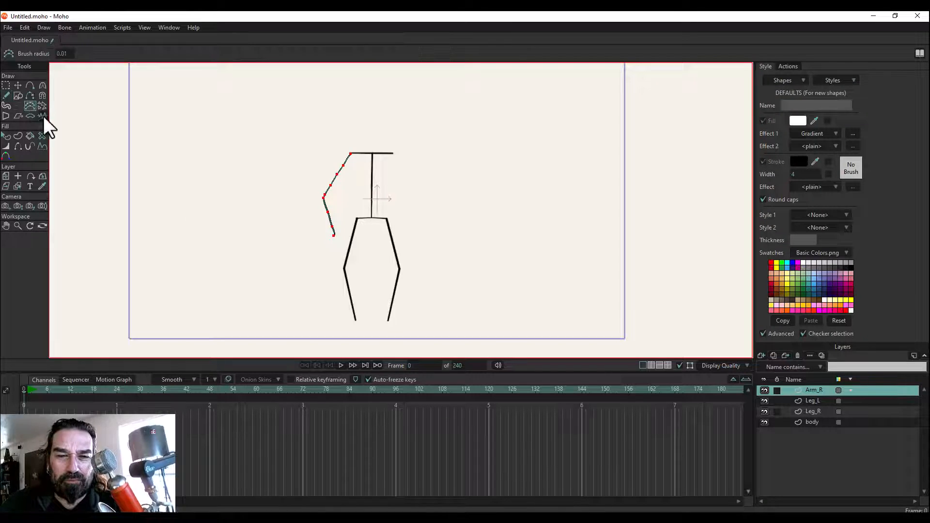
drag(338, 162, 334, 255)
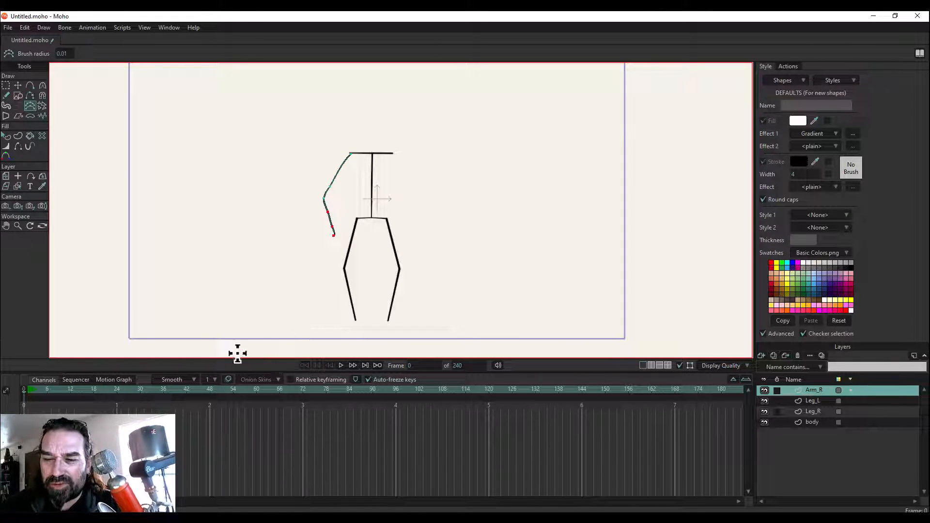
Clean up the arm's leftover points, snap the shoulder point to the crossbar's left end, and move the elbow and hand points slightly inward.
click(18, 85)
click(6, 85)
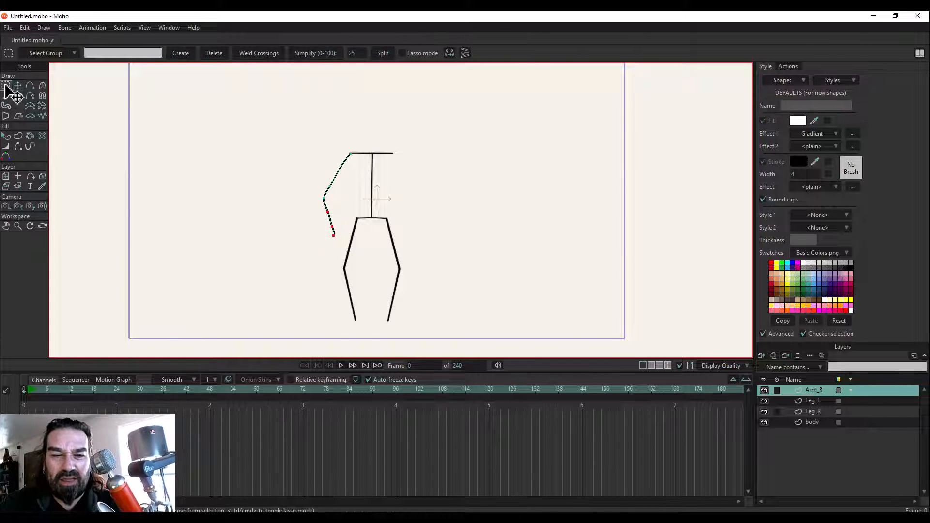
click(18, 85)
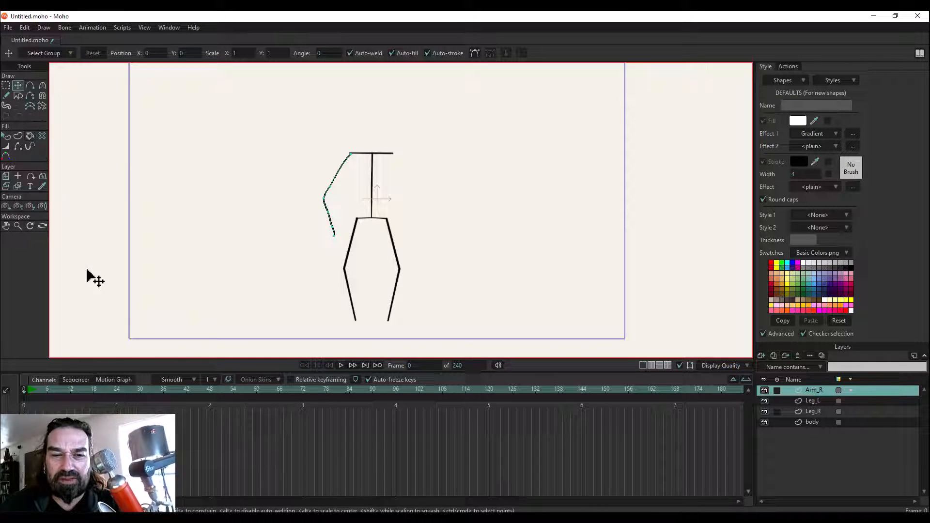
mouse_move(332, 212)
mouse_down()
mouse_move(323, 224)
mouse_move(330, 212)
mouse_up()
key(ctrl+z)
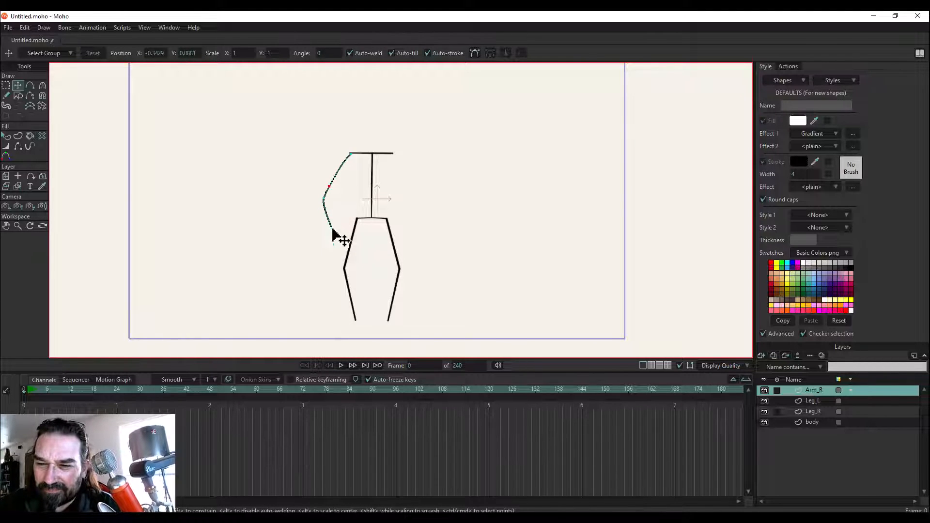
click(350, 154)
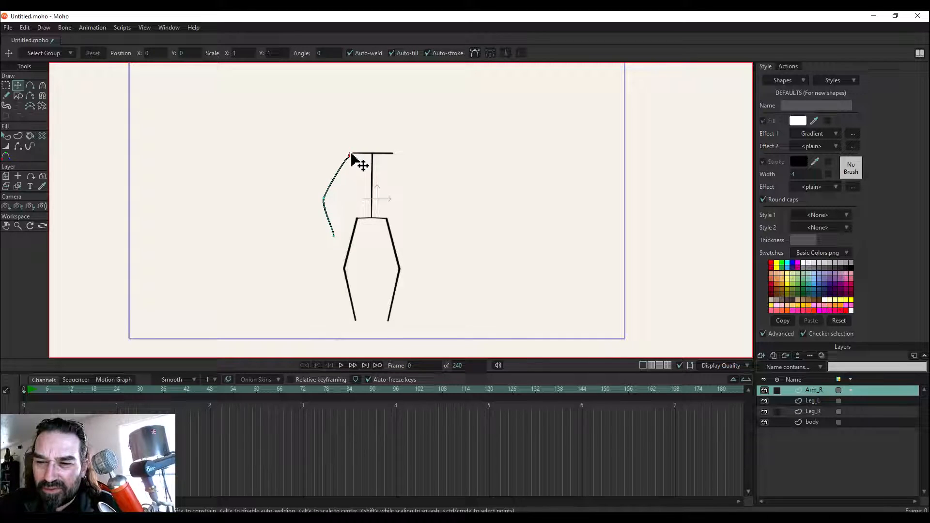
drag(351, 154, 351, 153)
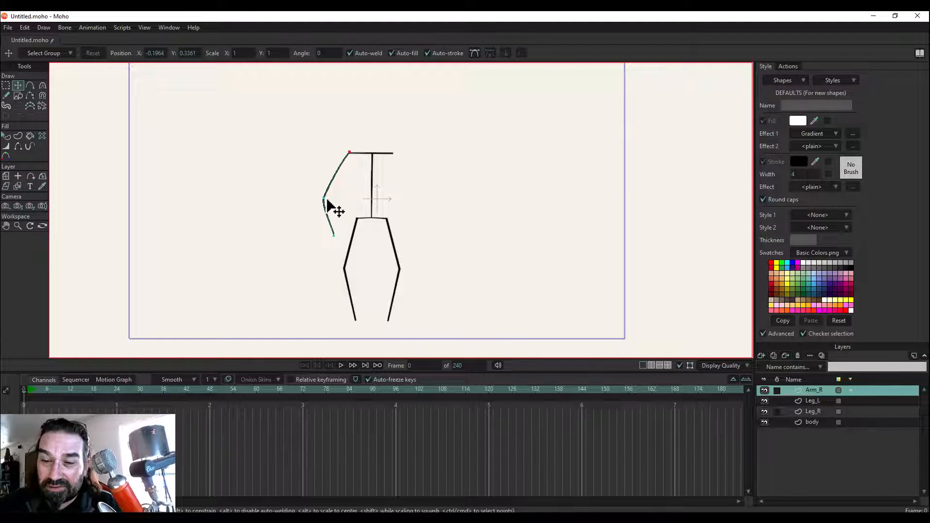
drag(325, 199, 335, 233)
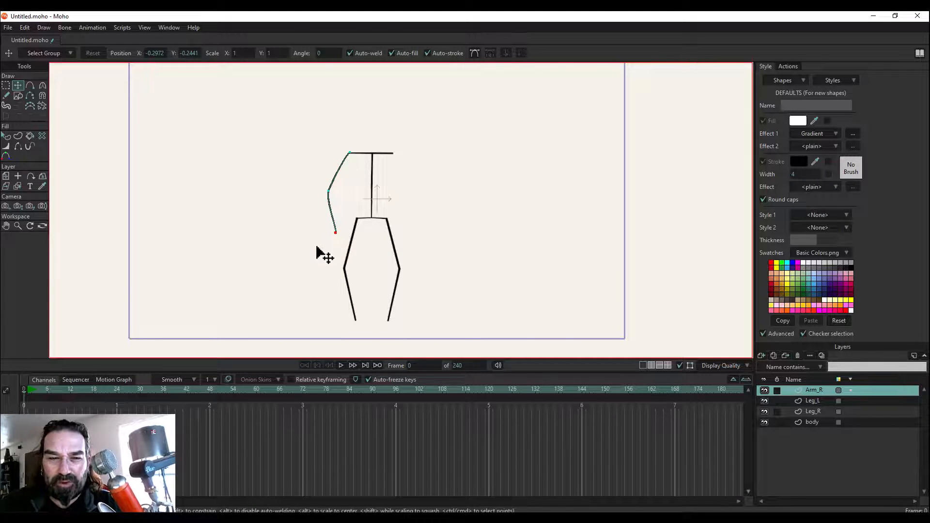
Peak the arm's elbow, shoulder and hand points to curvature 0 so both segments are straight.
click(42, 86)
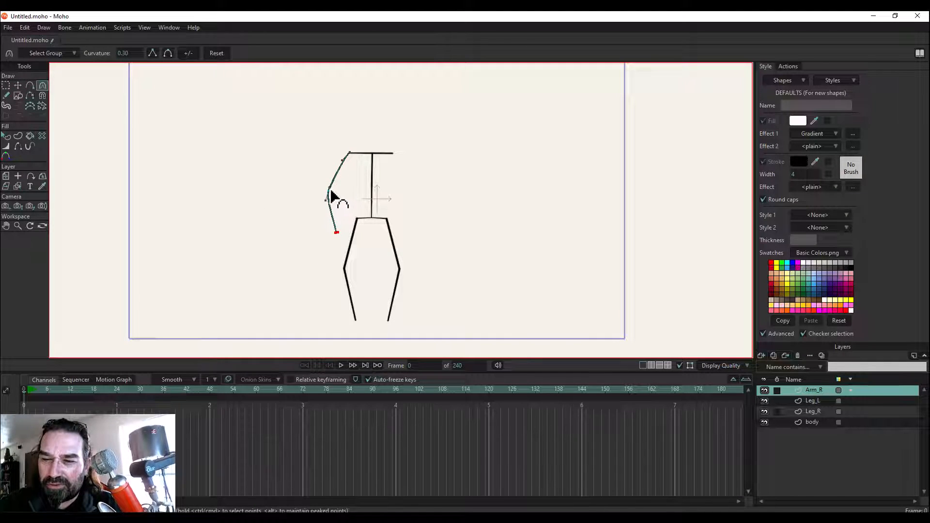
drag(327, 196, 326, 196)
click(152, 53)
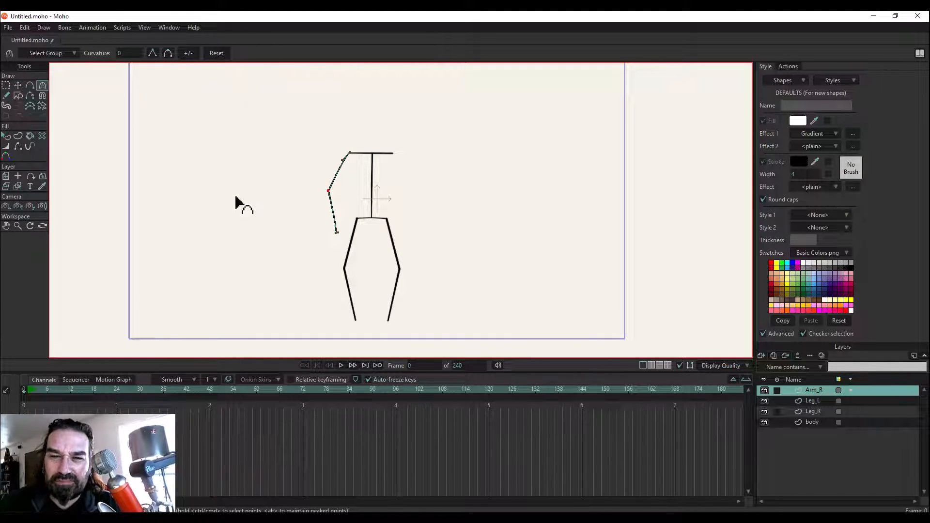
click(349, 155)
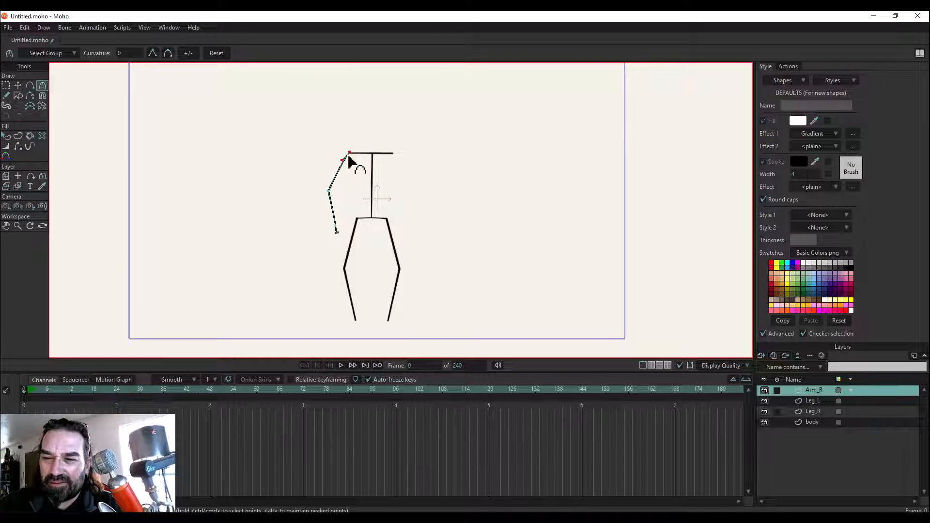
click(152, 54)
click(336, 232)
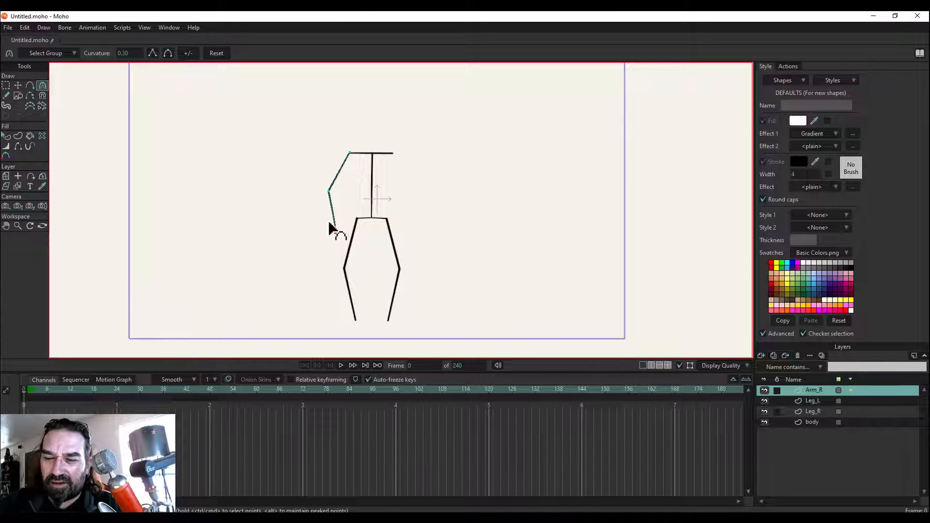
click(154, 54)
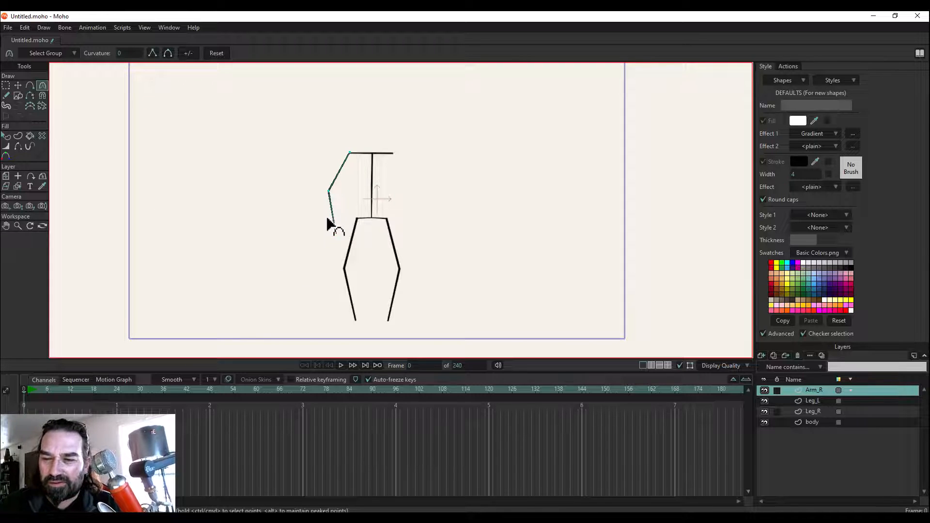
Duplicate the Arm_R layer and rename the copy as "Arm_L".
click(773, 355)
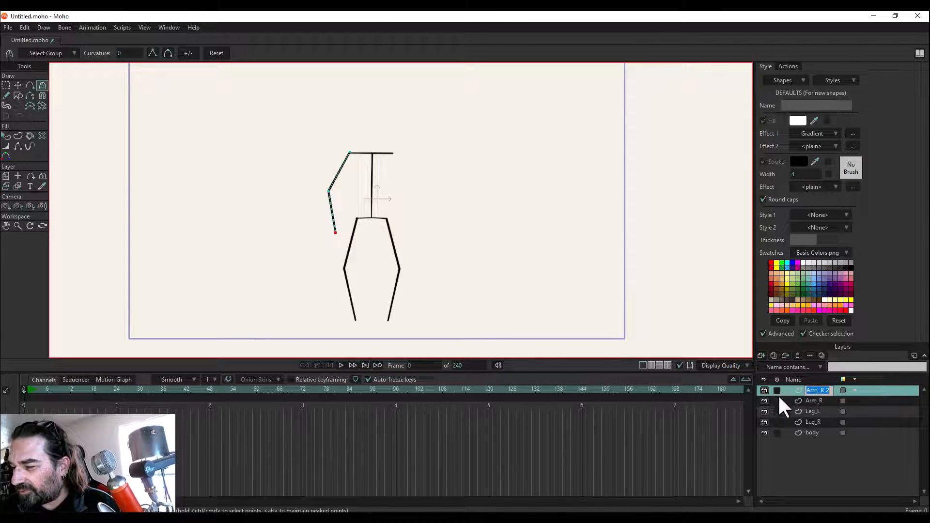
click(832, 391)
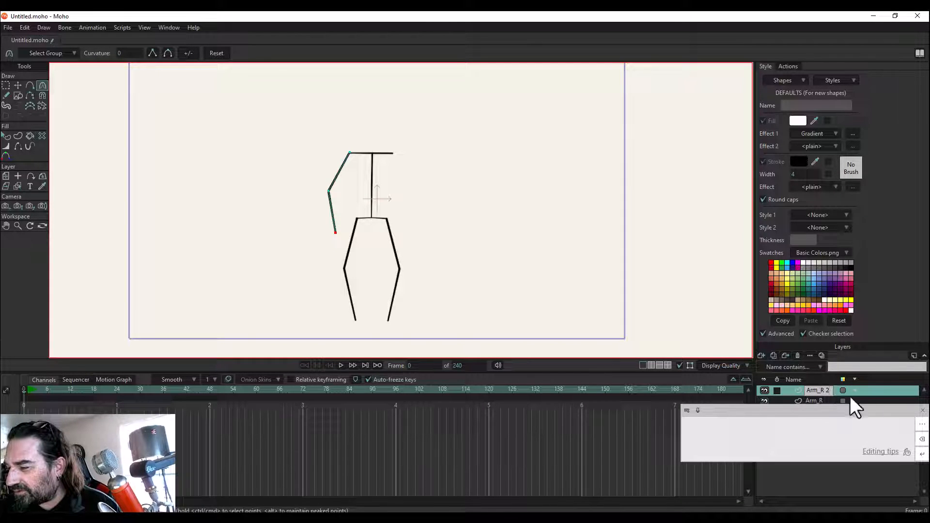
click(922, 411)
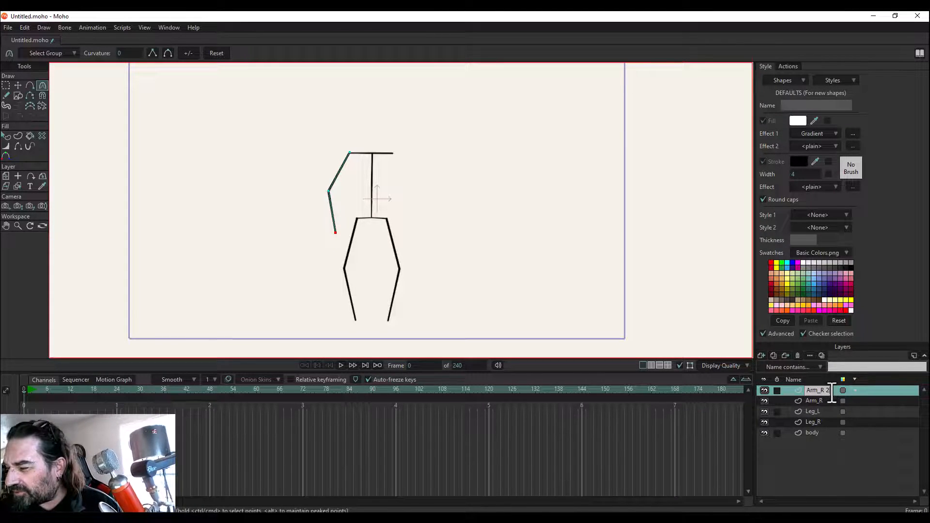
click(822, 392)
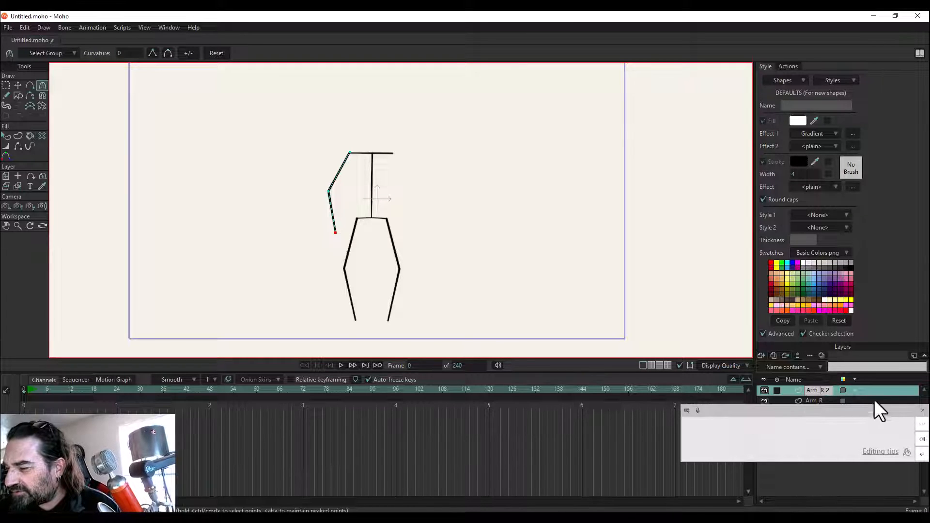
click(922, 410)
click(830, 392)
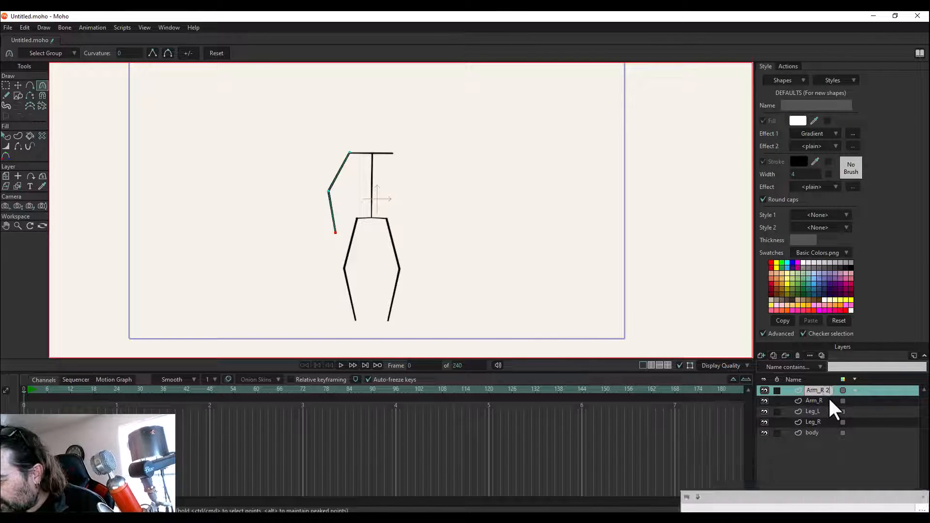
key(BackSpace)
key(BackSpace)
key(BackSpace)
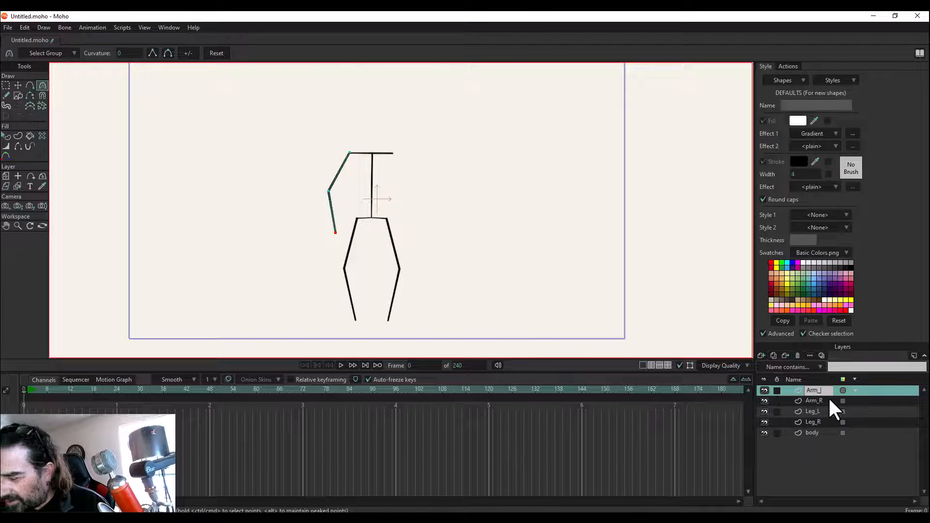
click(877, 386)
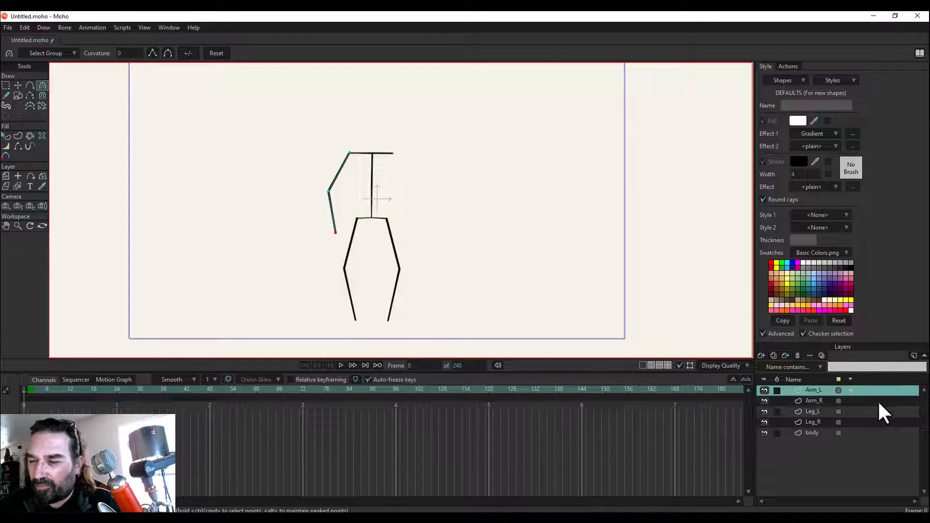
Flip the Arm_L layer horizontally in its layer settings.
double_click(819, 391)
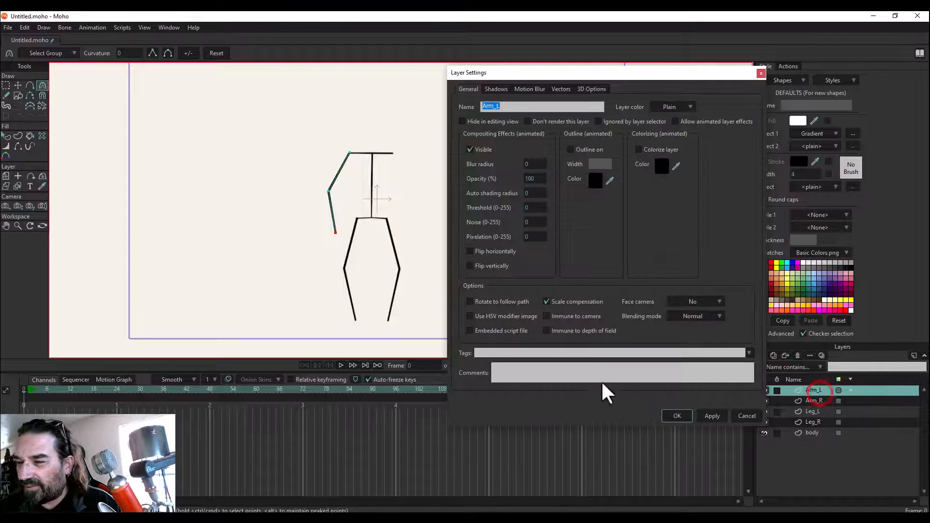
click(470, 251)
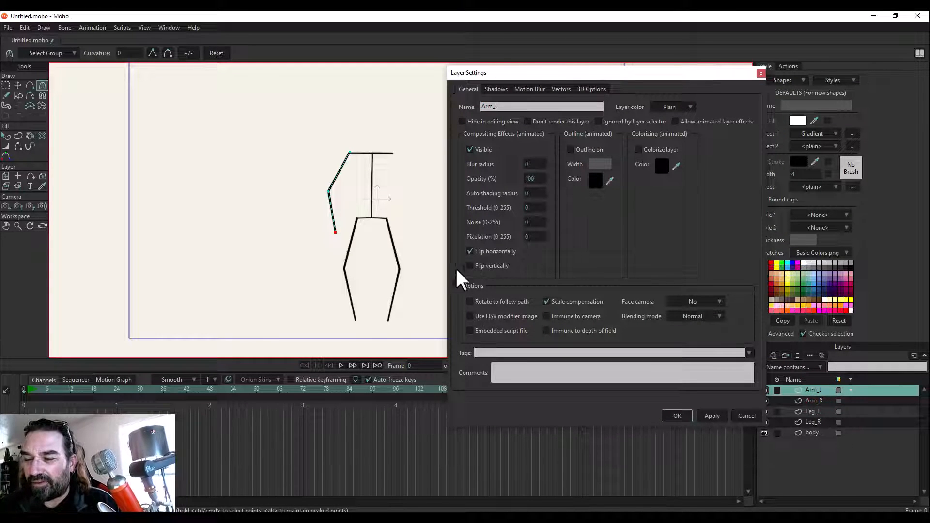
click(709, 419)
click(673, 416)
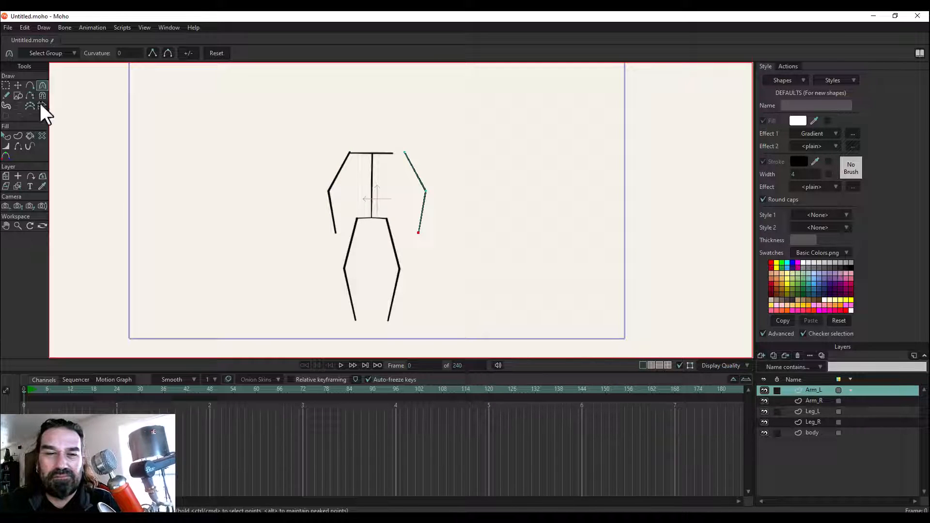
Move all points of the mirrored arm inward so its shoulder meets the right end of the top crossbar.
click(6, 85)
mouse_move(499, 138)
mouse_down()
mouse_move(380, 245)
mouse_move(365, 286)
mouse_up()
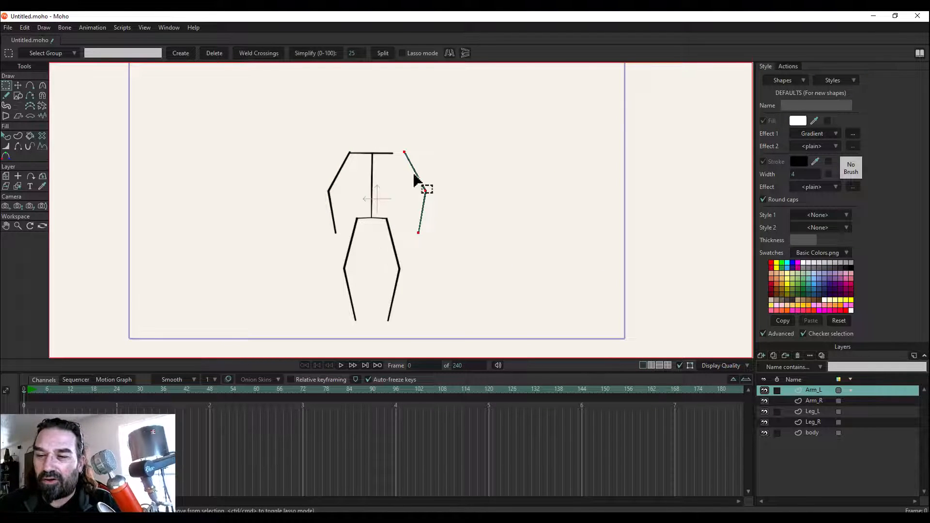
key(t)
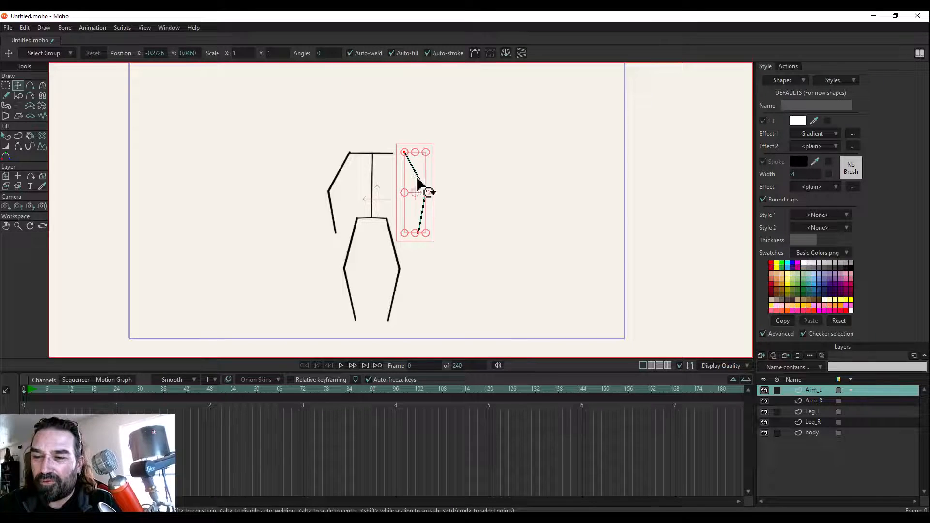
drag(422, 183, 422, 187)
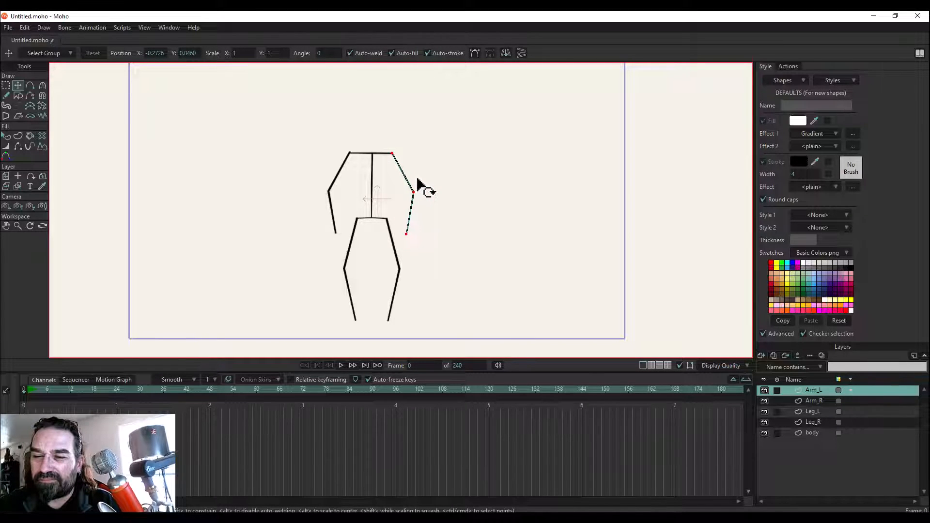
click(8, 86)
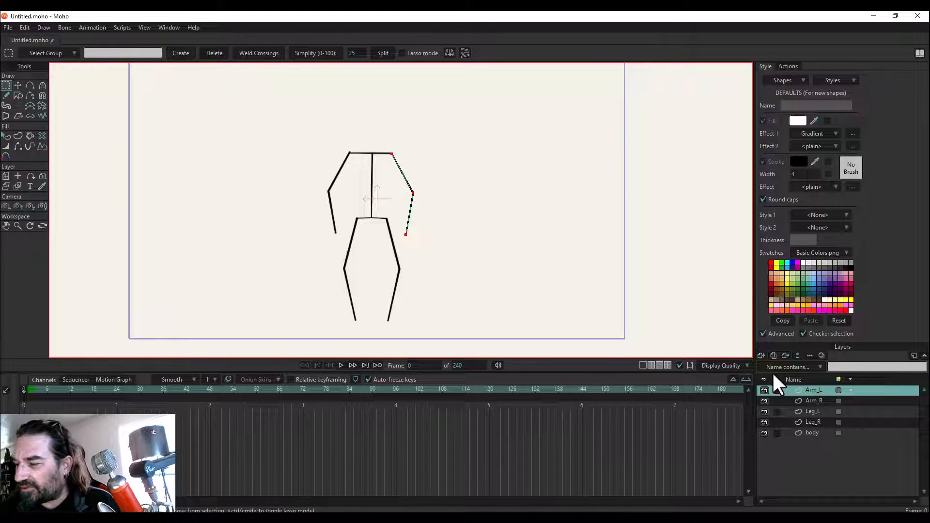
Add a new vector layer above Arm_L and name it "neck".
click(762, 356)
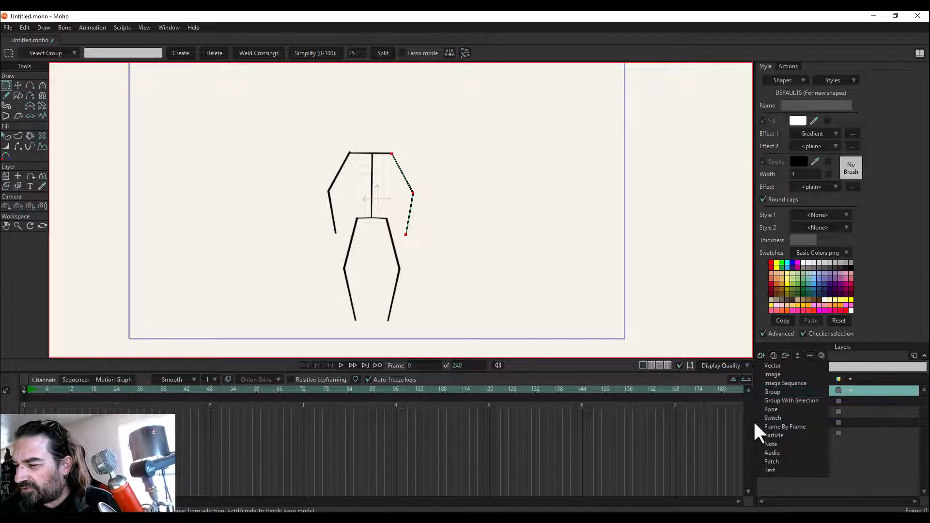
click(778, 365)
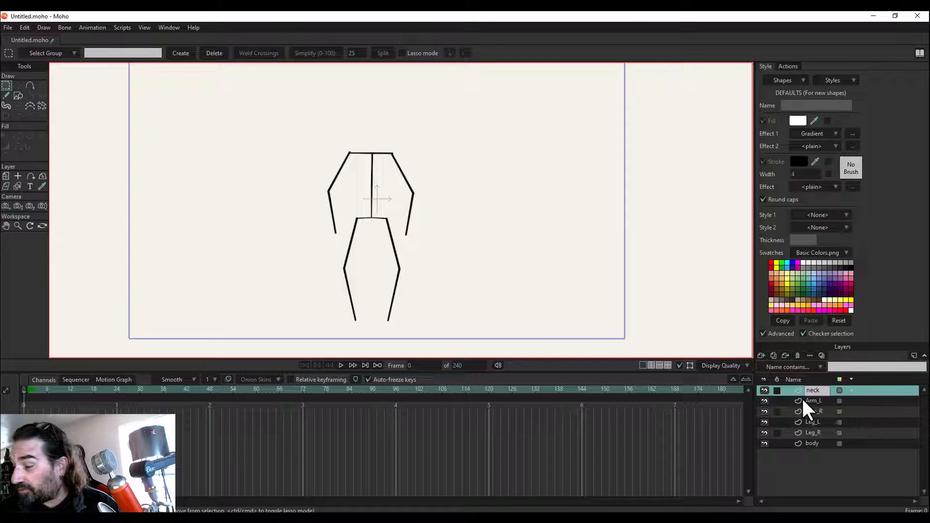
key(Return)
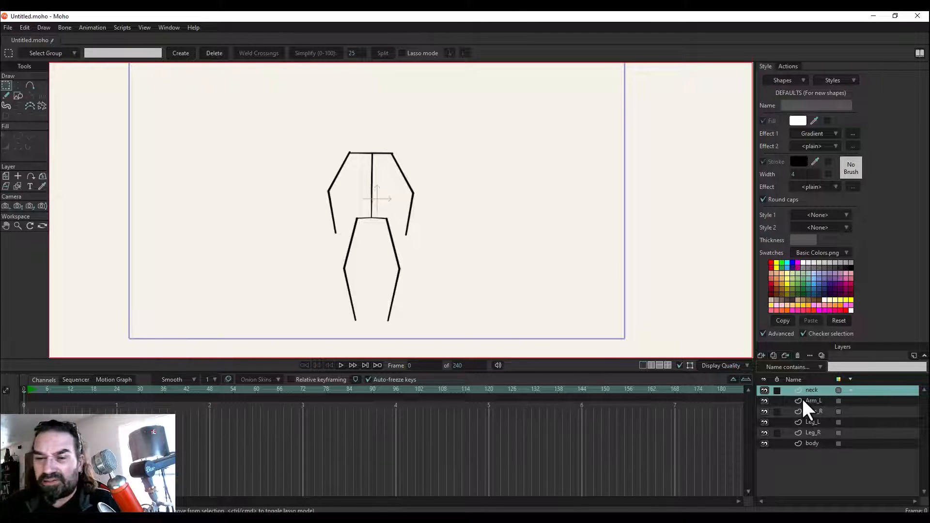
Draw a short freehand neck line upward from the middle of the top crossbar on the neck layer.
click(7, 96)
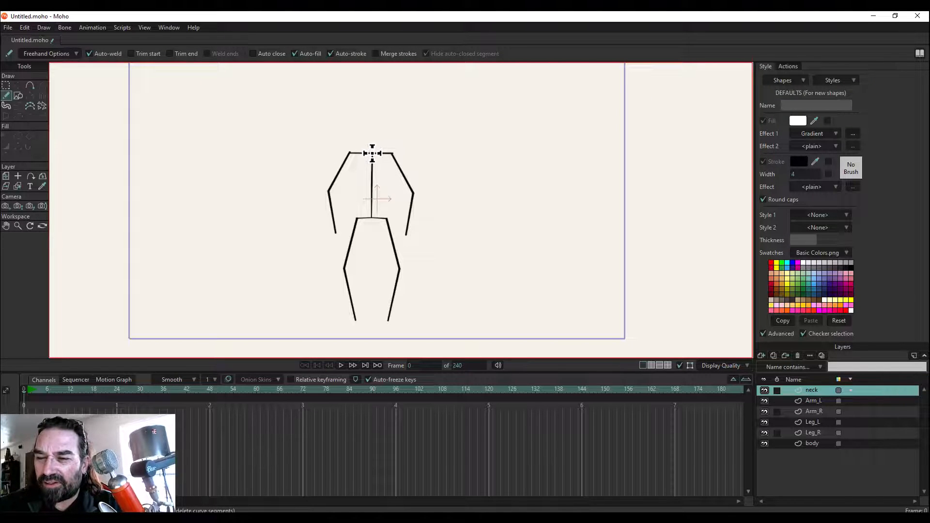
drag(372, 153, 372, 142)
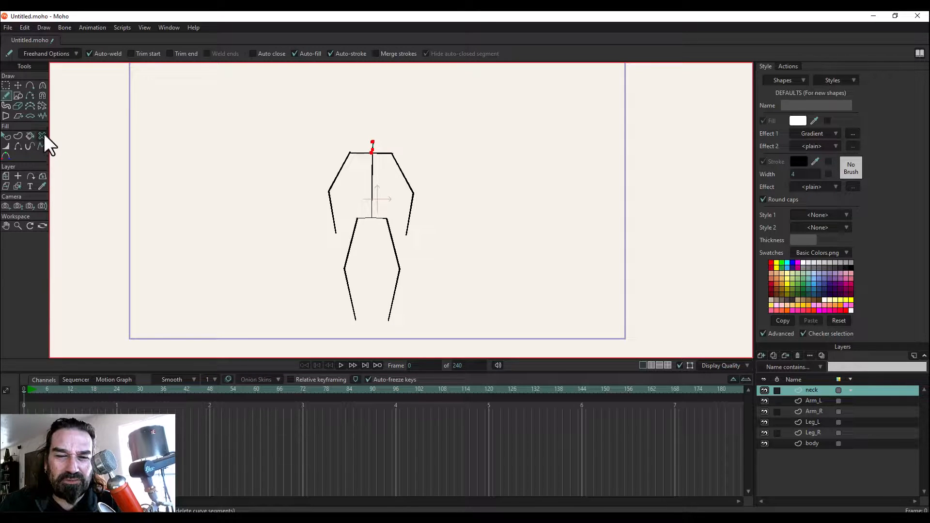
click(30, 105)
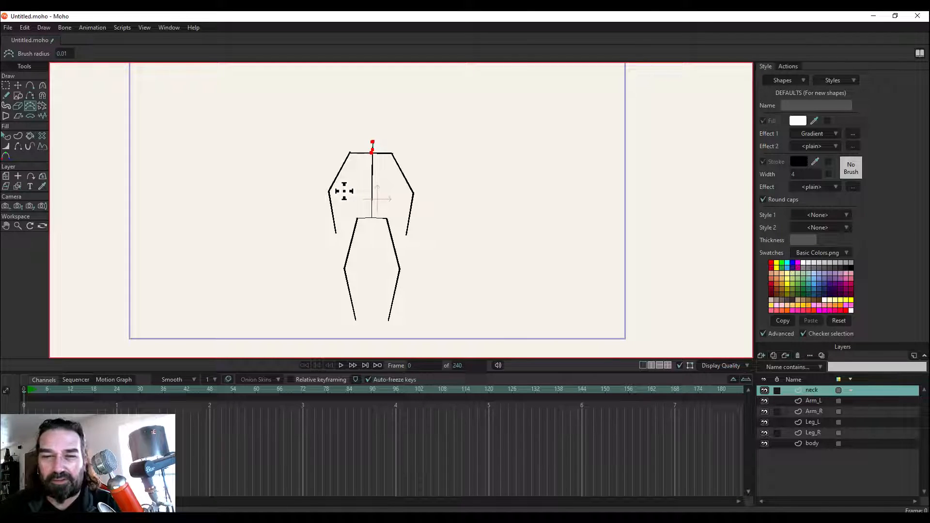
Delete the surplus point at the upper end of the neck line.
click(17, 224)
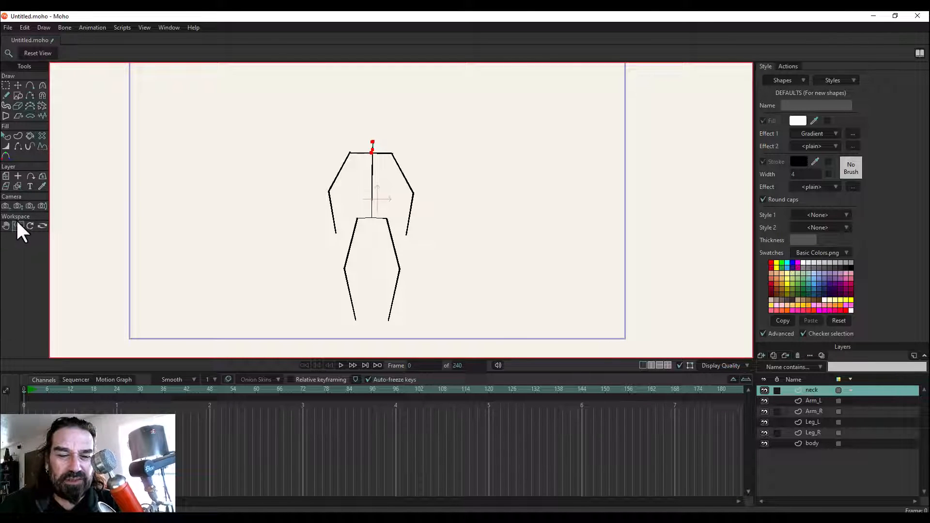
click(370, 146)
drag(371, 146, 479, 194)
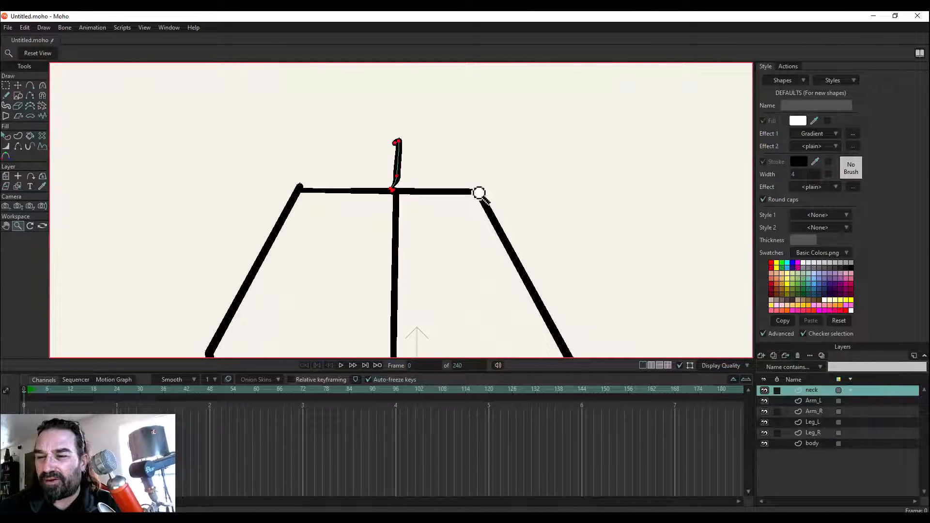
drag(393, 172, 394, 128)
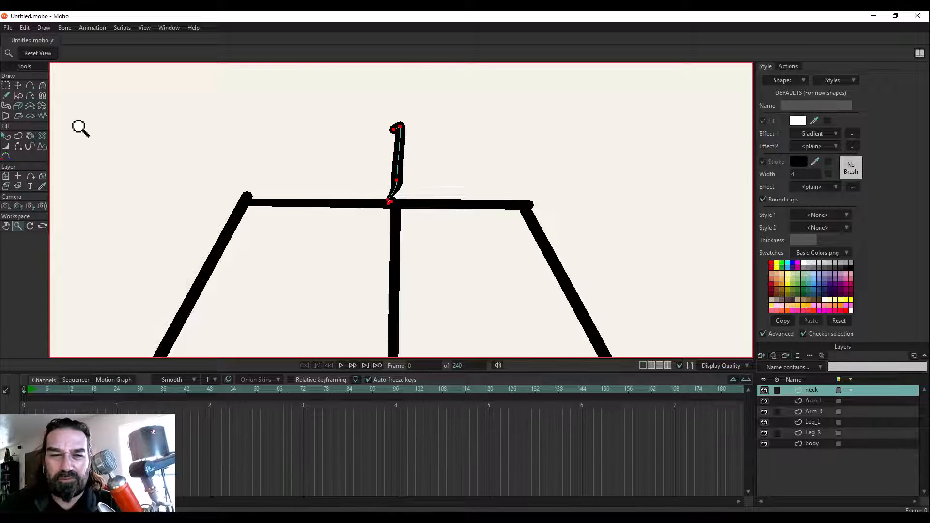
click(6, 85)
click(71, 108)
click(19, 86)
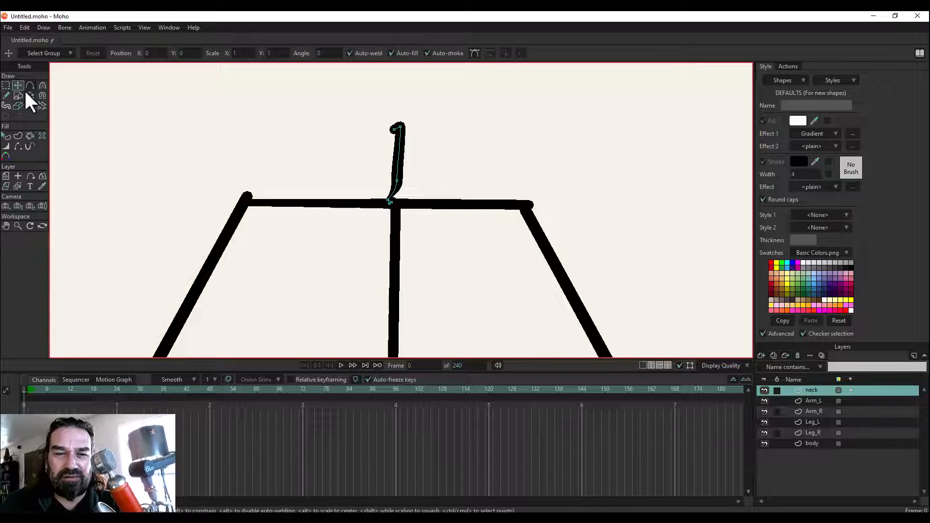
click(398, 128)
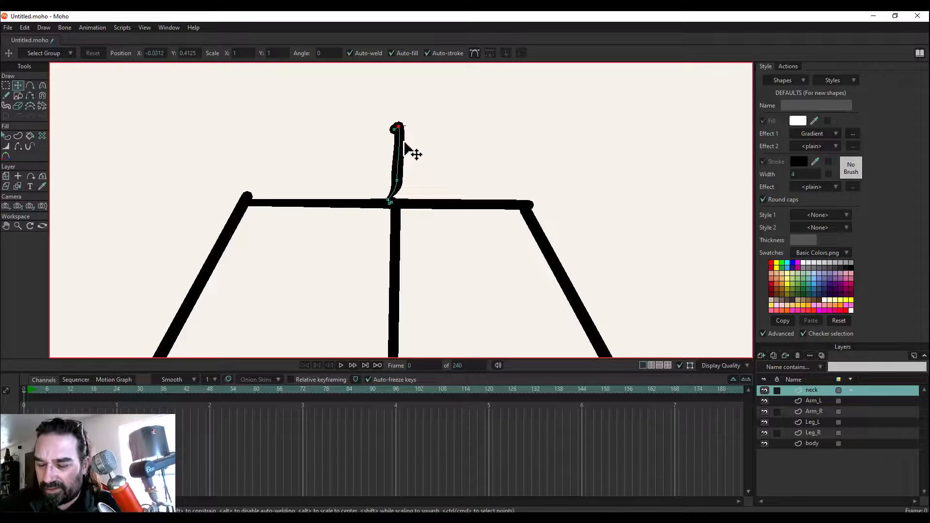
key(Delete)
Clean up the lower end of the neck line and move its base and top points in line with the body's spine.
click(396, 181)
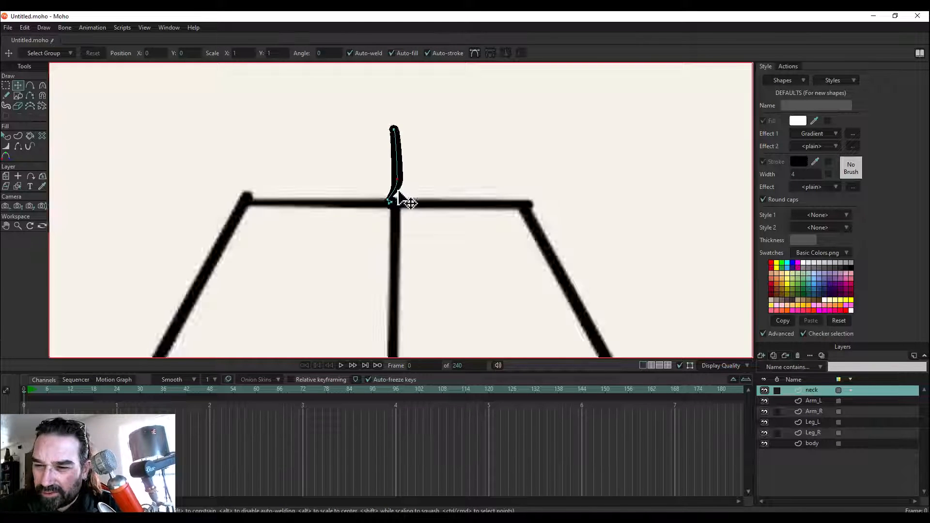
mouse_move(399, 201)
mouse_down()
mouse_move(416, 177)
mouse_move(388, 201)
mouse_move(421, 191)
mouse_move(421, 201)
mouse_move(396, 197)
mouse_up()
click(416, 178)
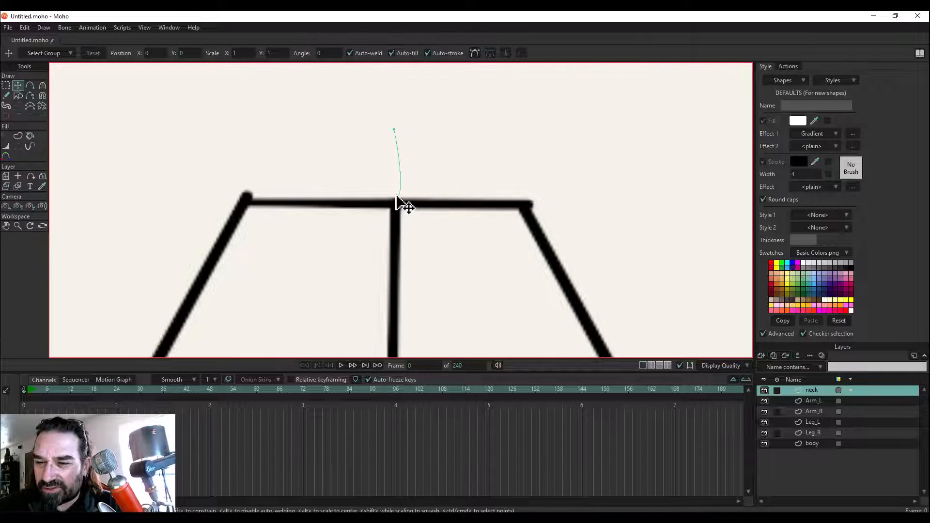
click(393, 128)
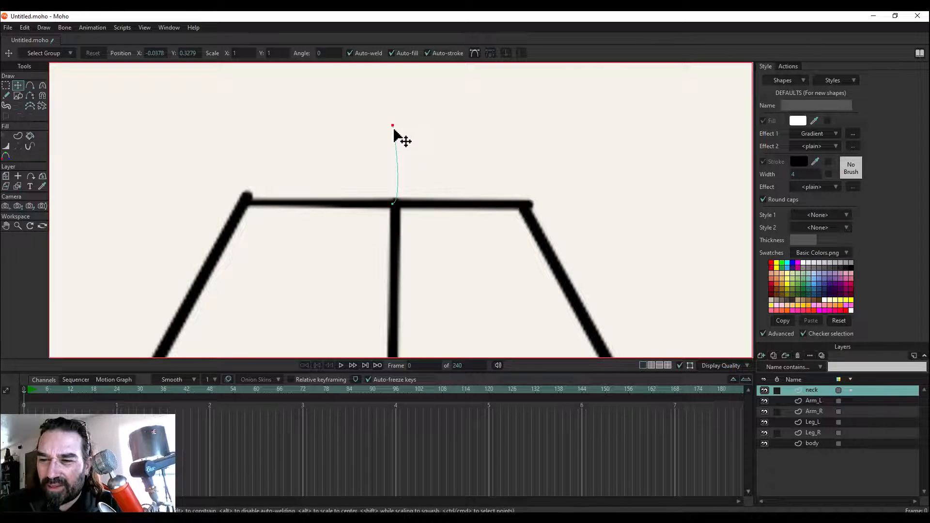
Select all points of the neck line and create a stroke-only shape from them.
click(5, 85)
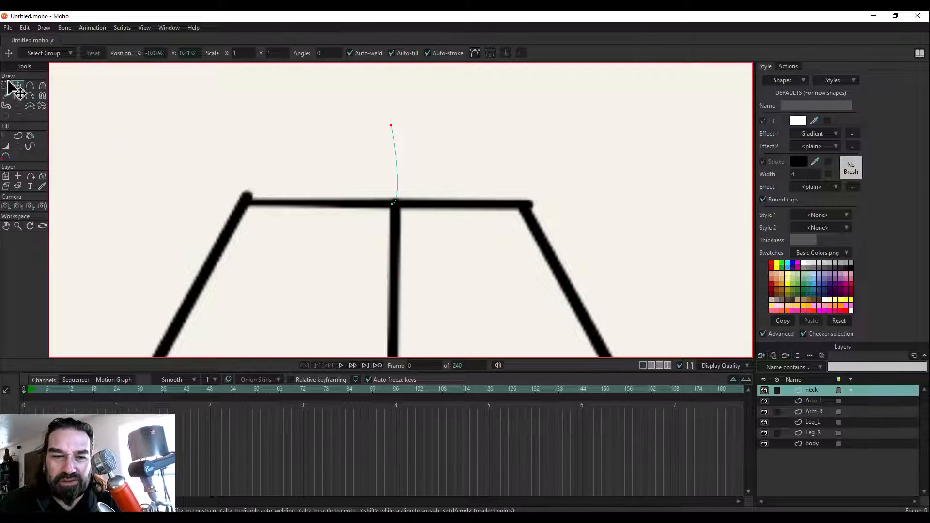
drag(374, 236, 434, 109)
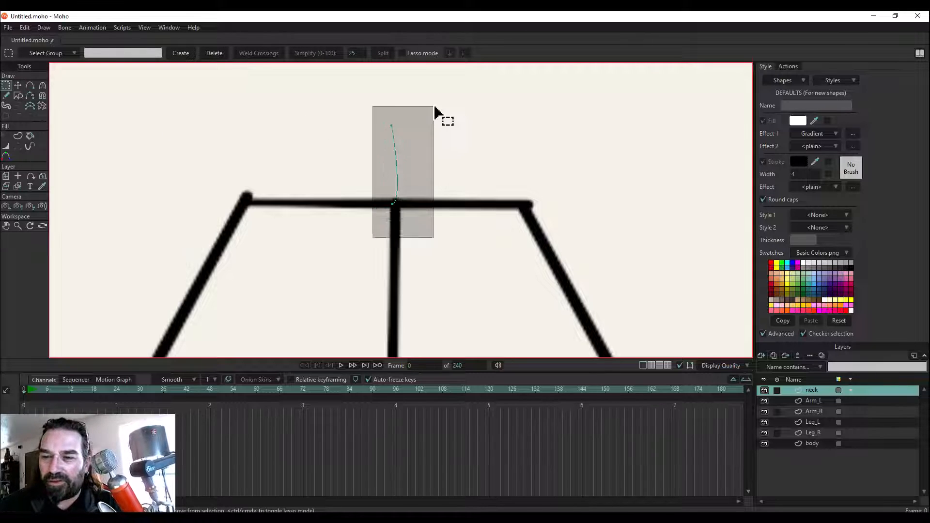
click(18, 136)
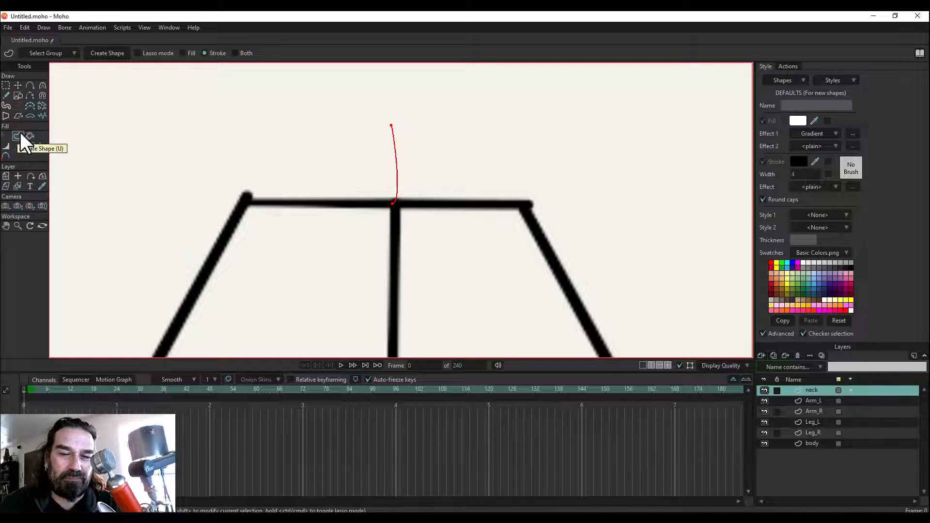
click(112, 54)
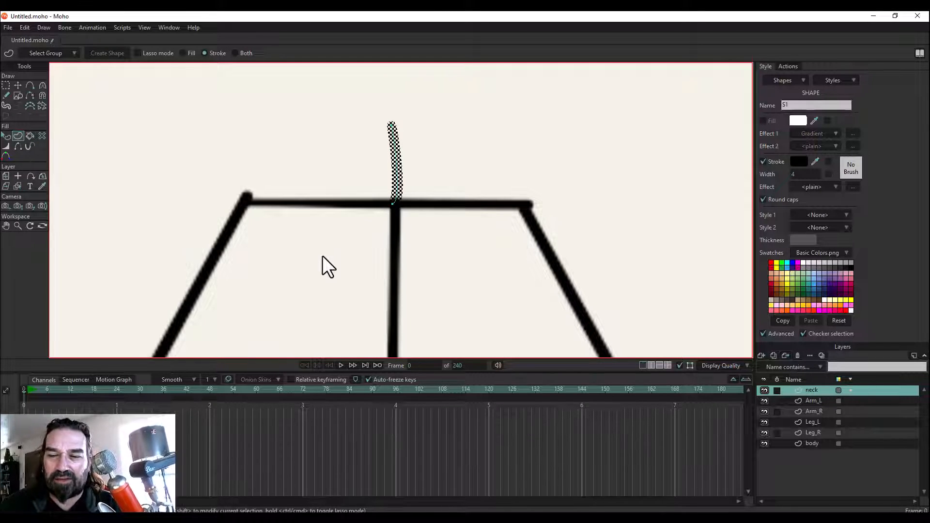
Straighten the neck by peaking its curve points to a curvature of 0.
click(43, 85)
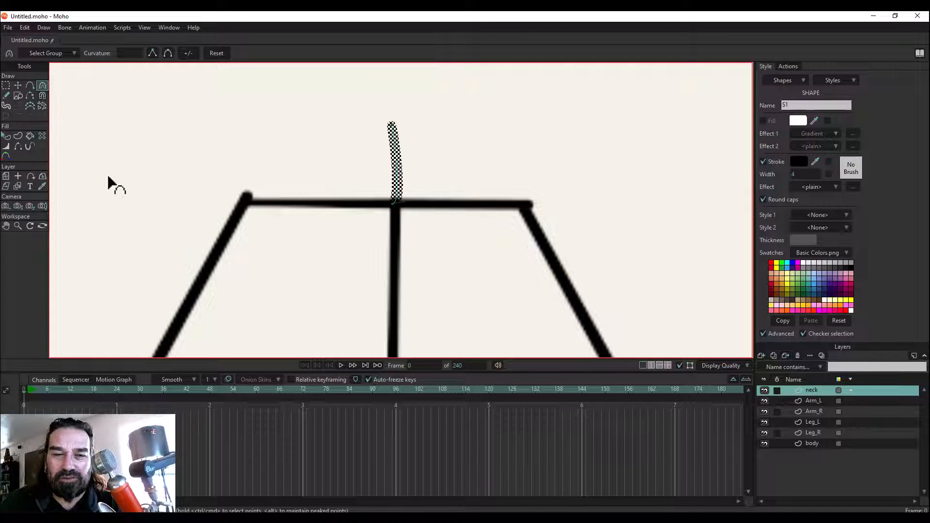
click(78, 127)
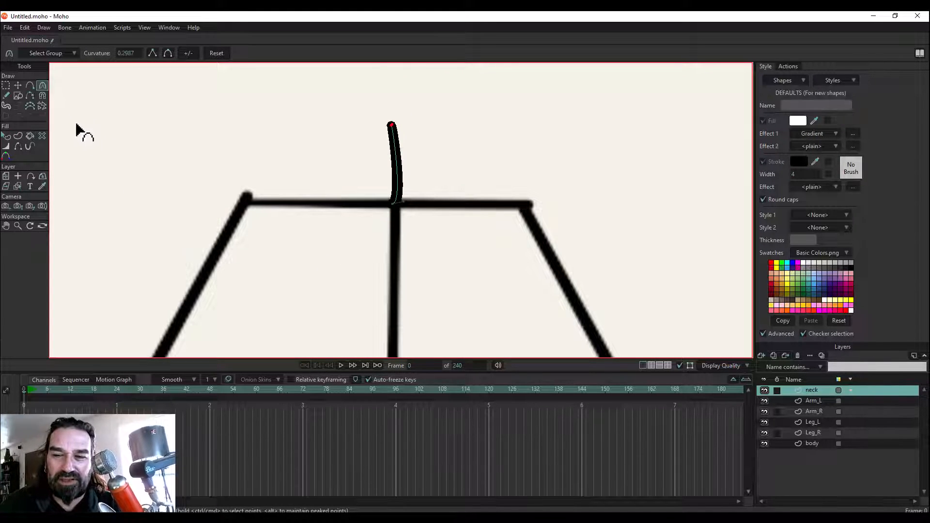
click(152, 53)
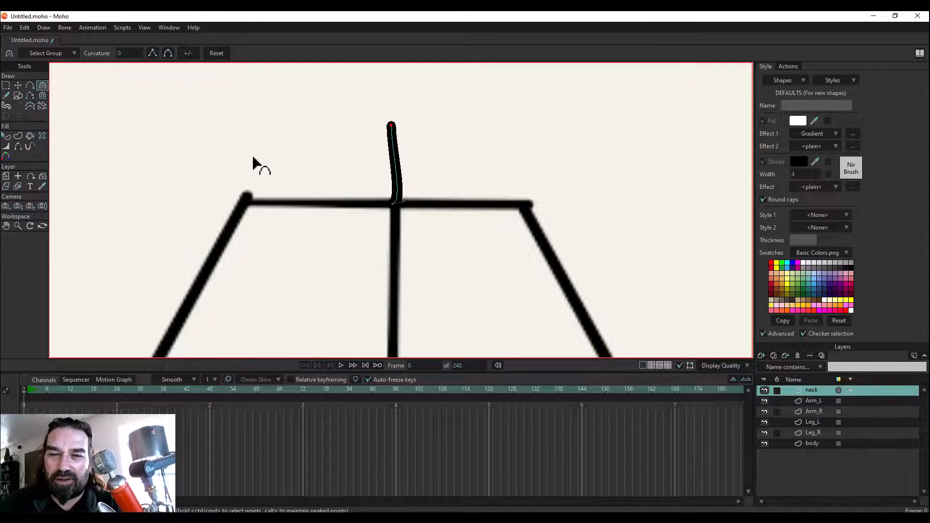
click(152, 53)
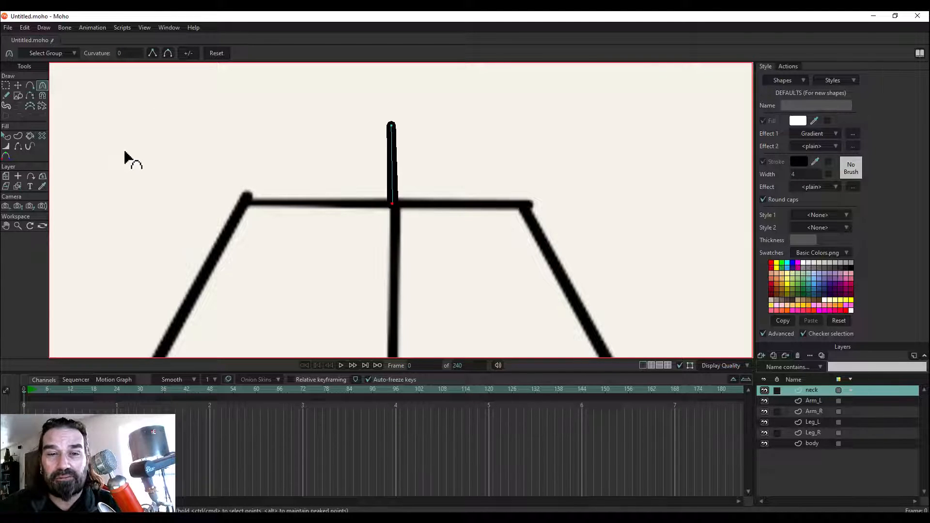
Add a new vector layer above the neck layer and name it "head".
click(18, 226)
scroll(531, 269, down, 3)
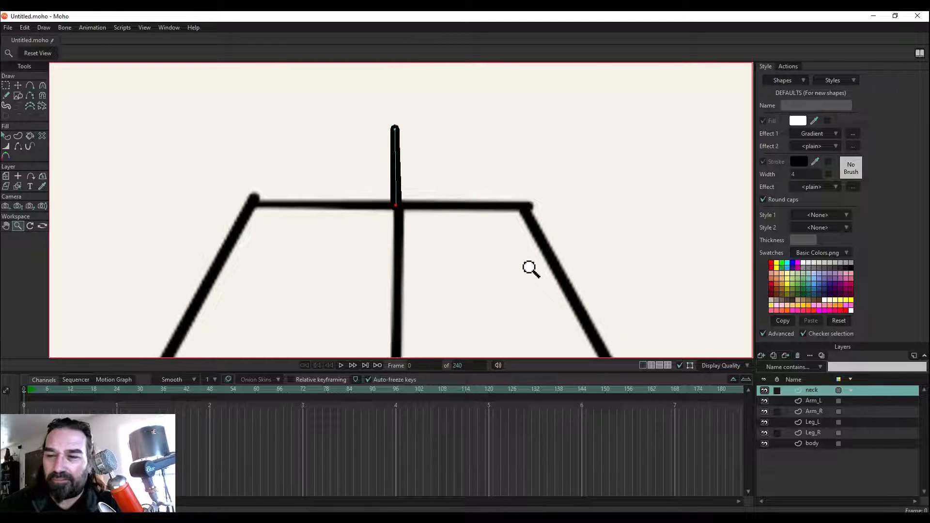
scroll(548, 218, down, 2)
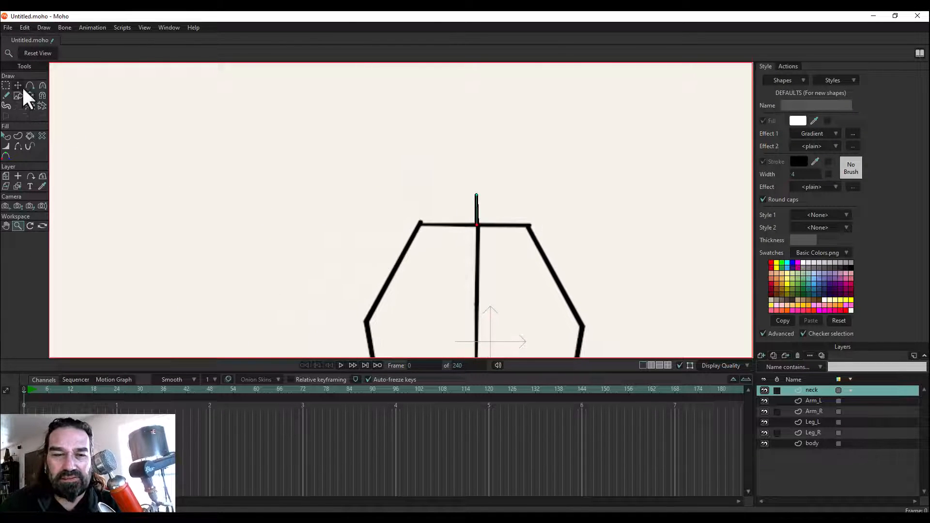
click(6, 225)
drag(574, 163, 477, 230)
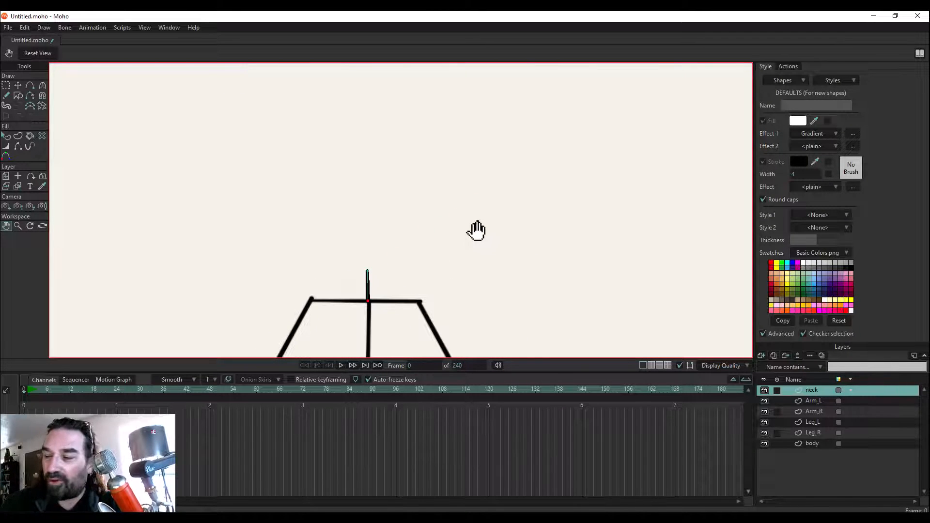
click(762, 355)
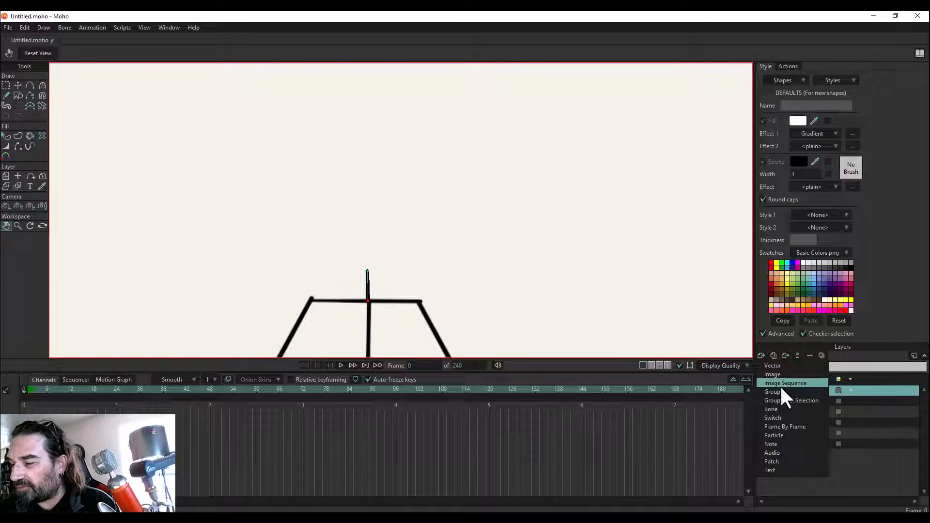
click(781, 366)
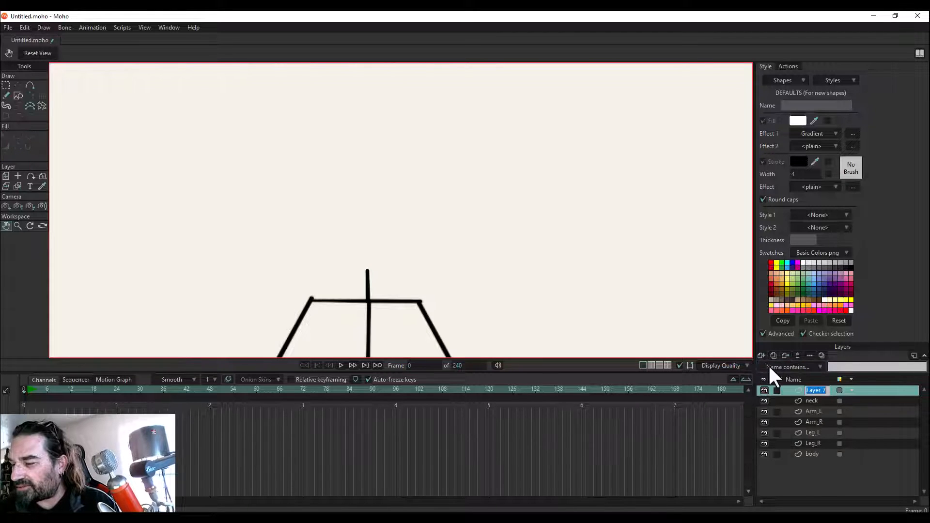
double_click(808, 391)
text(head)
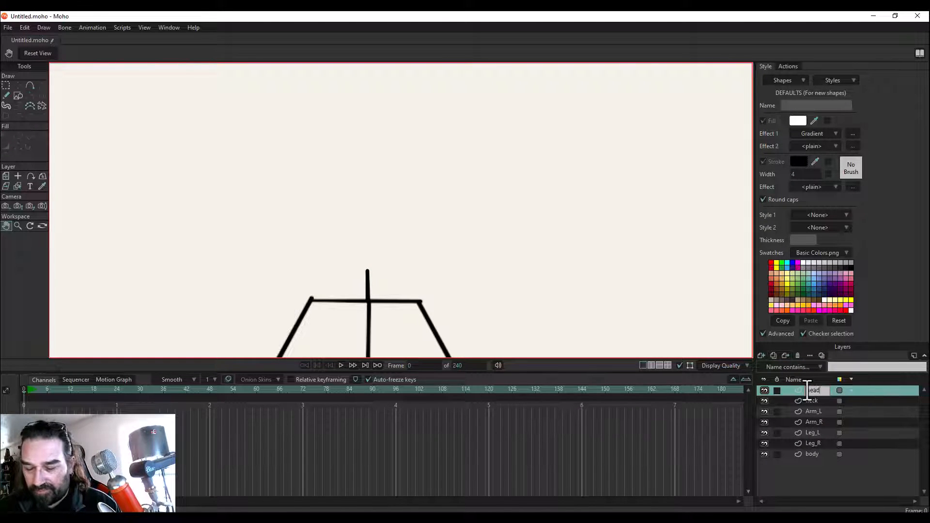
key(Return)
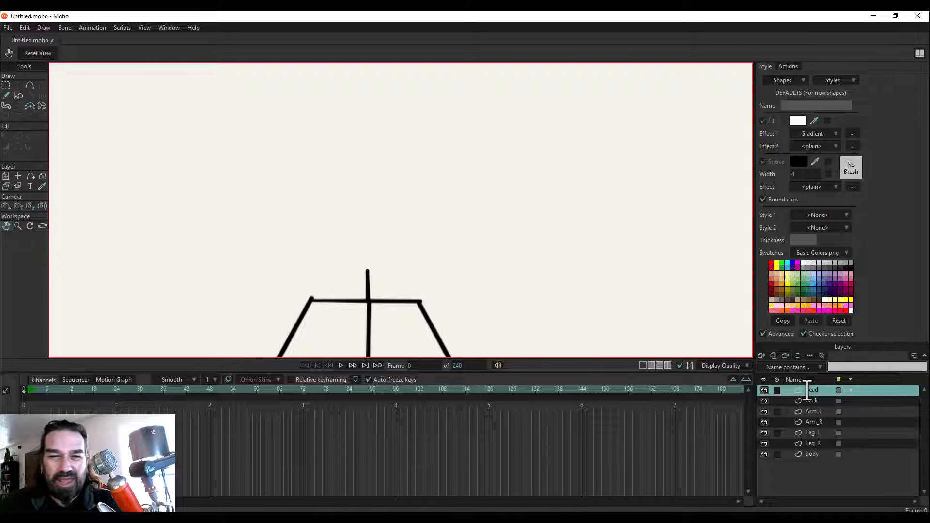
Draw a trial spiral and a trial triangle on the head layer, undoing each one.
click(19, 96)
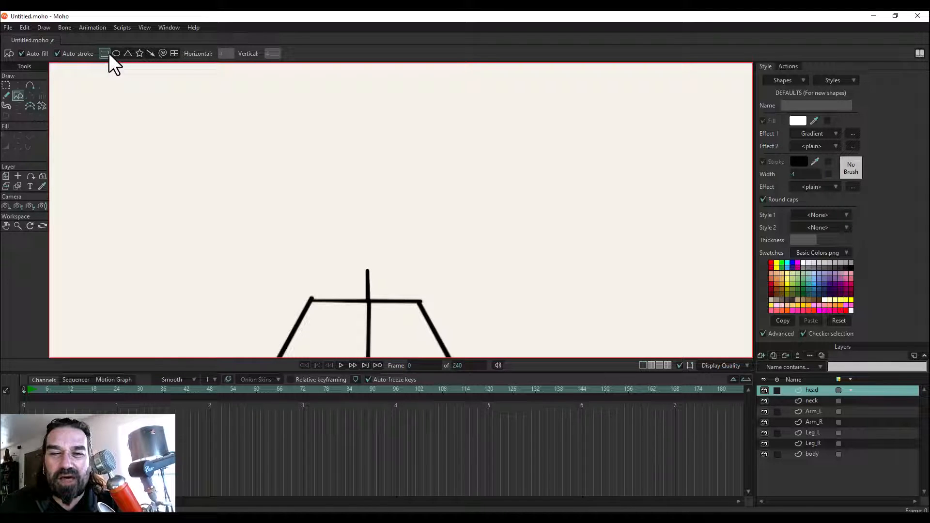
click(163, 54)
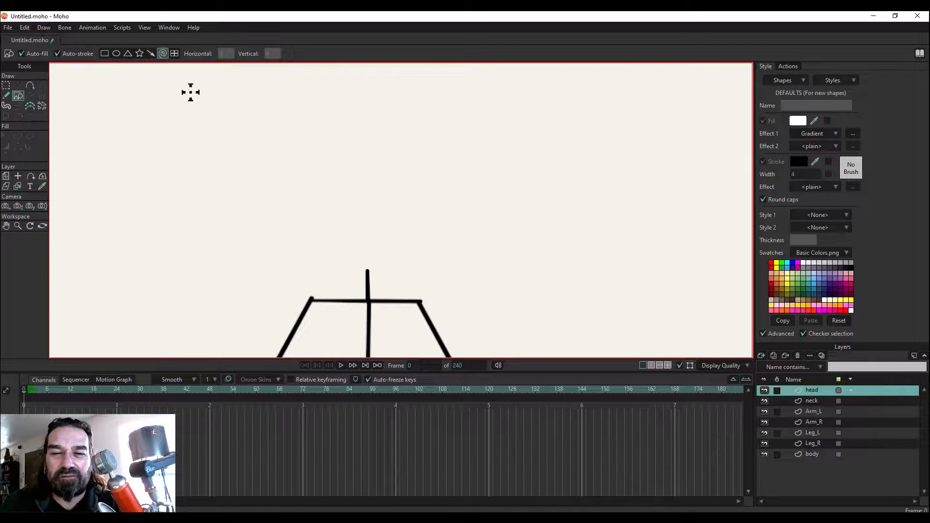
drag(202, 108, 100, 199)
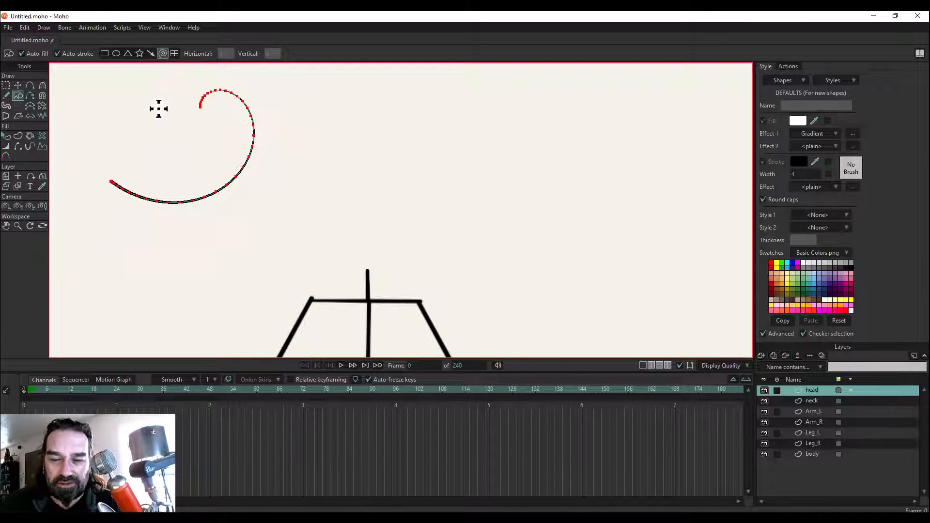
key(ctrl+z)
click(128, 53)
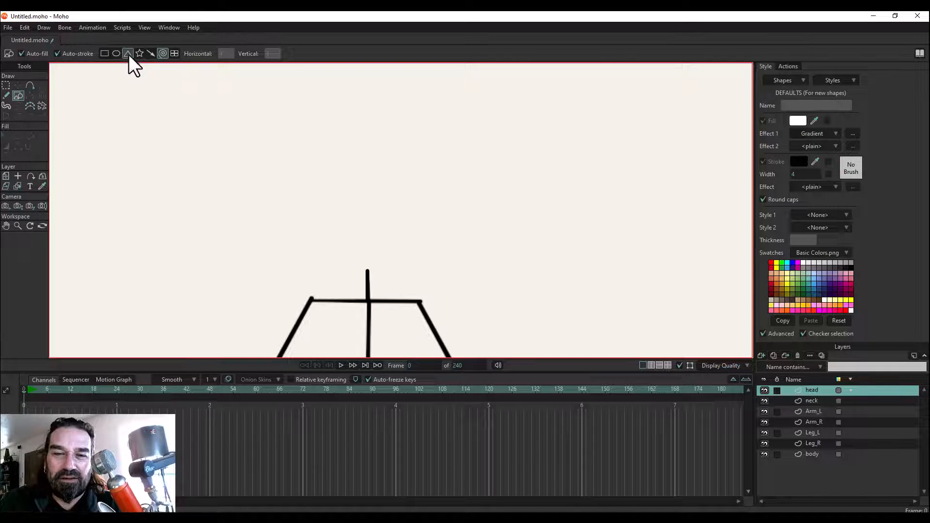
drag(179, 109, 281, 215)
key(ctrl+z)
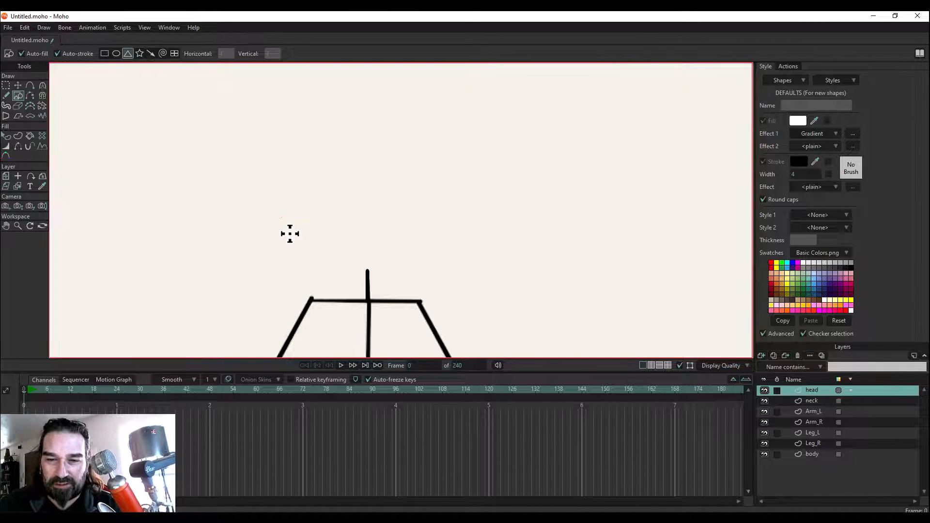
Draw an unfilled ellipse up and to the left of the neck, with Auto-fill off and Auto-stroke on.
click(116, 53)
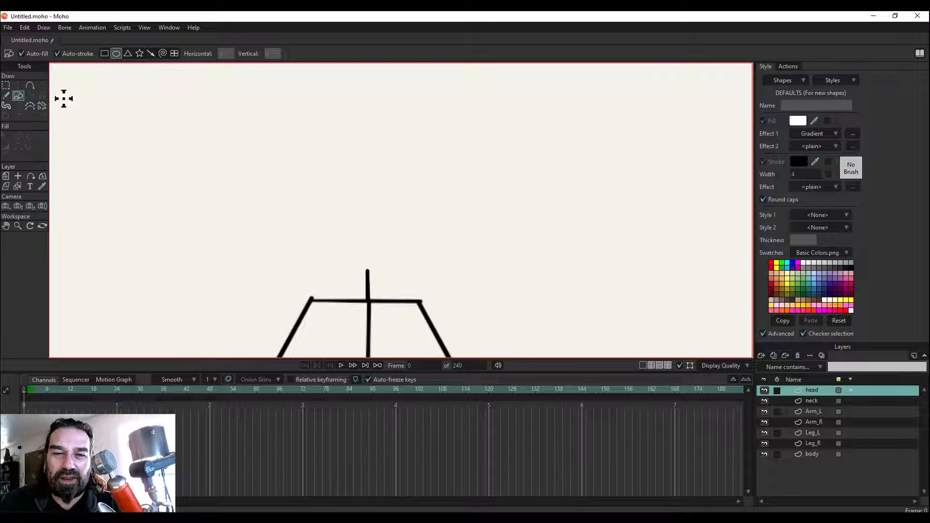
click(61, 54)
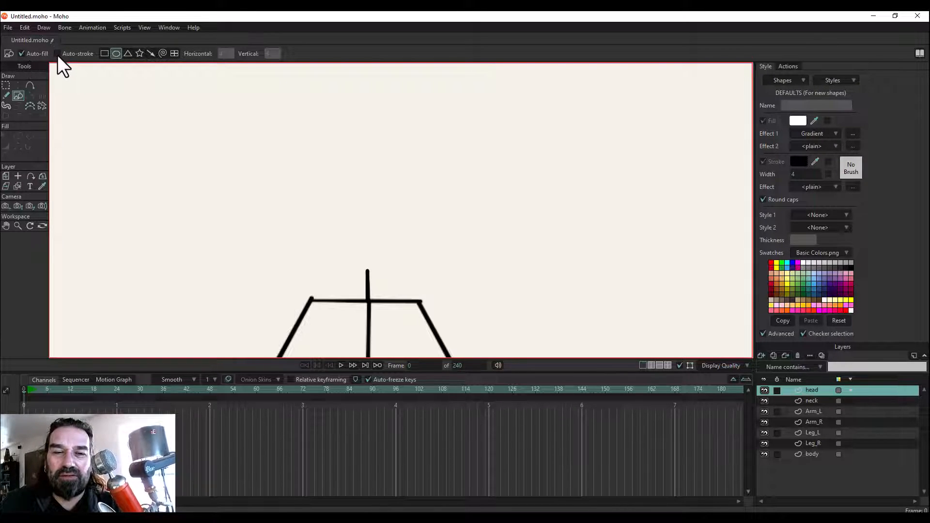
click(22, 53)
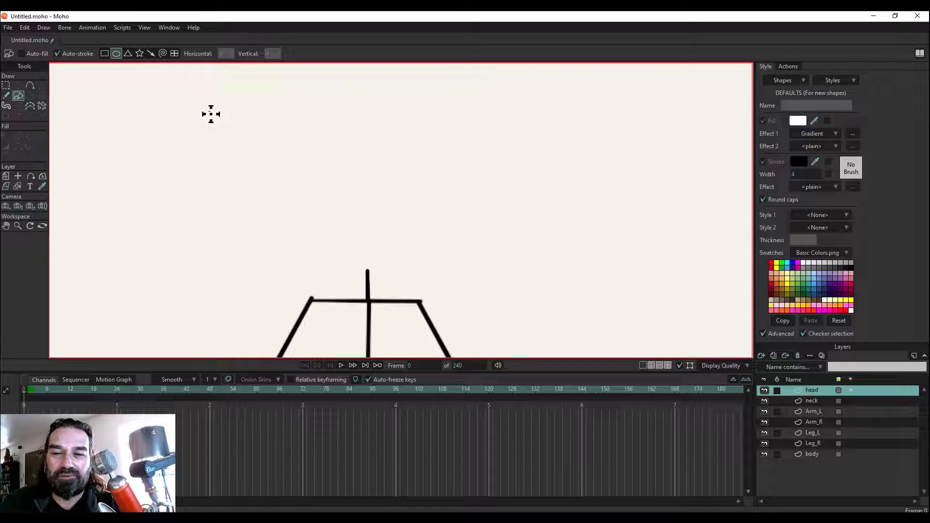
drag(210, 114, 318, 189)
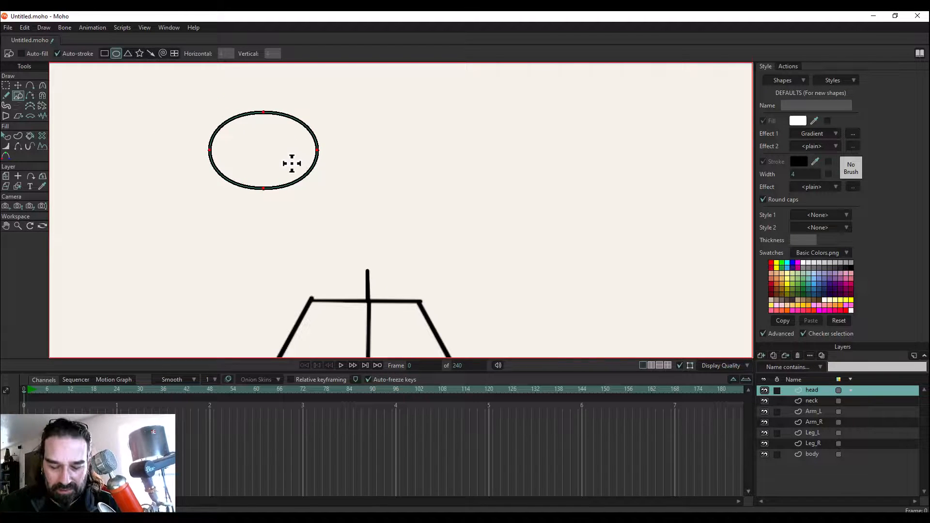
Undo the trial ellipse, draw an upright oval head above the neck, and align its lowest point with the neck's upper end.
key(ctrl+z)
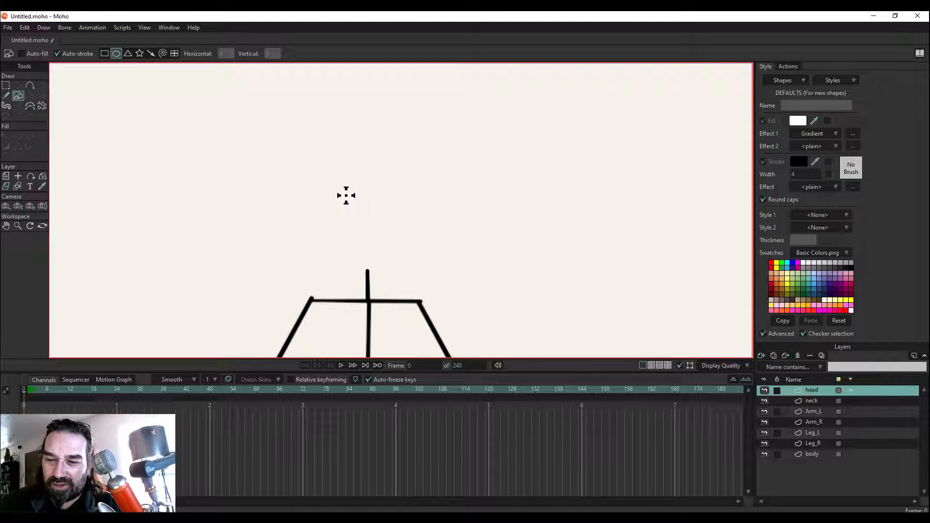
mouse_move(343, 189)
mouse_down()
mouse_move(371, 253)
mouse_move(394, 270)
mouse_up()
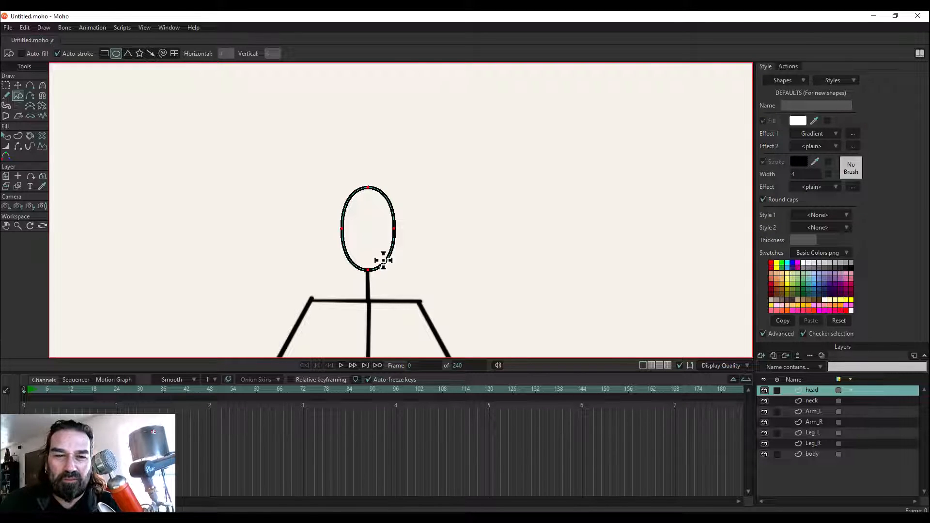
click(6, 86)
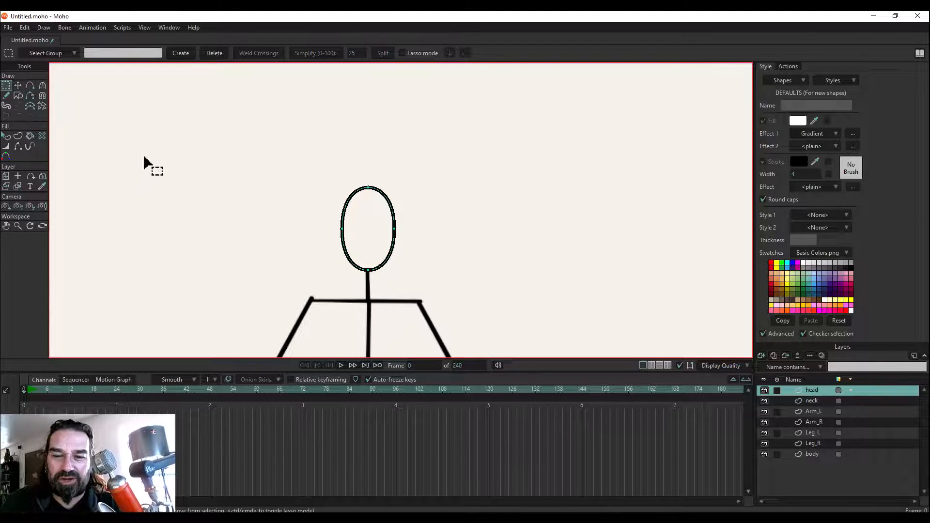
click(17, 85)
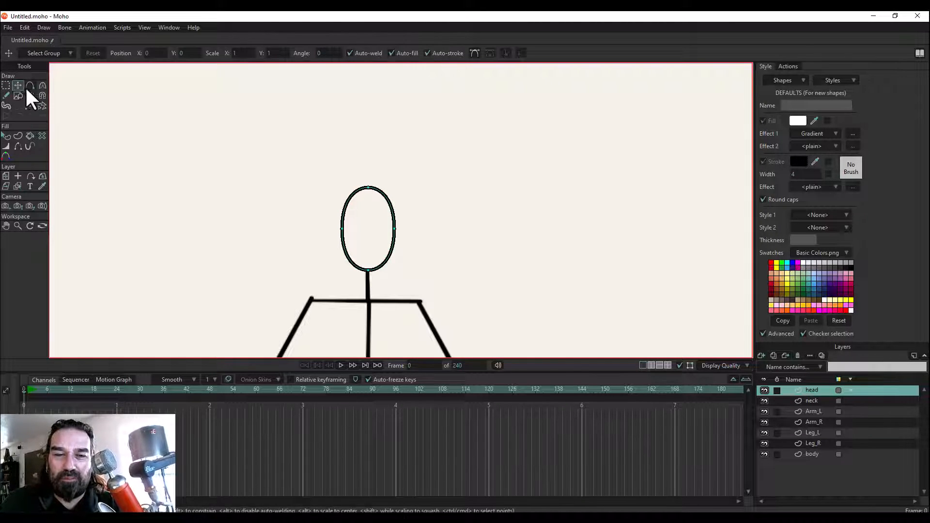
click(369, 267)
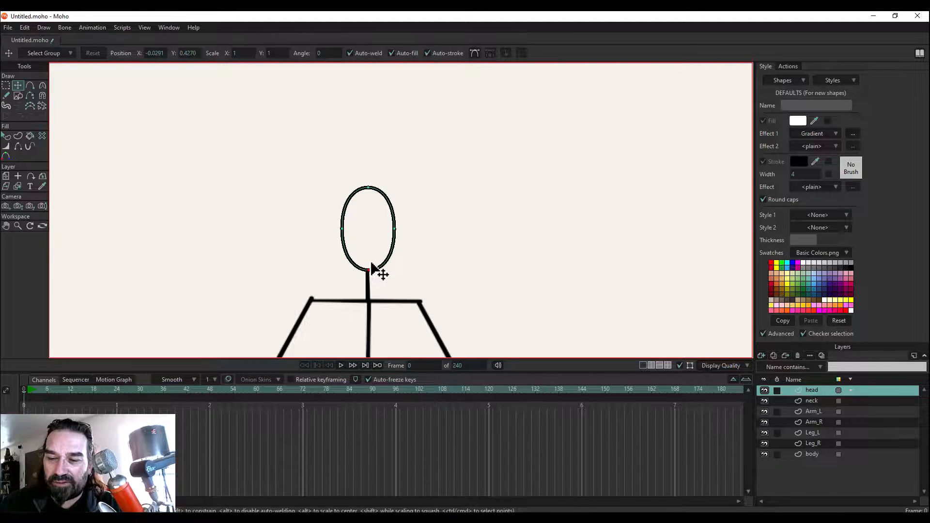
drag(371, 265, 368, 271)
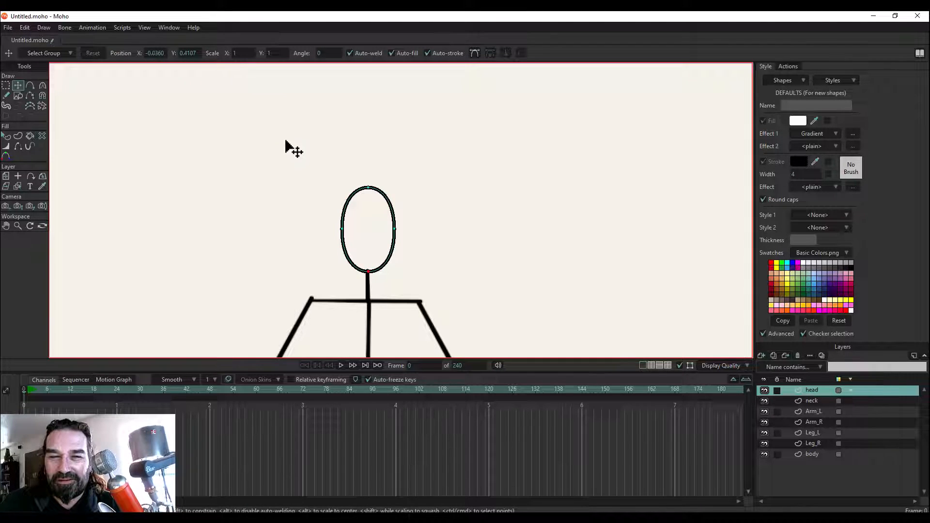
Shorten the curve handles at the head's lowest point to narrow the chin, and undo a test move of that point.
click(42, 85)
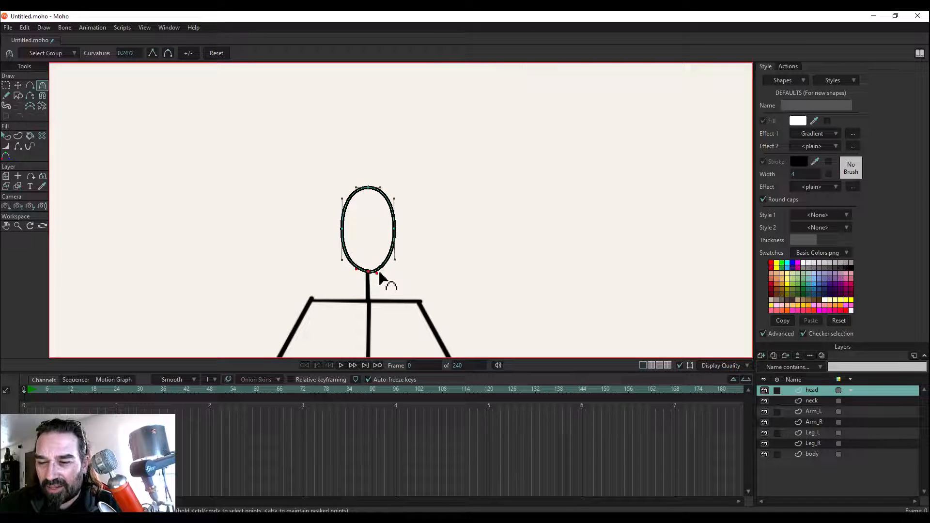
drag(379, 272, 366, 271)
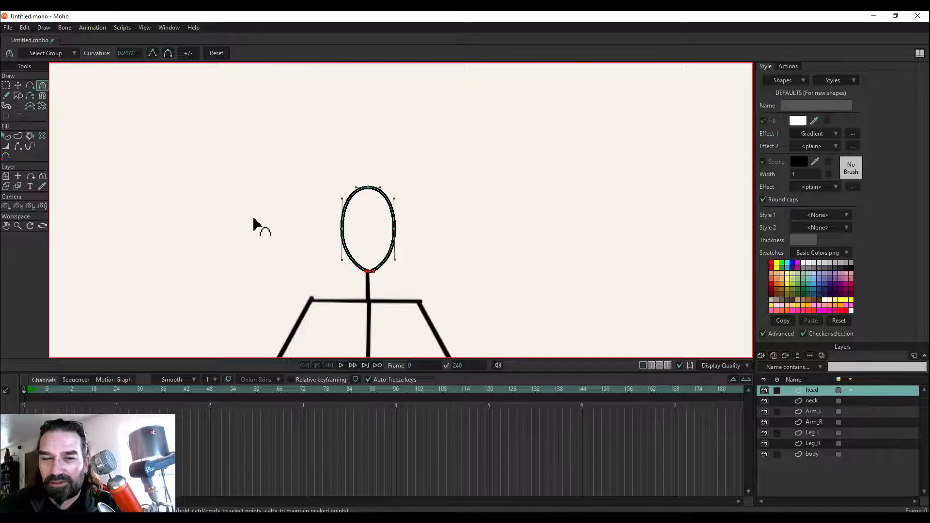
click(17, 85)
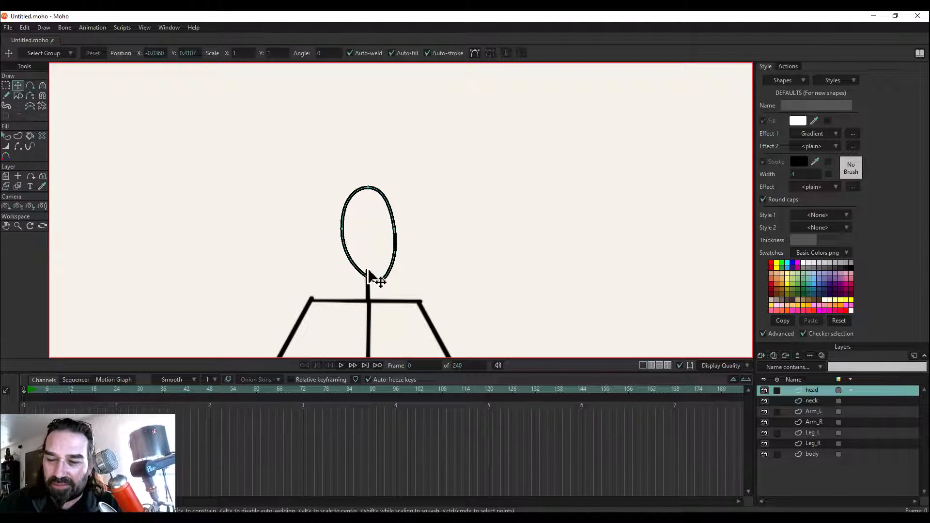
drag(370, 272, 421, 276)
key(ctrl+z)
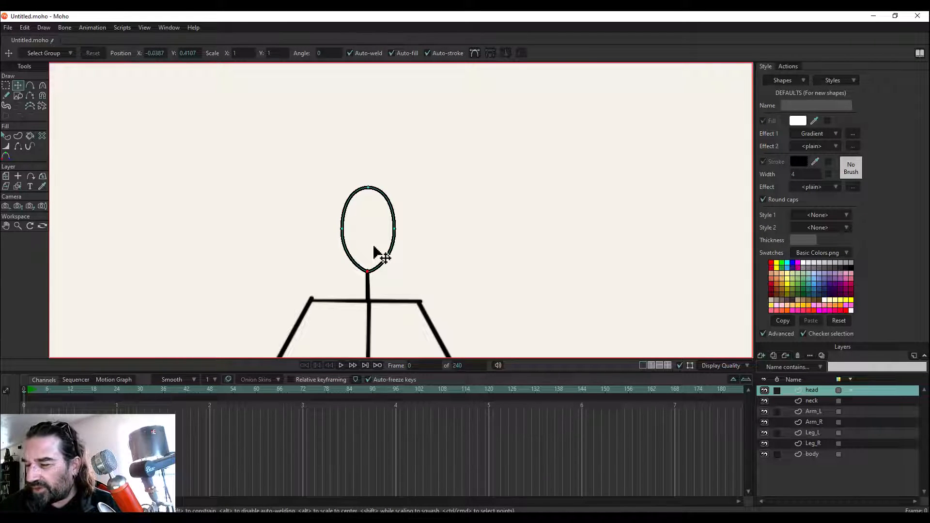
Examine the whole figure from head to legs, centred within the project frame.
click(18, 225)
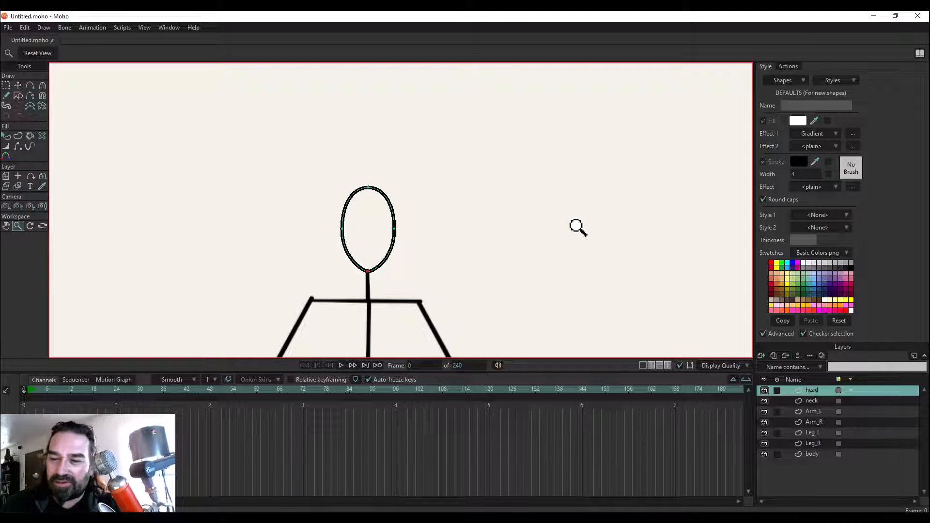
scroll(575, 227, down, 3)
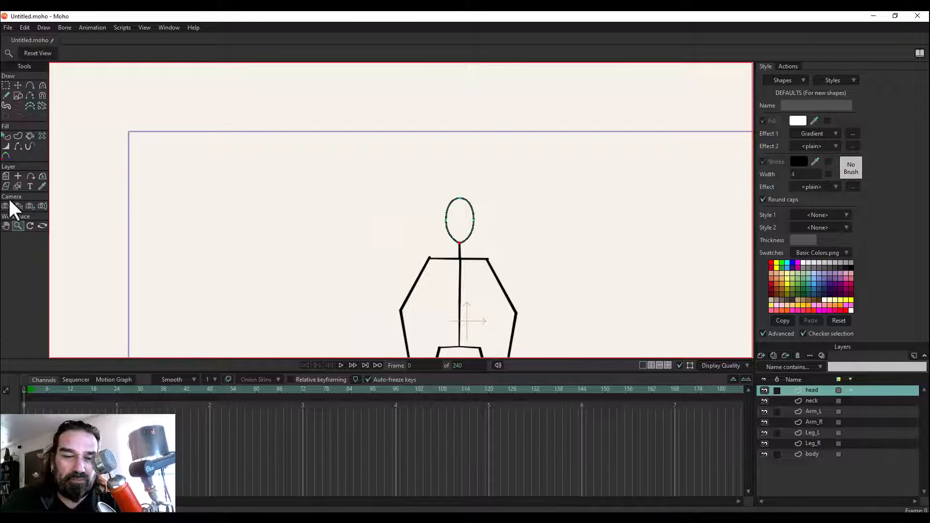
click(7, 226)
drag(666, 331, 547, 216)
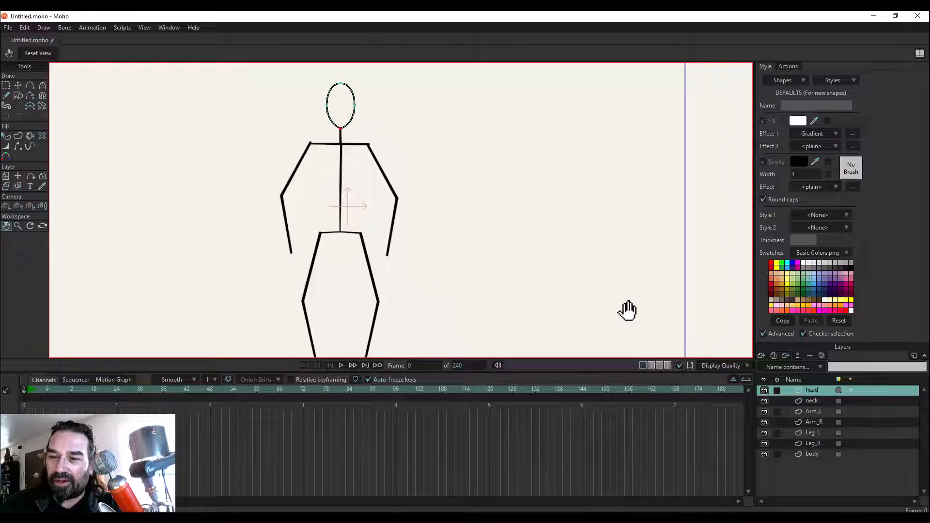
drag(629, 310, 516, 209)
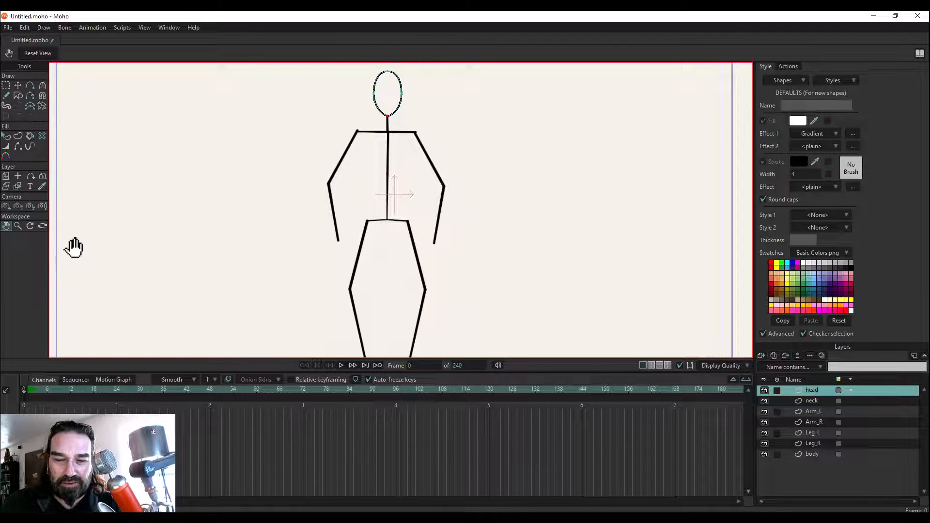
click(17, 226)
drag(544, 242, 408, 280)
click(5, 225)
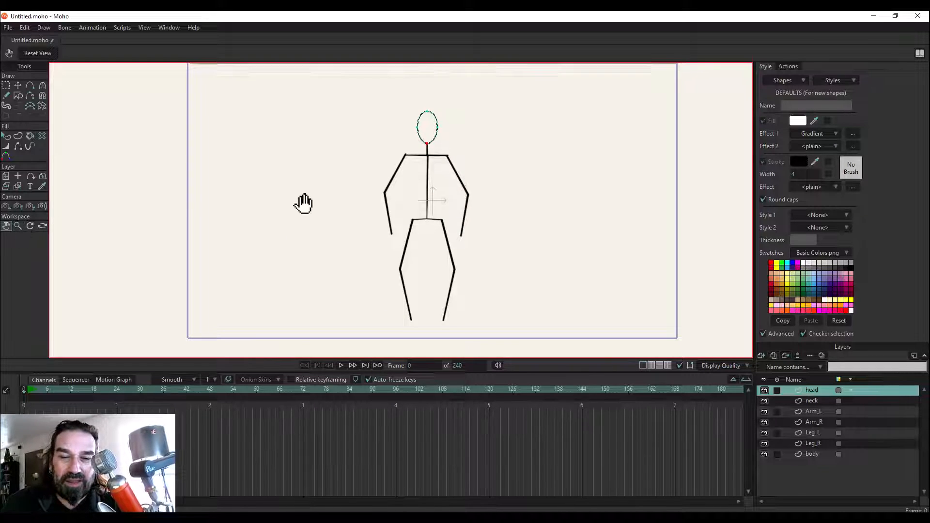
drag(304, 203, 230, 210)
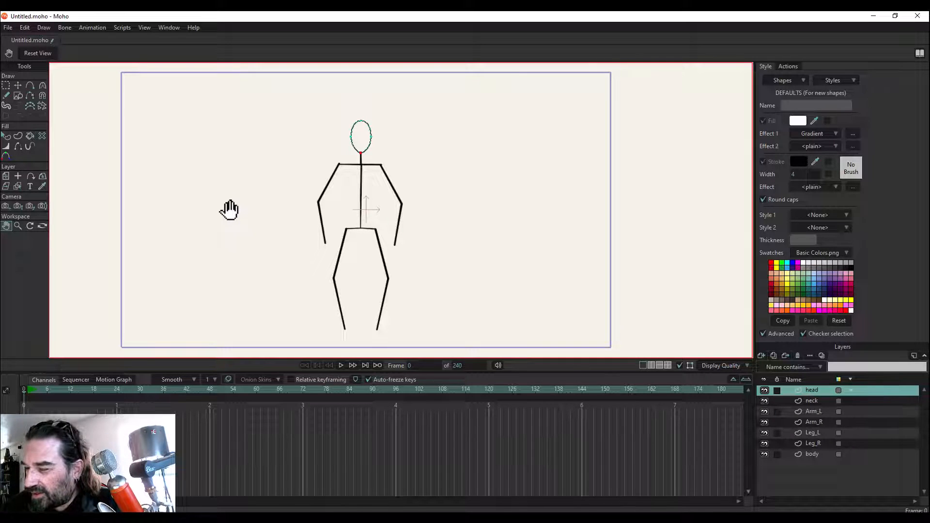
Add a new vector layer above the head layer and name it "Foot_R".
click(762, 356)
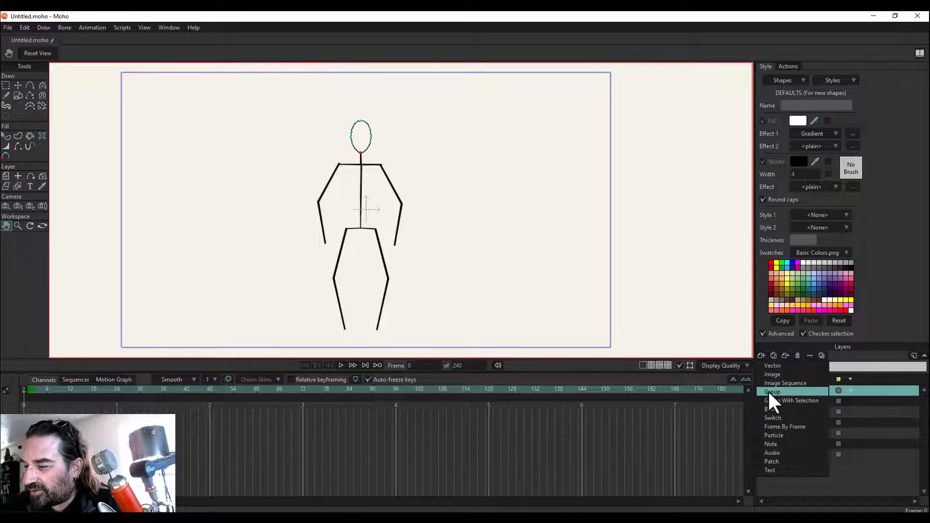
click(779, 367)
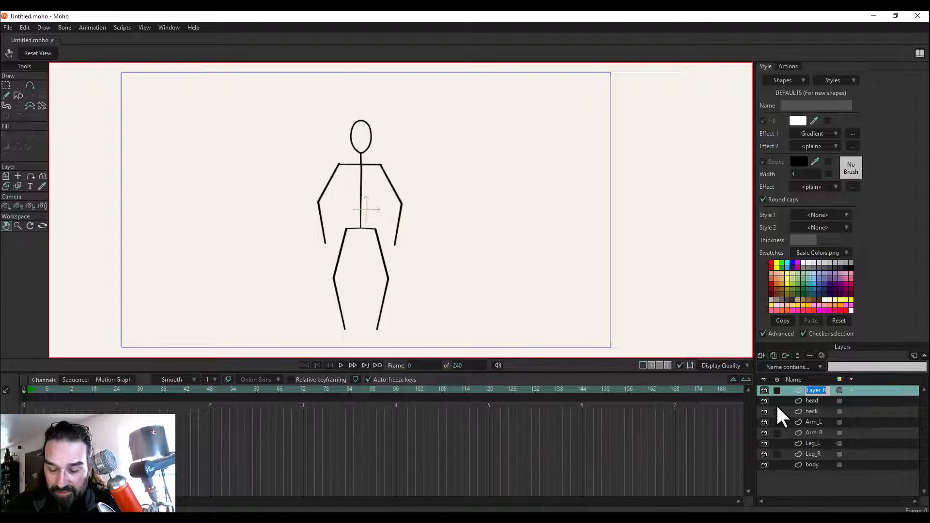
text(Foor)
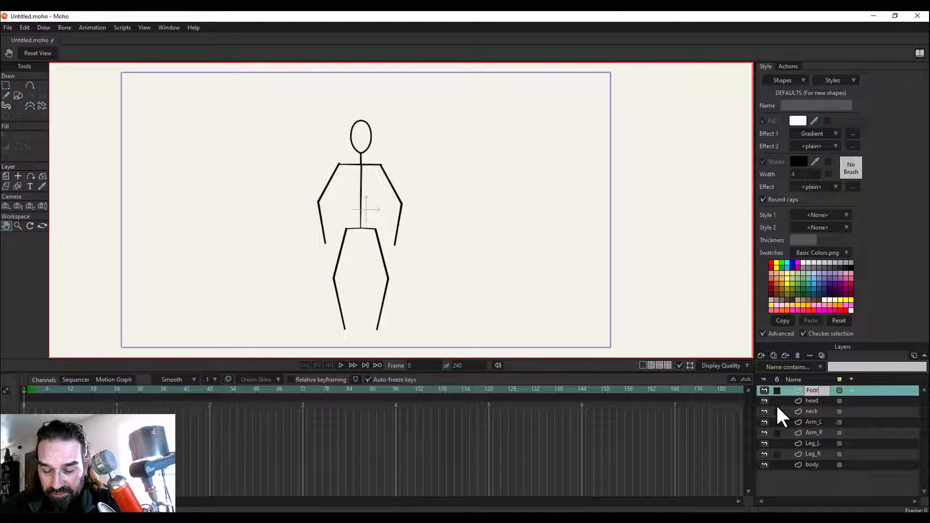
key(BackSpace)
text(t m)
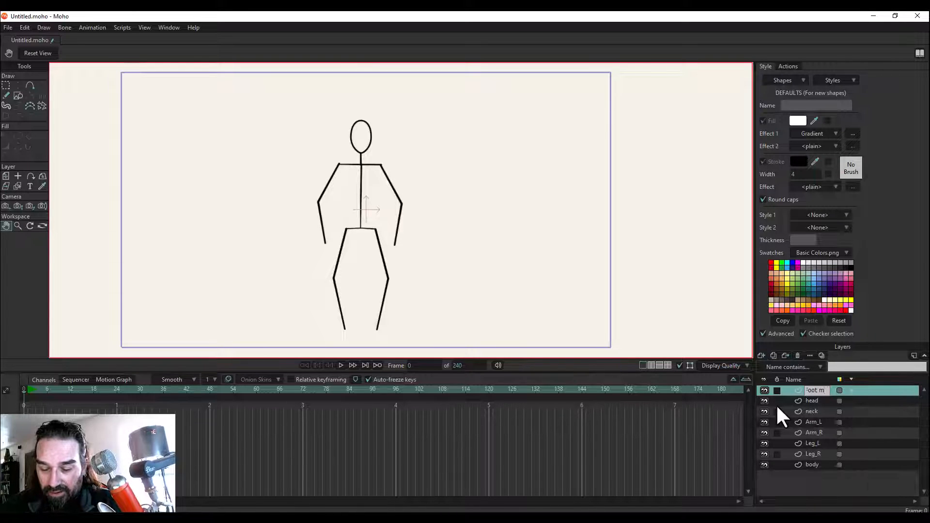
text(n_R)
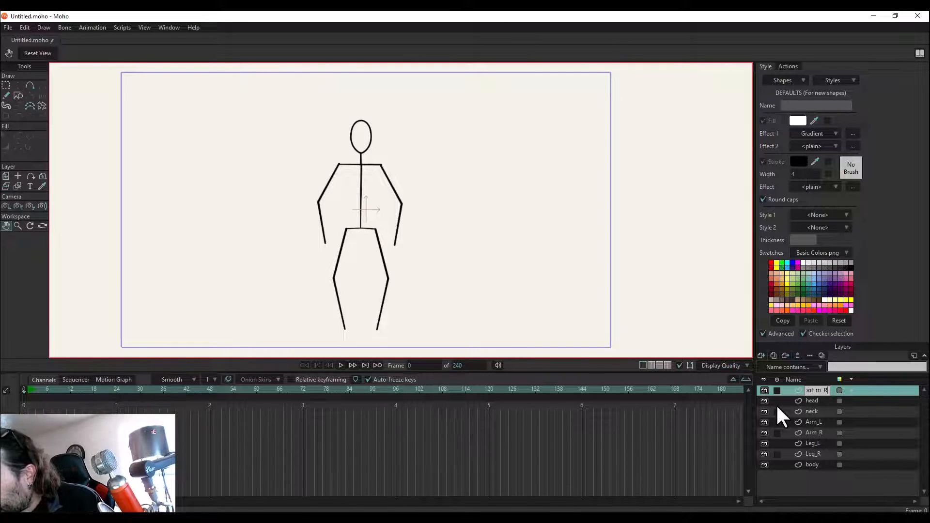
key(BackSpace)
key(BackSpace)
key(BackSpace)
key(BackSpace)
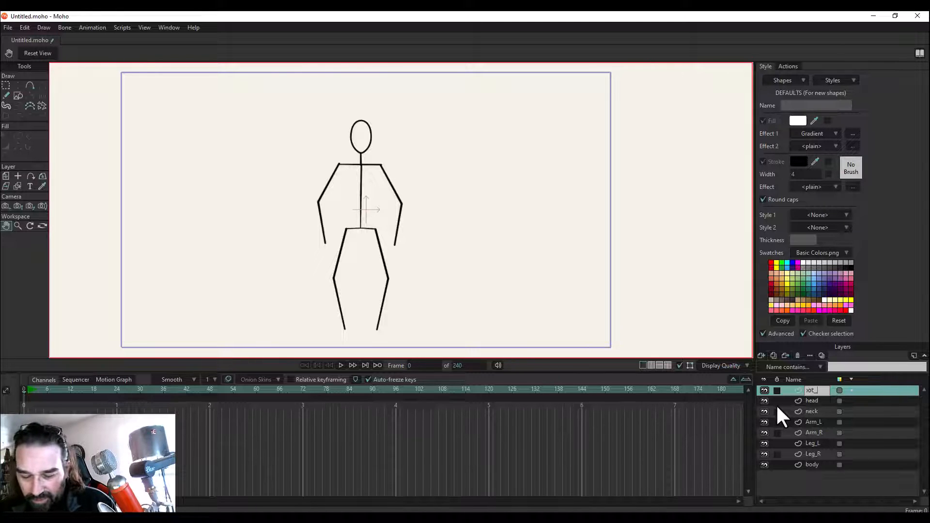
text(_R)
key(Return)
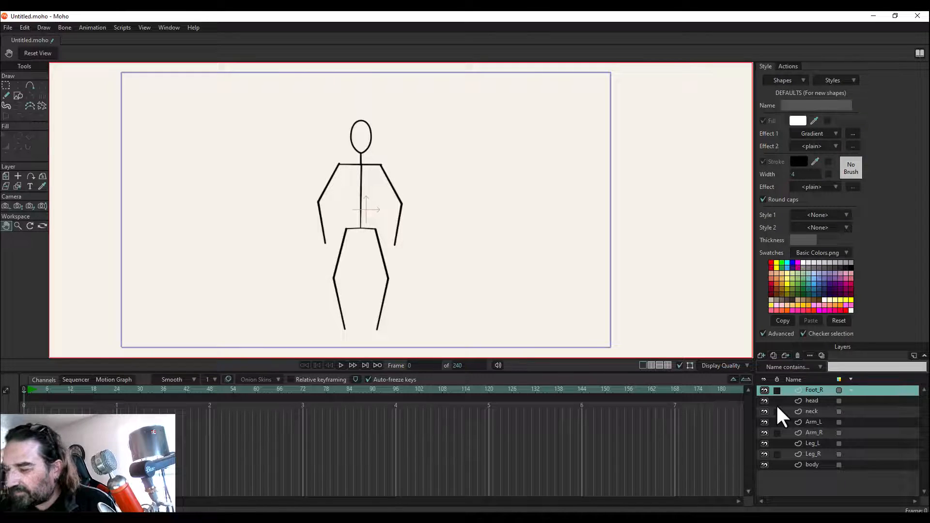
Draw a short, nearly horizontal freehand foot stroke outward from the lower end of the figure's right leg.
click(7, 94)
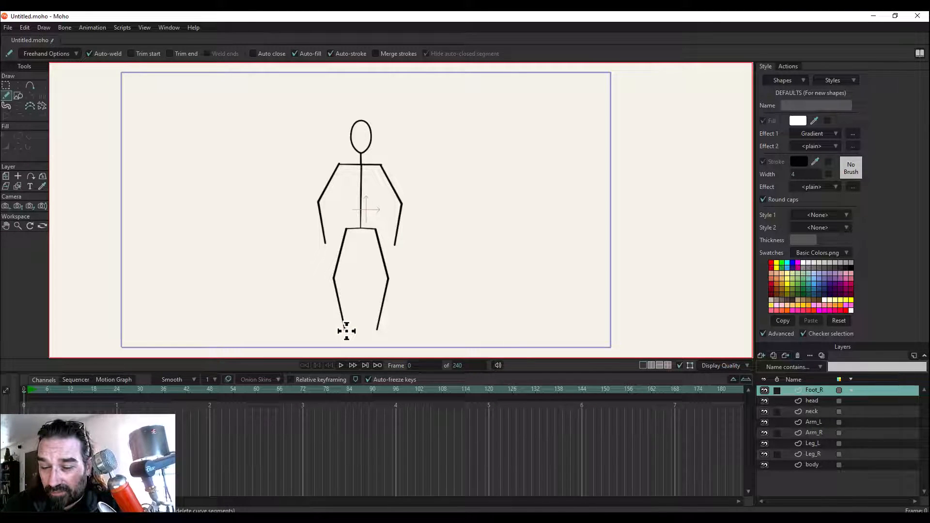
drag(345, 330, 331, 329)
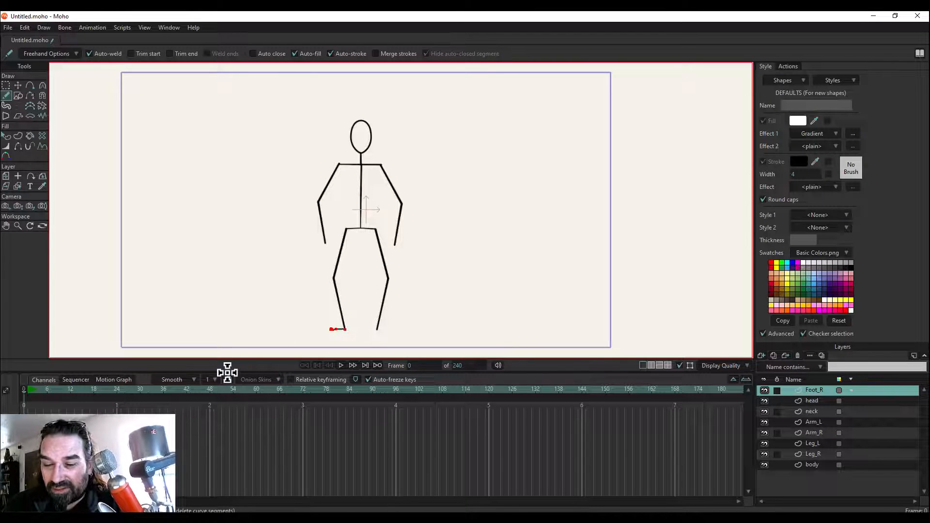
click(17, 226)
scroll(340, 345, up, 1)
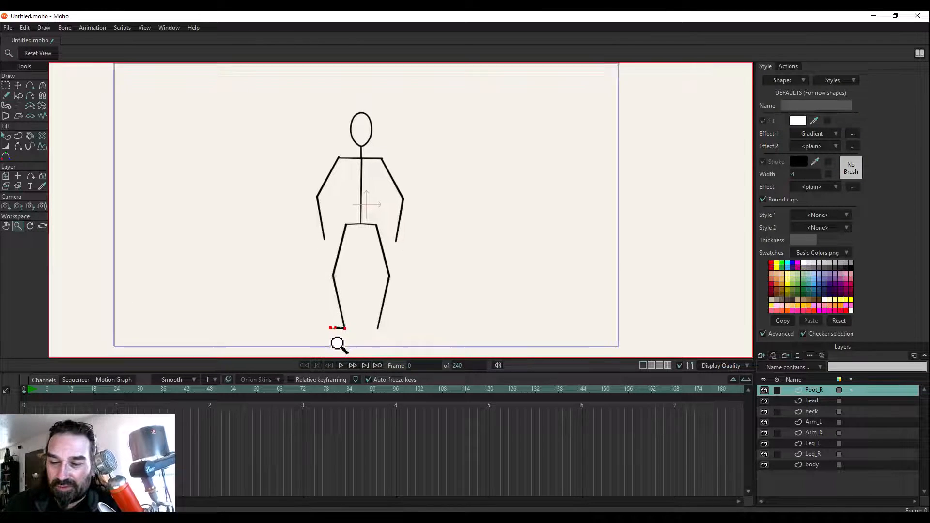
scroll(339, 345, up, 3)
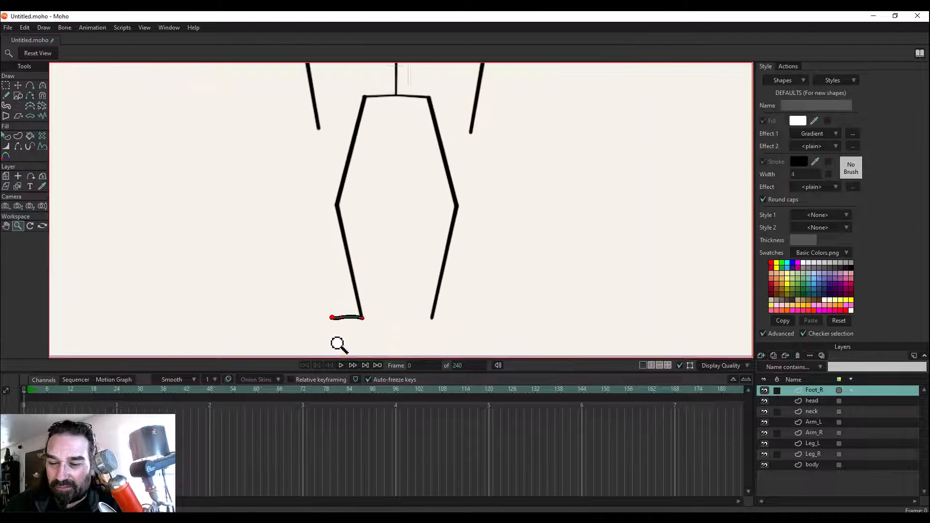
Deselect the foot's points, try pulling its outer end point away from the leg, and undo the move.
click(30, 105)
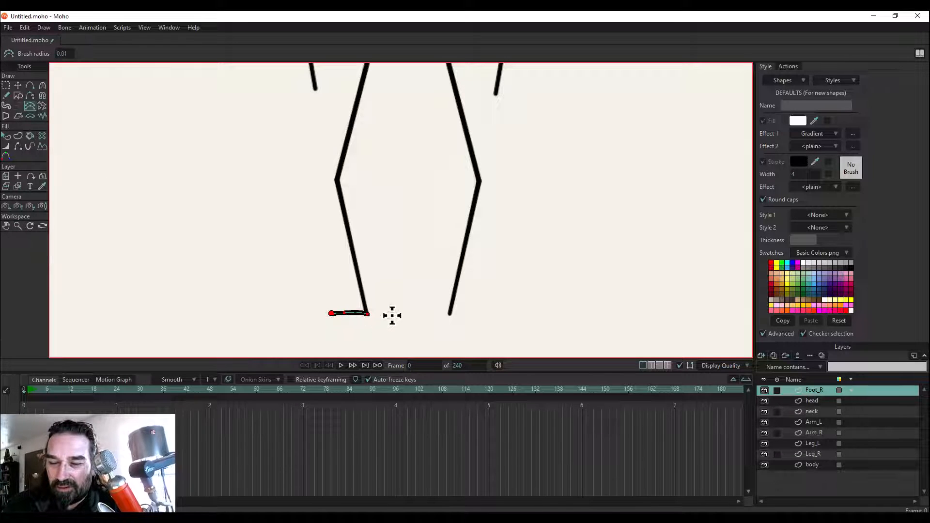
click(18, 86)
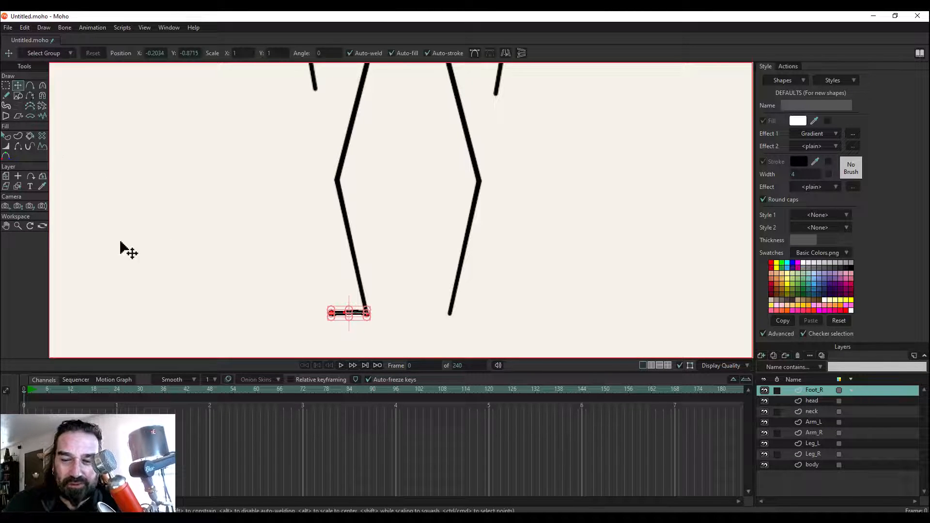
click(8, 86)
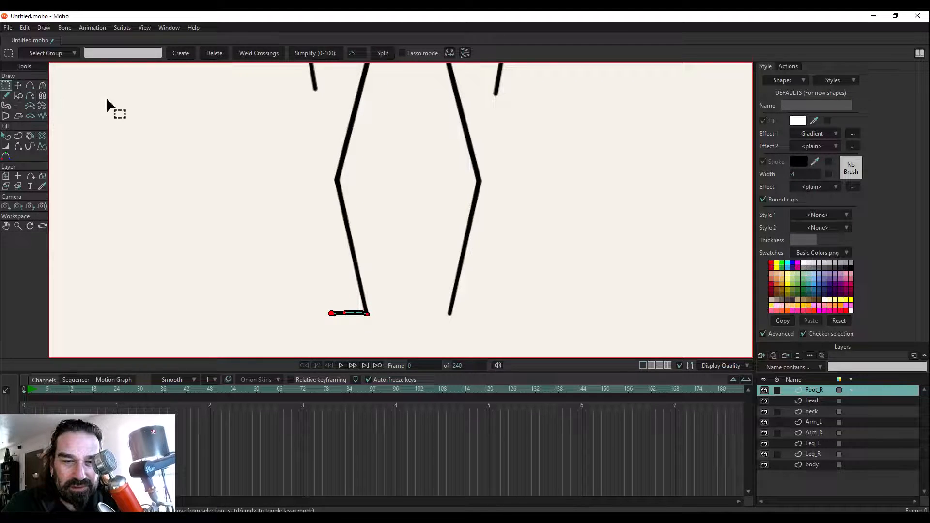
drag(76, 130, 83, 106)
click(19, 84)
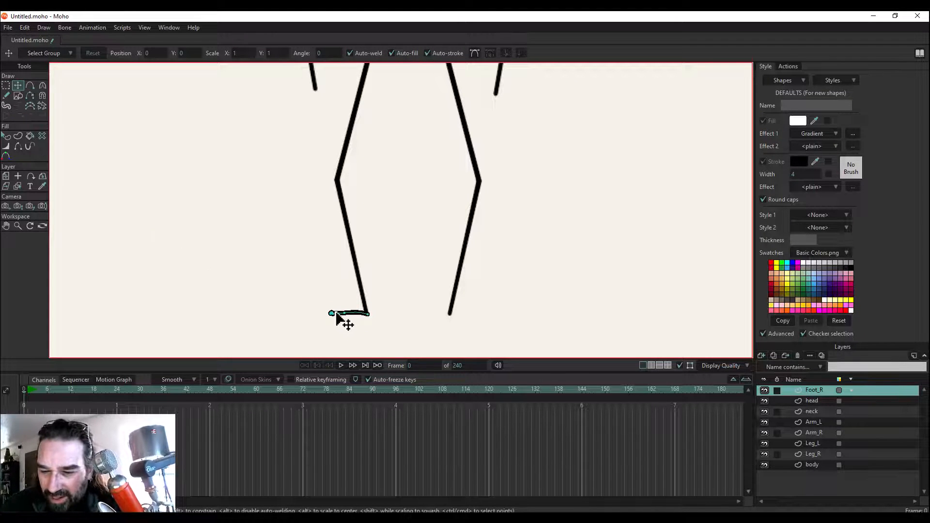
drag(329, 316, 284, 330)
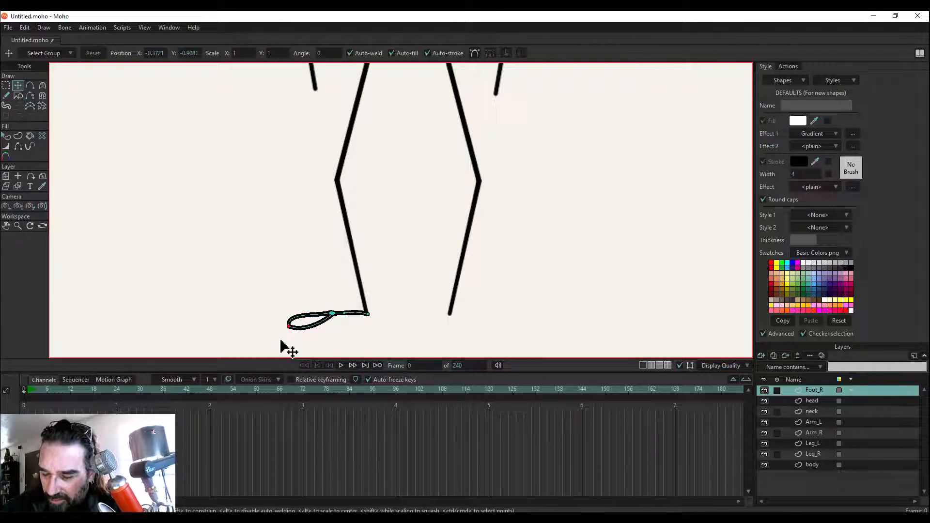
key(ctrl+z)
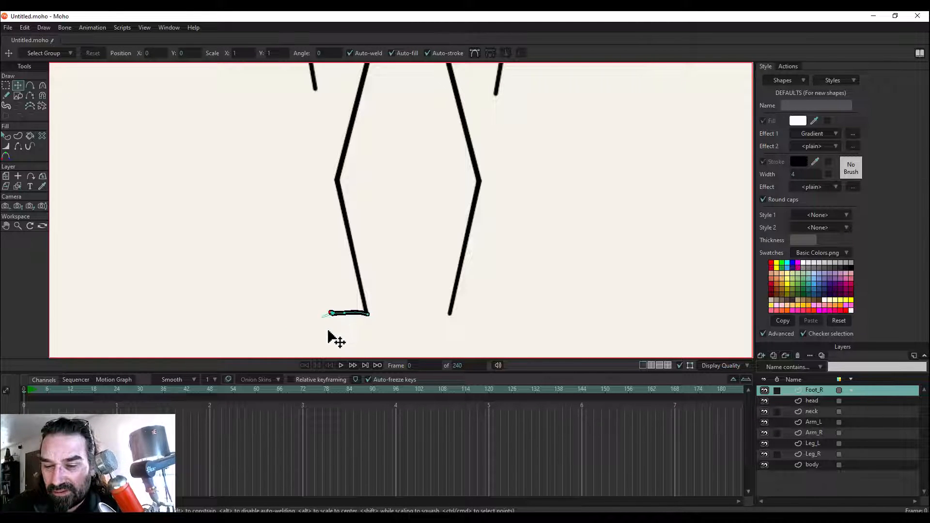
Pull the foot's clustered outer points apart below and around the stroke, and delete the surplus points at its tip.
mouse_move(332, 313)
mouse_down()
mouse_move(339, 308)
mouse_move(354, 333)
mouse_move(342, 315)
mouse_move(334, 318)
mouse_move(343, 333)
mouse_up()
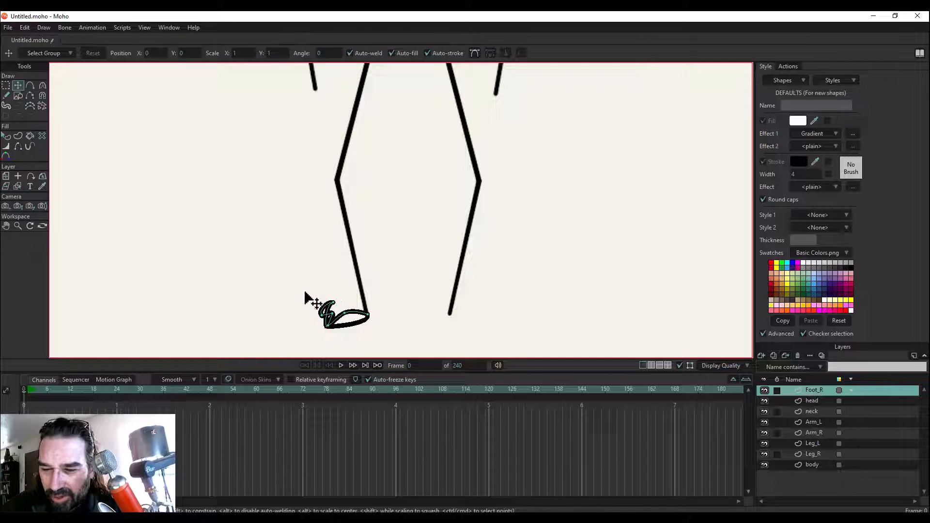
key(g)
drag(305, 280, 351, 345)
key(Delete)
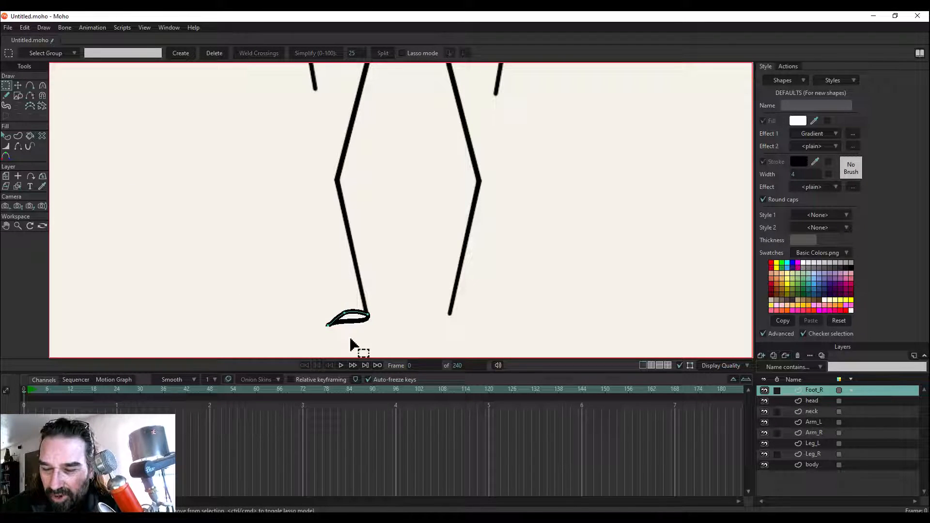
Delete the foot stroke's remaining points and draw a new short freehand stroke outward and slightly downward from the right leg's lower end.
key(Delete)
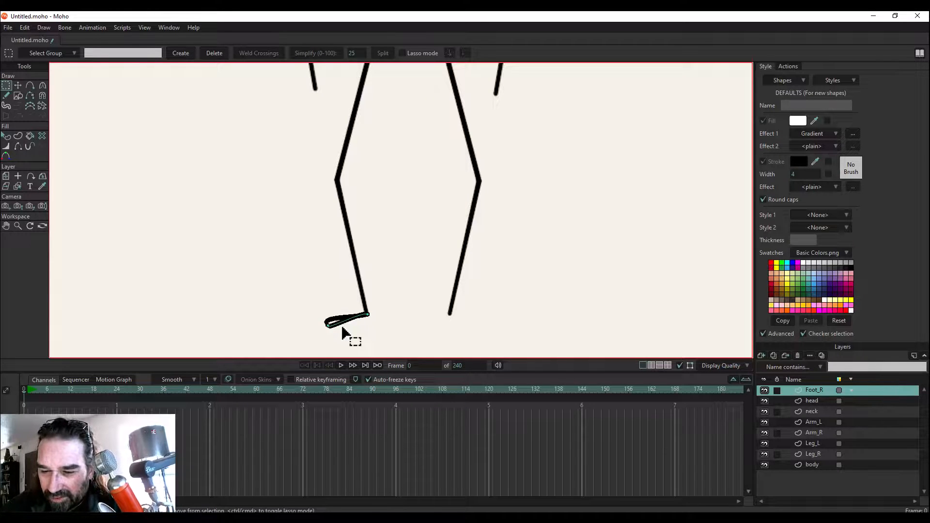
click(328, 326)
key(Delete)
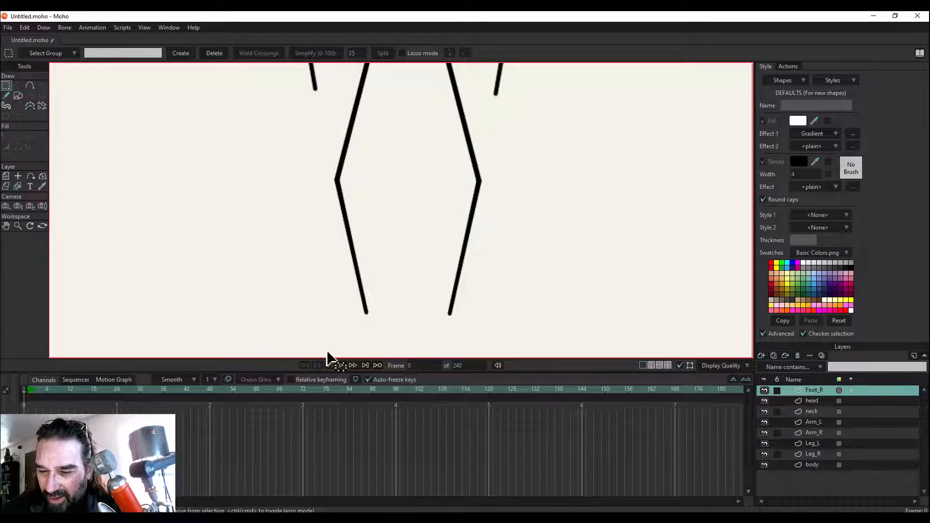
click(6, 95)
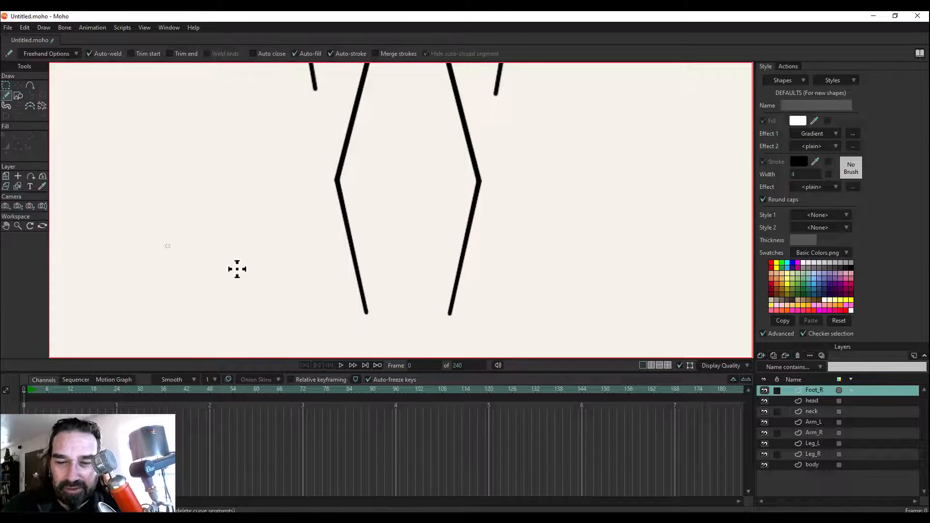
drag(368, 313, 367, 313)
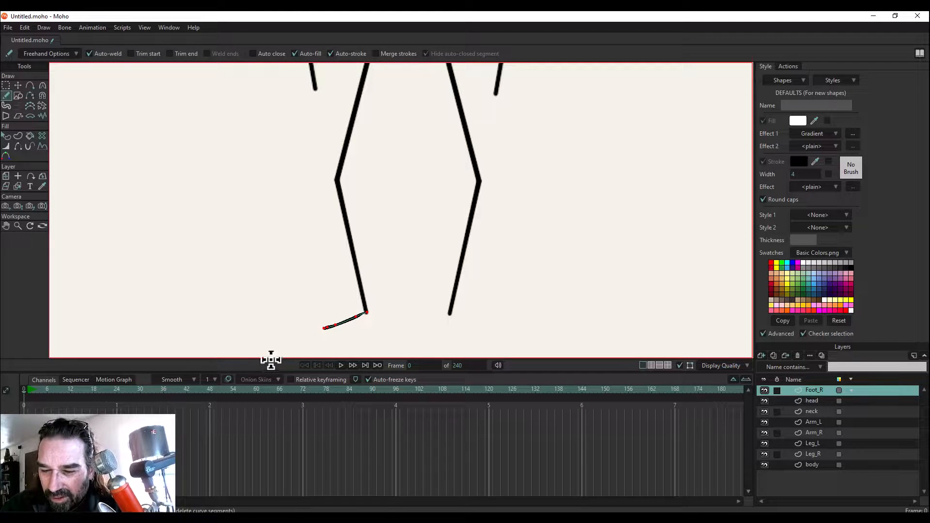
Brush over the new foot stroke to reduce the surplus points between its two ends.
click(30, 96)
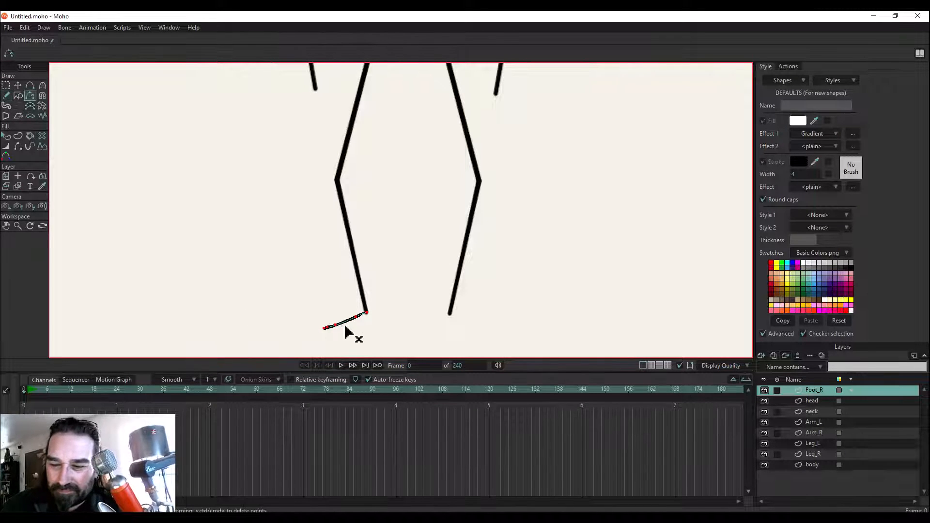
click(30, 105)
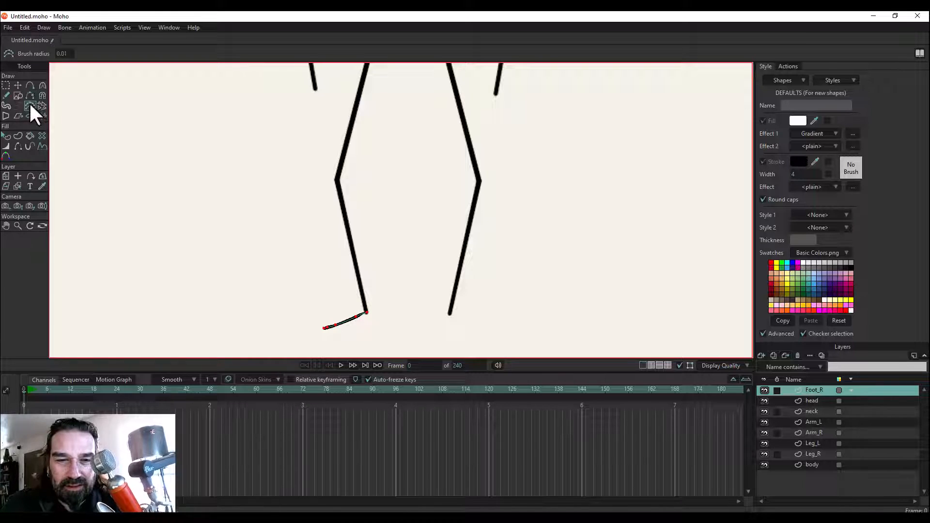
drag(330, 321, 336, 316)
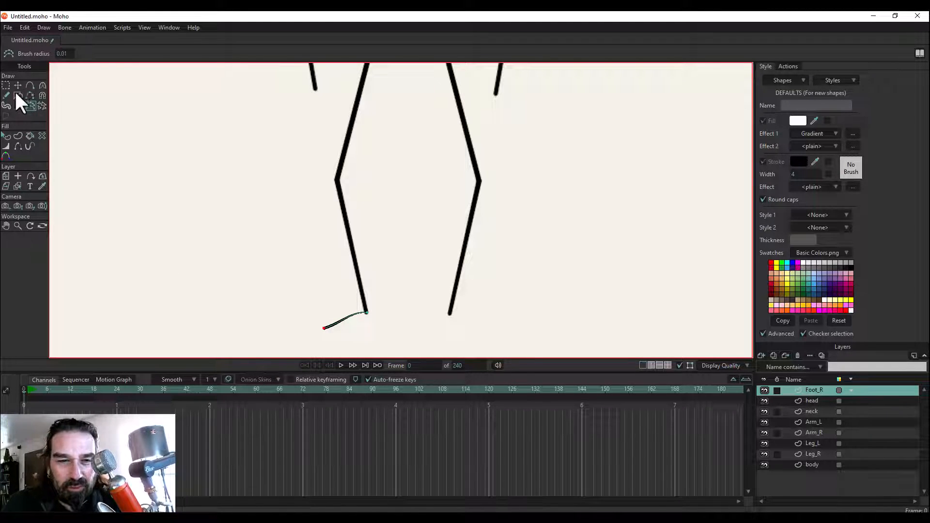
Raise the foot's outer end point until the stroke is nearly level, and nudge its inner end point onto the leg's lower end.
key(g)
key(t)
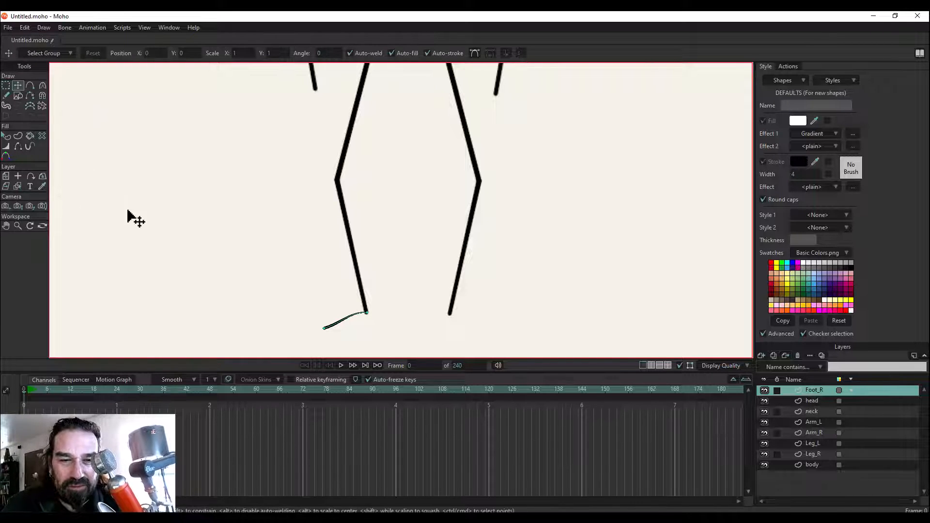
click(325, 330)
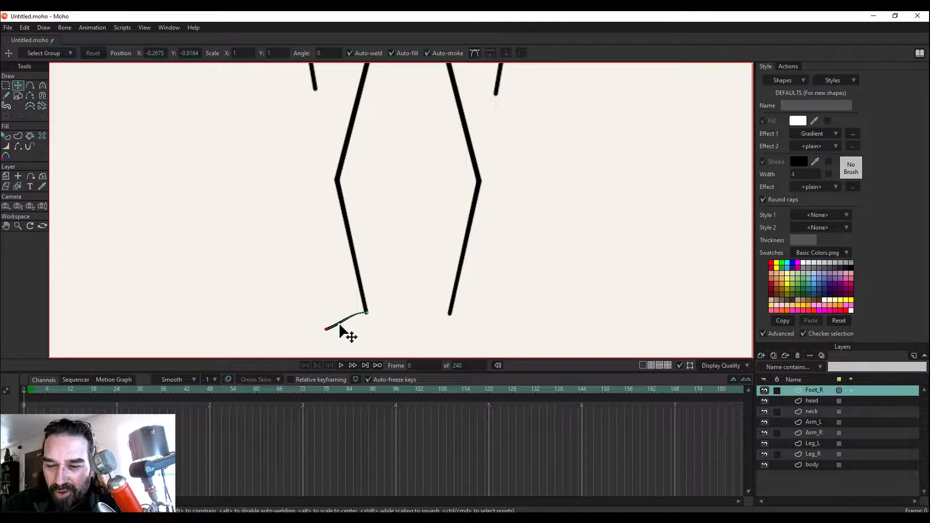
drag(325, 343, 332, 325)
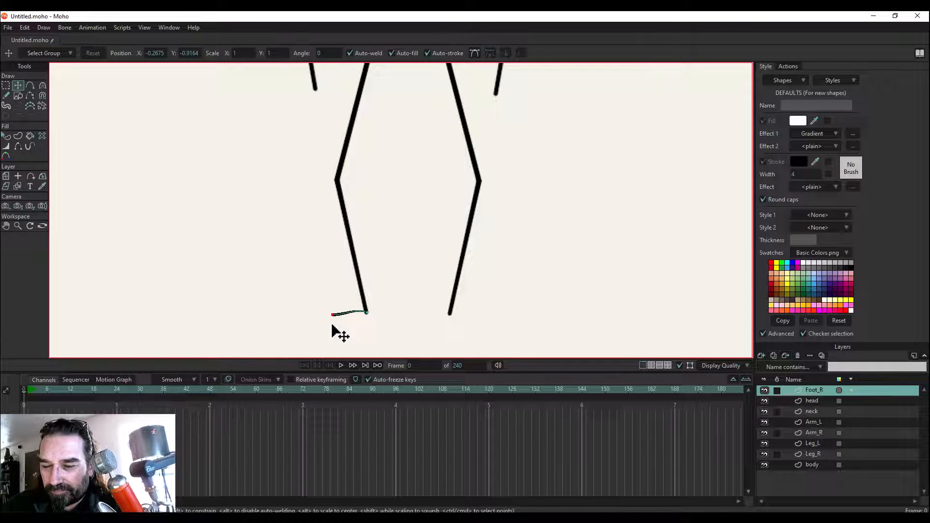
click(365, 313)
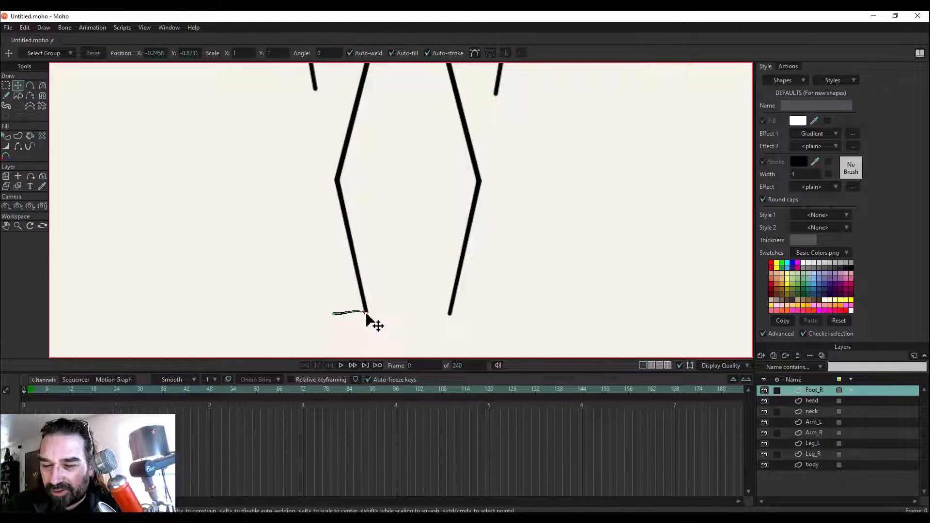
click(367, 315)
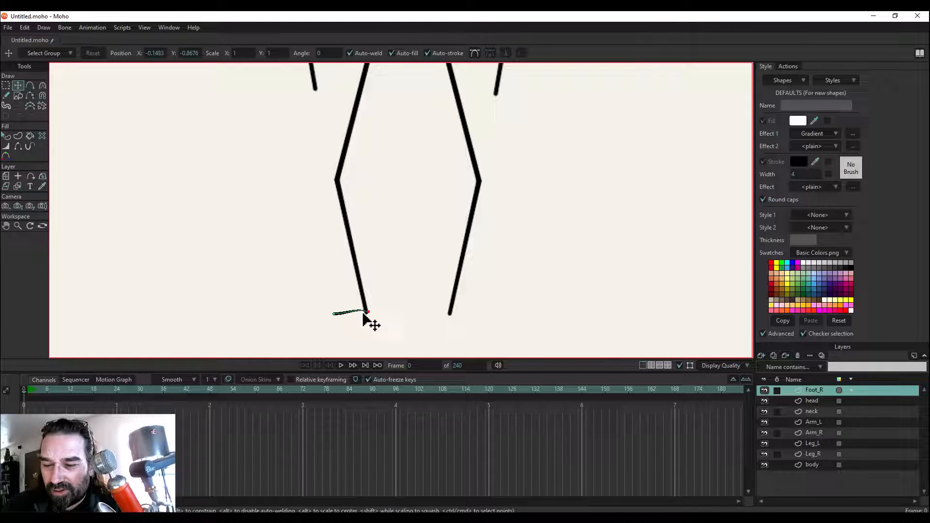
Thicken the foot stroke at its ankle point to a line width of about 108 percent.
click(5, 146)
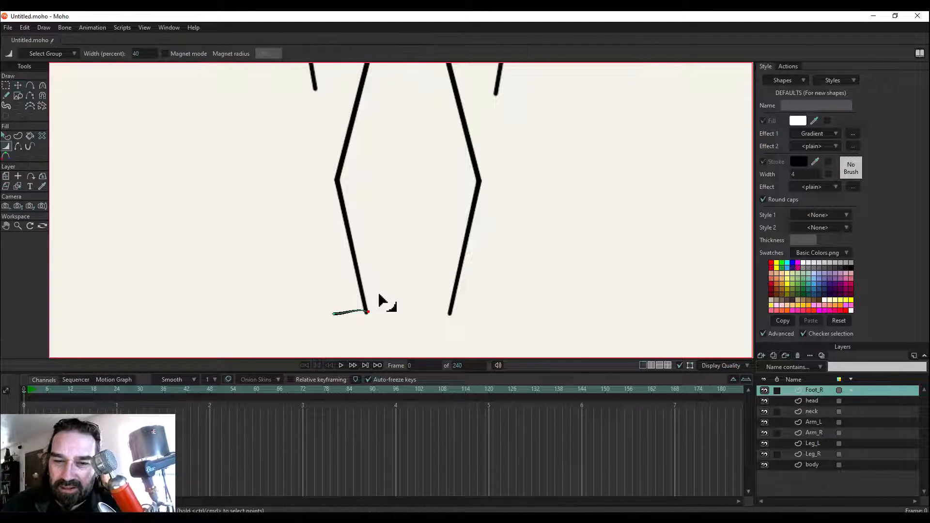
mouse_move(379, 294)
mouse_down()
mouse_move(378, 318)
mouse_move(372, 314)
mouse_move(381, 323)
mouse_move(369, 296)
mouse_up()
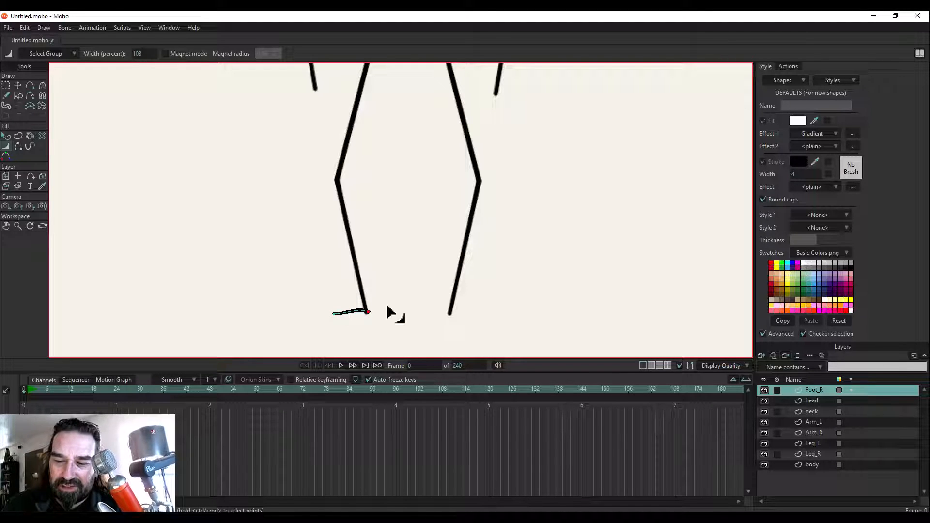
click(15, 87)
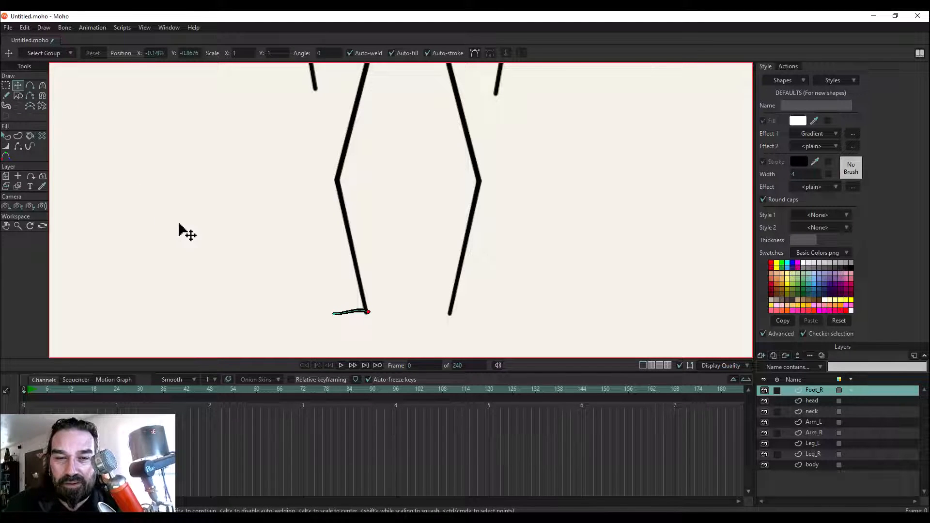
Peak the foot stroke's ankle point and outer end point with curvature 0 so the stroke runs straight.
click(42, 86)
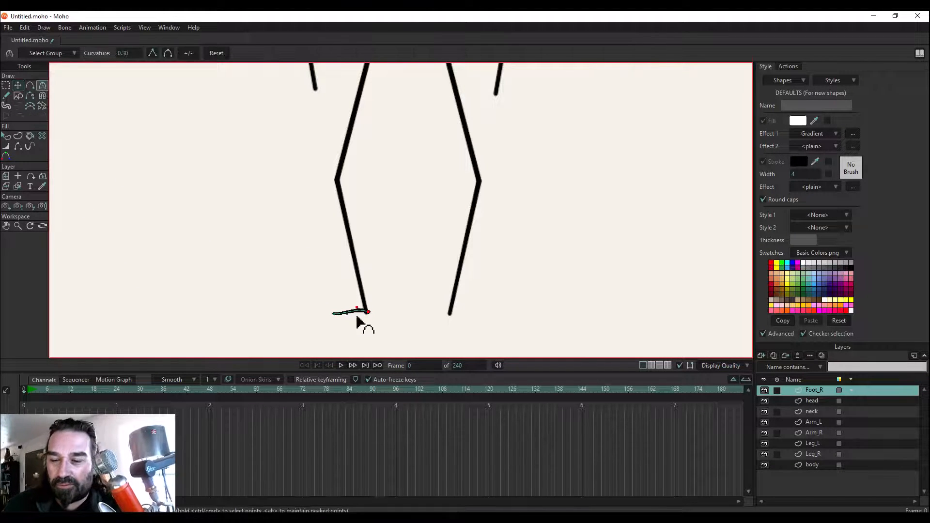
click(153, 54)
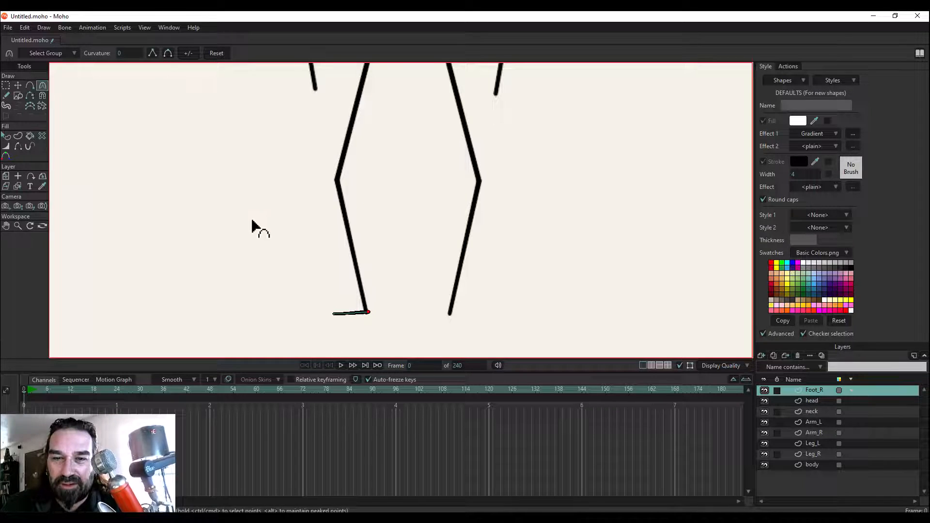
click(332, 316)
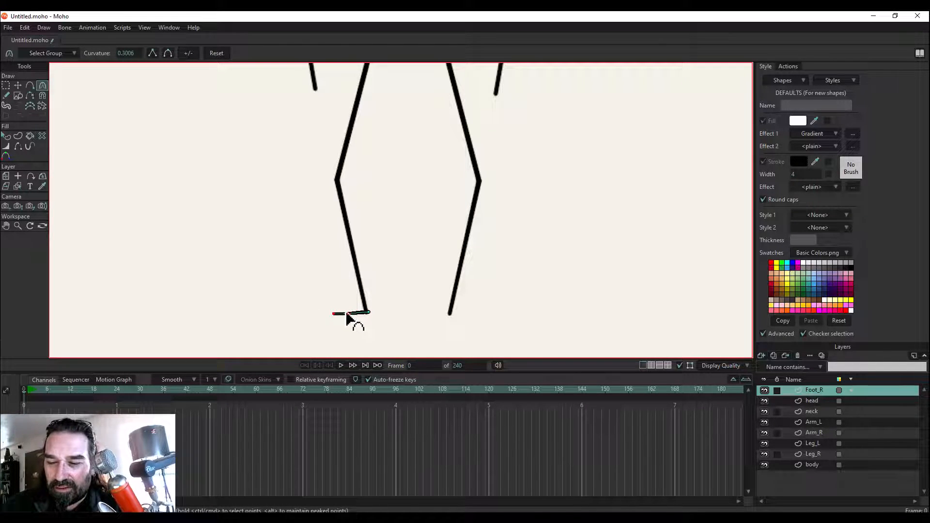
click(151, 53)
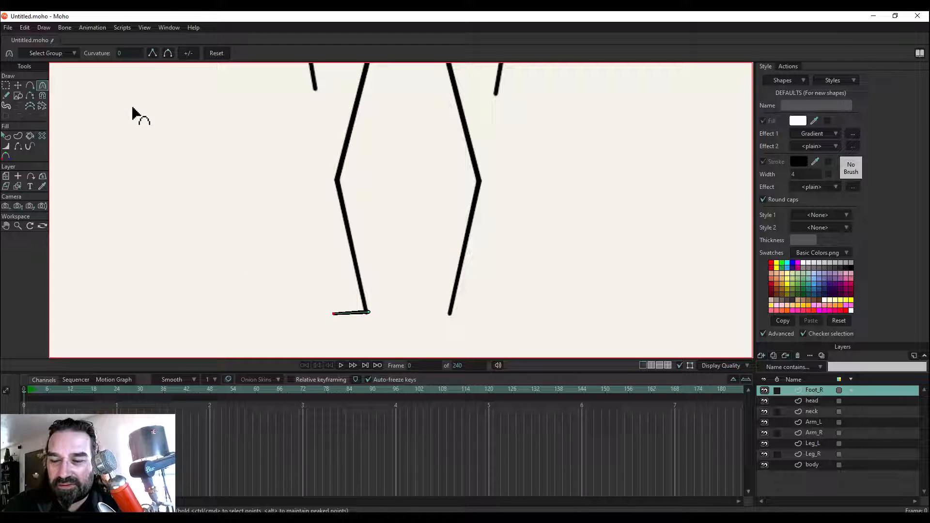
click(18, 86)
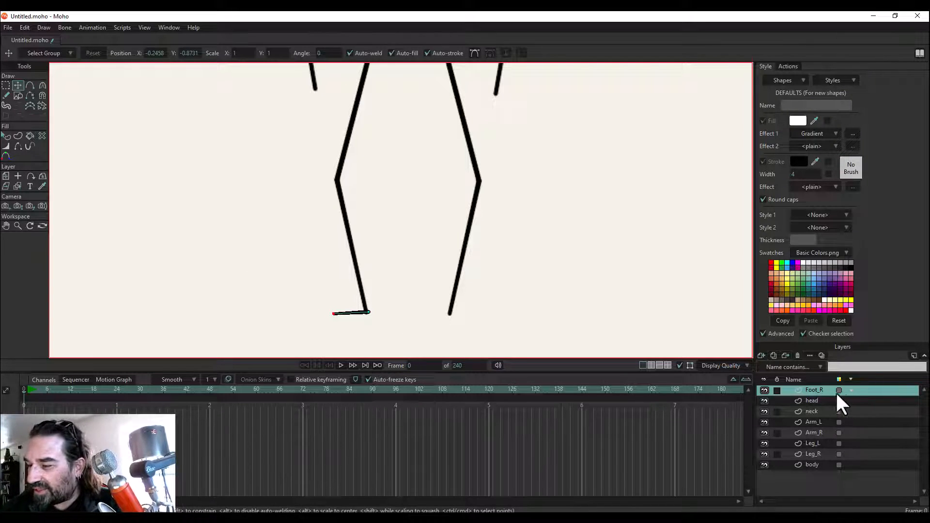
Duplicate the "Foot_R" layer and rename the copy "Foot_L".
click(774, 356)
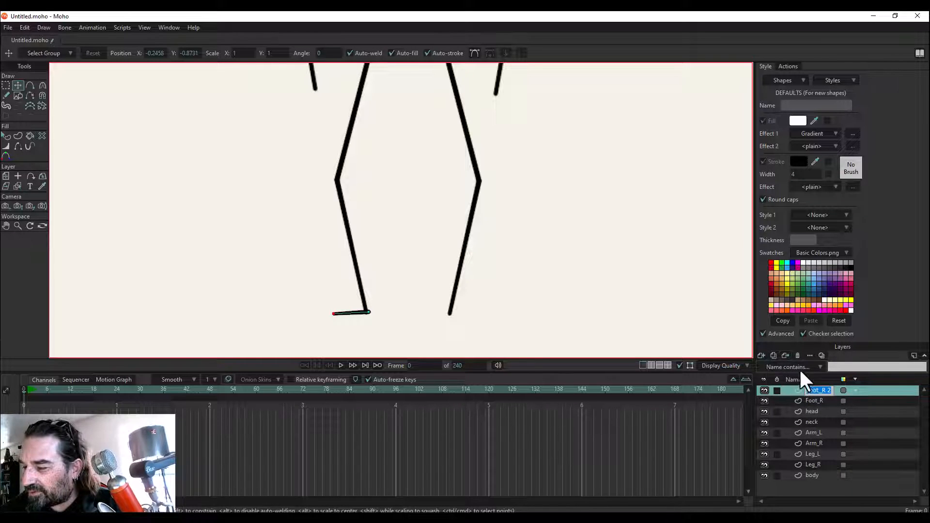
click(829, 390)
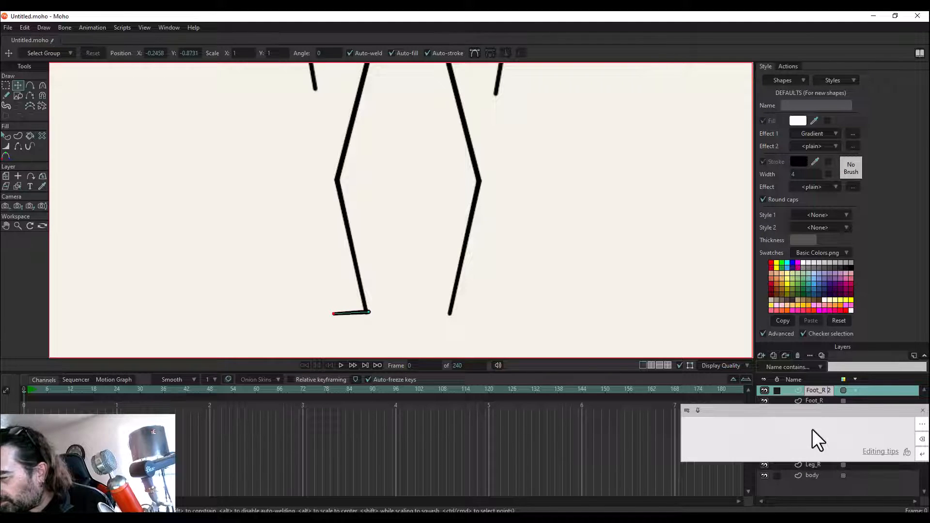
key(BackSpace)
key(BackSpace)
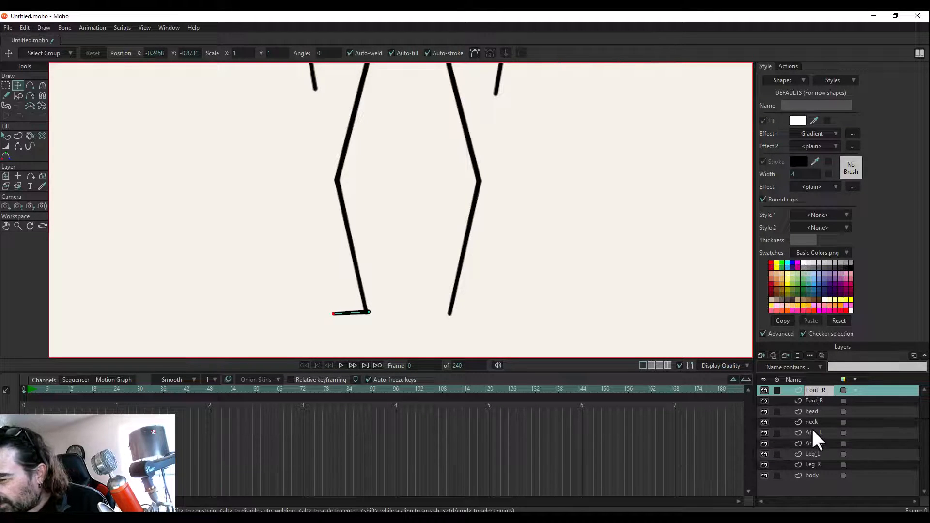
key(BackSpace)
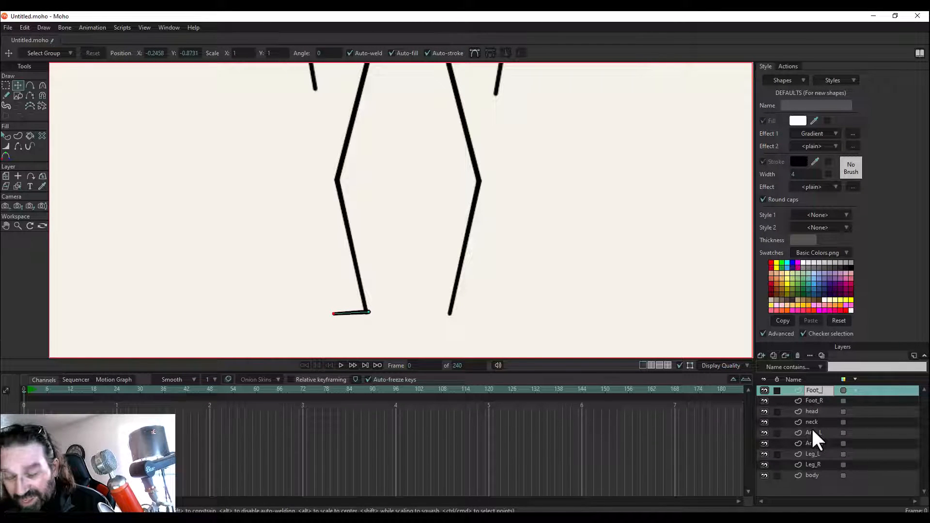
text(L)
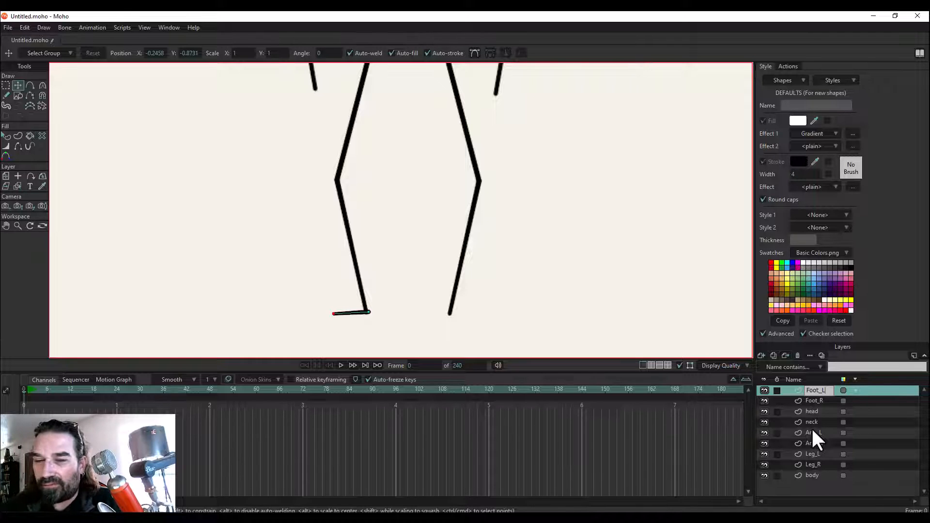
key(Return)
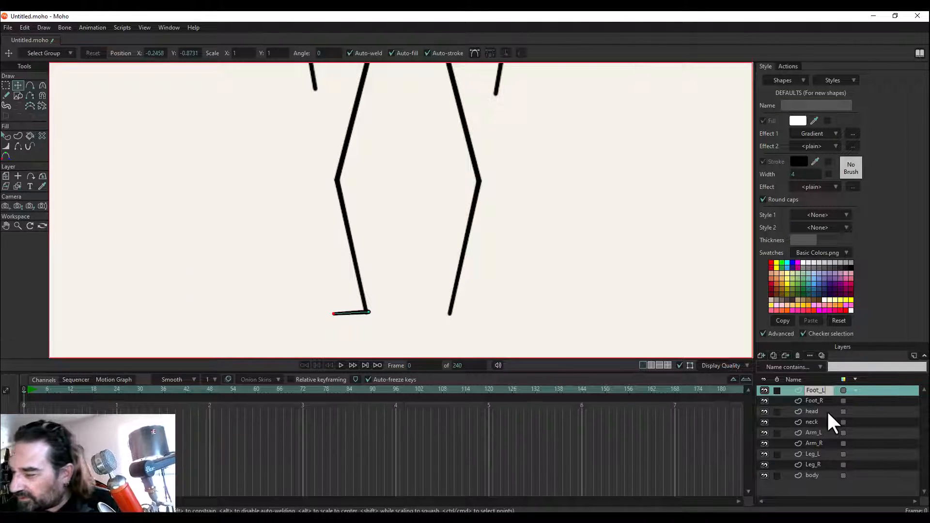
Flip the "Foot_L" layer horizontally through its layer settings.
double_click(799, 390)
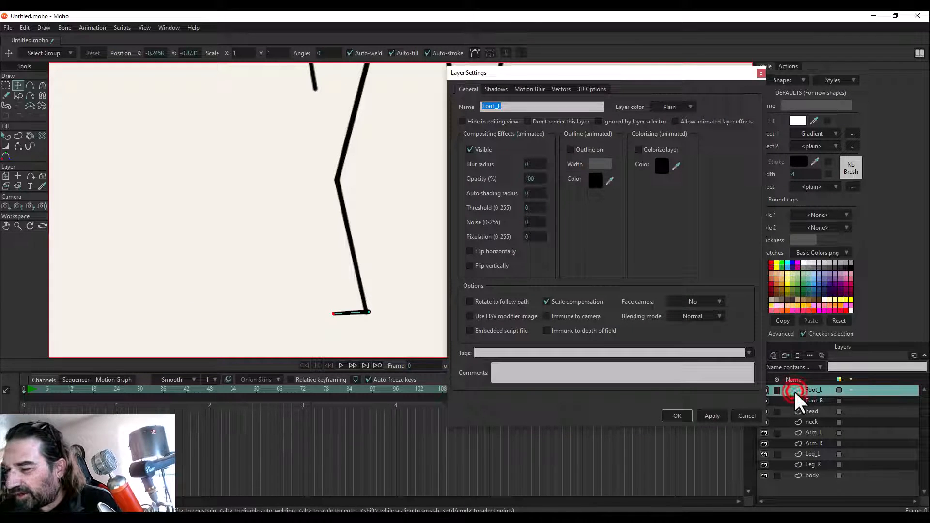
click(471, 251)
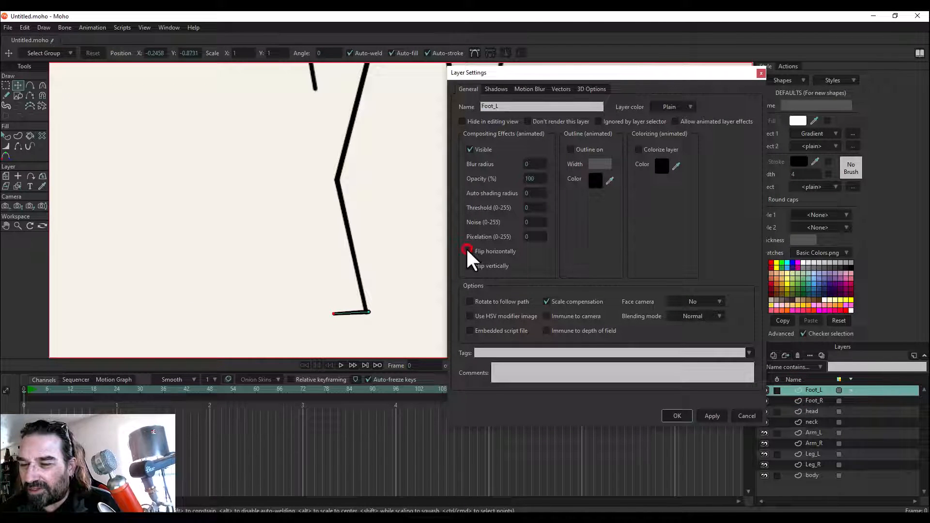
click(677, 416)
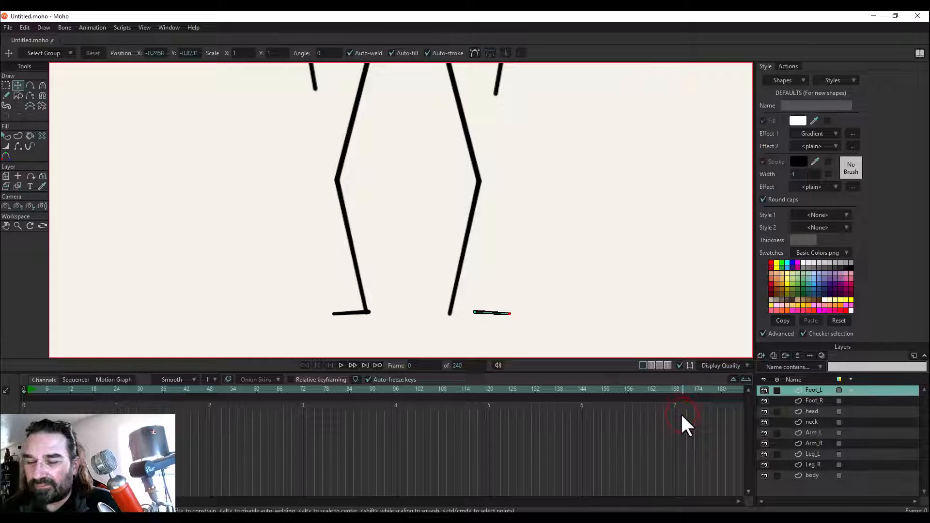
Select all points of the mirrored foot and move them inward so its inner end meets the left leg's lower end.
click(7, 86)
drag(564, 275, 451, 336)
click(18, 86)
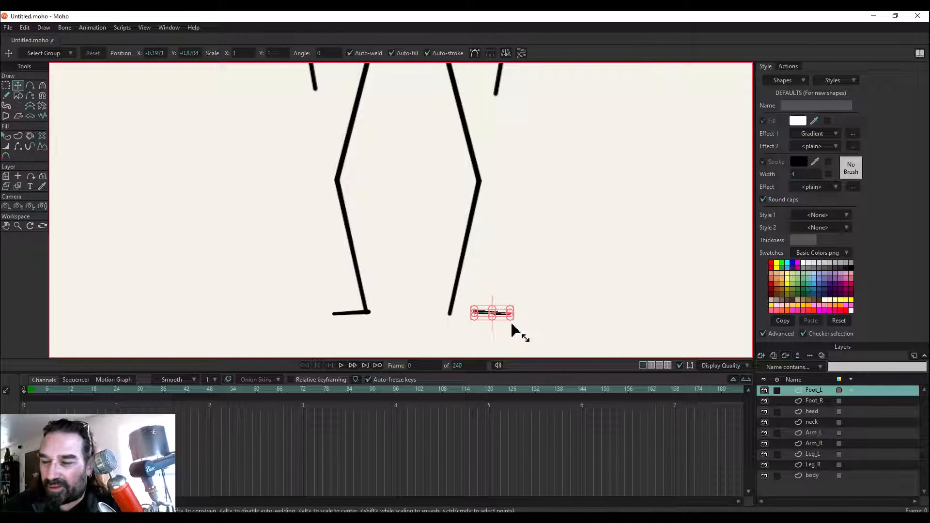
drag(522, 320, 514, 320)
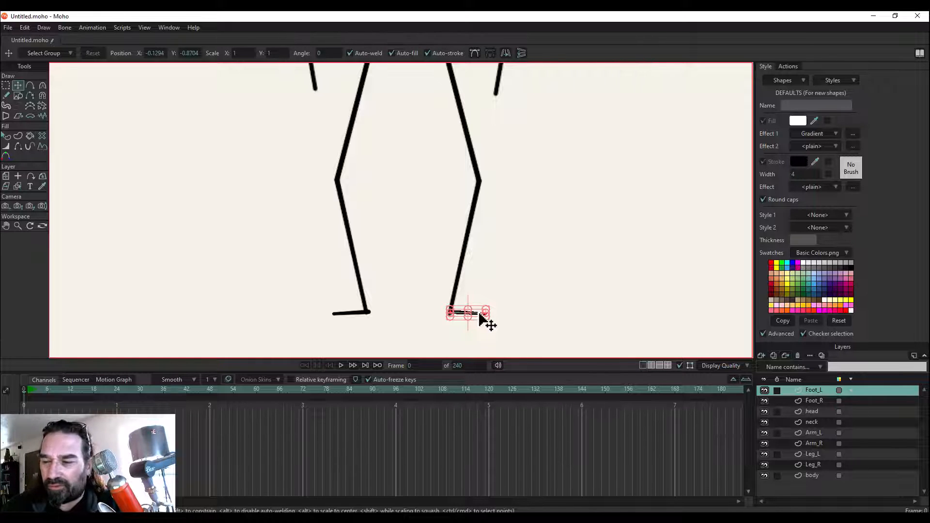
drag(479, 315, 475, 320)
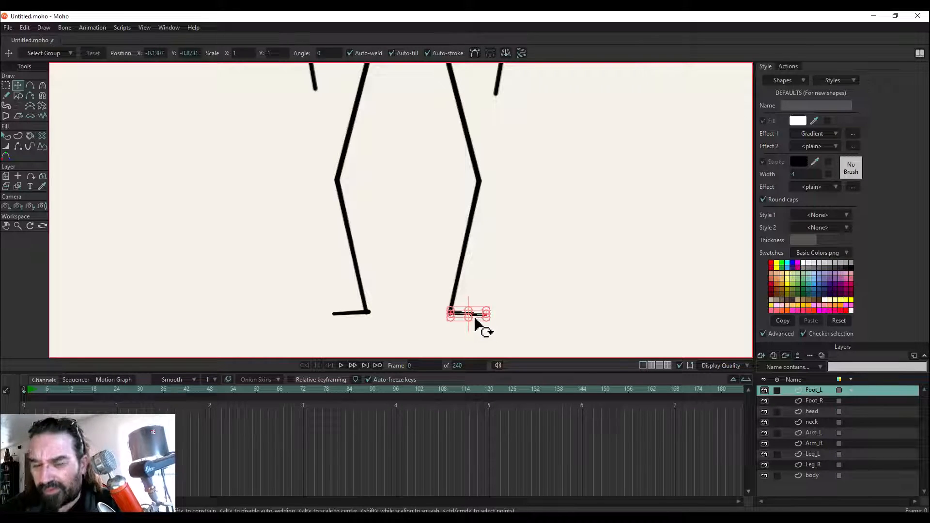
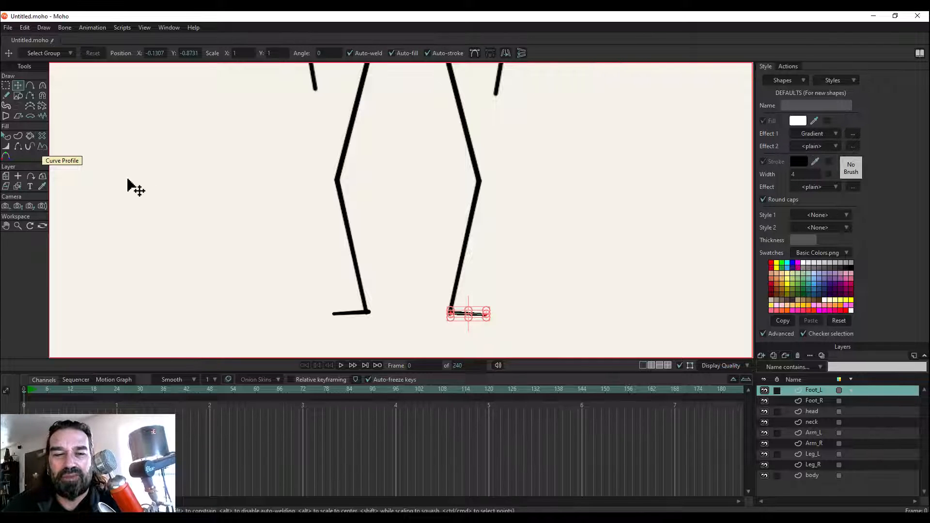
Set Effect 1 in the defaults for new shapes to <plain>.
click(7, 134)
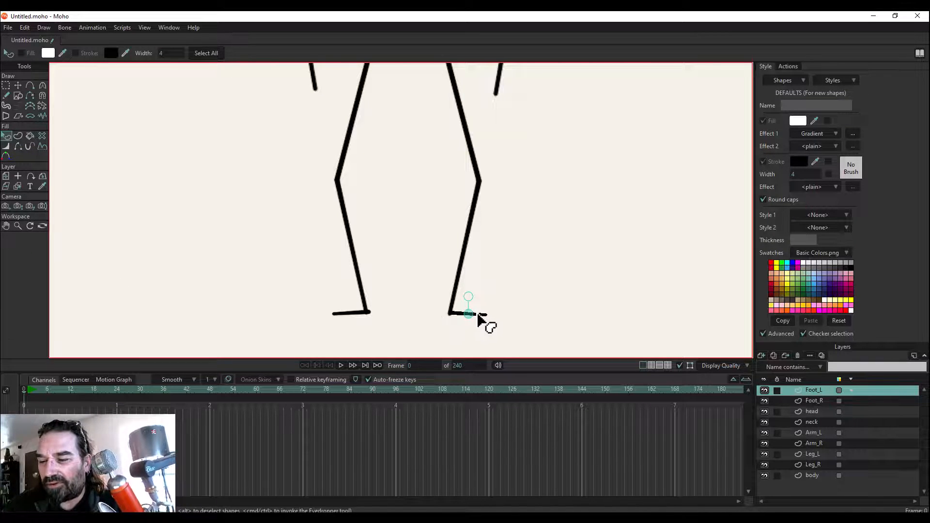
click(835, 135)
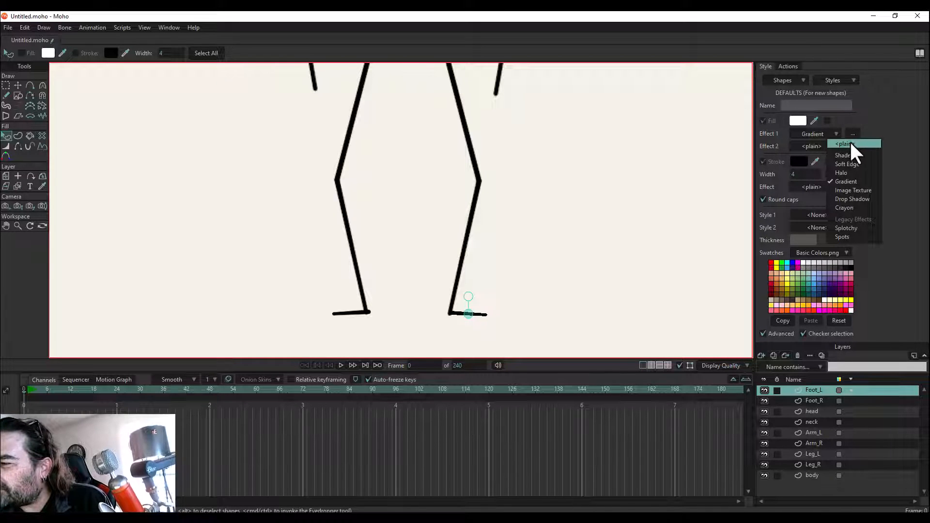
click(852, 144)
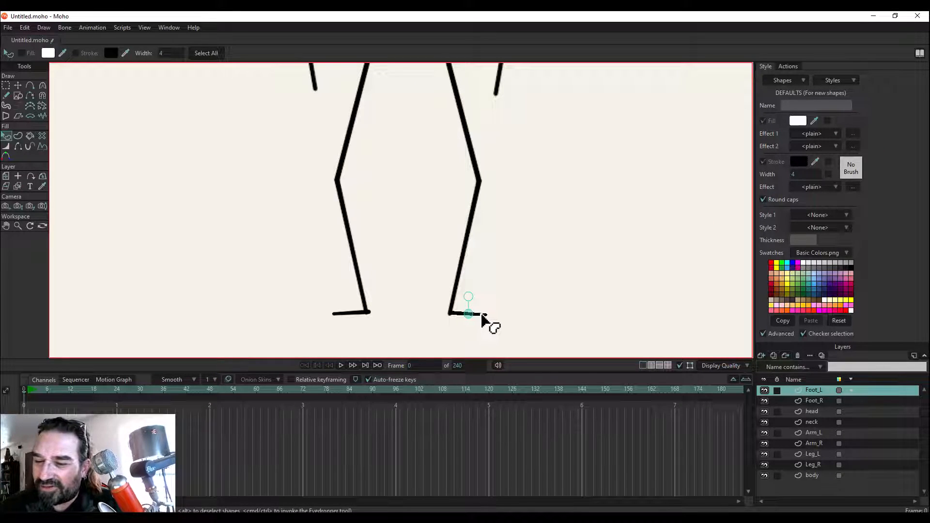
Select the left foot's stroke and open its brush settings to browse the available brushes.
click(480, 316)
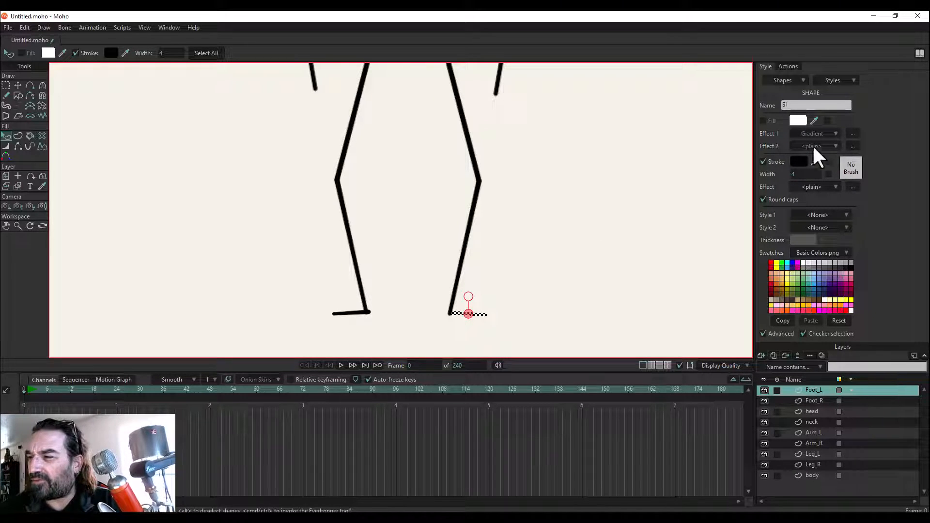
click(851, 177)
mouse_move(678, 208)
mouse_down()
mouse_move(550, 118)
mouse_move(595, 108)
mouse_move(592, 95)
mouse_up()
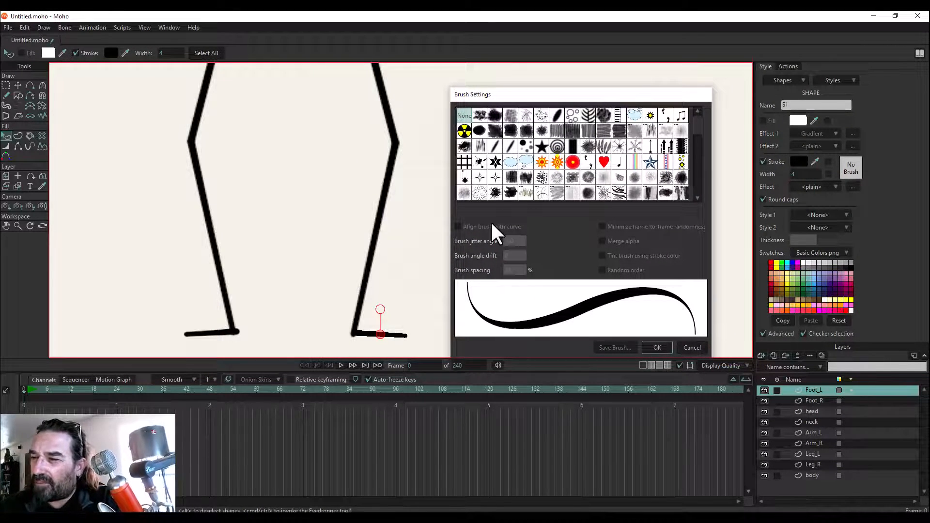
scroll(696, 164, down, 2)
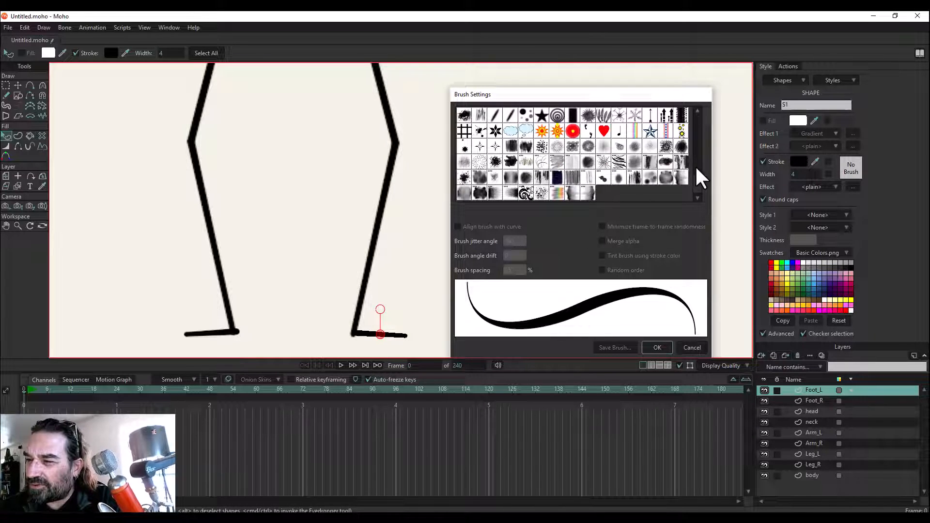
scroll(698, 143, up, 2)
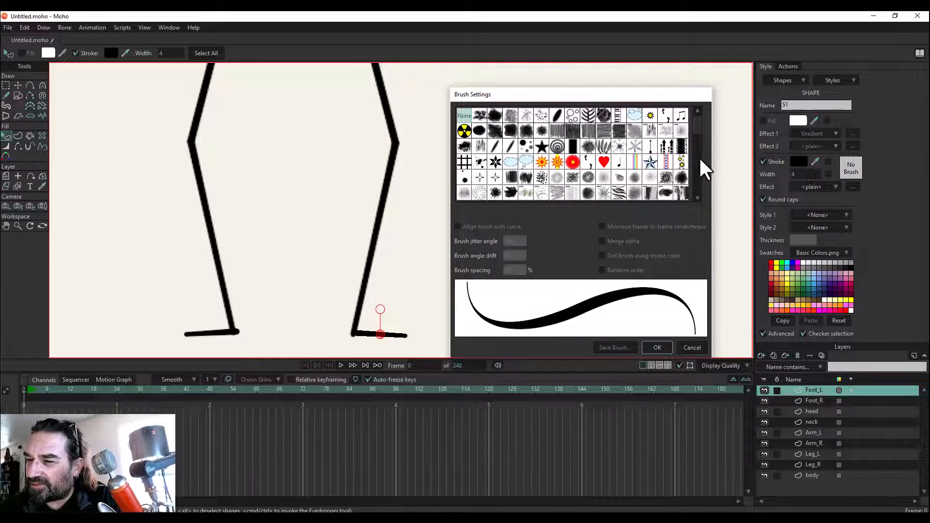
Try Brush572_0_60_40, Brush573_0_100_60, Brush560_0_270_55, CK Ink Broad and Brush568_0_110_60 on the left foot's stroke.
click(496, 192)
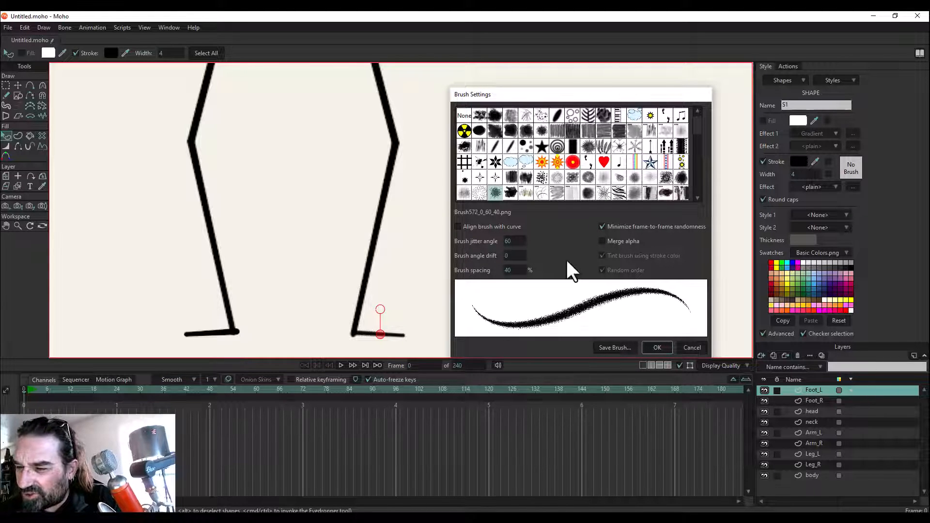
click(511, 191)
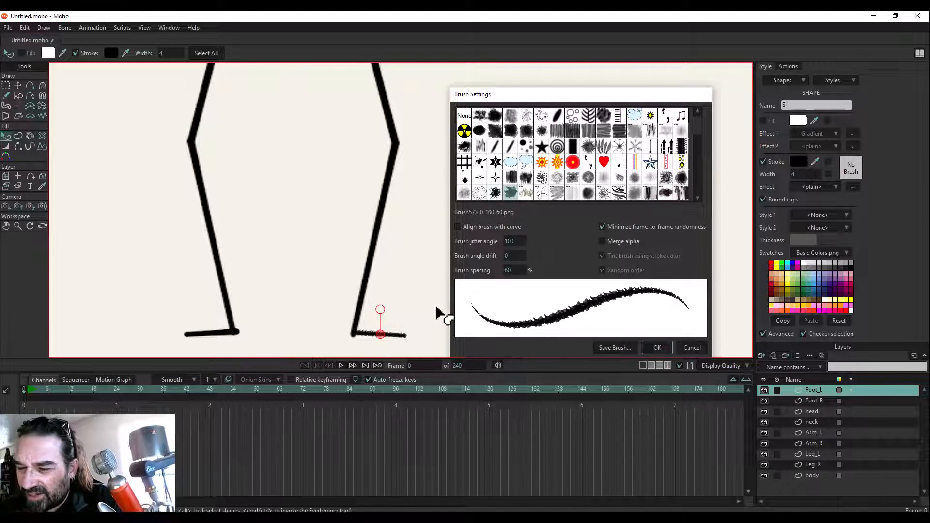
click(561, 191)
click(540, 180)
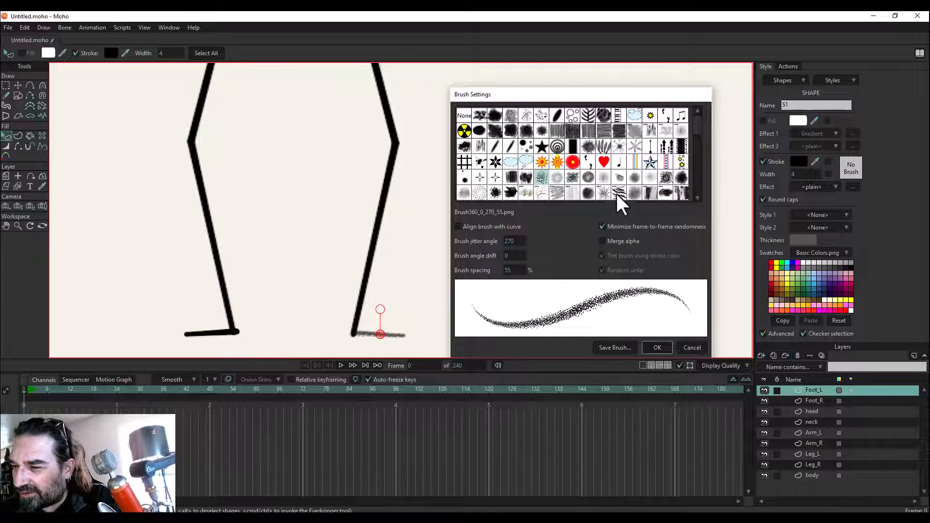
click(647, 193)
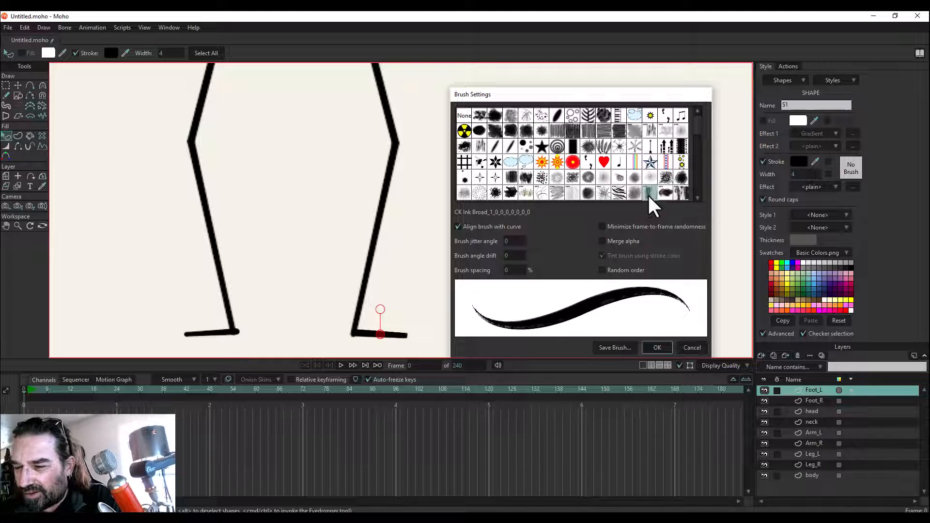
click(633, 193)
click(663, 178)
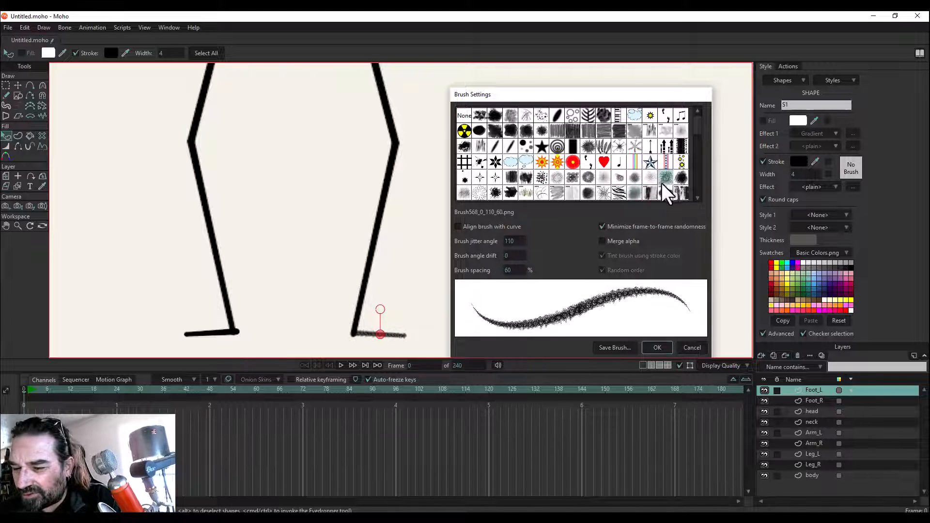
Apply the CK Ink Clouds brush to the left foot's stroke and adjust its brush spacing.
click(667, 192)
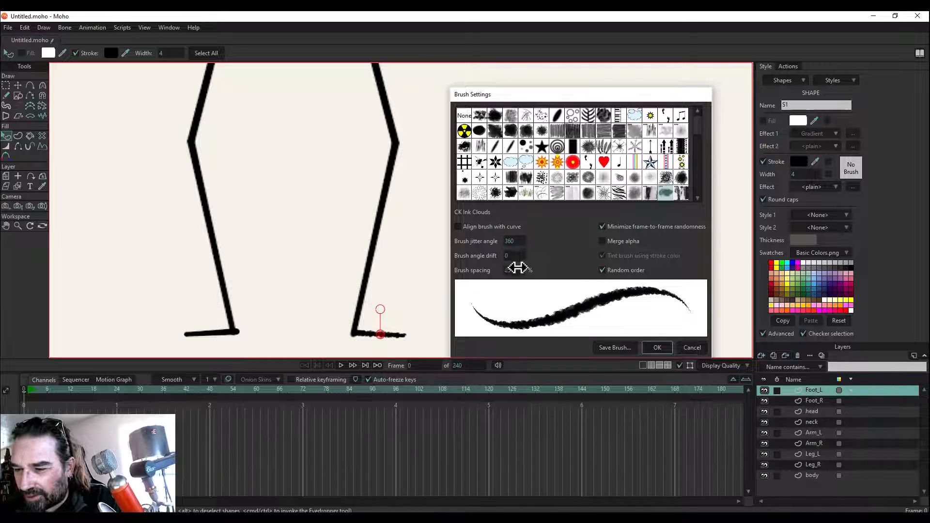
scroll(514, 270, up, 3)
scroll(514, 271, up, 2)
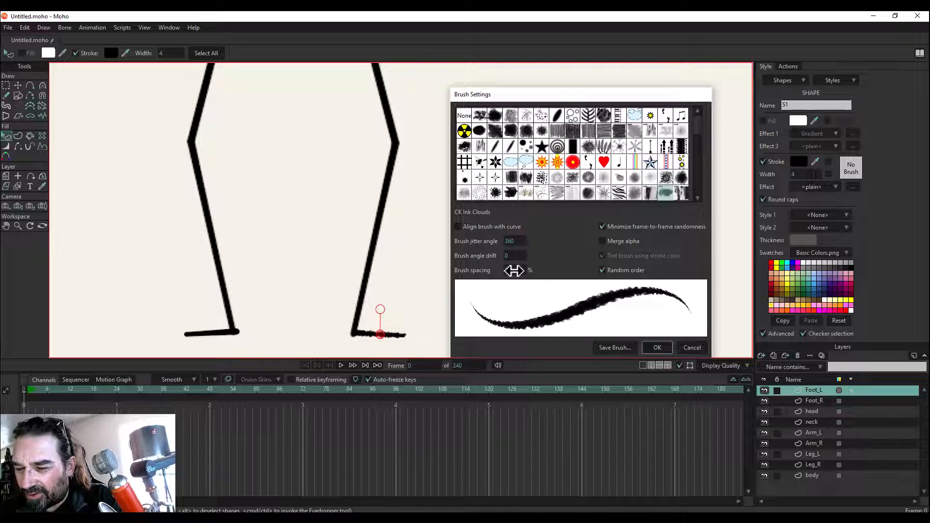
click(658, 347)
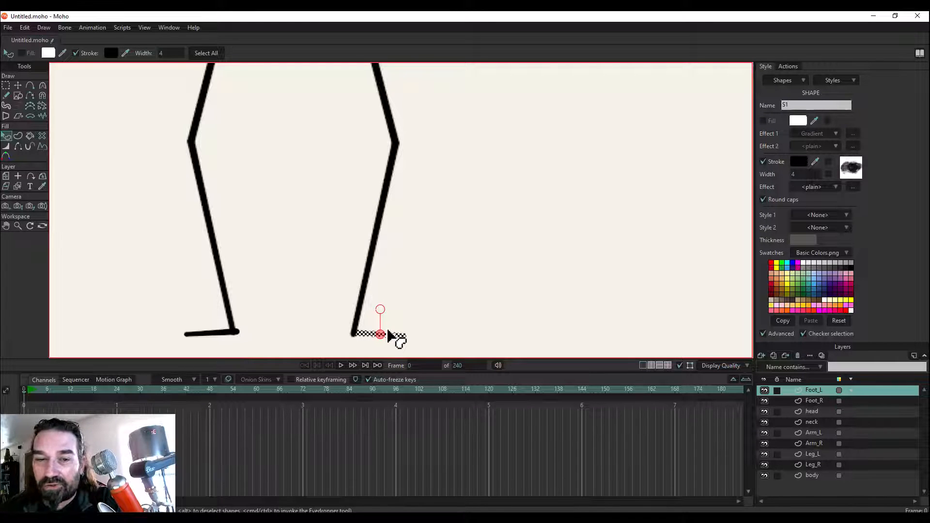
Draw a curved freehand test stroke with the new brush beside the left leg, and undo it.
click(6, 96)
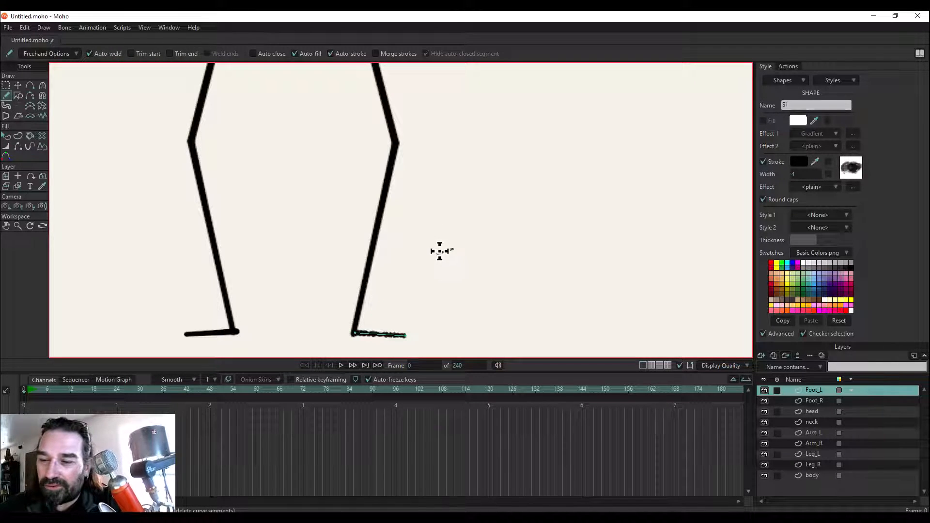
drag(439, 252, 582, 180)
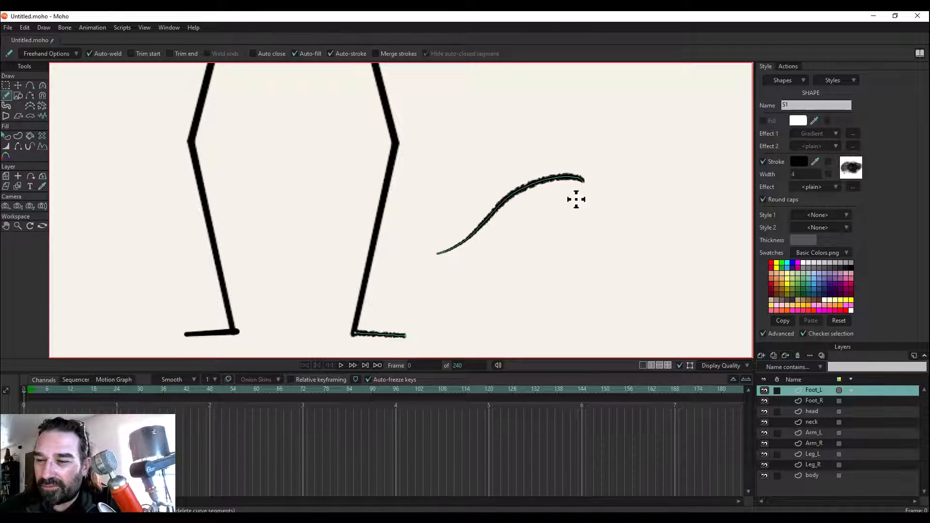
click(25, 28)
click(29, 45)
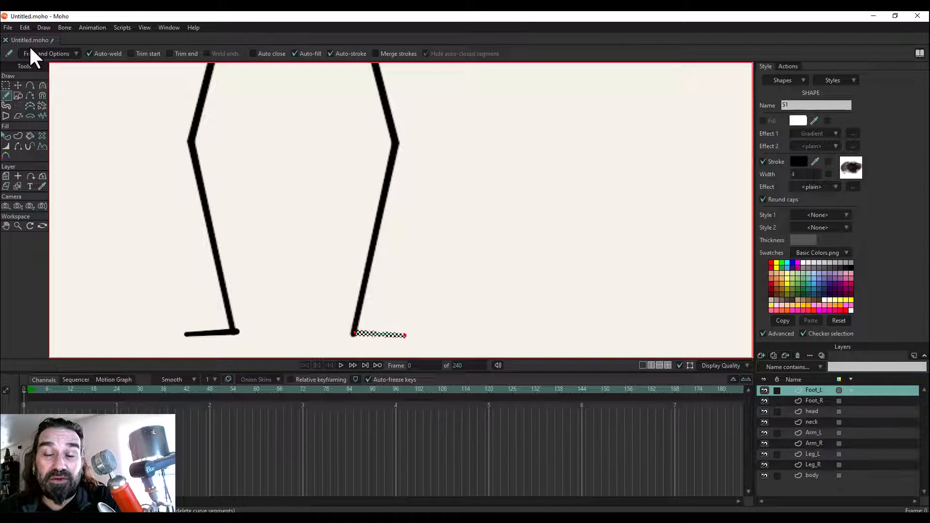
Apply the CK Ink Clouds brush to the stroke on the "Foot_R" layer.
click(7, 136)
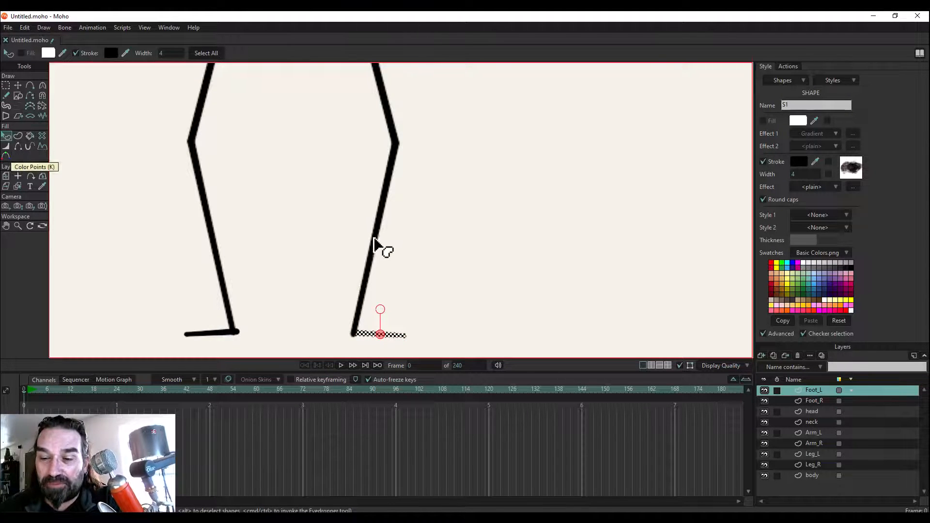
click(375, 259)
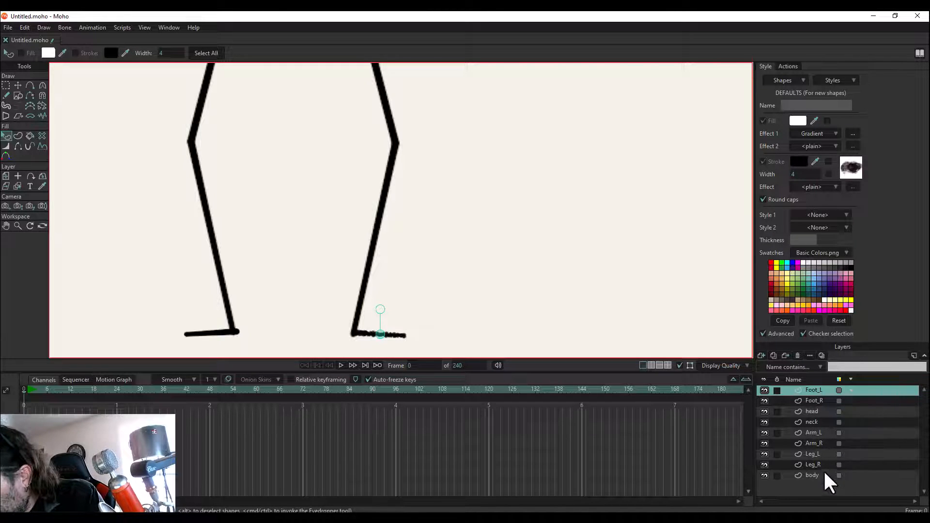
click(814, 402)
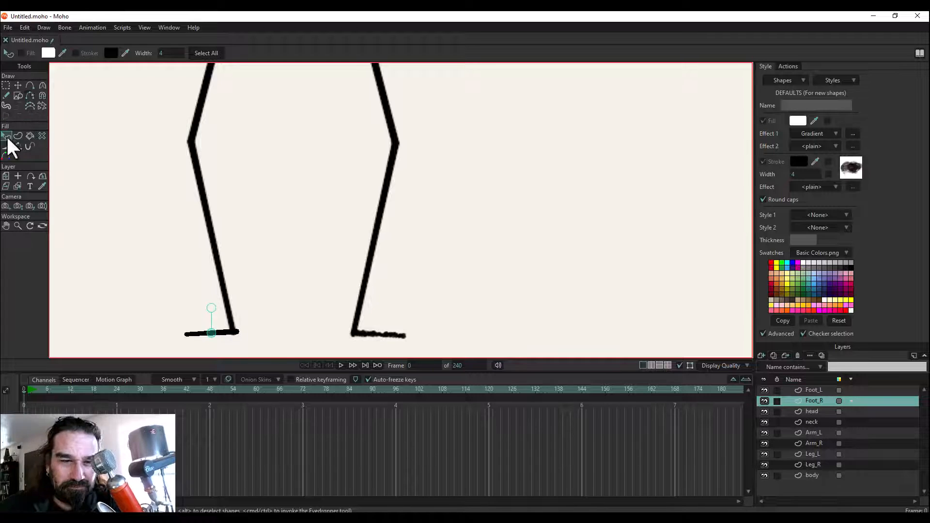
click(853, 168)
click(666, 196)
Apply the CK Ink Clouds brush to the leg stroke on the "Leg_R" layer.
click(819, 465)
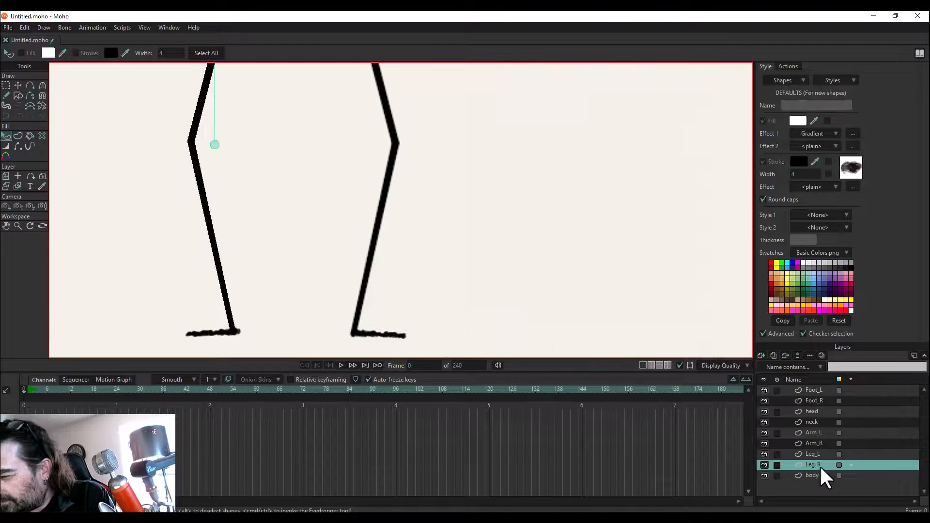
click(222, 245)
click(851, 168)
click(673, 197)
click(654, 347)
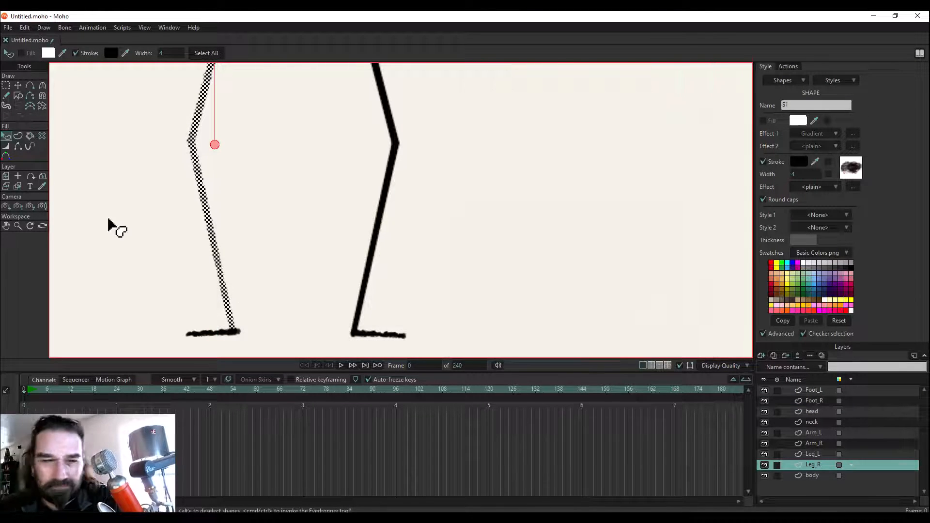
Apply the CK Ink Clouds brush to the leg stroke on the "Leg_L" layer.
click(818, 454)
click(390, 198)
click(851, 168)
click(644, 228)
click(654, 347)
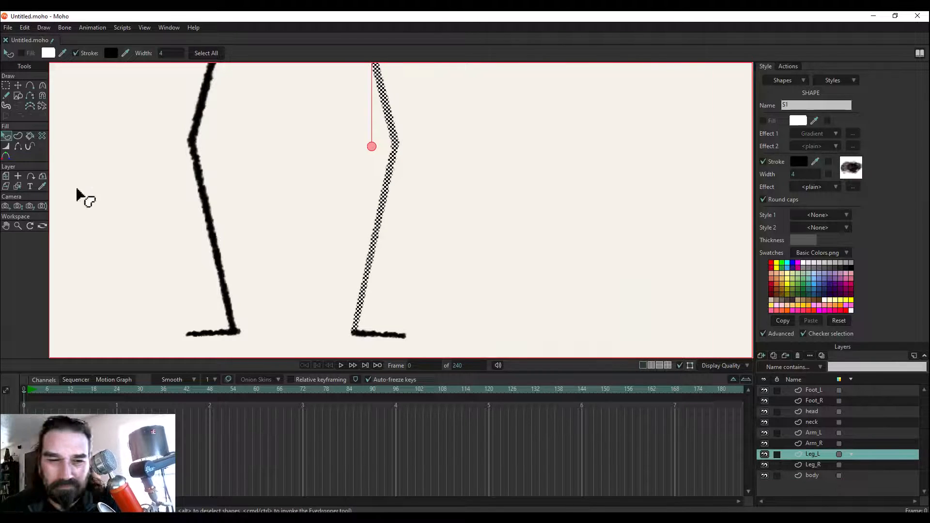
Apply the CK Ink Clouds brush to the arm stroke on the "Arm_R" layer.
drag(365, 139, 410, 413)
click(239, 297)
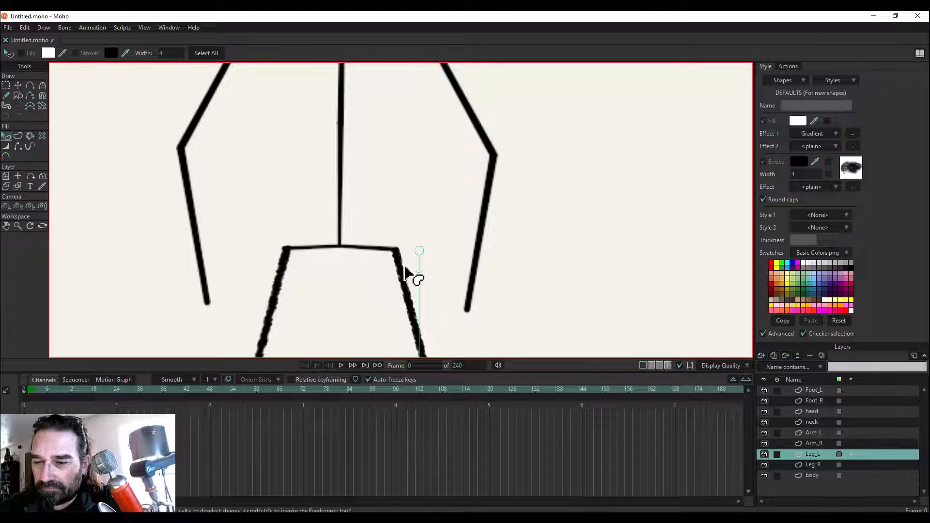
click(814, 443)
key(ctrl+a)
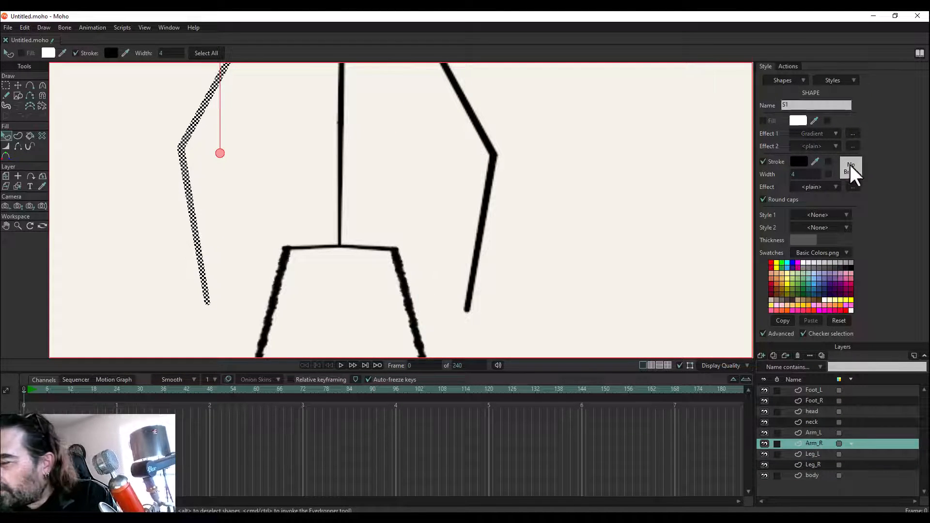
click(851, 168)
click(644, 187)
click(656, 346)
Apply the CK Ink Clouds brush to the arm stroke on the "Arm_L" layer.
click(814, 433)
key(ctrl+a)
click(852, 168)
click(643, 187)
click(657, 347)
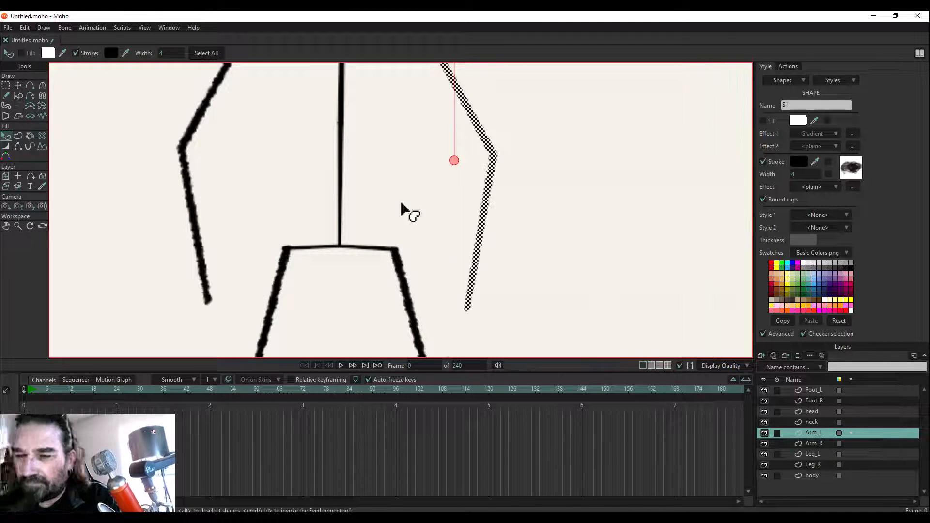
Apply the CK Ink Clouds brush to the horizontal hip stroke on the "body" layer.
click(812, 475)
key(ctrl+a)
click(852, 168)
click(644, 187)
click(656, 347)
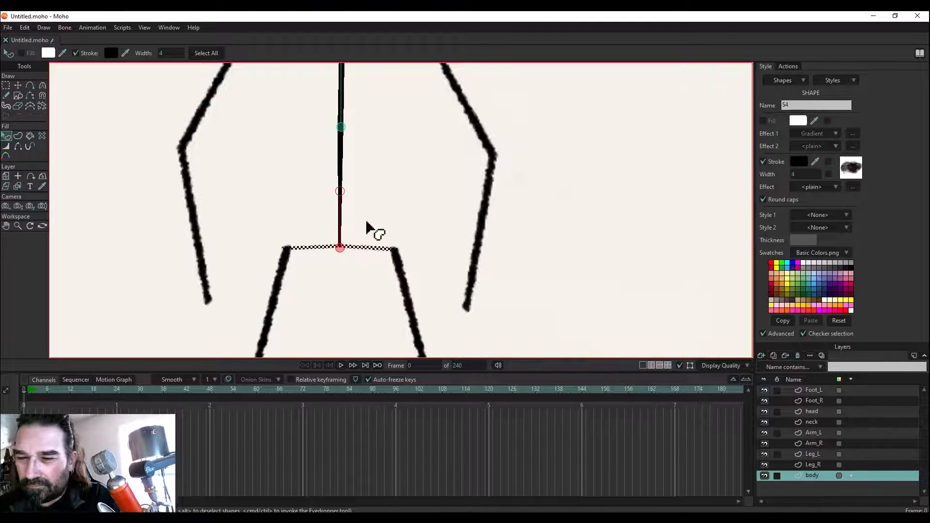
Apply the CK Ink Clouds brush to the vertical spine stroke of the body.
click(340, 218)
click(850, 169)
click(644, 187)
click(657, 346)
Apply the CK Ink Clouds brush to the horizontal shoulder stroke of the body.
drag(413, 82, 422, 251)
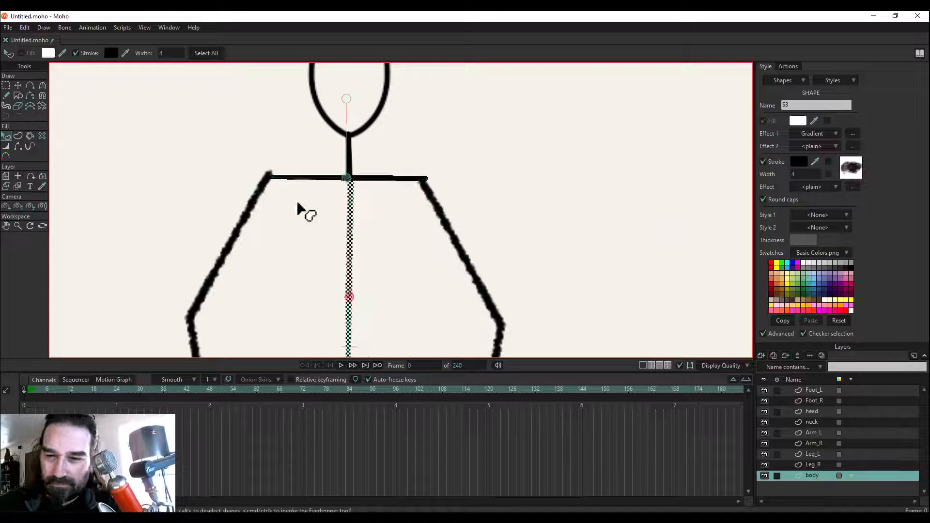
click(297, 178)
click(851, 168)
click(643, 187)
click(657, 347)
Apply the CK Ink Clouds brush to the stroke on the "neck" layer.
click(6, 226)
drag(183, 187, 182, 265)
click(6, 136)
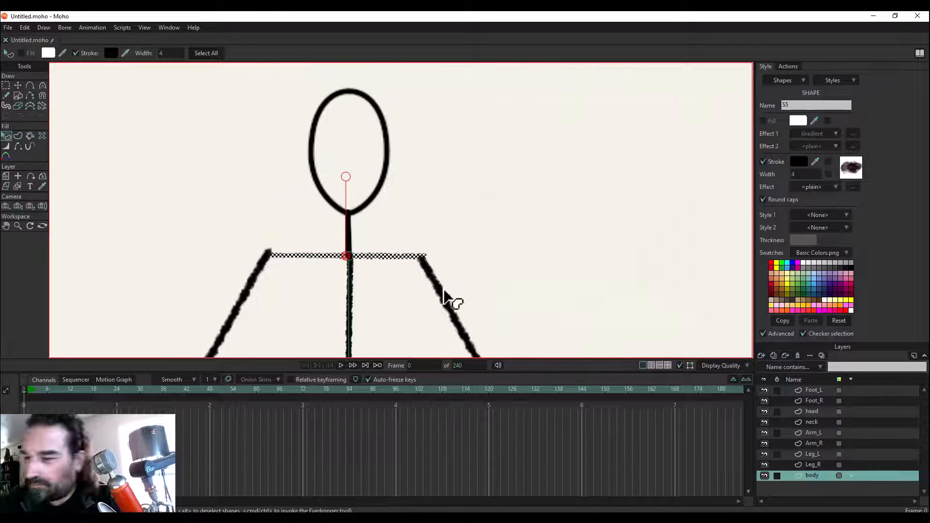
click(823, 422)
key(ctrl+a)
click(851, 168)
click(644, 187)
click(657, 346)
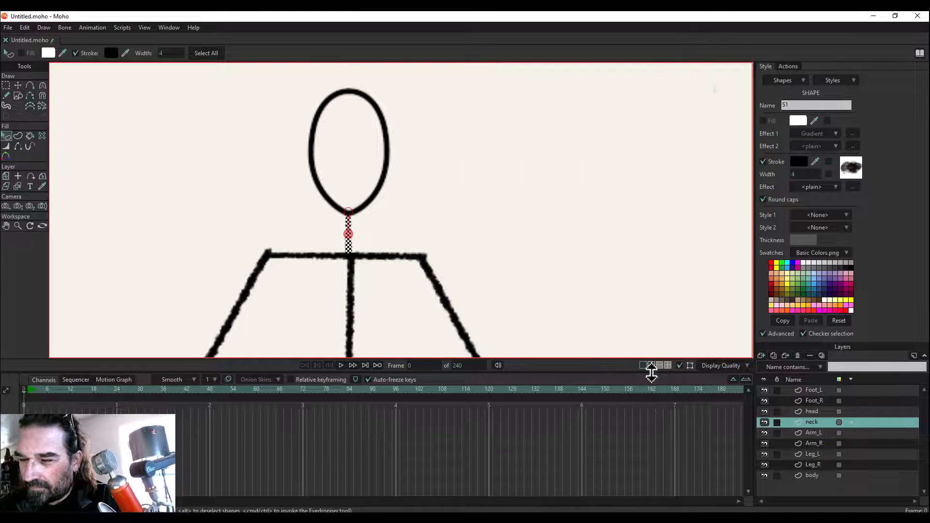
Apply the CK Ink Clouds brush to the outline on the "head" layer, and deselect the shape.
click(819, 412)
click(375, 192)
click(851, 168)
click(644, 186)
click(657, 347)
click(7, 86)
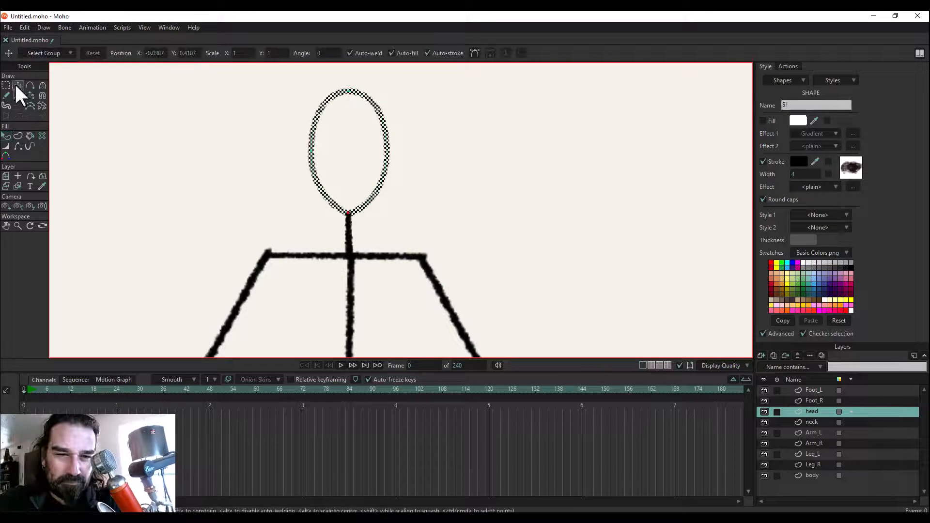
click(83, 118)
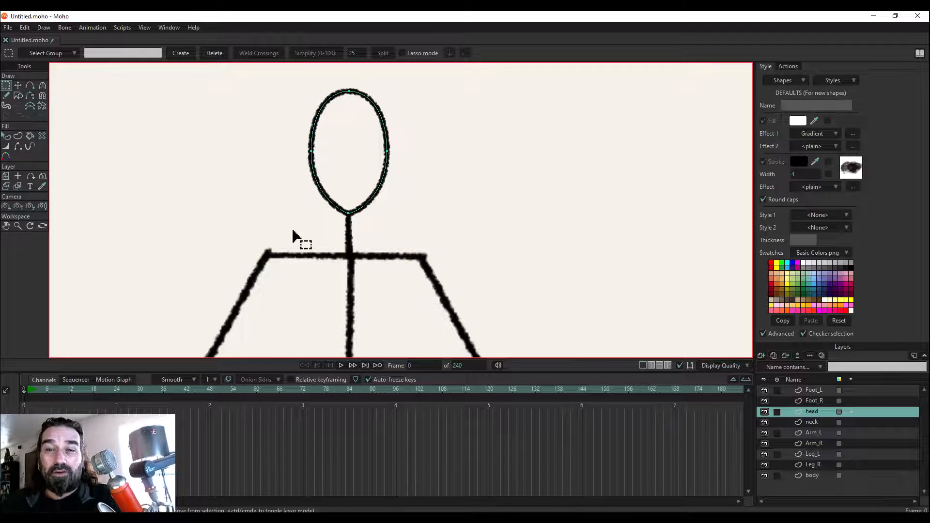
click(18, 226)
scroll(546, 215, down, 1)
scroll(545, 214, down, 5)
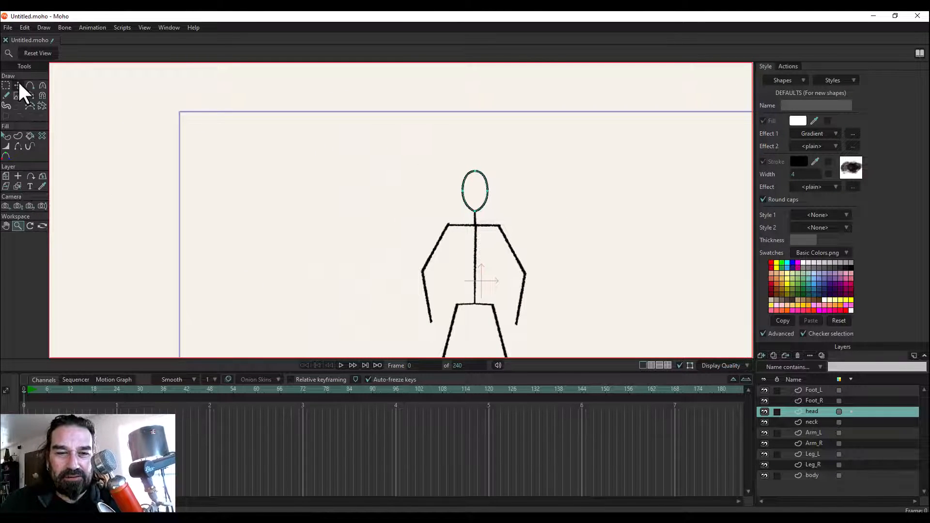
click(7, 225)
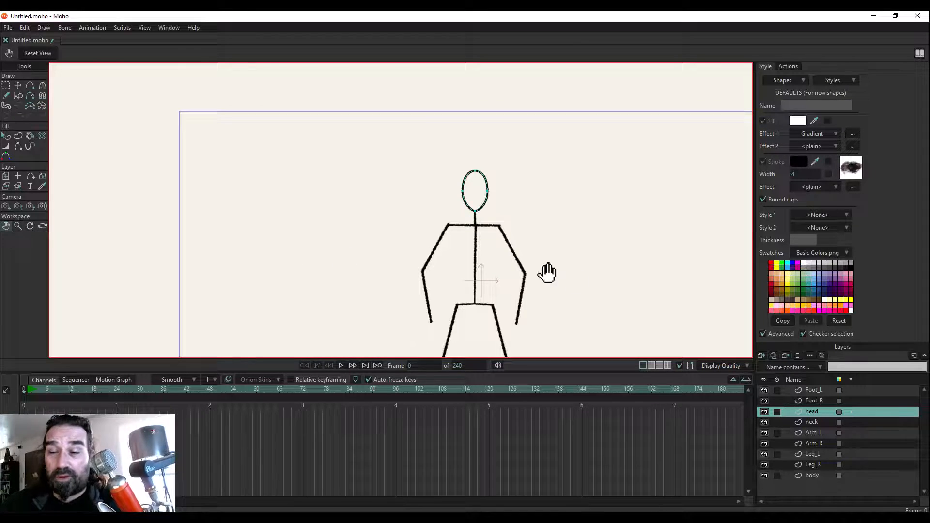
Widen the heel point of the stroke on the "Foot_R" layer to about 248 percent with the Line Width tool.
drag(602, 292, 474, 224)
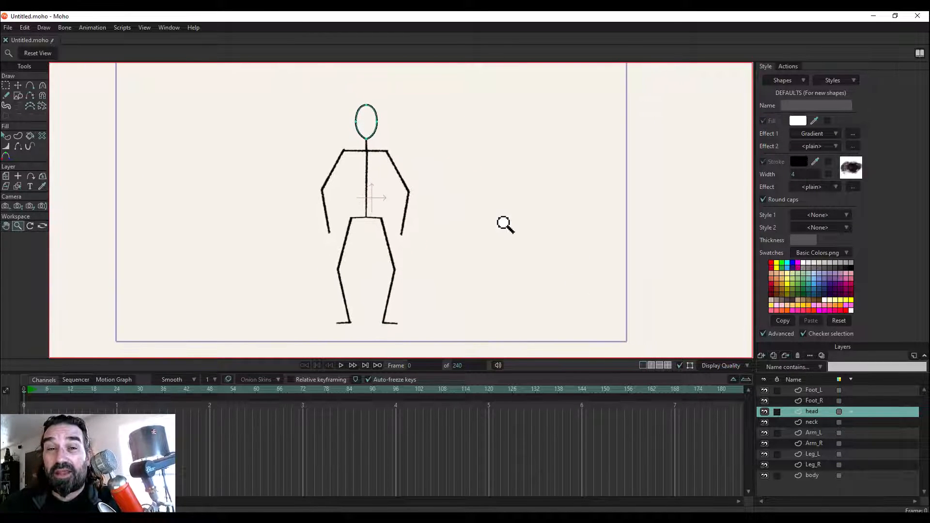
click(7, 226)
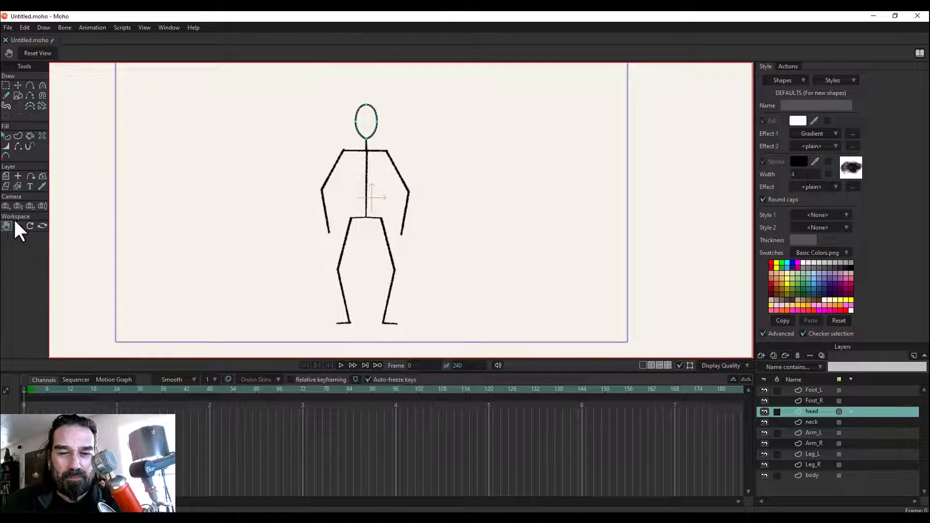
drag(139, 205, 98, 220)
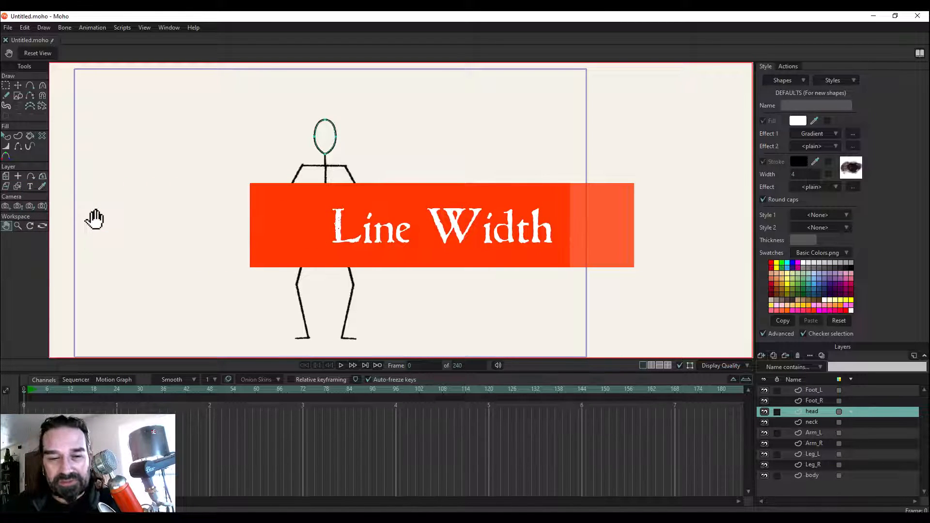
click(819, 398)
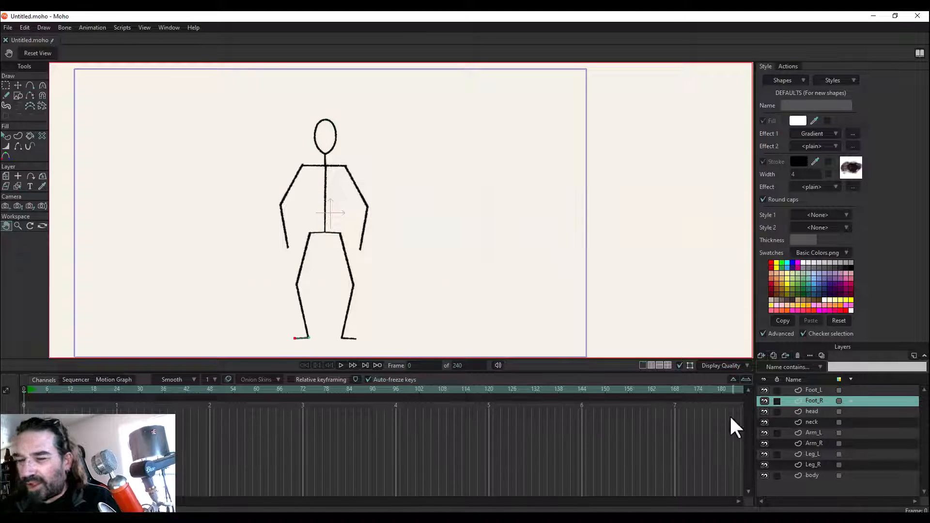
click(6, 146)
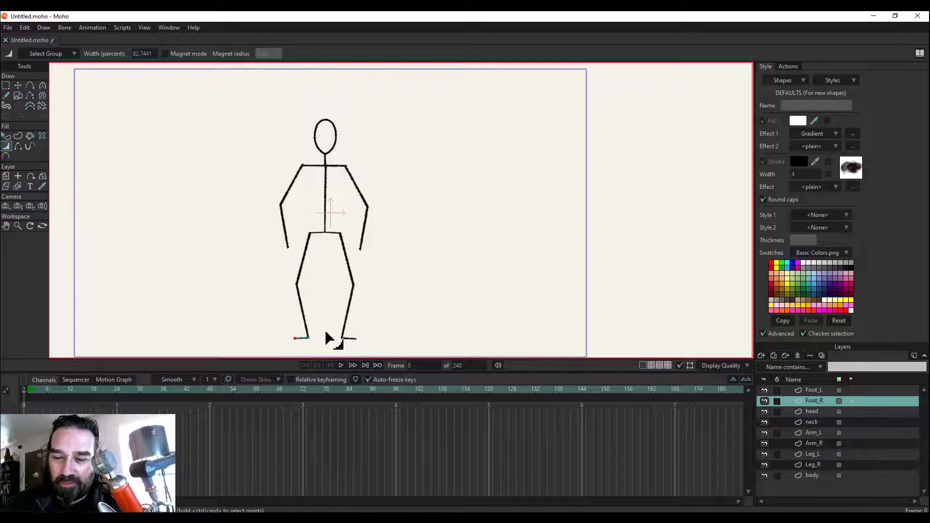
click(309, 339)
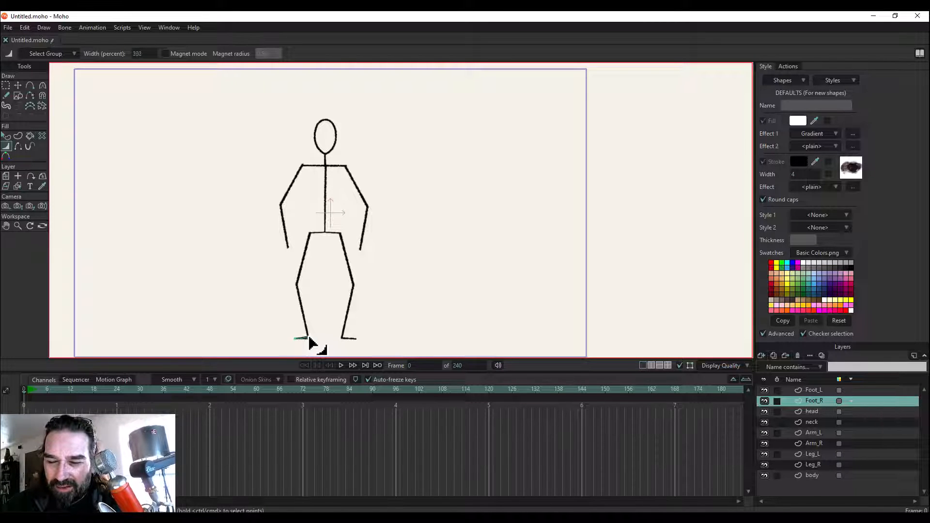
drag(309, 338, 307, 323)
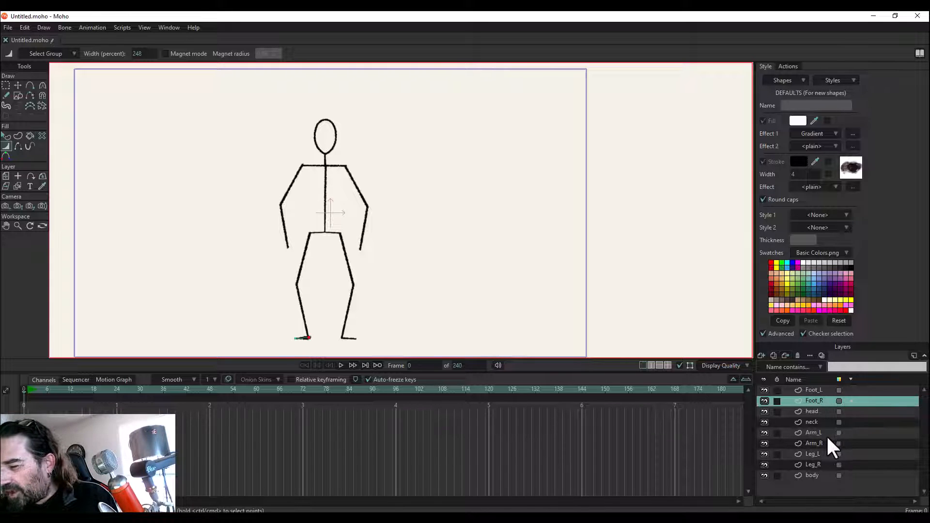
Thicken the stroke on the "Leg_R" layer at its hip and knee points, leaving the ankle thin.
click(820, 464)
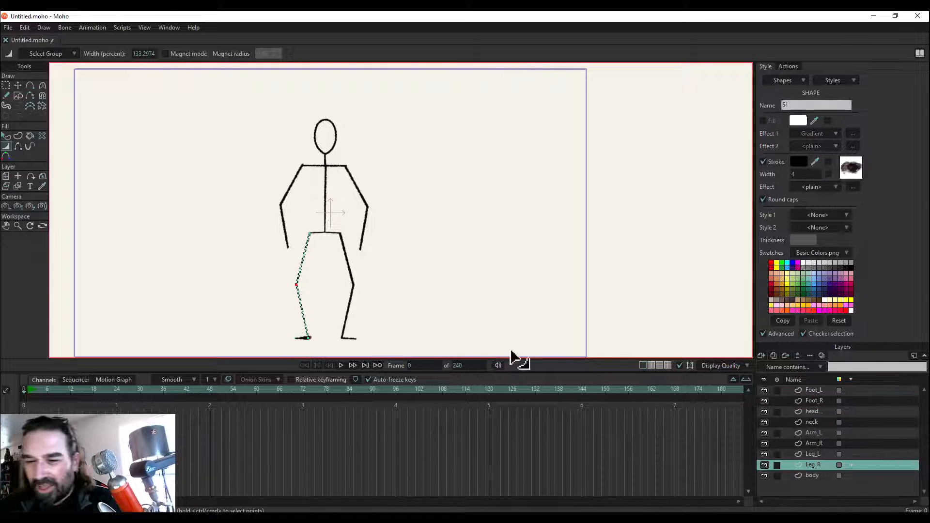
drag(310, 238, 389, 265)
drag(297, 286, 298, 287)
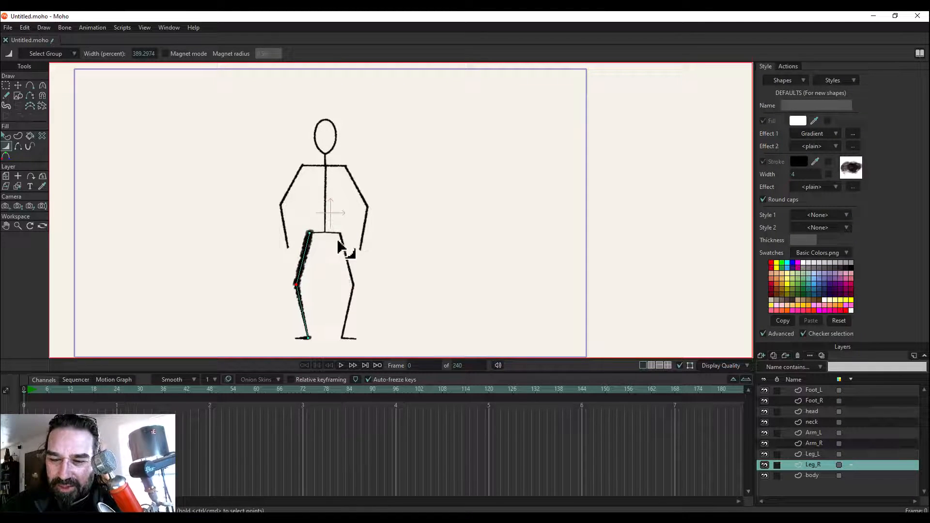
Thicken the "Leg_L" stroke at the hip and widen its knee point to about 285 percent.
click(819, 453)
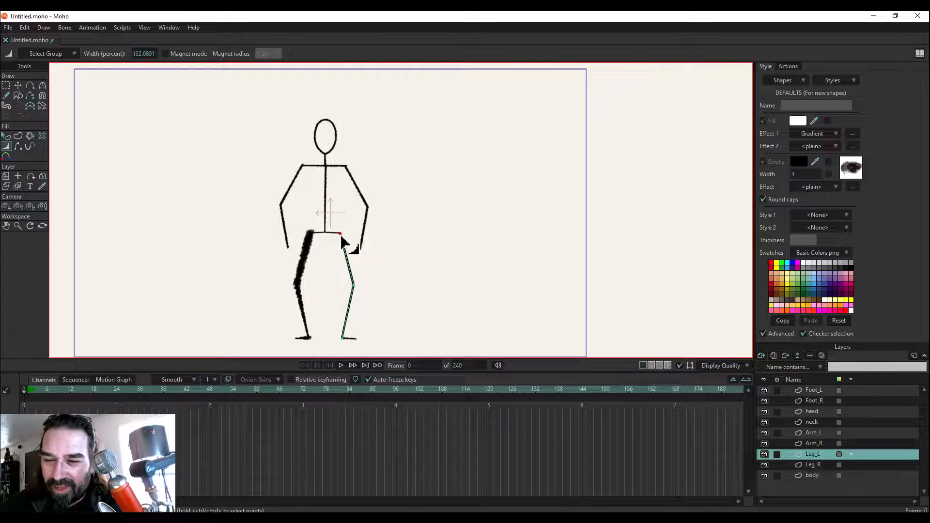
drag(341, 235, 394, 235)
drag(354, 285, 363, 297)
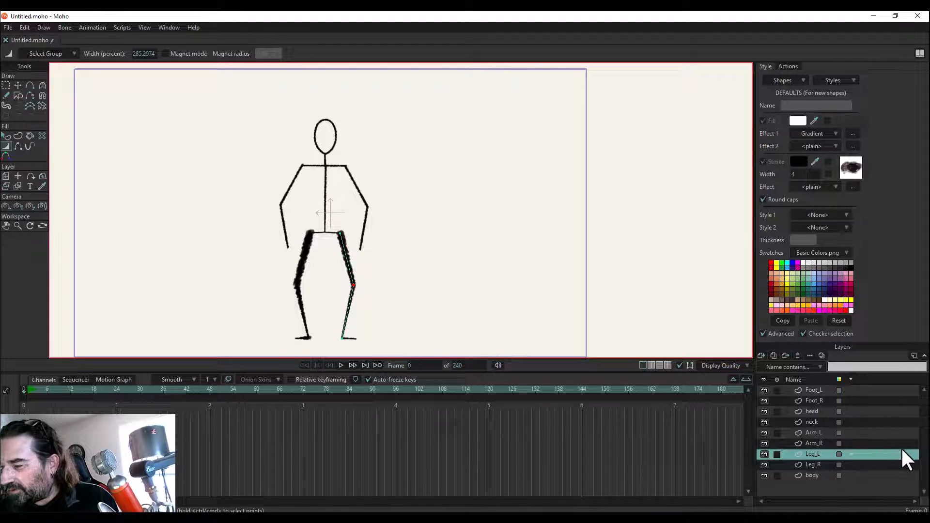
Thicken the heel of the "Foot_L" stroke and taper its toe point to about 21 percent width.
click(818, 390)
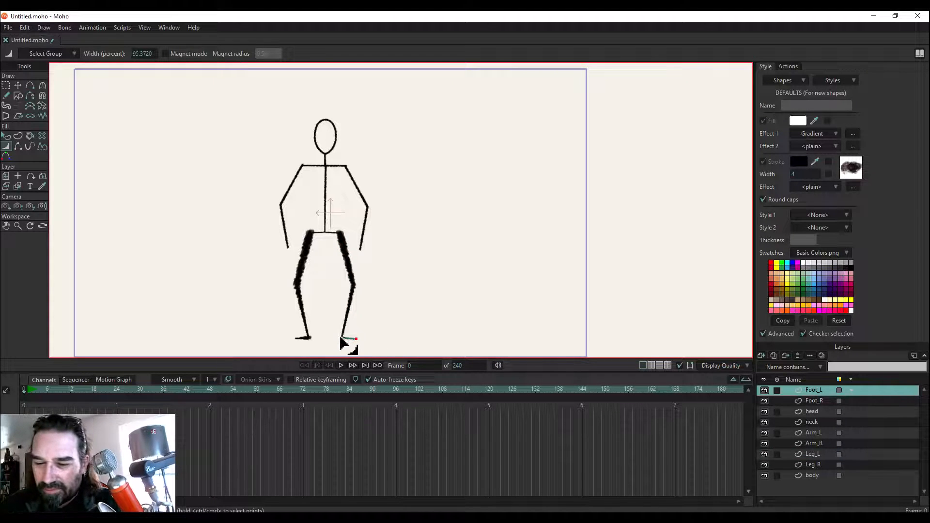
drag(343, 338, 344, 338)
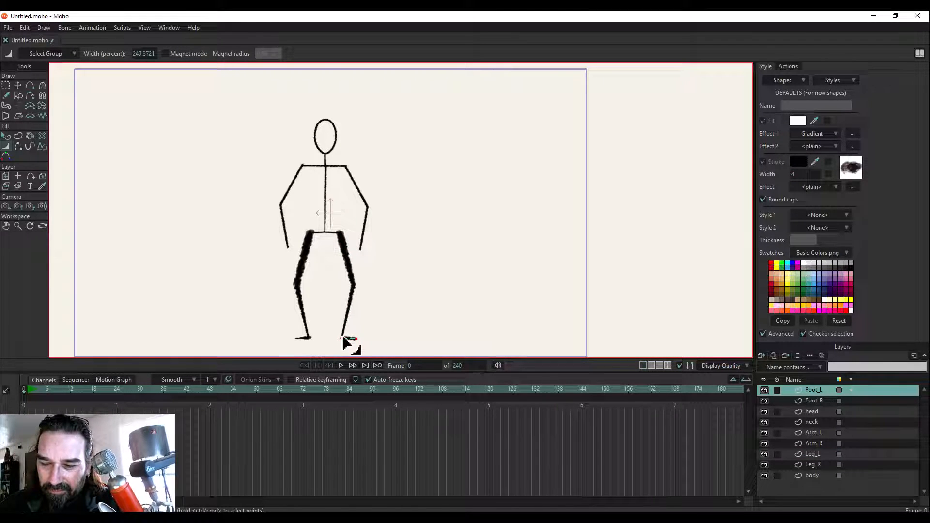
click(7, 86)
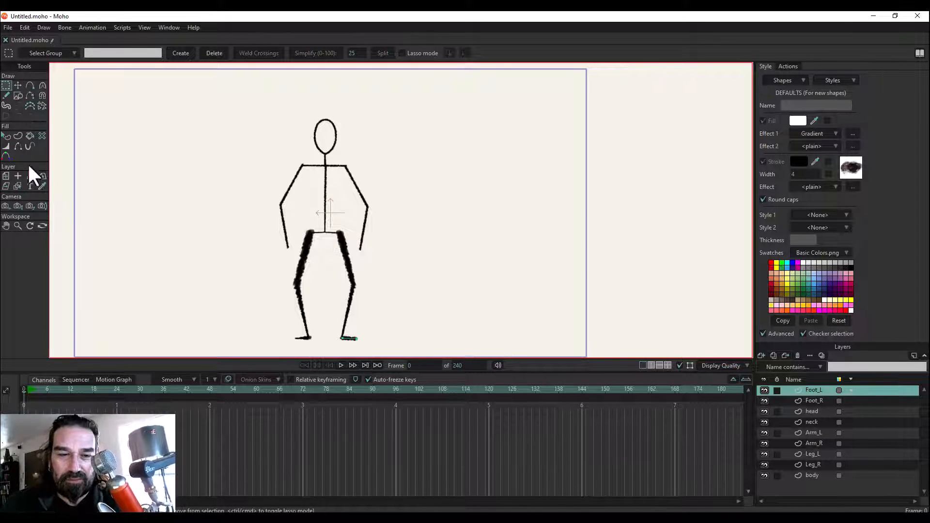
click(6, 146)
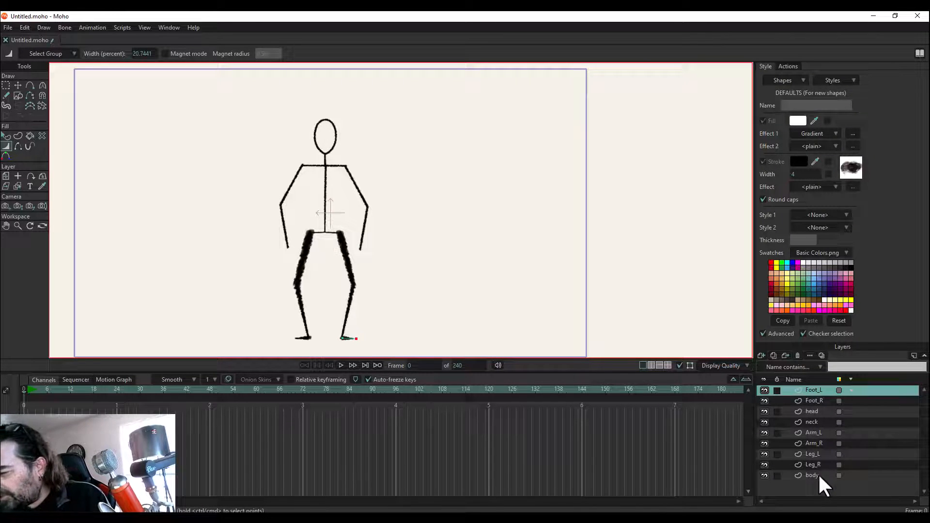
Thicken both ends of the hip line on the "body" layer and widen its centre point to about 507 percent.
click(777, 475)
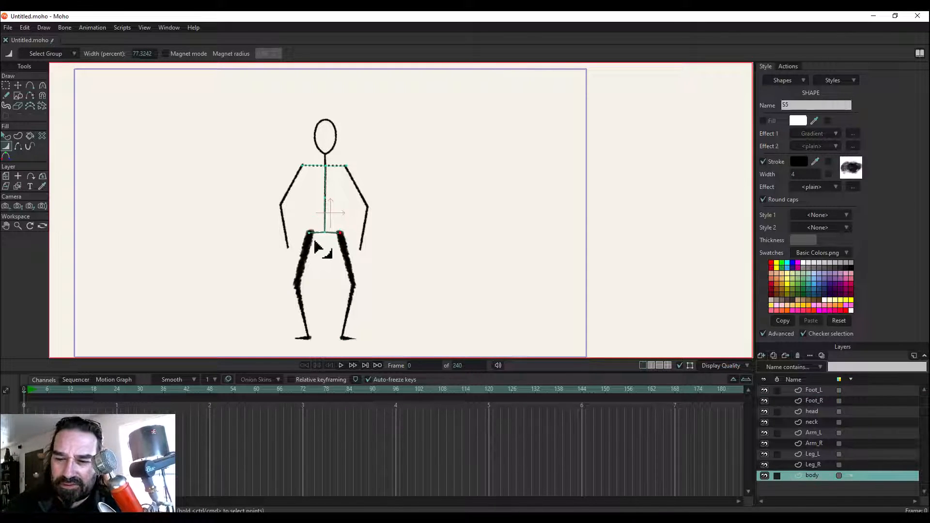
click(340, 233)
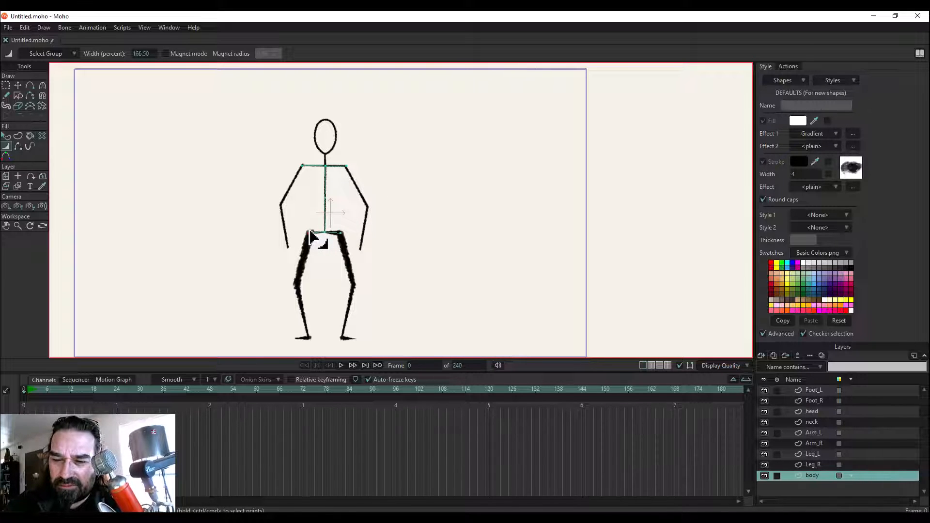
mouse_move(310, 236)
mouse_down()
mouse_move(327, 239)
mouse_move(309, 233)
mouse_up()
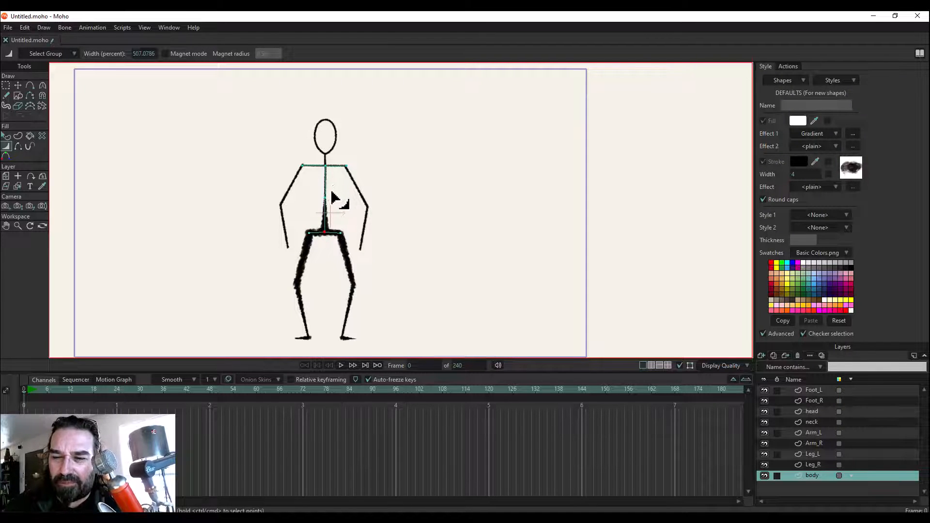
Thicken the body's shoulder line at both ends, and widen its centre point at the spine to about 710 percent.
click(324, 166)
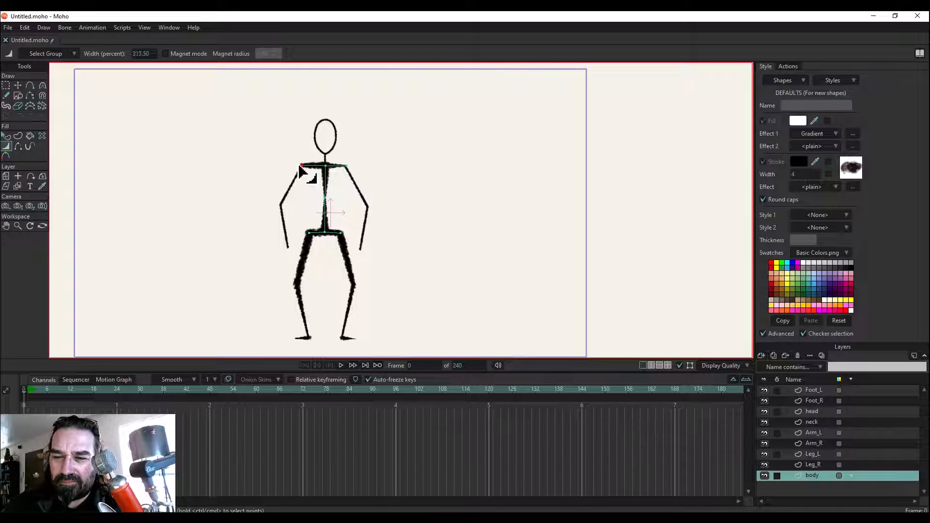
drag(300, 167, 346, 166)
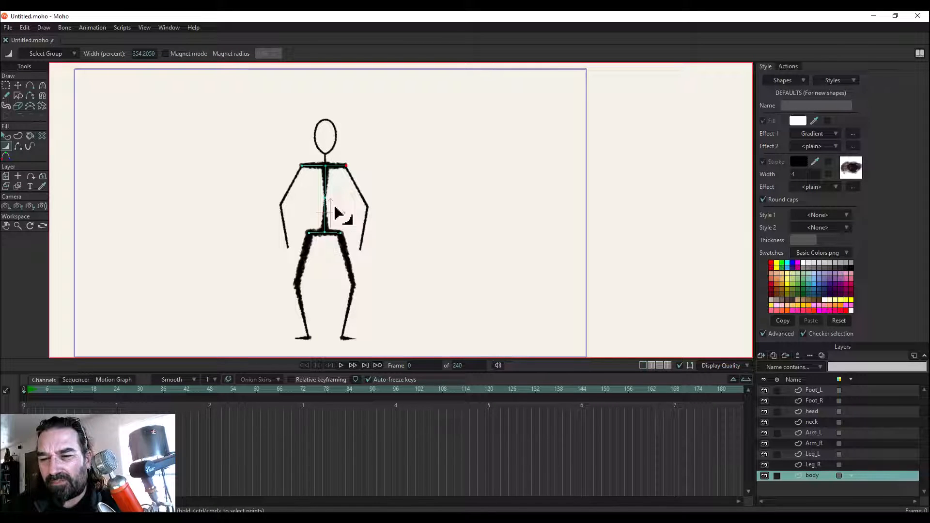
drag(319, 165, 321, 165)
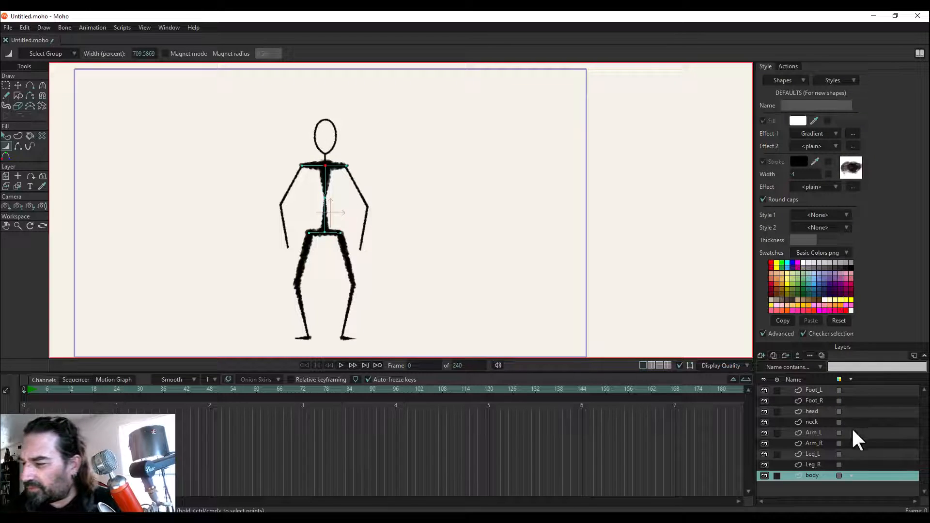
Widen the "Arm_R" stroke to about 438 percent at the elbow and about 372 percent at the shoulder.
click(829, 443)
drag(304, 165, 368, 207)
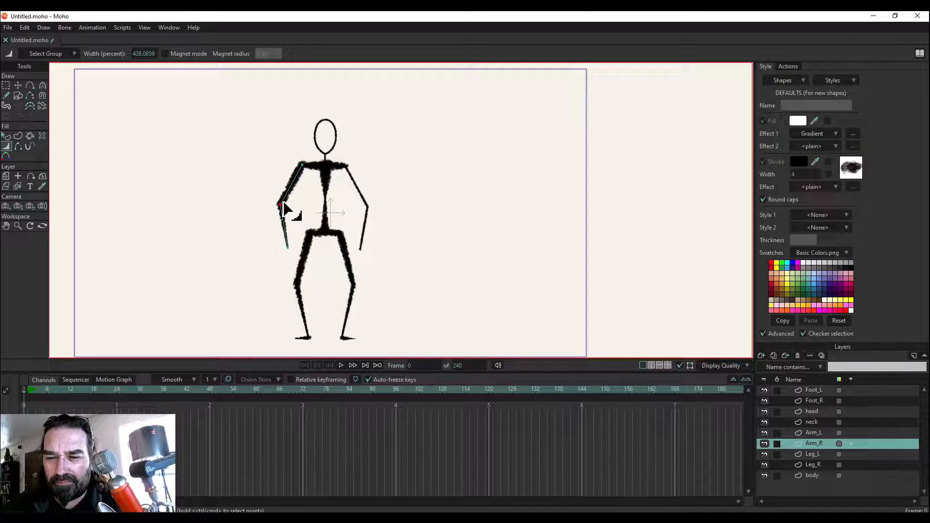
click(304, 165)
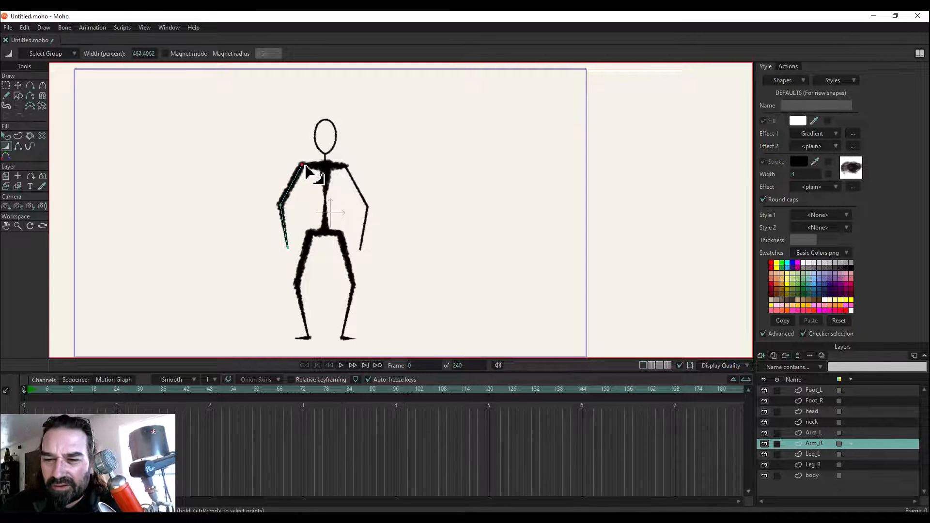
drag(305, 167, 289, 224)
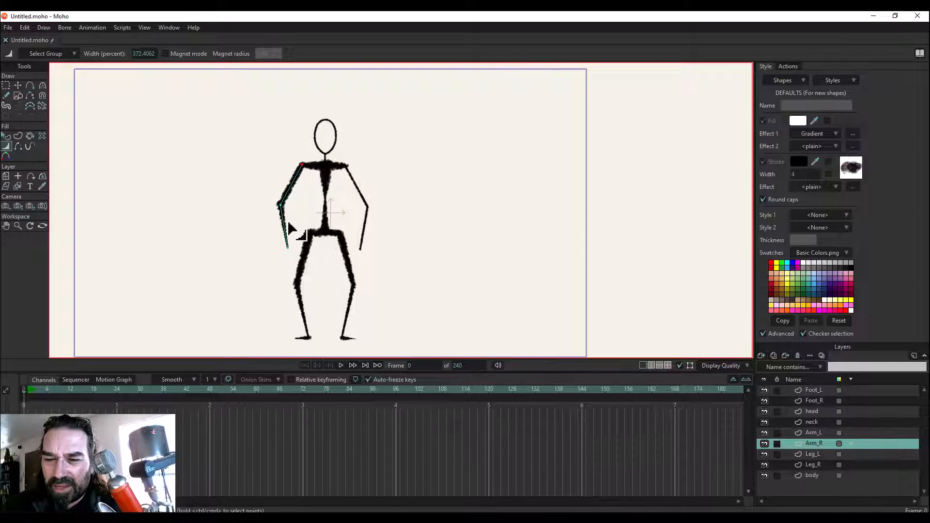
Widen all points of the "Arm_L" stroke together to about 446 percent, and deselect them.
click(817, 433)
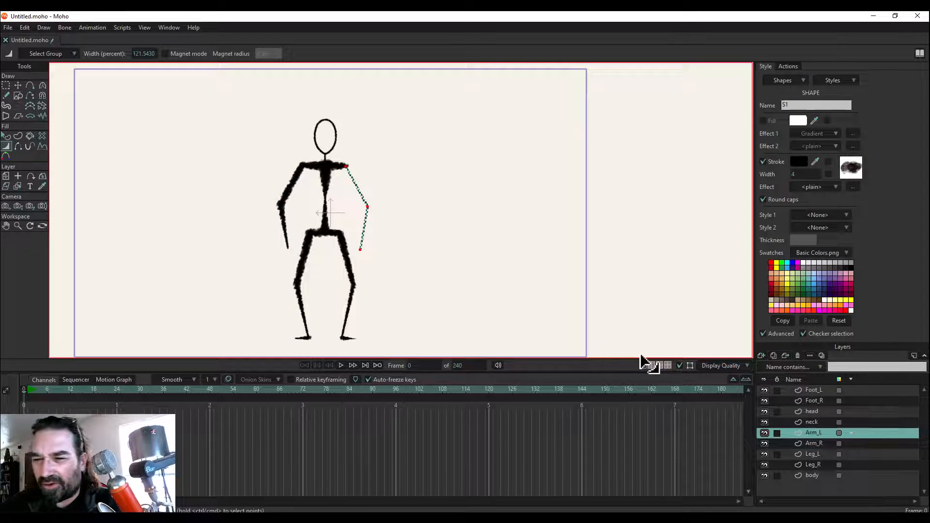
key(ctrl+z)
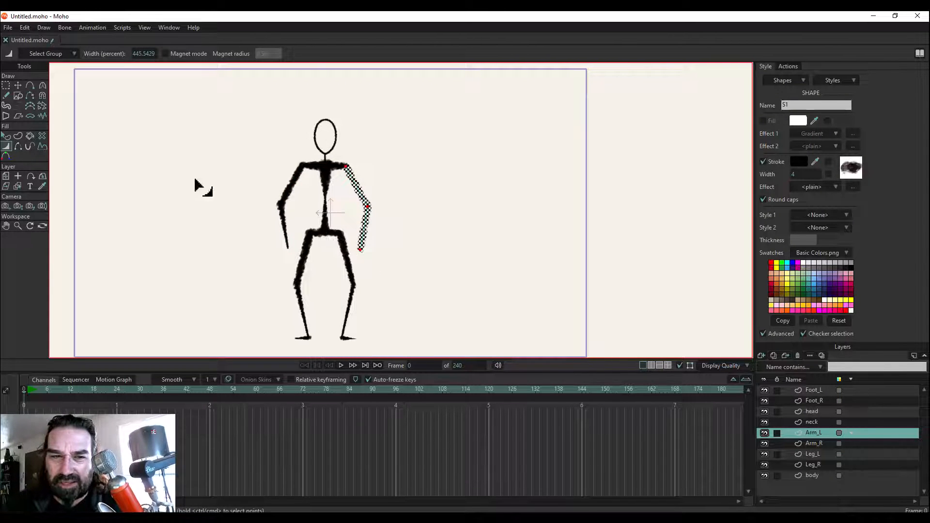
click(8, 83)
drag(154, 132, 121, 169)
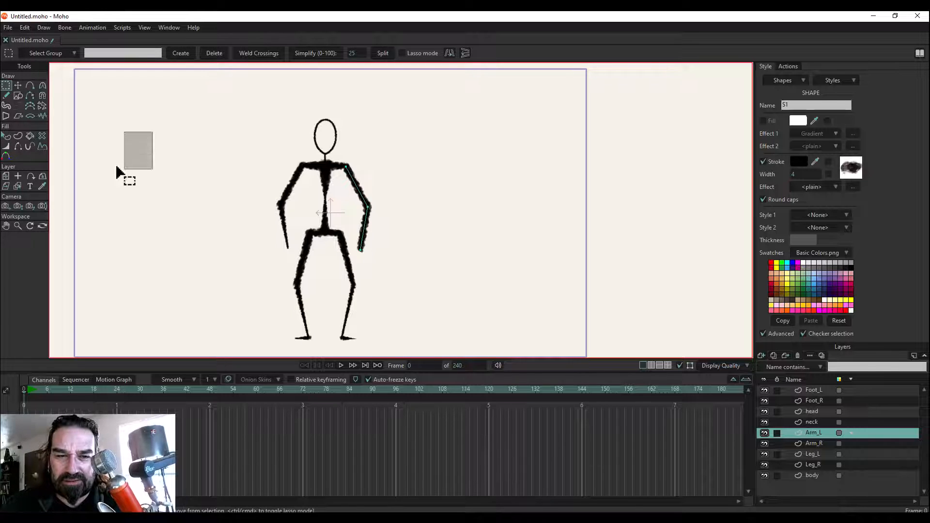
Reduce the "Arm_L" elbow point to about 364 percent width and taper the wrist end to about 76 percent.
click(18, 85)
click(367, 207)
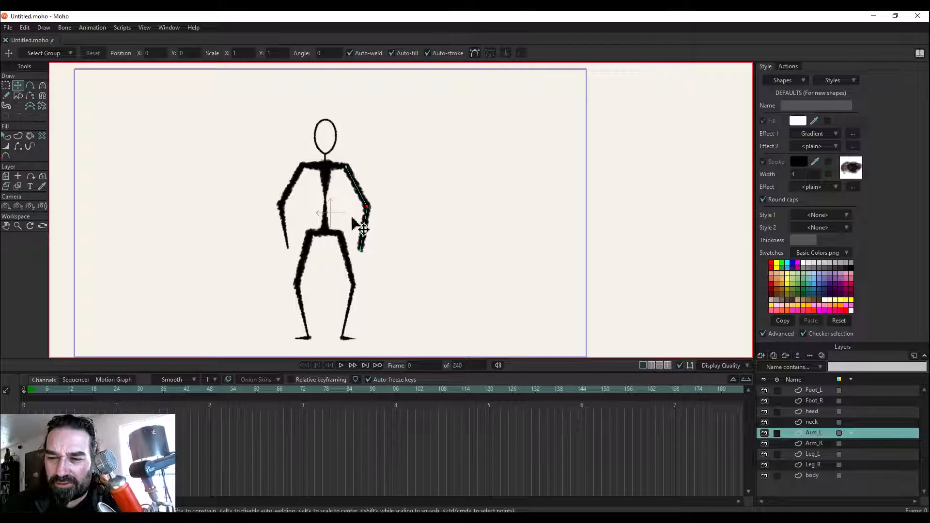
click(6, 146)
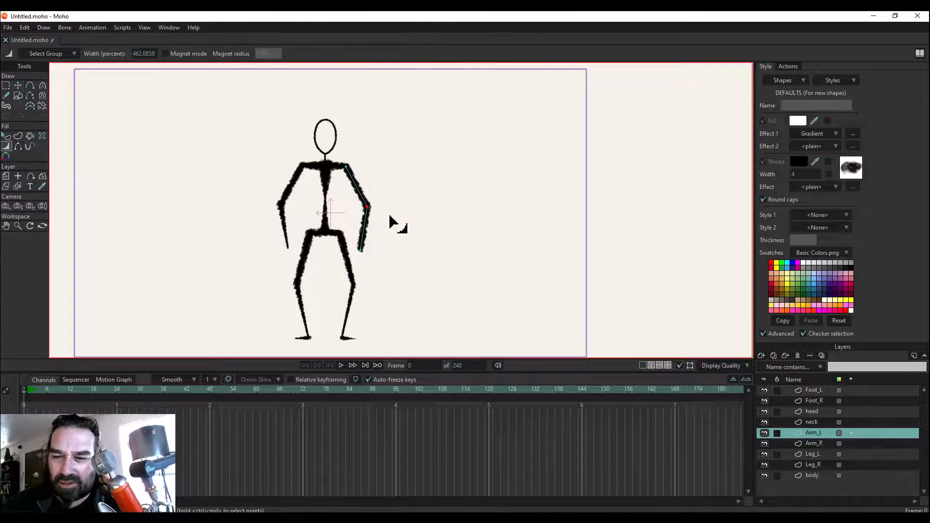
drag(370, 209, 371, 210)
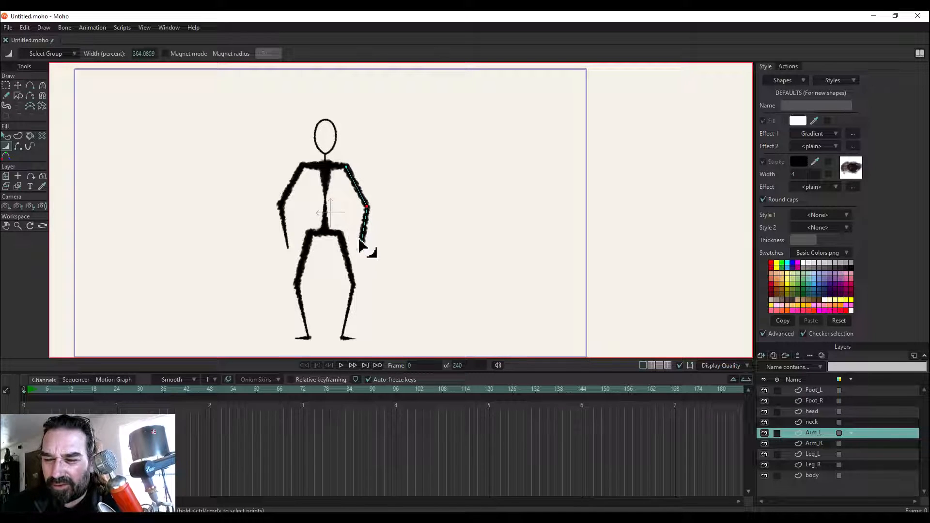
click(360, 248)
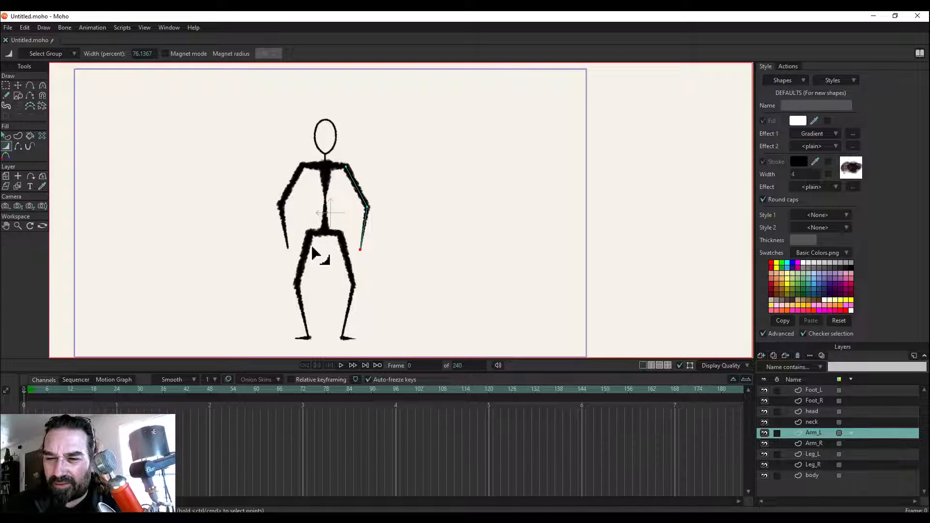
Thicken the stroke on the "neck" layer, widening its upper point to about 356 percent.
click(821, 421)
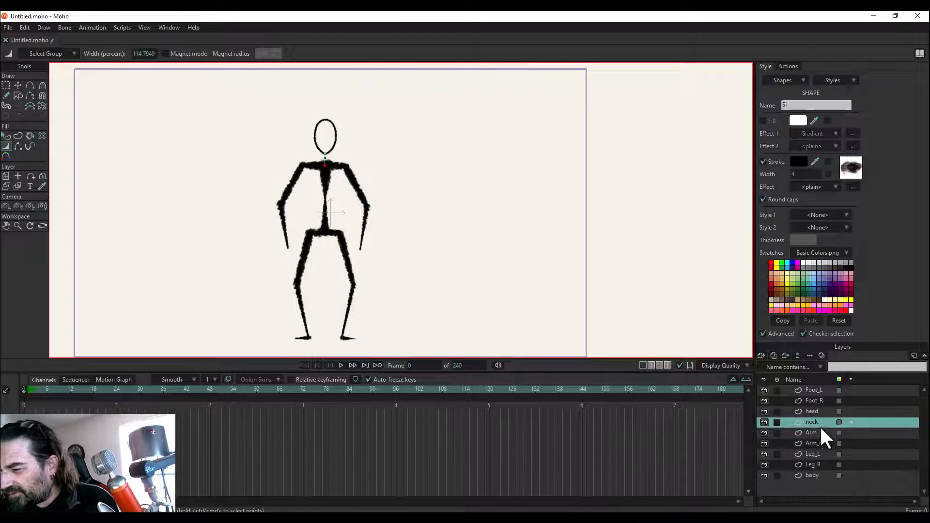
click(369, 144)
click(325, 154)
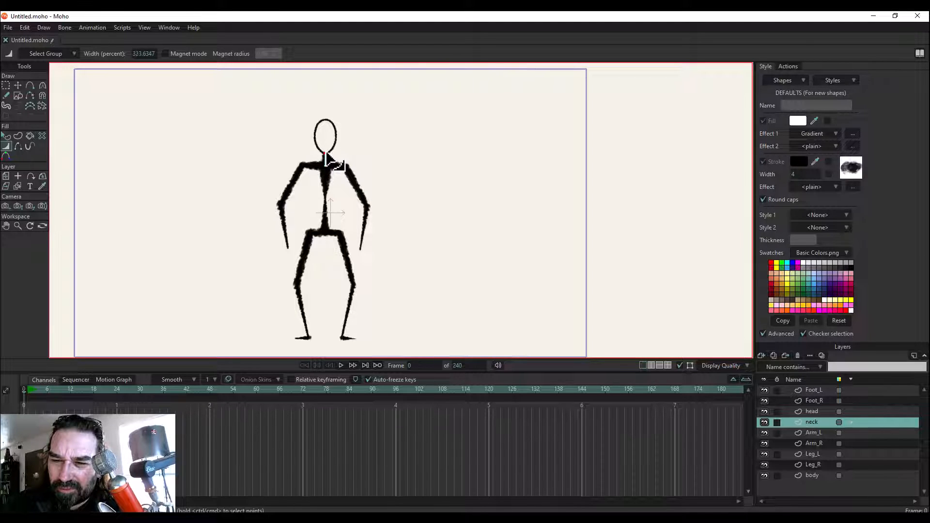
drag(327, 154, 395, 157)
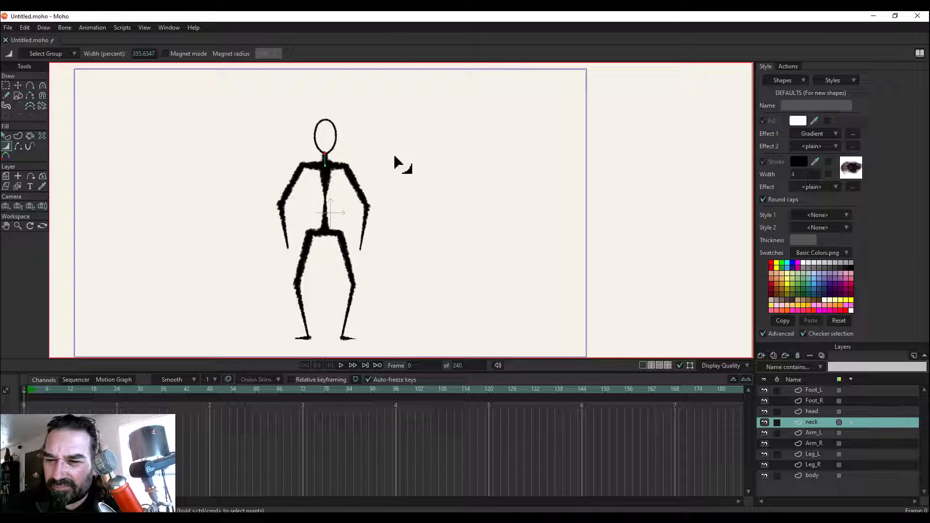
Thicken the top and side points of the oval on the "head" layer to 324 percent line width.
click(820, 411)
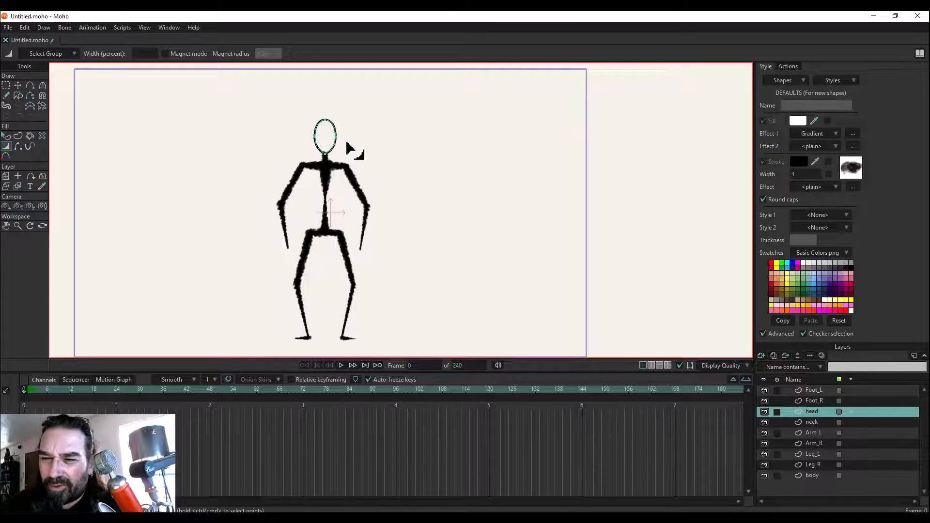
click(7, 86)
drag(286, 96, 371, 147)
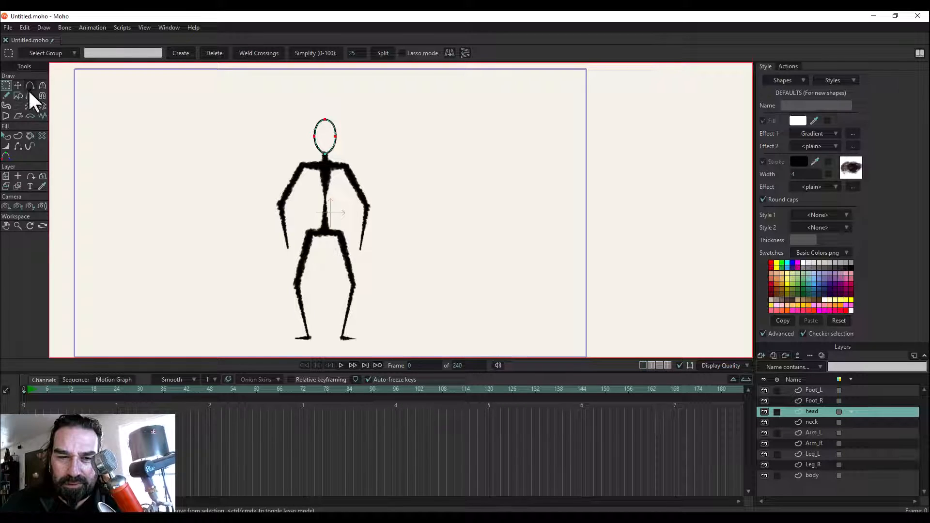
click(6, 146)
drag(344, 145, 340, 138)
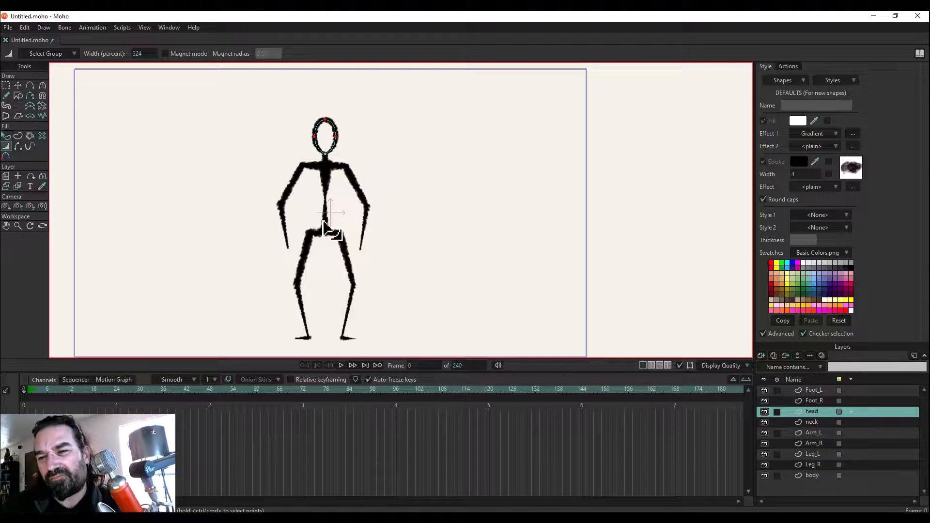
Shift the selected head points slightly left to about X -0.0609, Y 0.5795, and undo the extra upward move.
click(18, 85)
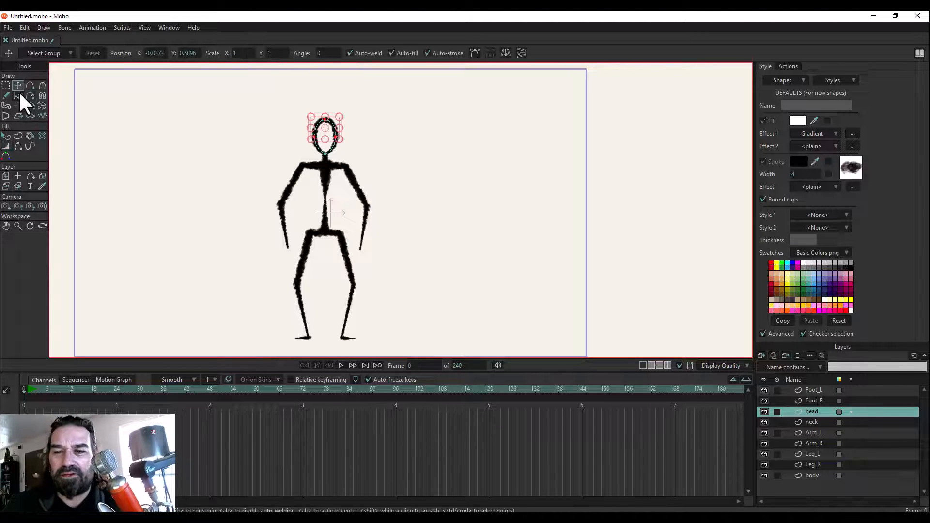
drag(120, 155, 116, 156)
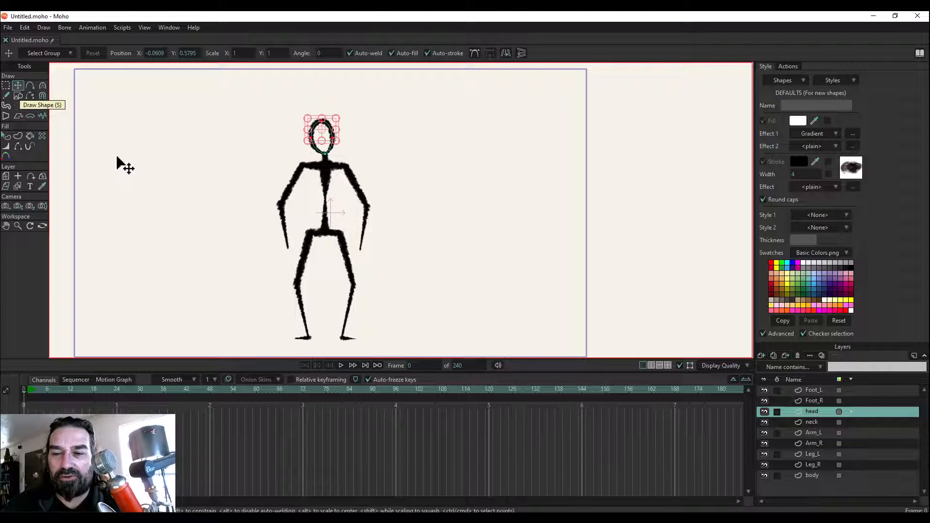
mouse_move(401, 144)
mouse_down()
mouse_move(432, 143)
mouse_move(425, 104)
mouse_move(334, 239)
mouse_move(402, 144)
mouse_move(396, 133)
mouse_up()
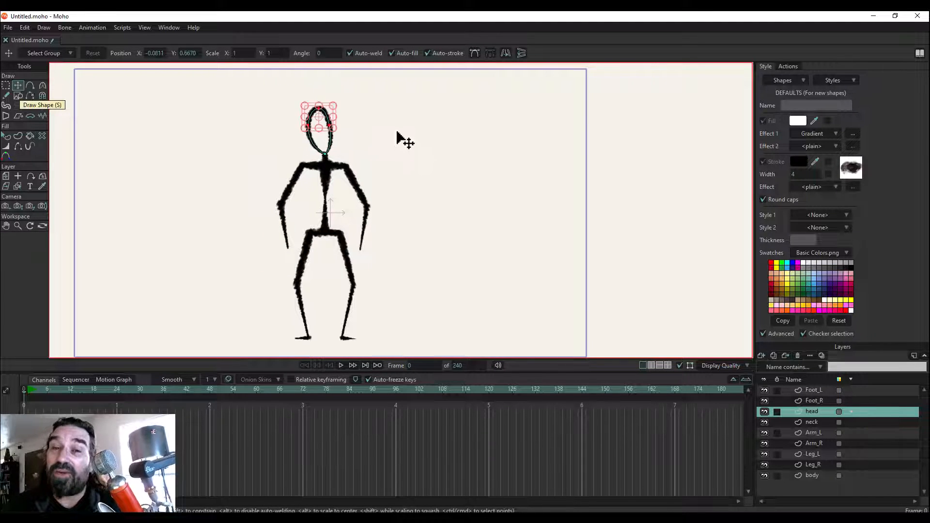
click(25, 27)
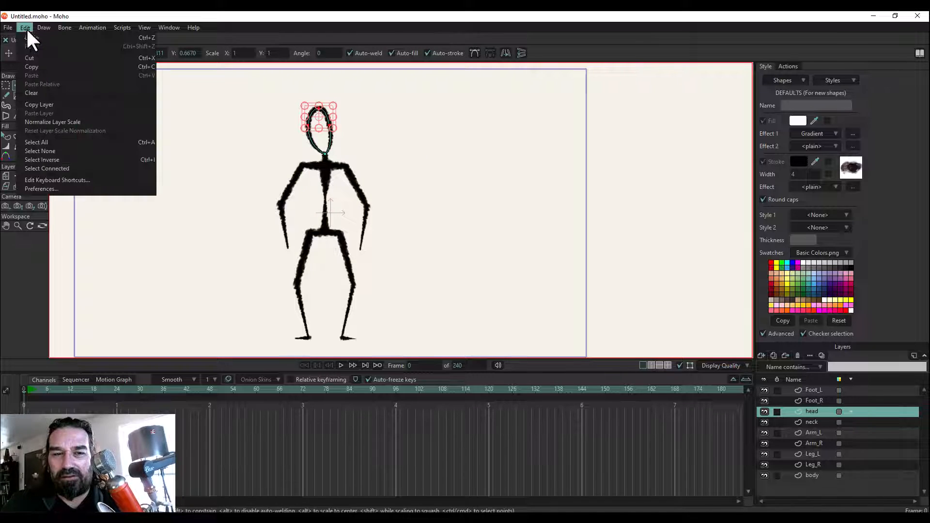
click(39, 37)
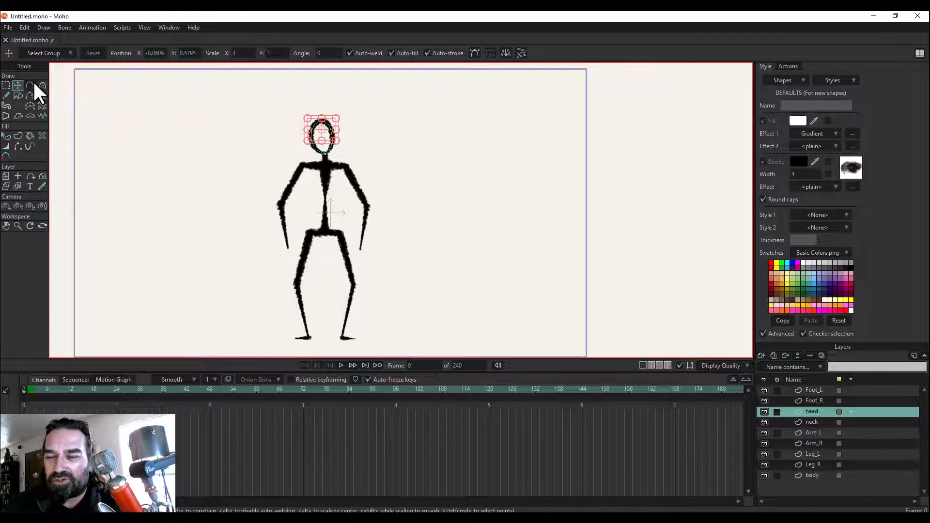
Set an animation key at frame 1 on the "Leg_R" layer with the ankle point at about X -0.1413, Y -0.8627.
click(821, 464)
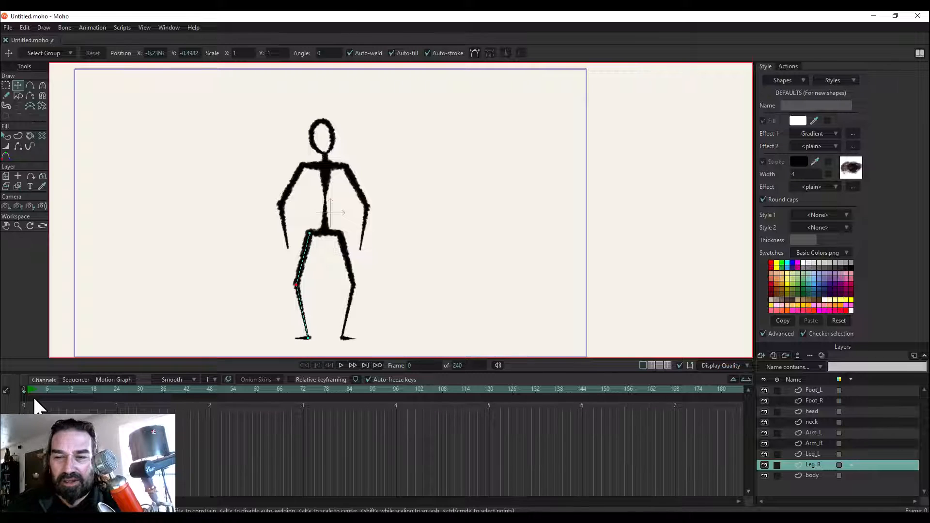
key(ctrl+Right)
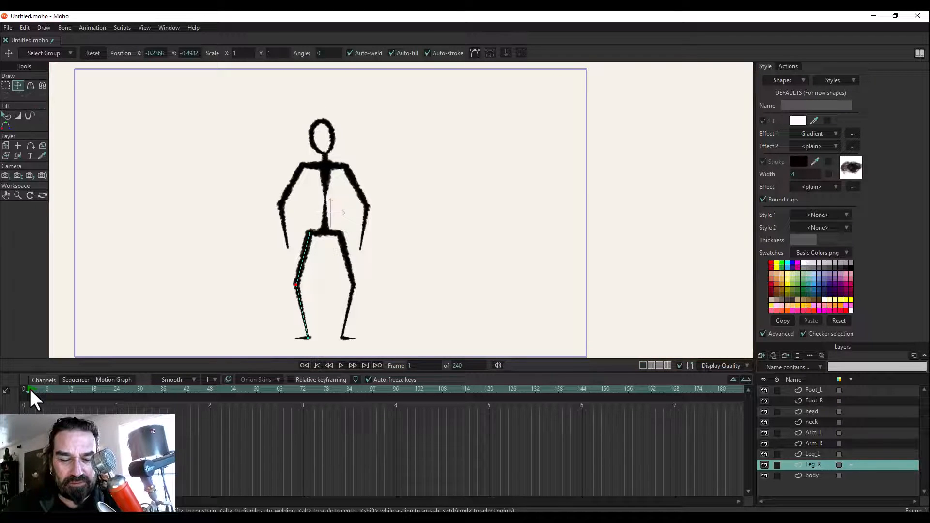
click(309, 336)
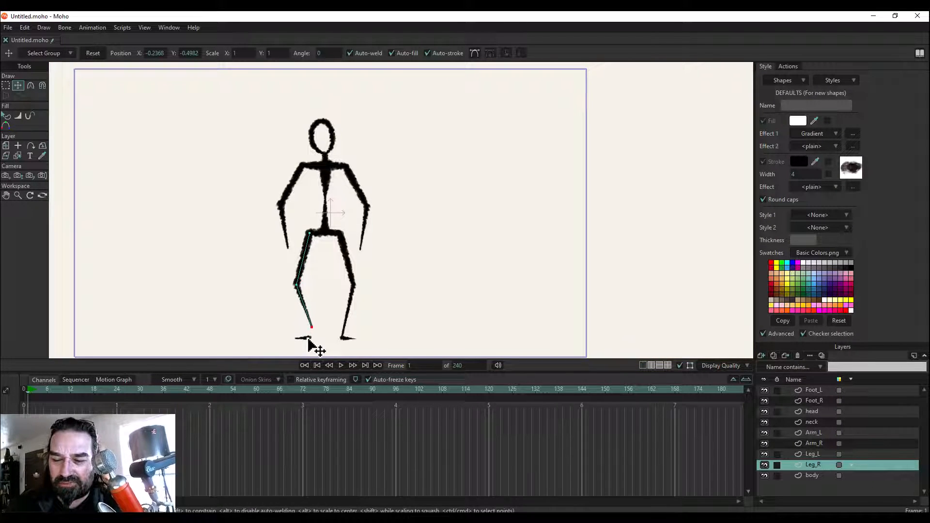
drag(309, 338, 308, 338)
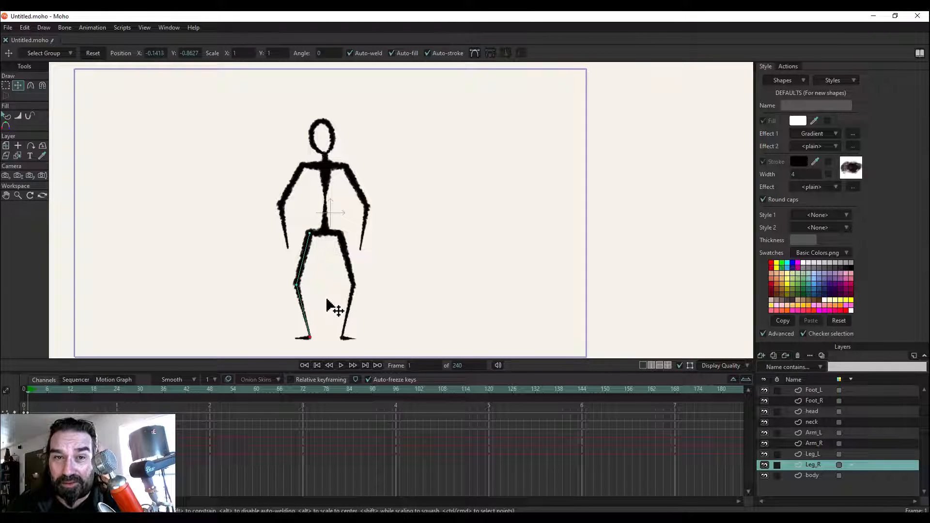
At frame 24, raise the "Leg_R" knee outward and lift the ankle point to about X -0.2254, Y -0.5497.
click(117, 393)
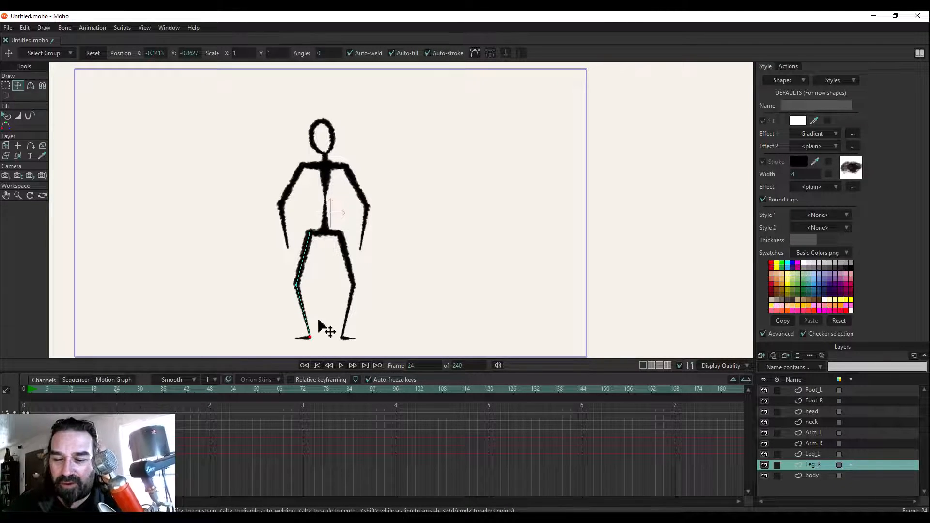
drag(309, 336, 275, 260)
mouse_move(315, 301)
mouse_down()
mouse_move(302, 293)
mouse_move(311, 305)
mouse_up()
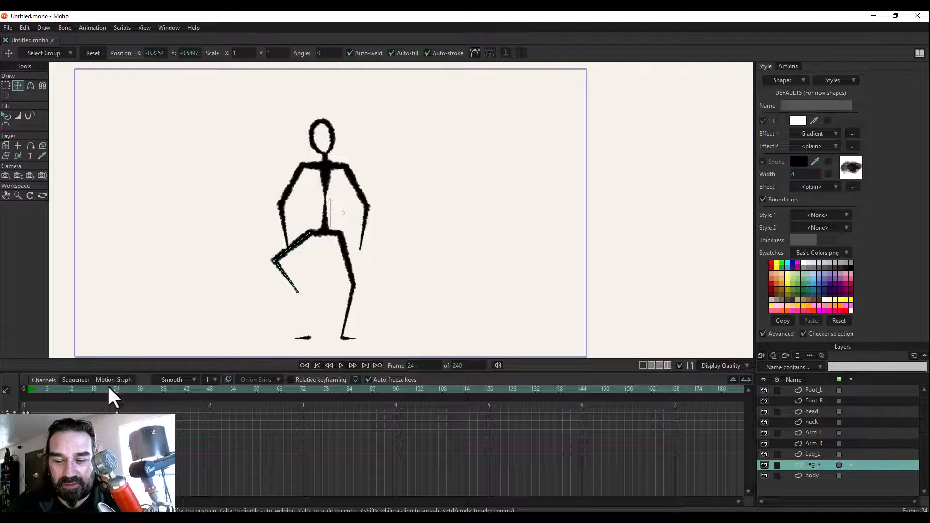
Scrub back and forth between frames 0 and 24 to examine the "Leg_R" leg-raise motion.
scroll(116, 393, up, 20)
scroll(116, 398, down, 8)
scroll(116, 398, up, 8)
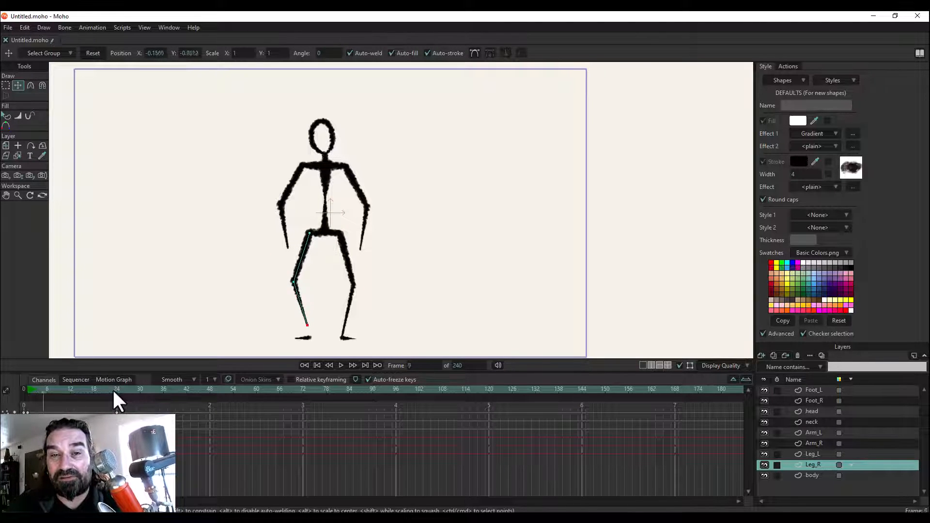
scroll(115, 398, down, 8)
scroll(116, 398, up, 9)
scroll(116, 398, down, 20)
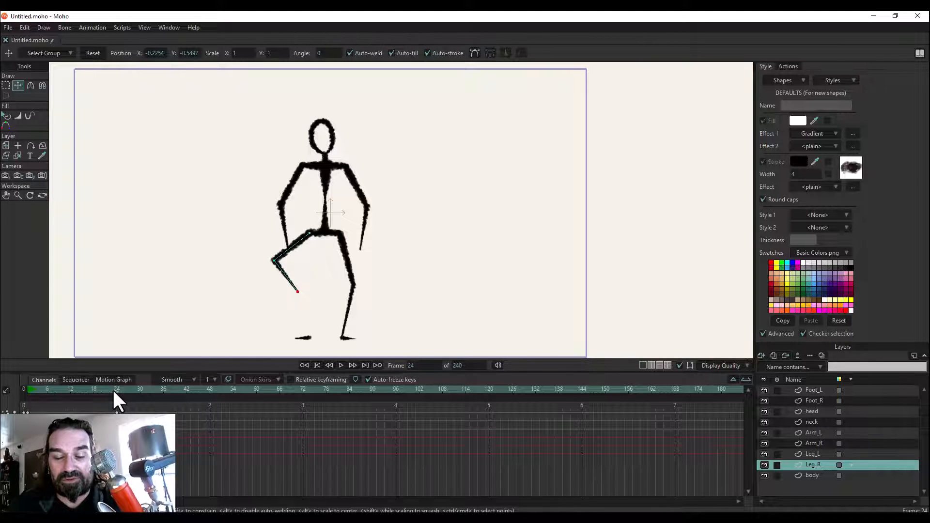
scroll(116, 398, up, 20)
scroll(116, 398, down, 19)
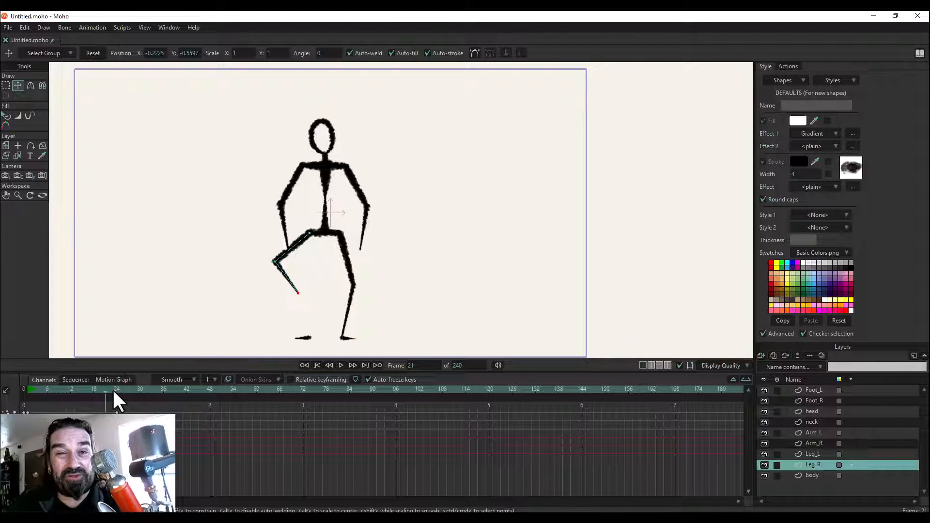
scroll(116, 398, up, 20)
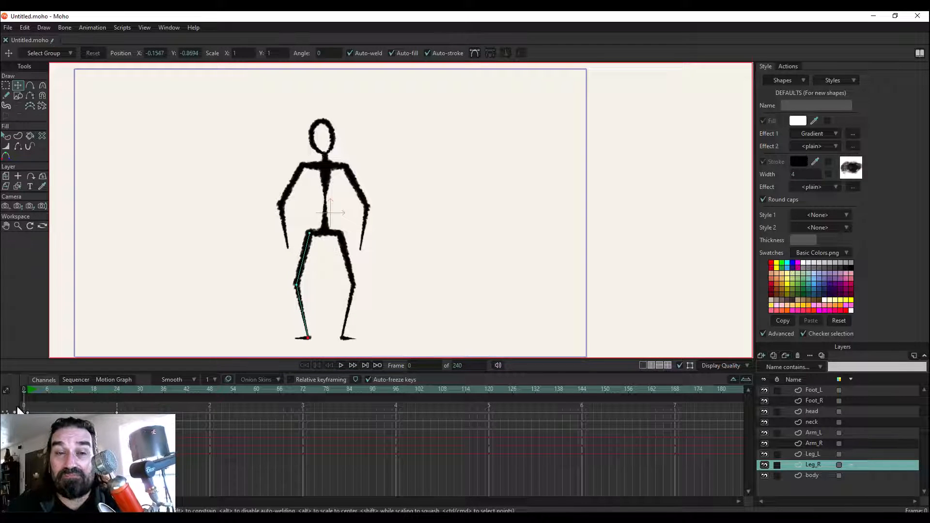
Delete the test keyframes from the "Leg_R" layer, check the following frames, and return to frame 0.
click(6, 86)
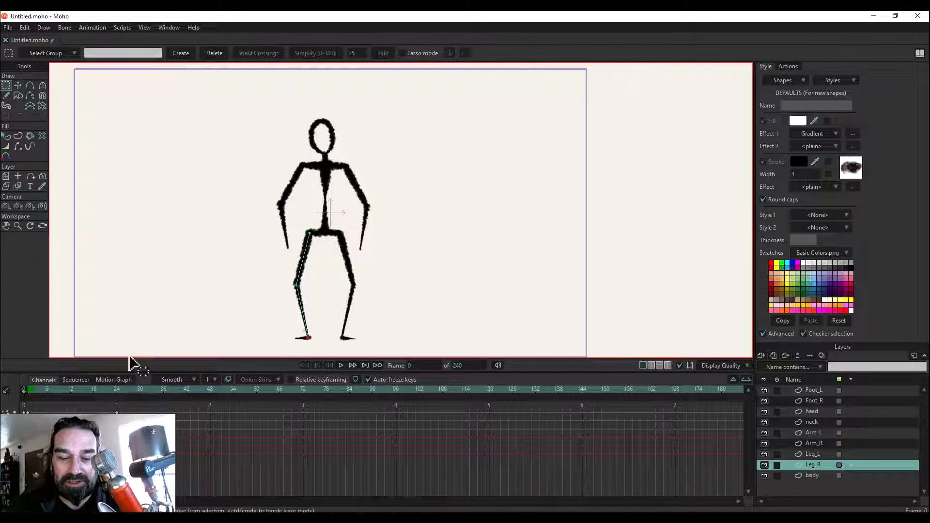
drag(154, 436, 37, 402)
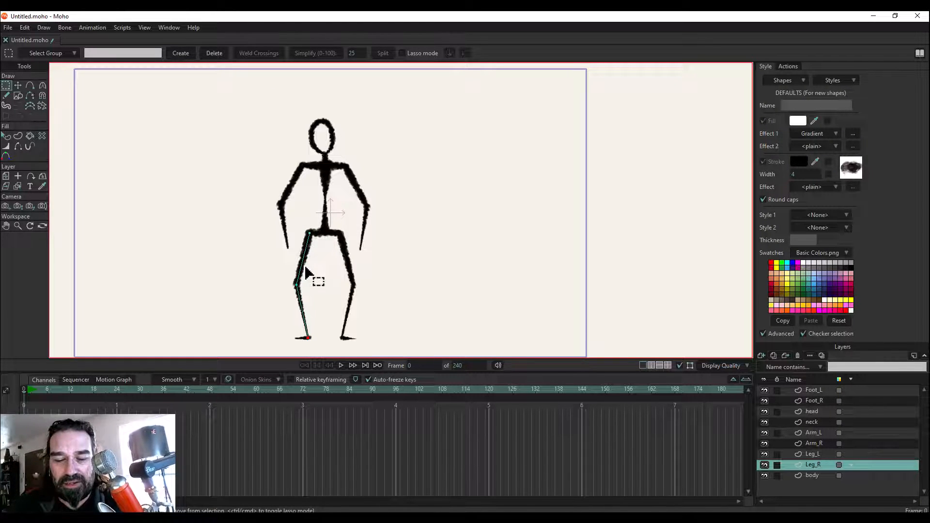
key(Right)
key(Right)
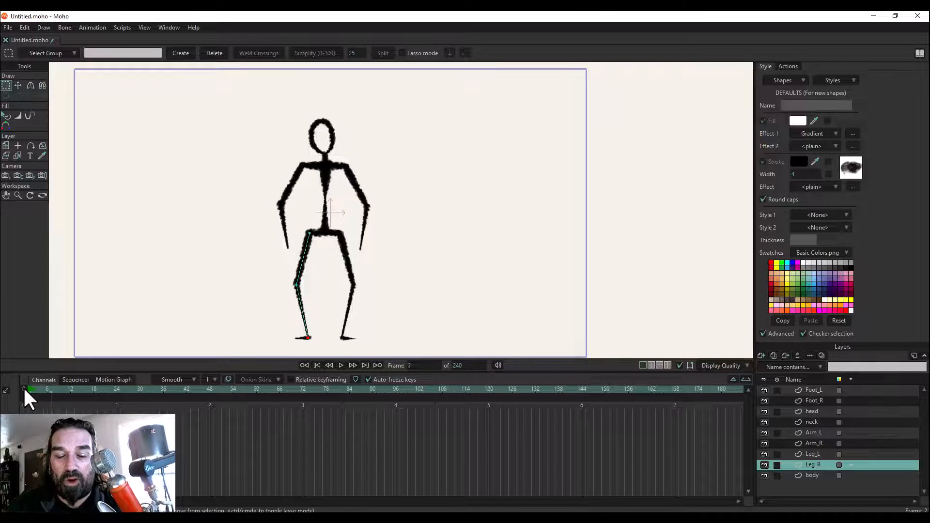
mouse_move(25, 389)
mouse_down()
mouse_move(276, 389)
mouse_move(23, 389)
mouse_up()
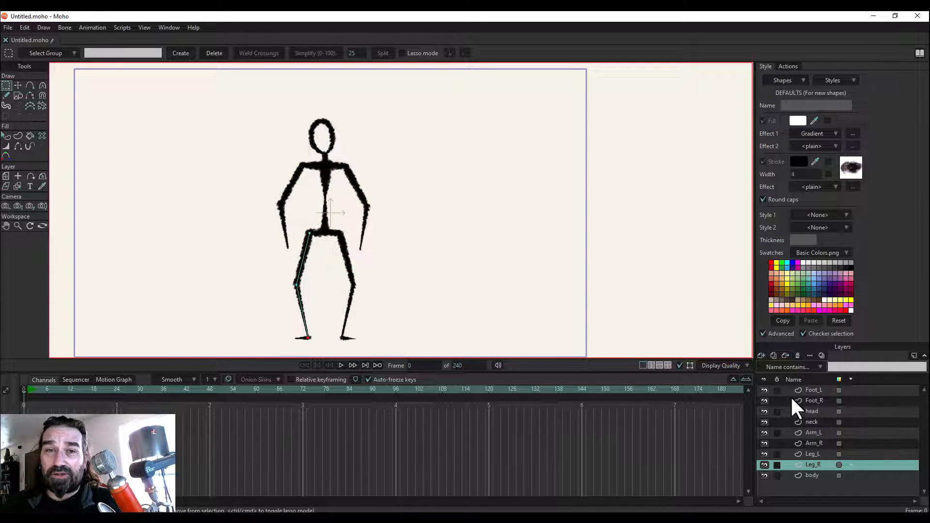
Group all layers from "Foot_L" through "body" and name the new group "Dude".
click(815, 473)
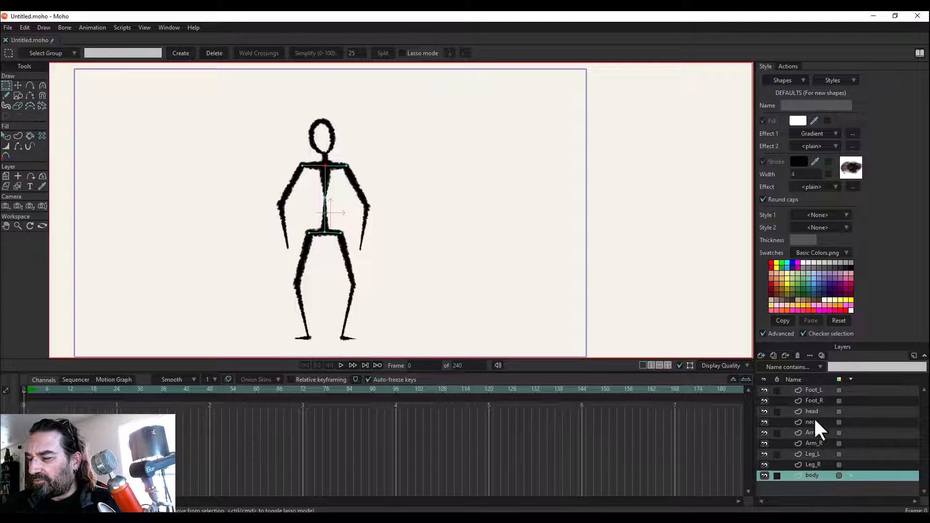
click(815, 390)
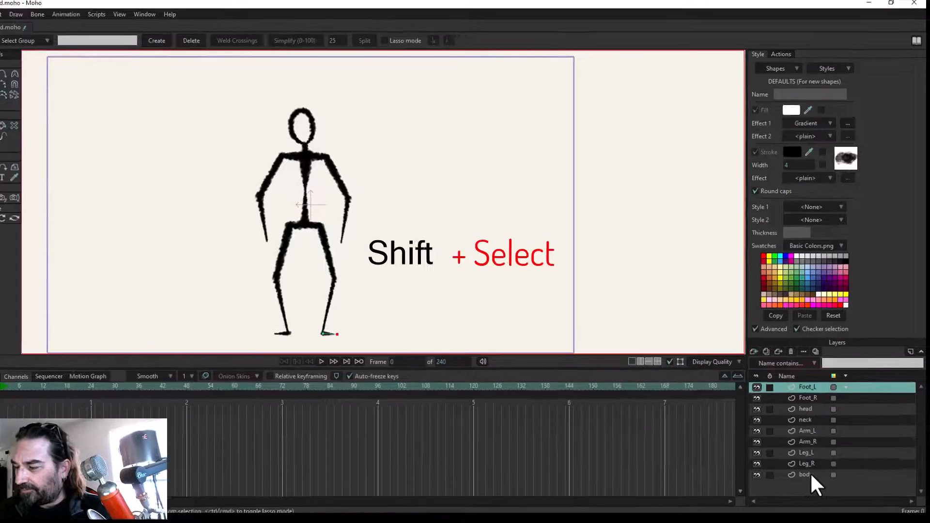
shift+click(818, 475)
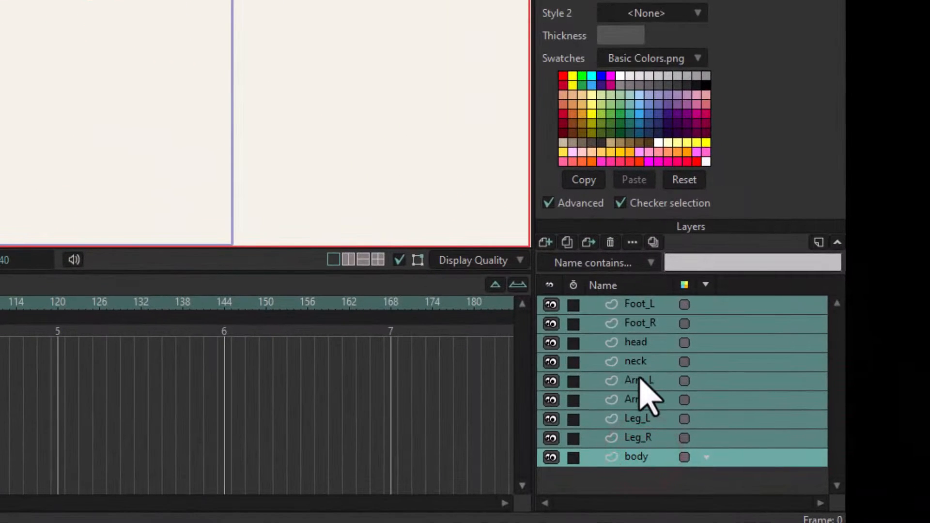
right_click(640, 378)
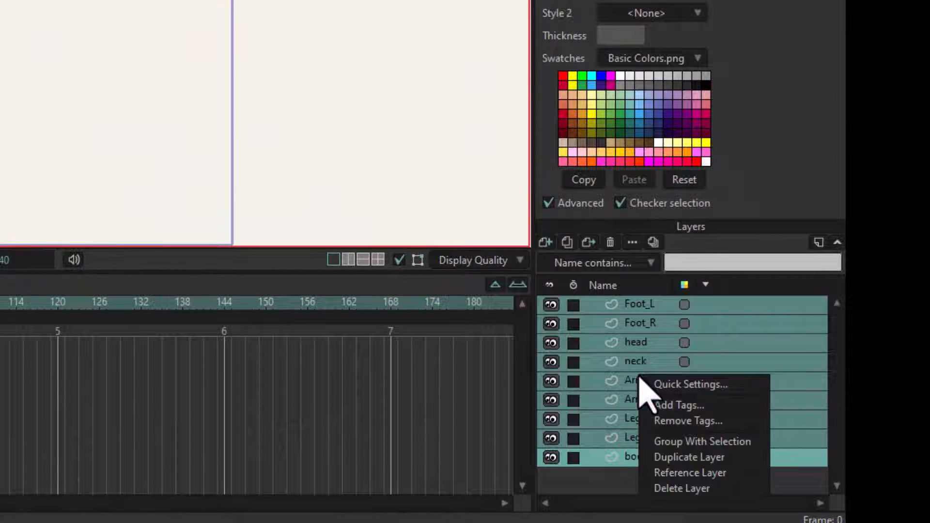
click(677, 446)
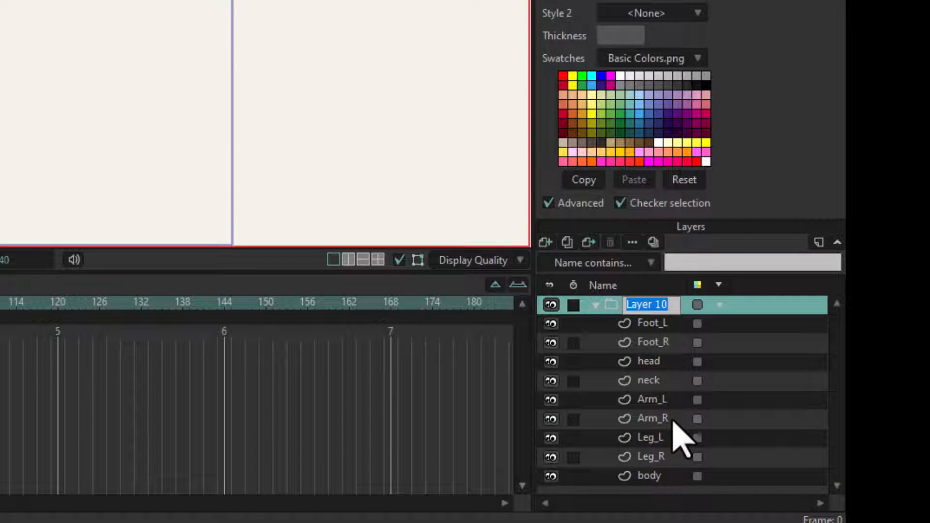
text(Dude)
key(Return)
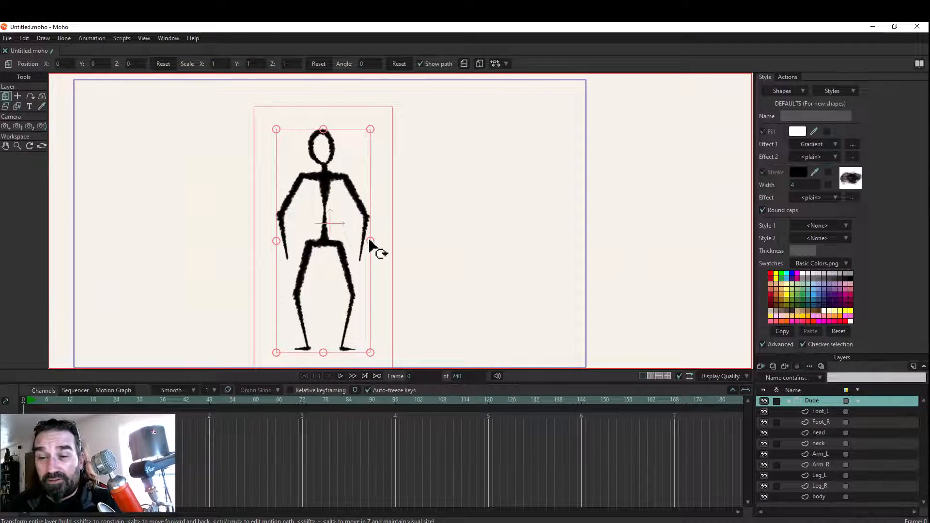
Move the whole "Dude" group to about X -0.1615, Y 0.0438, and select its "Foot_L" layer.
drag(353, 239, 327, 234)
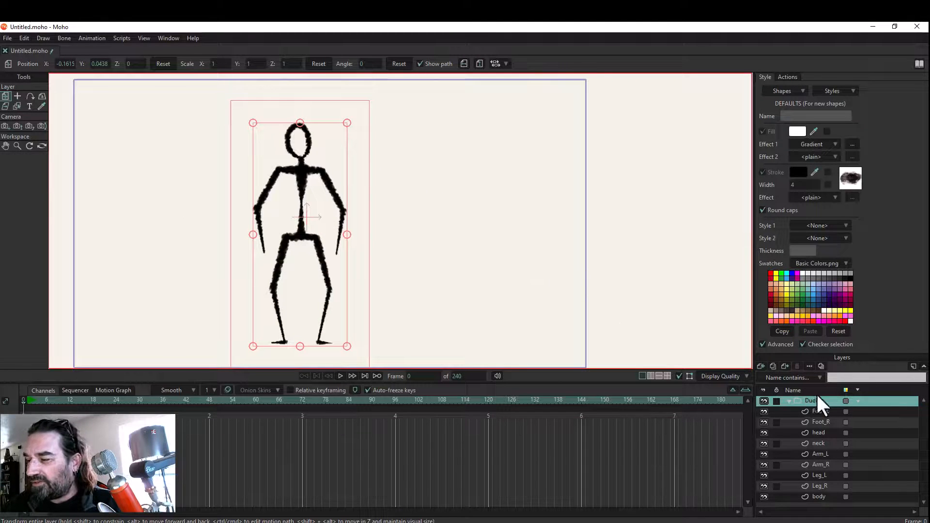
click(826, 410)
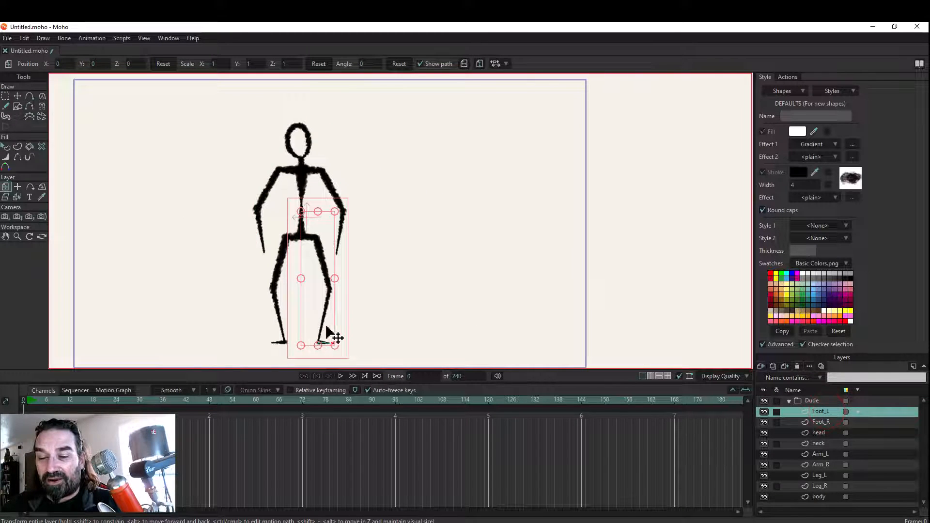
Move the whole Dude group slightly left and up, to about X -0.30, Y 0.09, and convert it to a bone layer.
drag(355, 308, 411, 293)
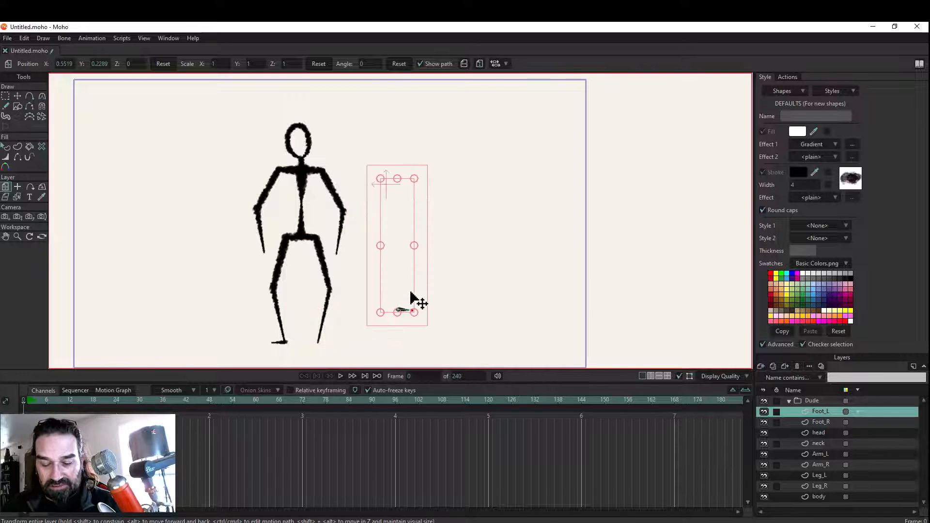
key(ctrl+z)
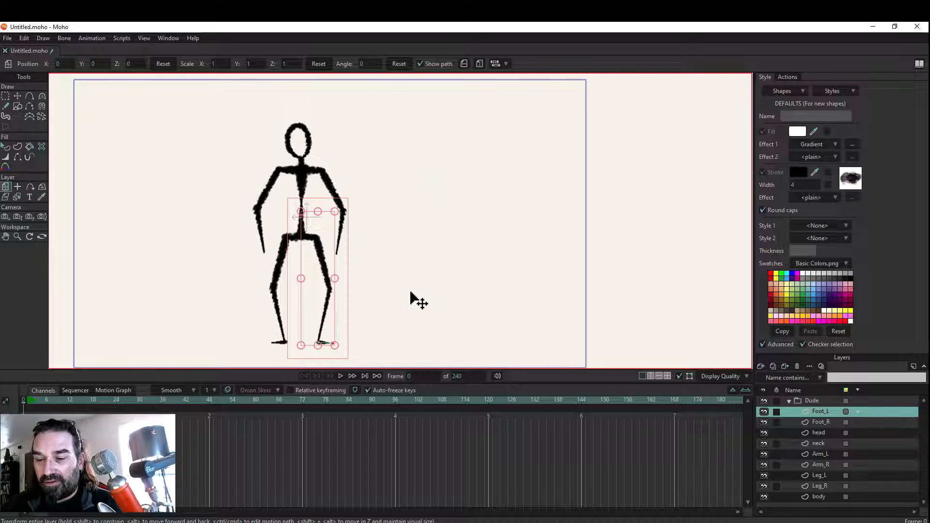
click(816, 400)
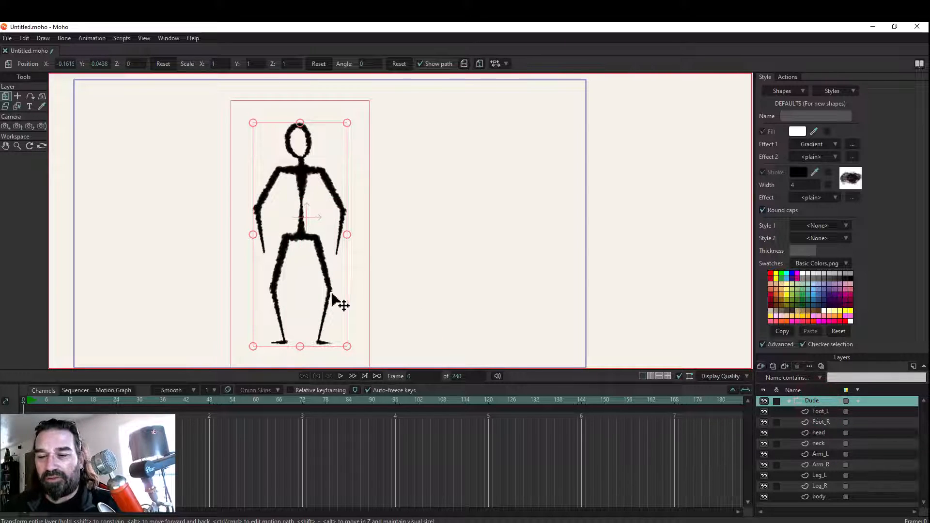
mouse_move(329, 290)
mouse_down()
mouse_move(405, 291)
mouse_move(297, 290)
mouse_move(313, 289)
mouse_up()
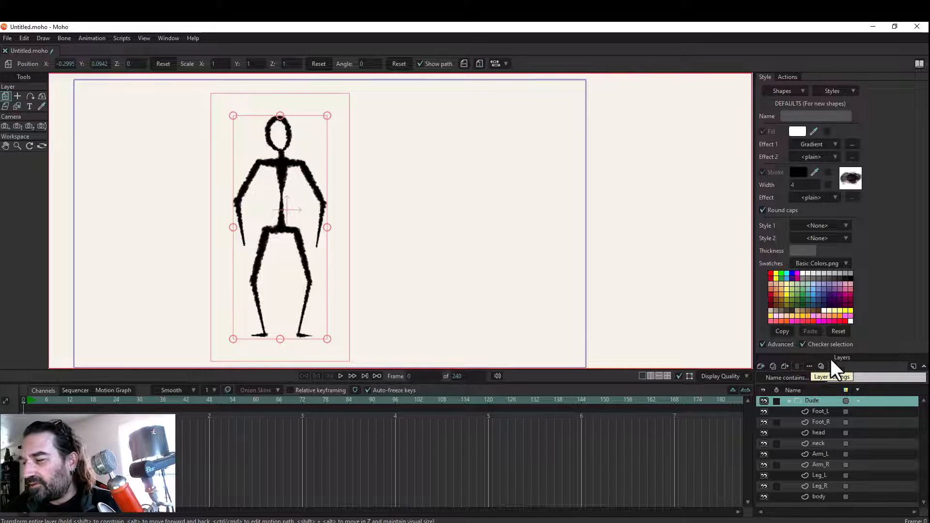
right_click(827, 396)
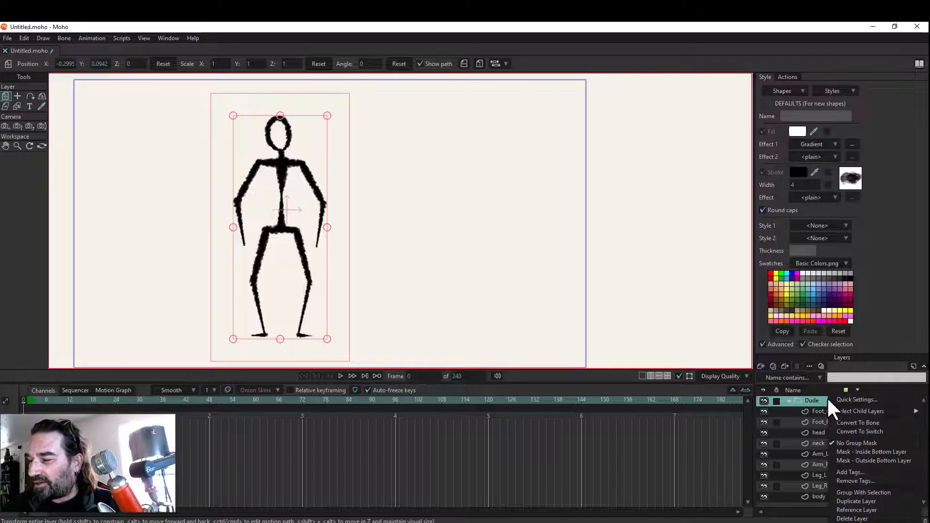
click(868, 423)
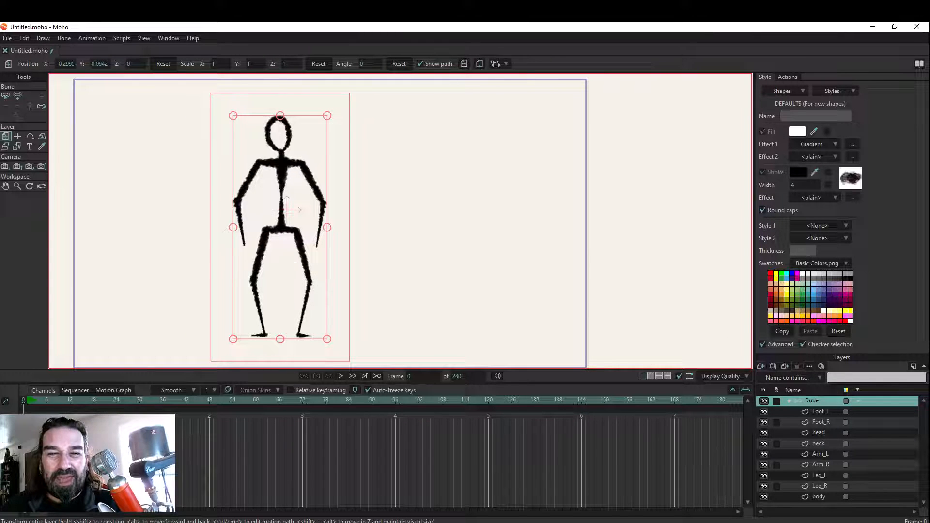
Add a horizontal bone about 0.32 long beside the figure's hips and name it Root.
click(17, 97)
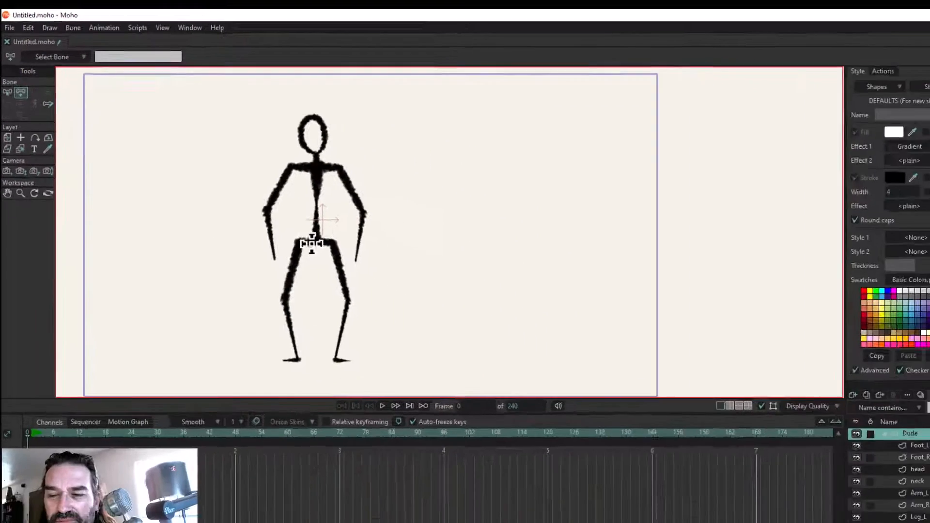
scroll(552, 393, up, 3)
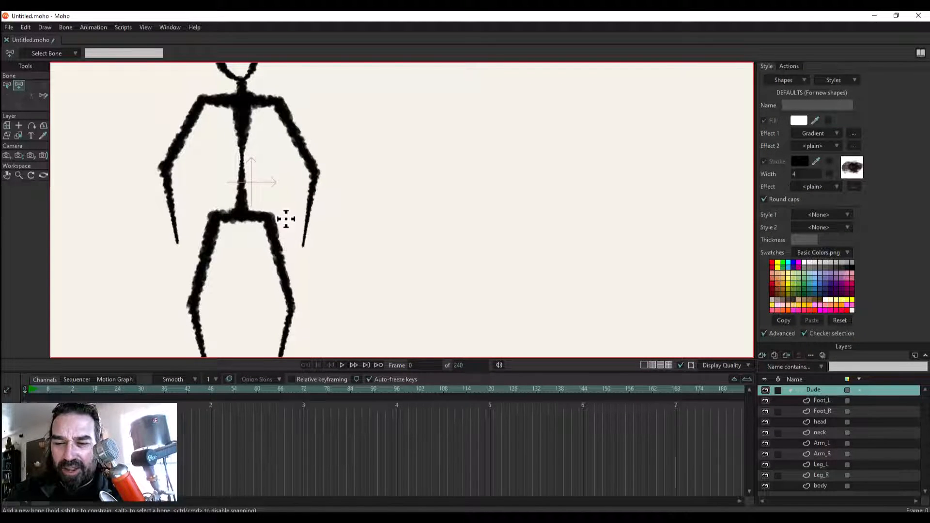
drag(285, 219, 363, 216)
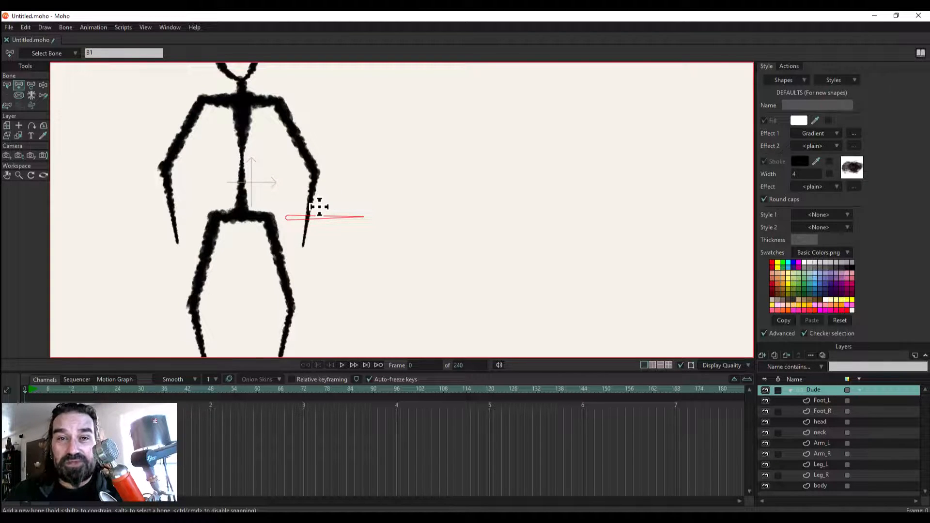
click(97, 52)
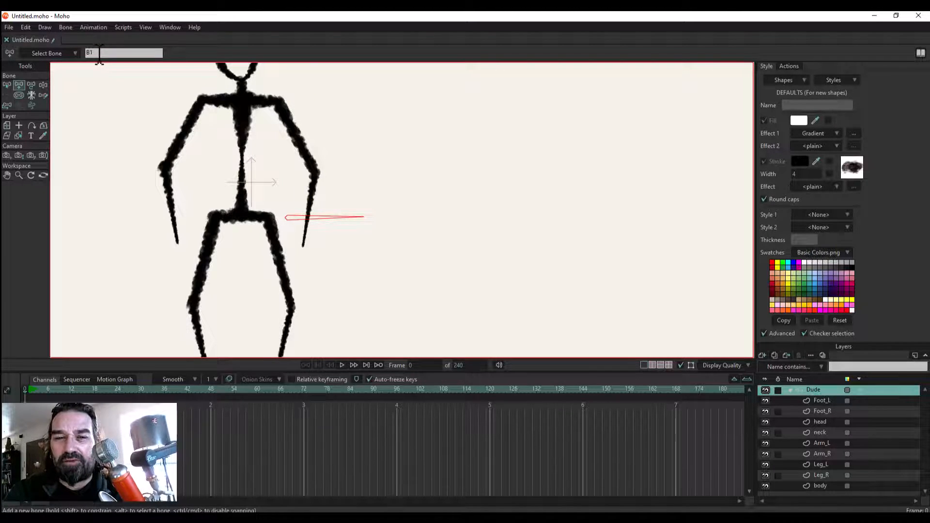
double_click(99, 52)
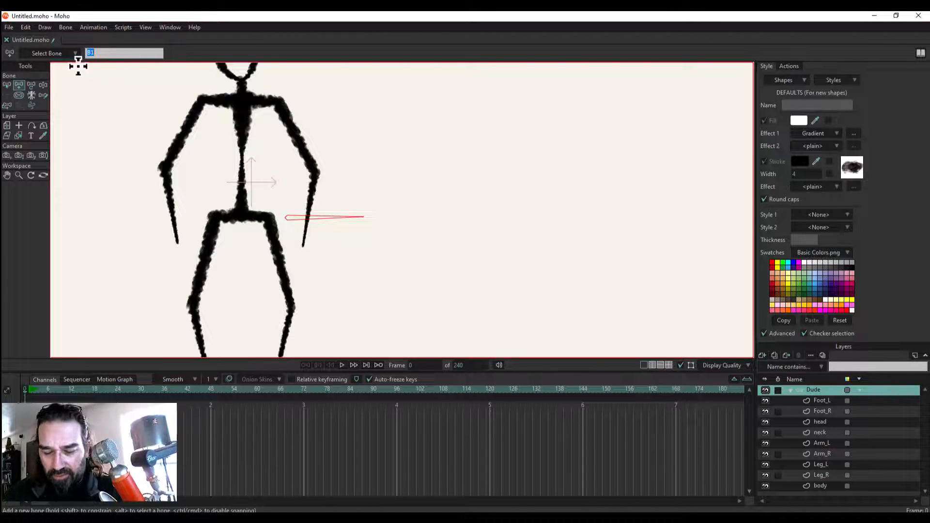
key(Return)
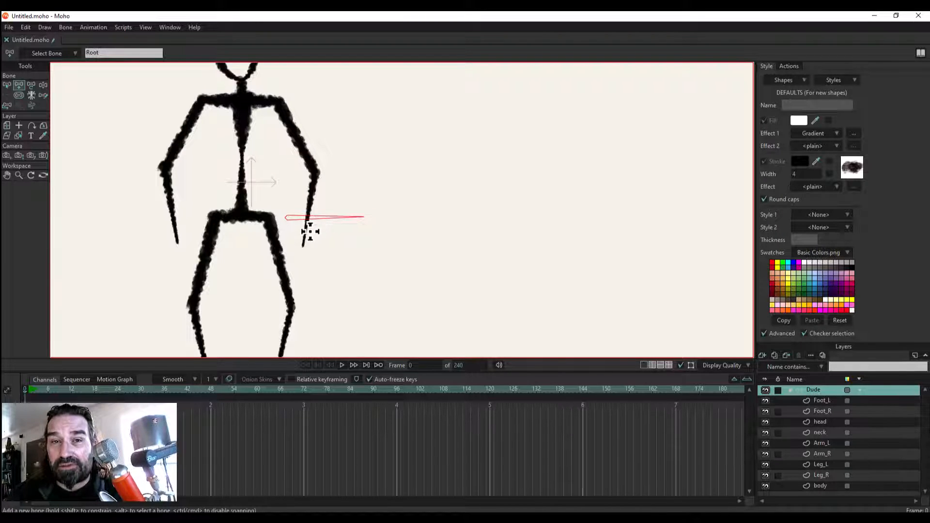
Shorten the Root bone to about 0.26, keep it nearly horizontal, and place it at about X 0.17, Y -0.14.
click(6, 85)
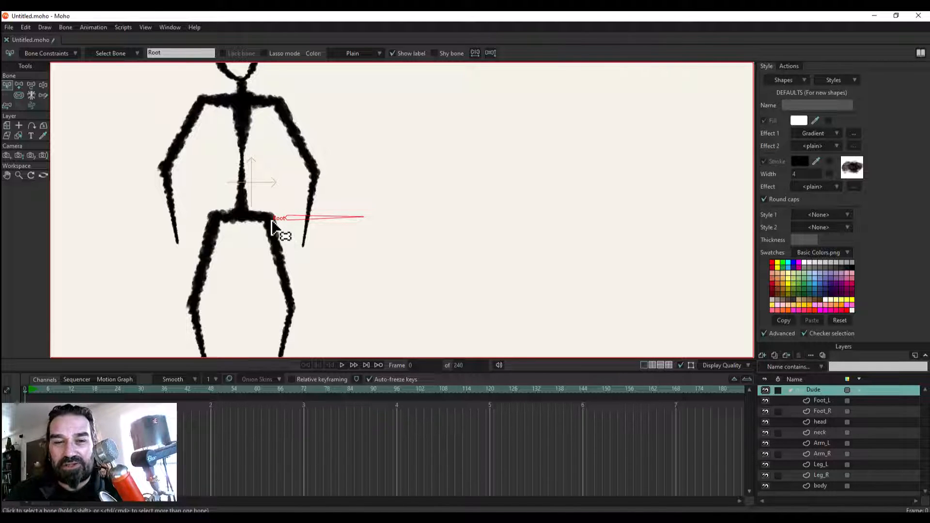
click(31, 85)
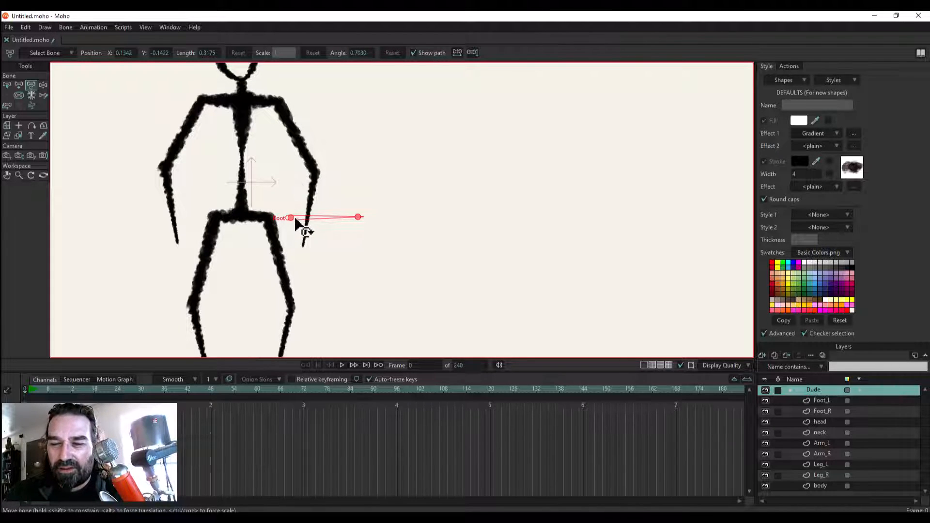
drag(292, 218, 302, 219)
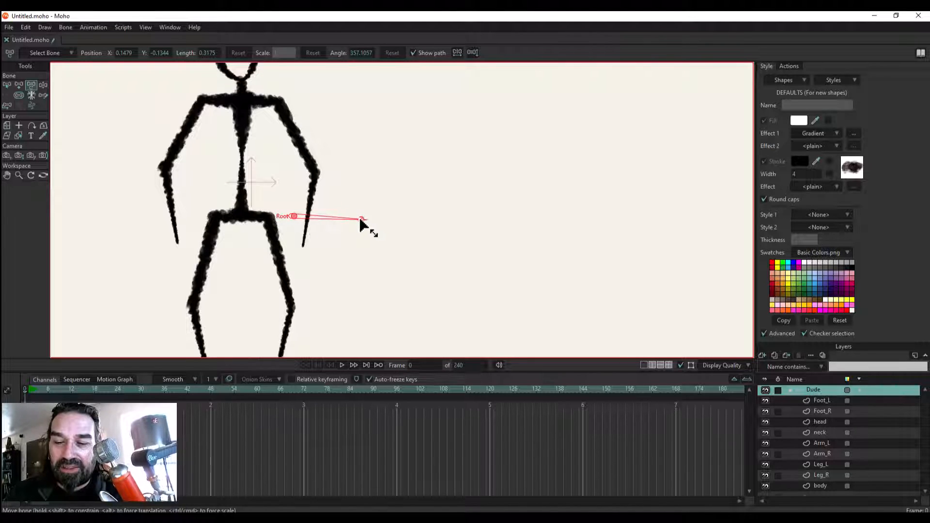
drag(362, 219, 350, 217)
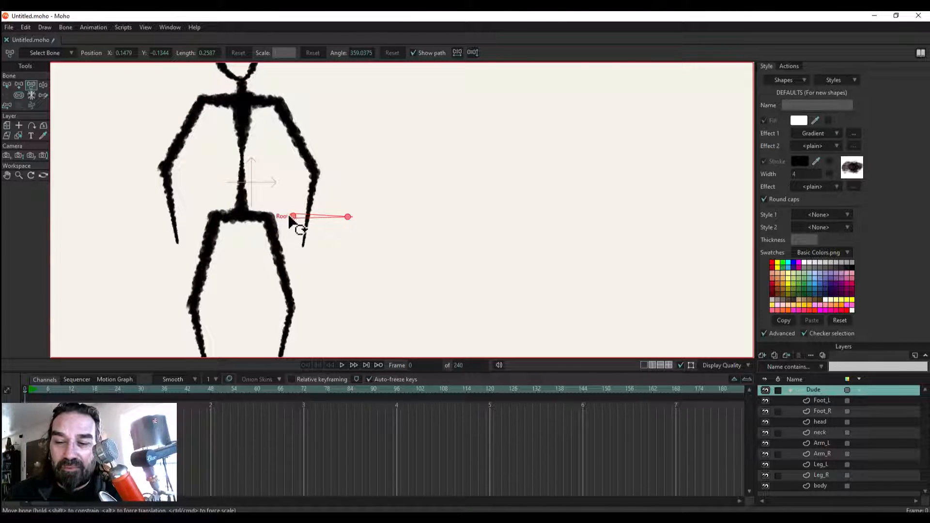
drag(292, 216, 306, 226)
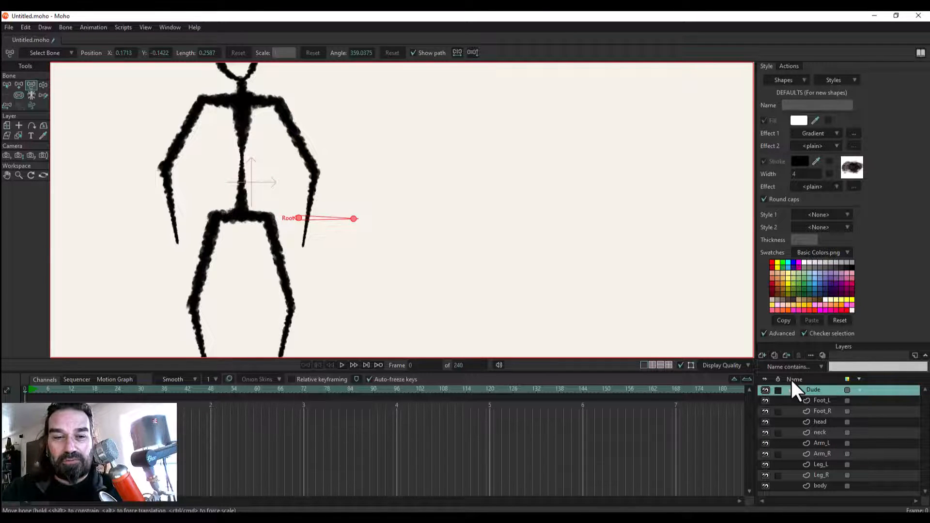
Try manipulating the Root bone, and set its bone strength to 0.
click(42, 85)
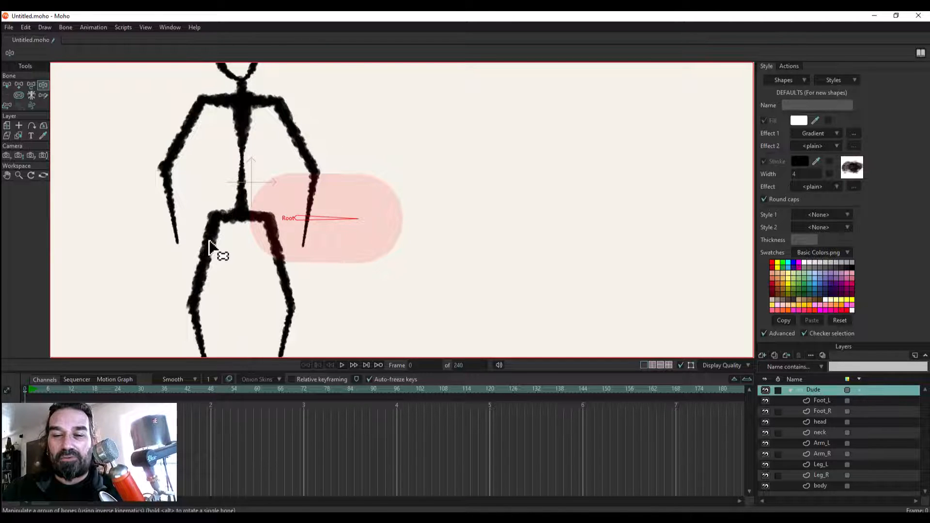
mouse_move(315, 217)
mouse_down()
mouse_move(339, 217)
mouse_move(335, 181)
mouse_move(246, 208)
mouse_move(314, 230)
mouse_move(268, 224)
mouse_move(300, 214)
mouse_up()
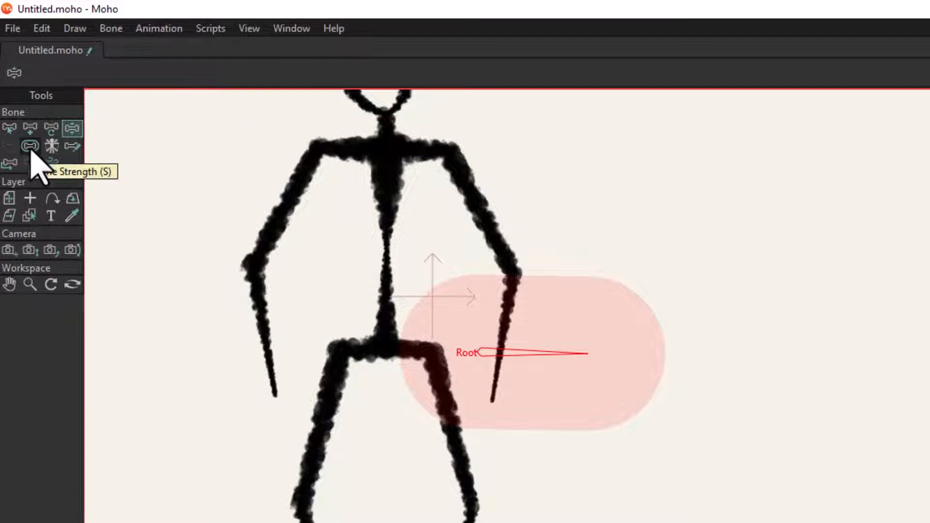
click(30, 146)
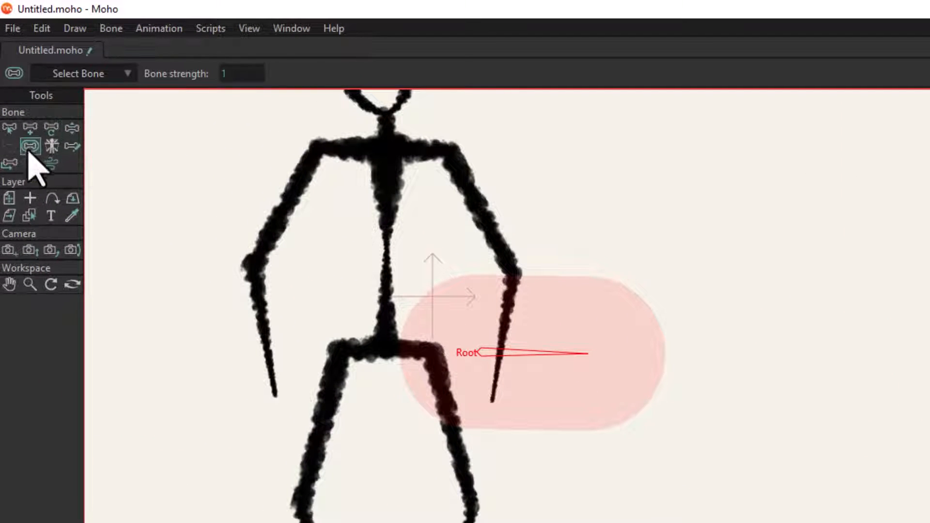
drag(601, 317, 606, 322)
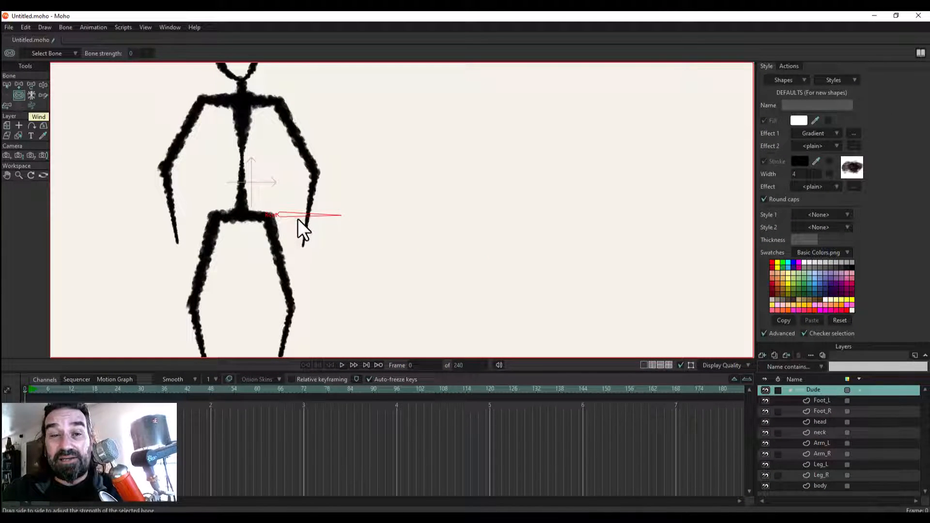
With the Root bone as parent, add a chain of three bones up the spine from the hips to the shoulder line.
click(6, 84)
click(333, 240)
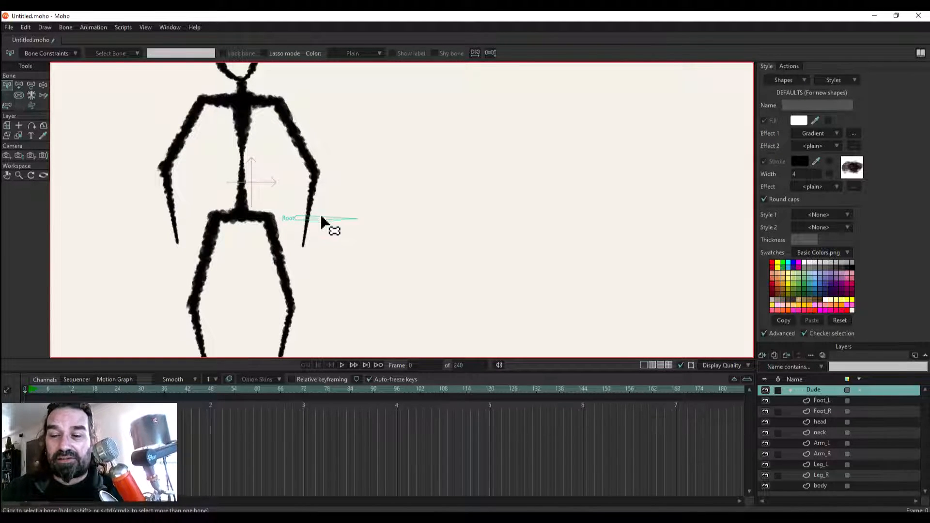
click(320, 220)
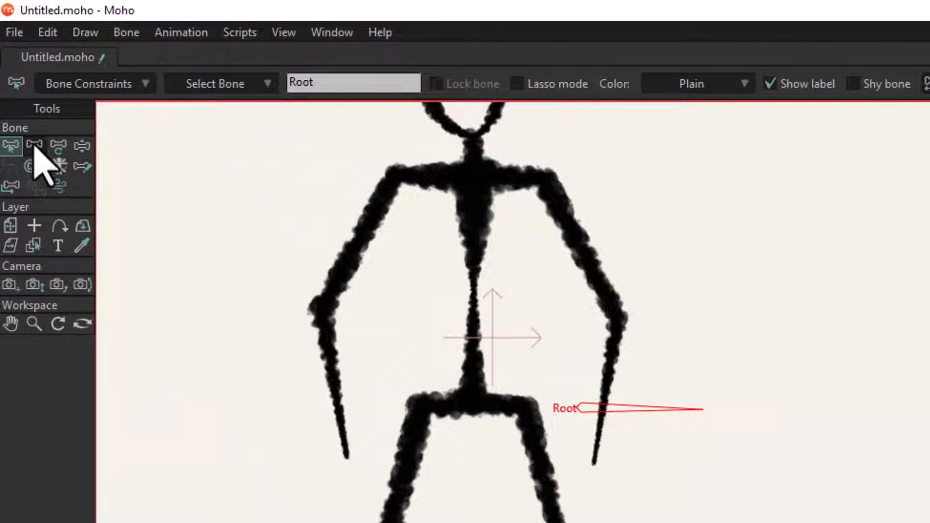
click(34, 145)
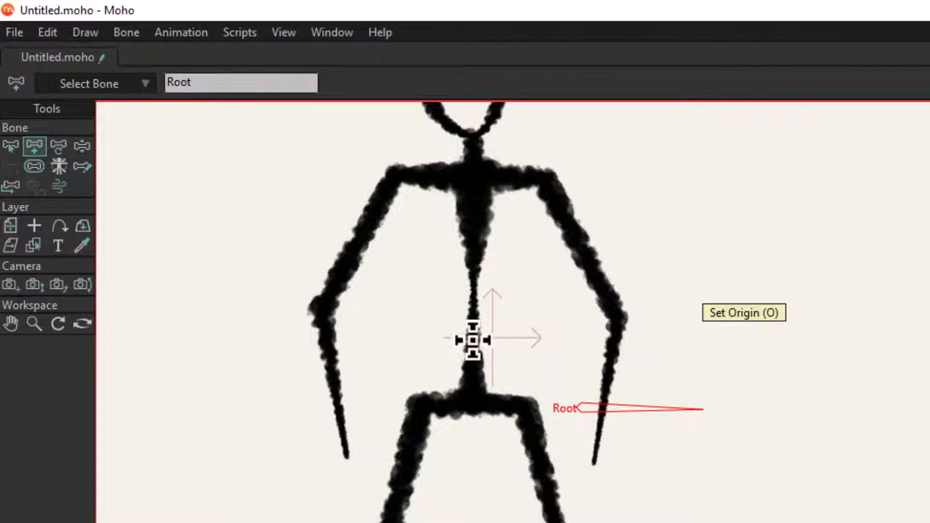
click(475, 402)
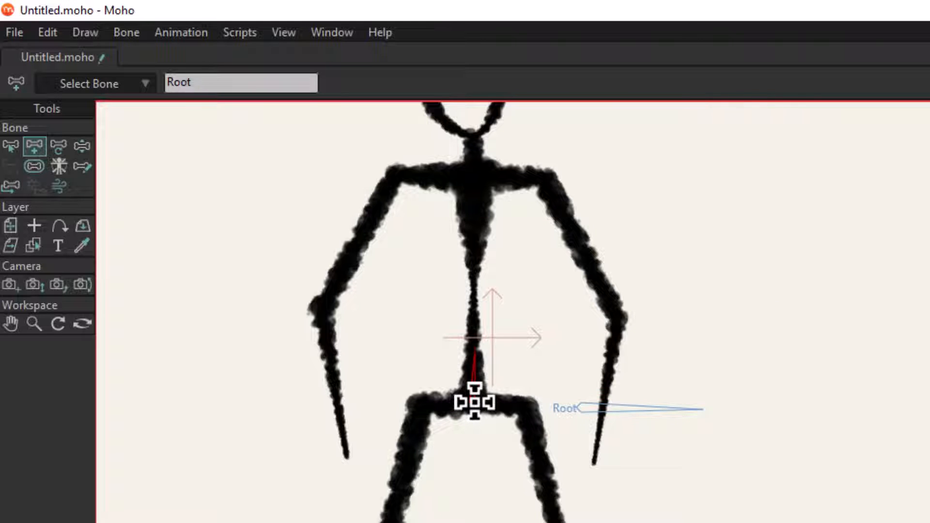
drag(475, 402, 487, 332)
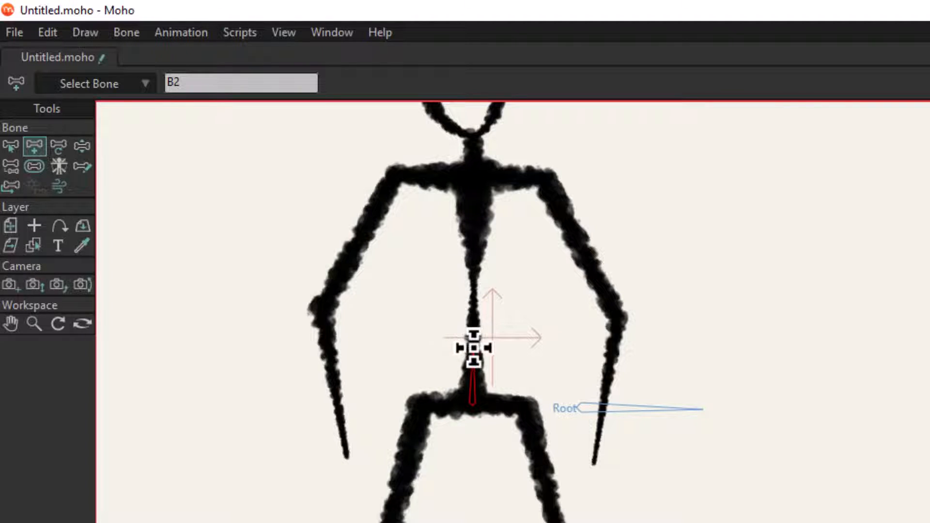
drag(474, 348, 478, 301)
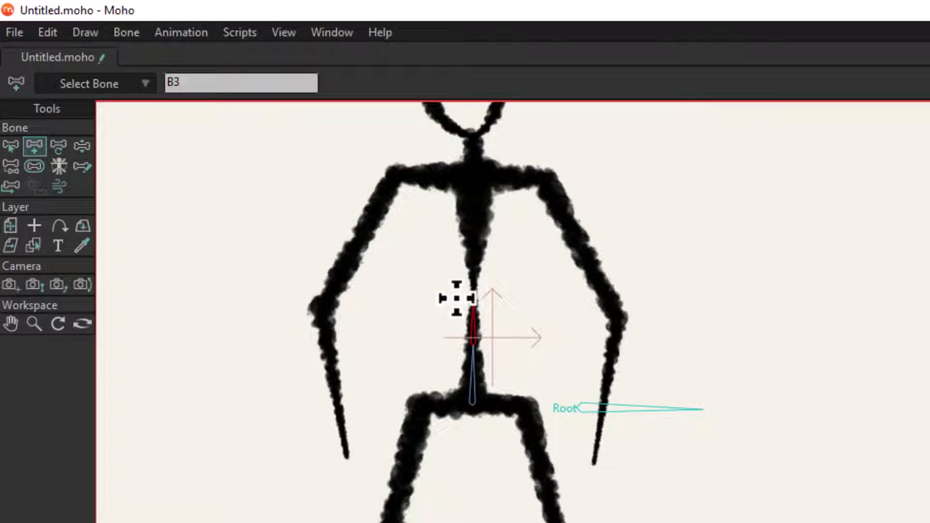
click(472, 298)
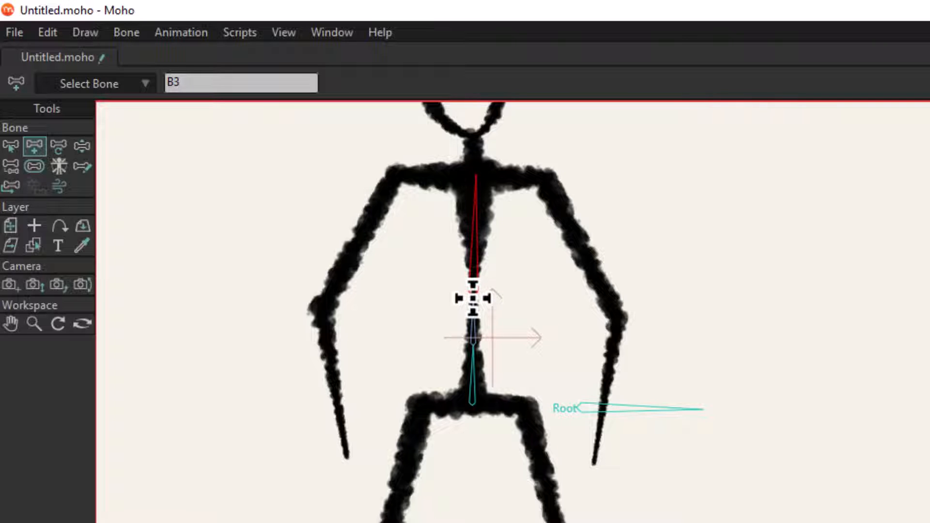
drag(472, 298, 488, 183)
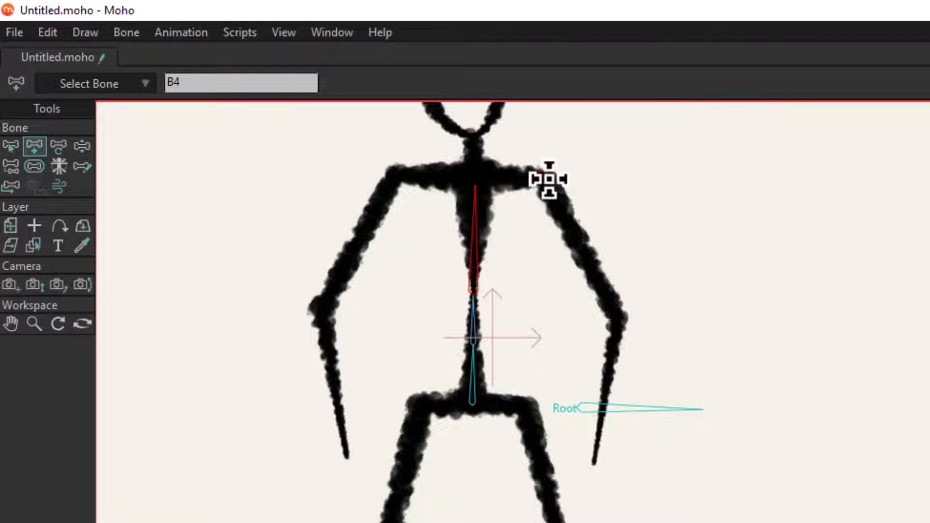
Add an upper-arm bone from shoulder to elbow and a forearm bone from elbow to hand on the figure's left arm.
drag(548, 180, 549, 179)
drag(581, 241, 619, 317)
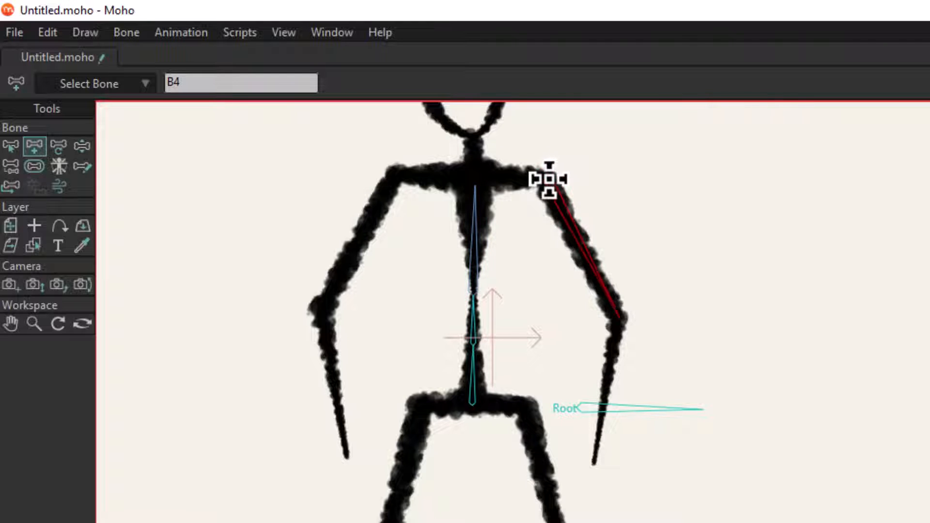
click(622, 319)
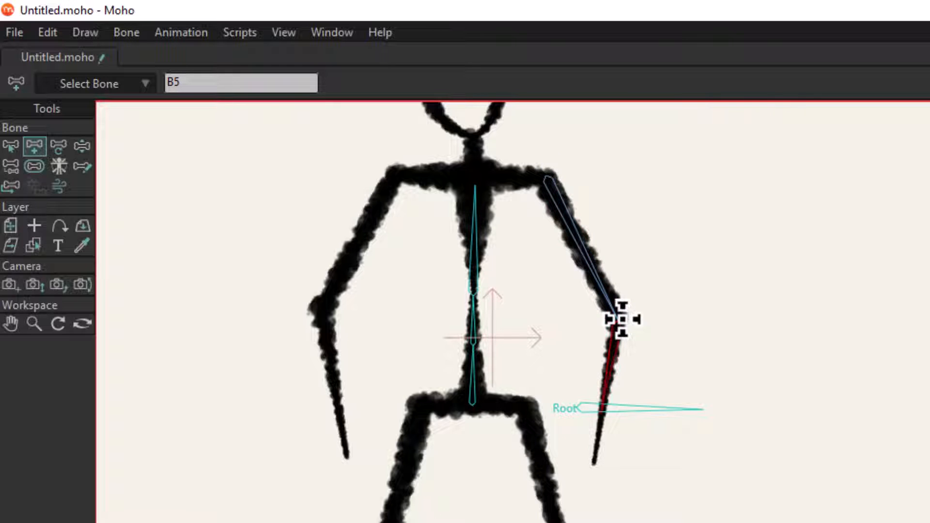
drag(623, 319, 593, 463)
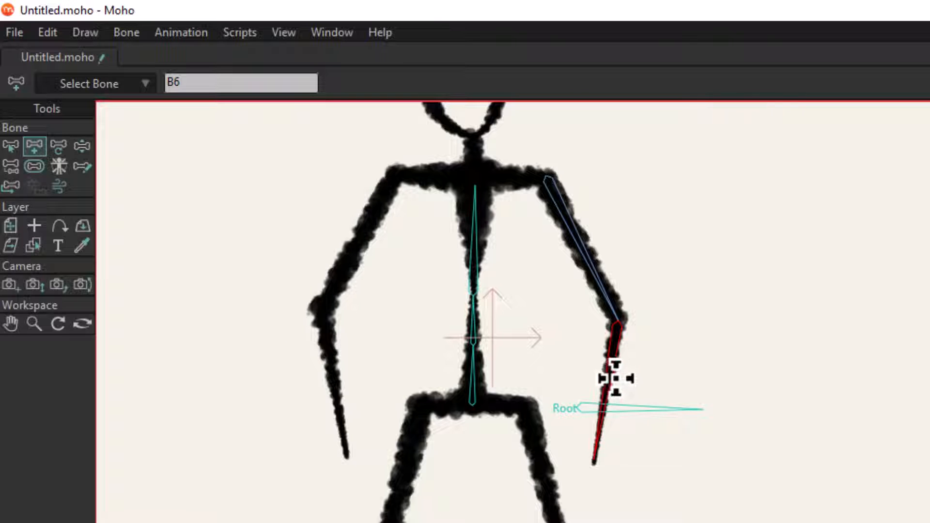
With the top spine bone as parent, add an upper-arm bone from shoulder to elbow on the figure's right arm.
click(11, 146)
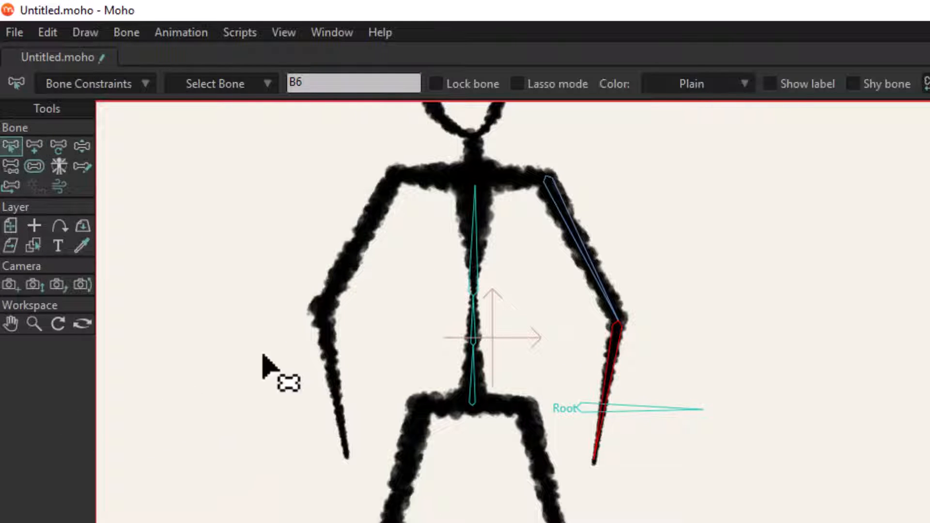
click(472, 225)
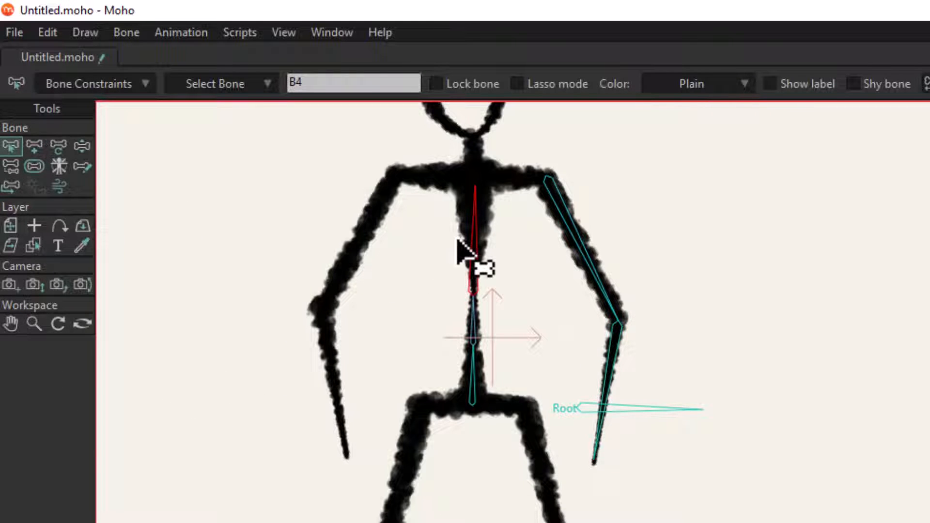
click(34, 146)
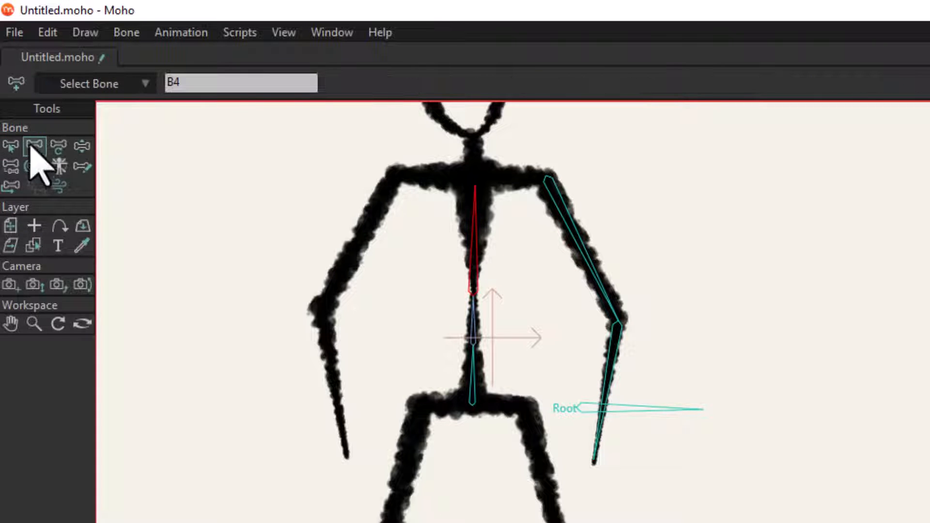
drag(396, 174, 319, 300)
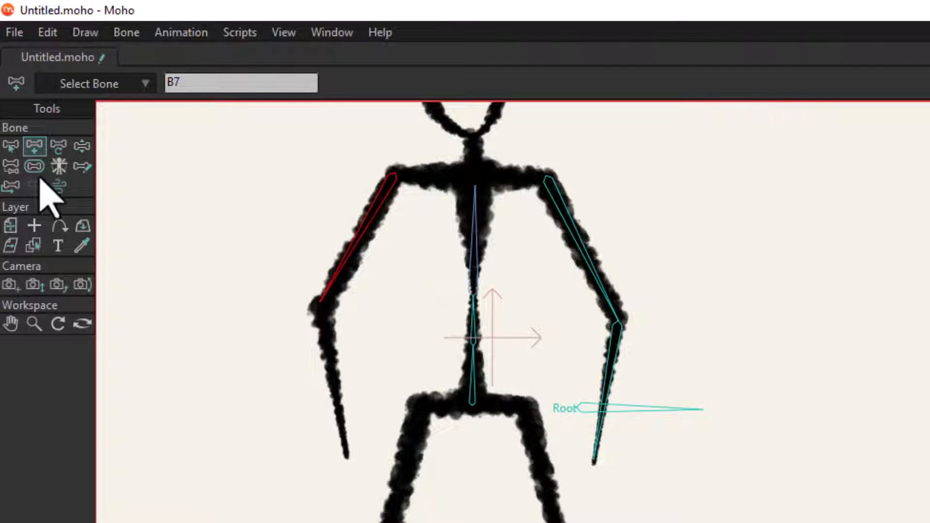
Add a forearm bone from elbow to hand on the figure's right arm and reparent it to that arm's upper-arm bone.
click(12, 146)
click(609, 362)
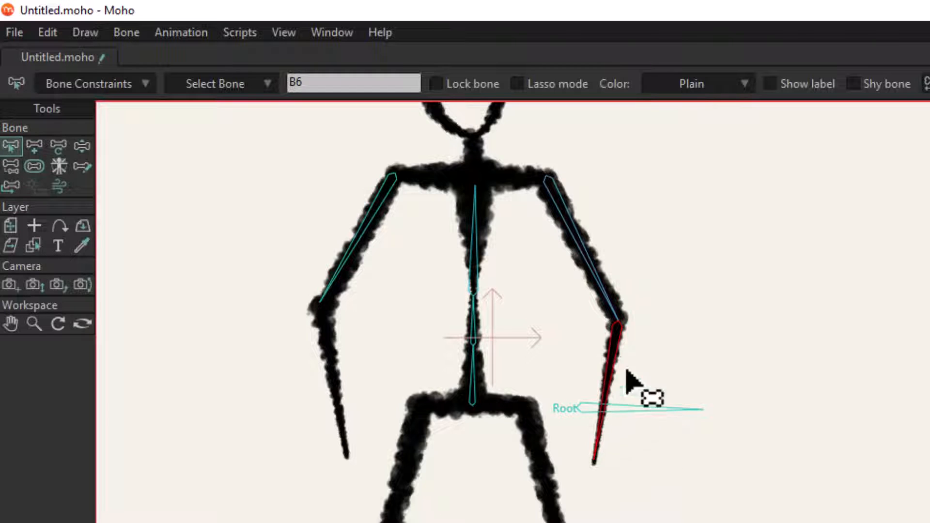
click(34, 145)
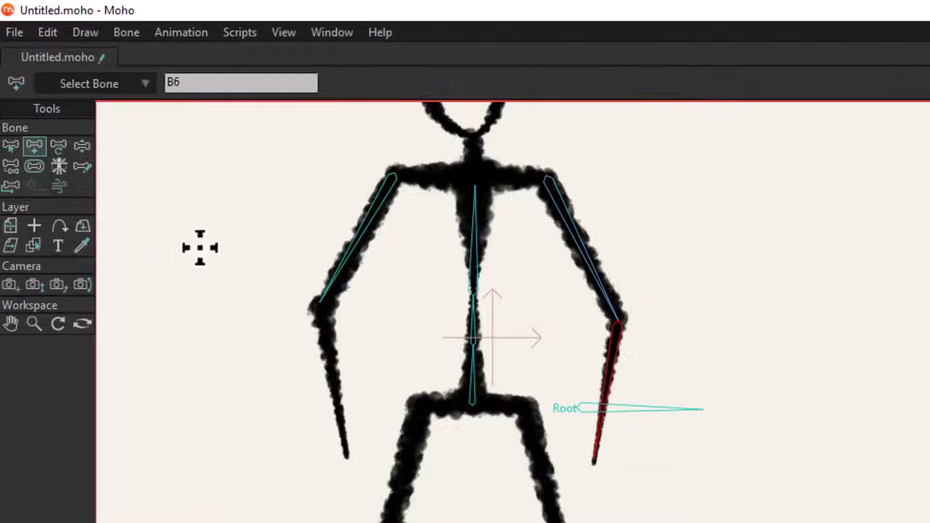
click(321, 305)
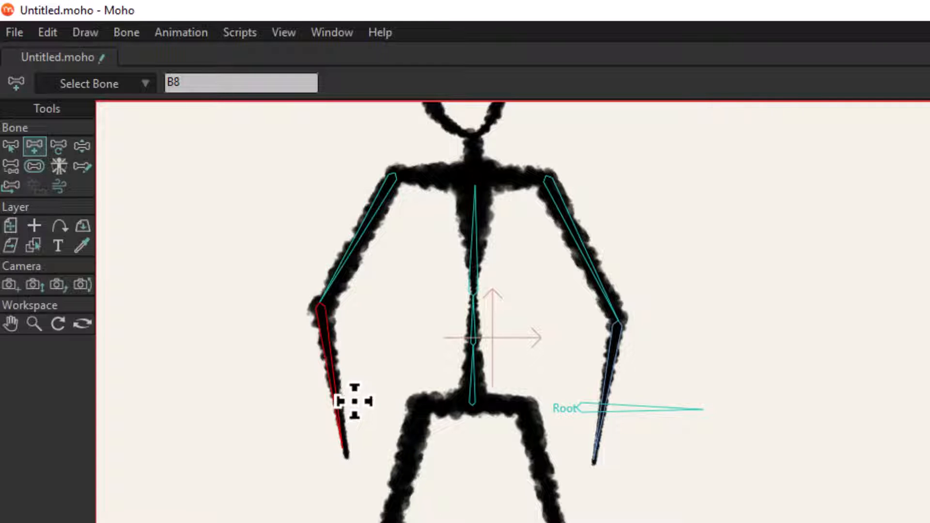
click(11, 167)
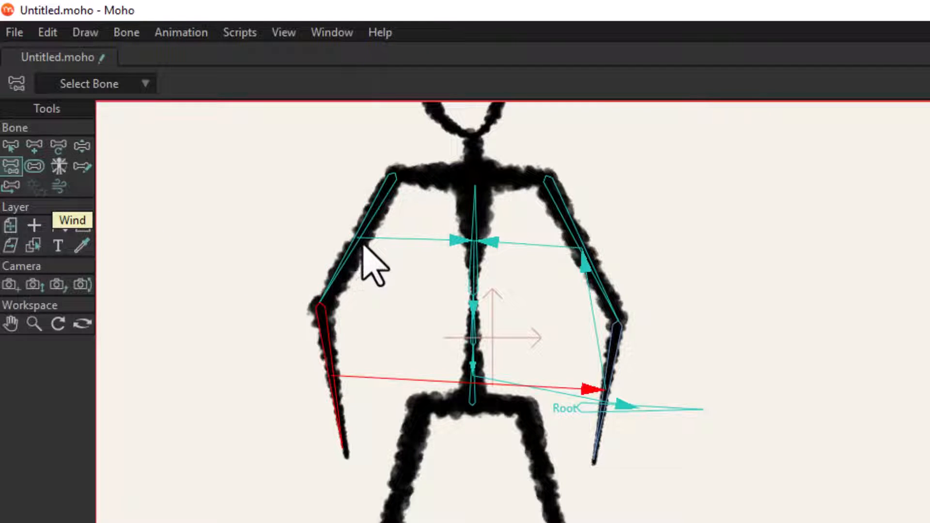
click(357, 261)
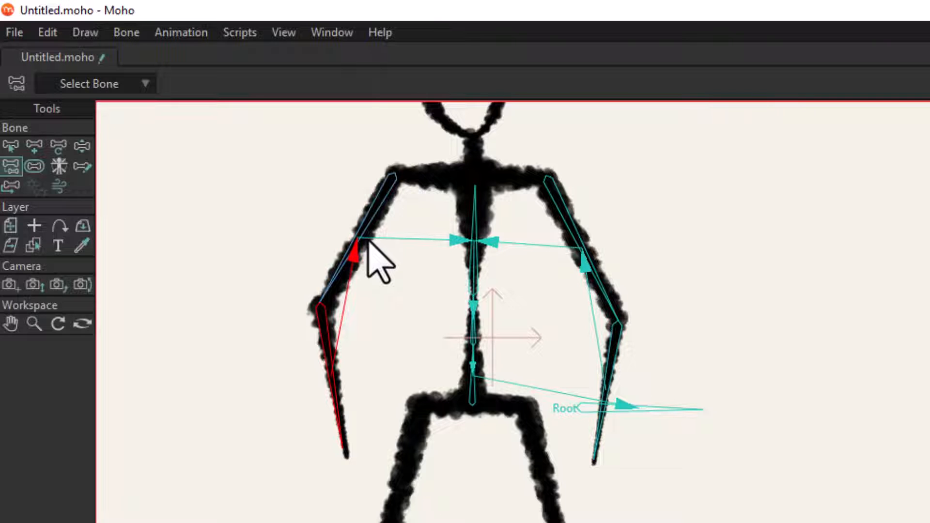
Test the rig by manipulating the right forearm, spine and left upper-arm bones to check how they deform the figure.
click(11, 145)
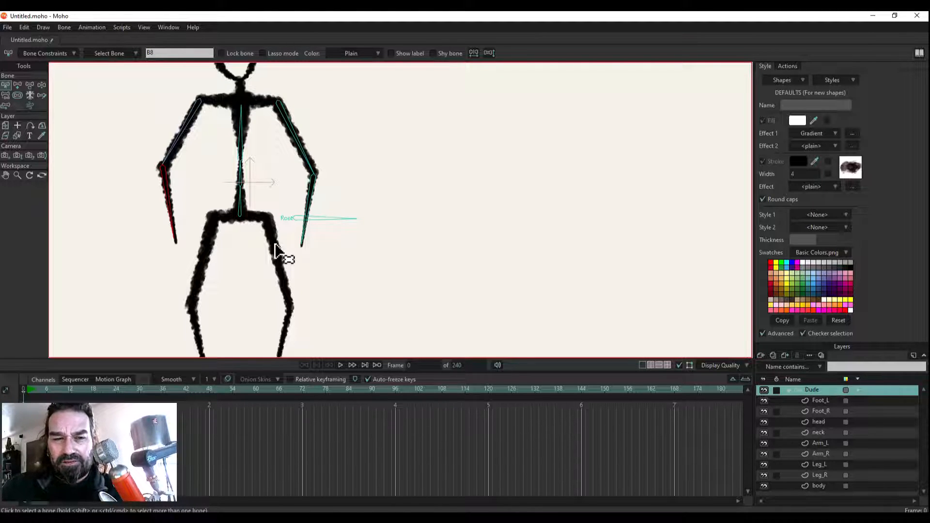
click(42, 86)
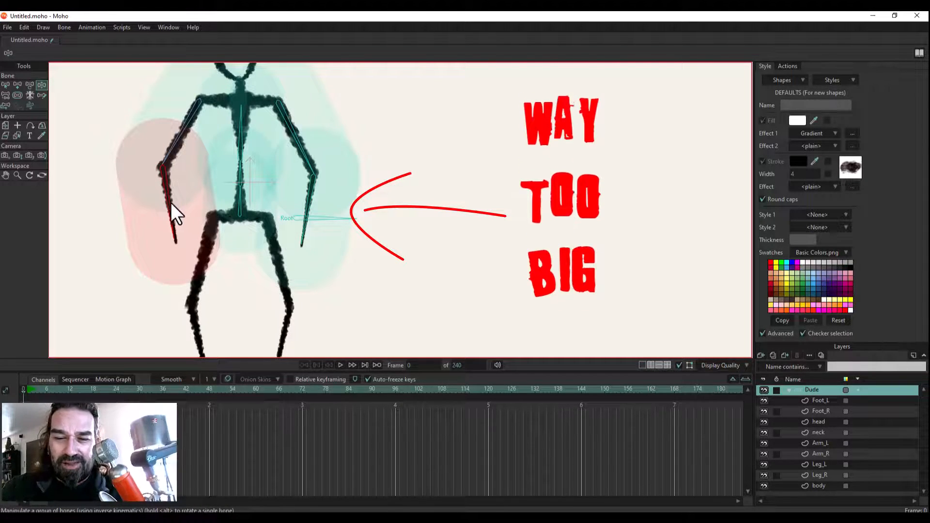
drag(170, 205, 237, 132)
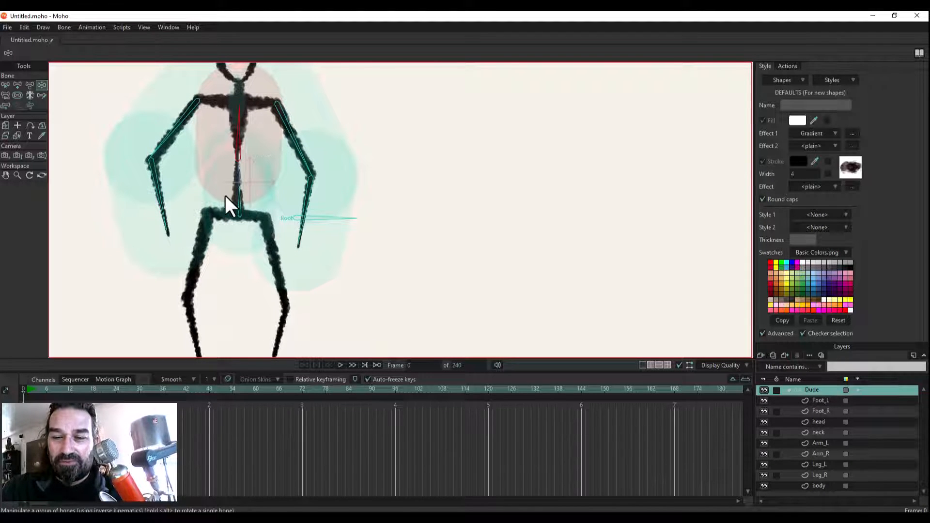
drag(288, 128, 298, 98)
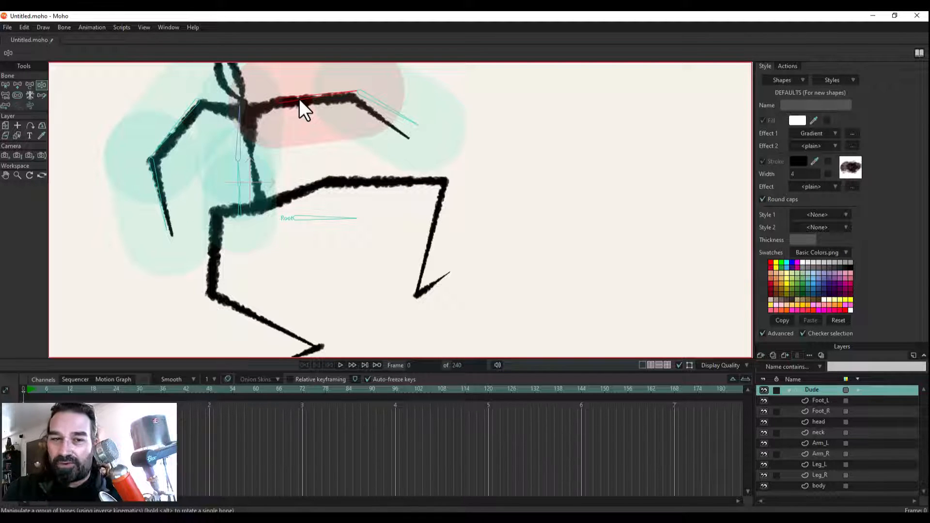
click(5, 83)
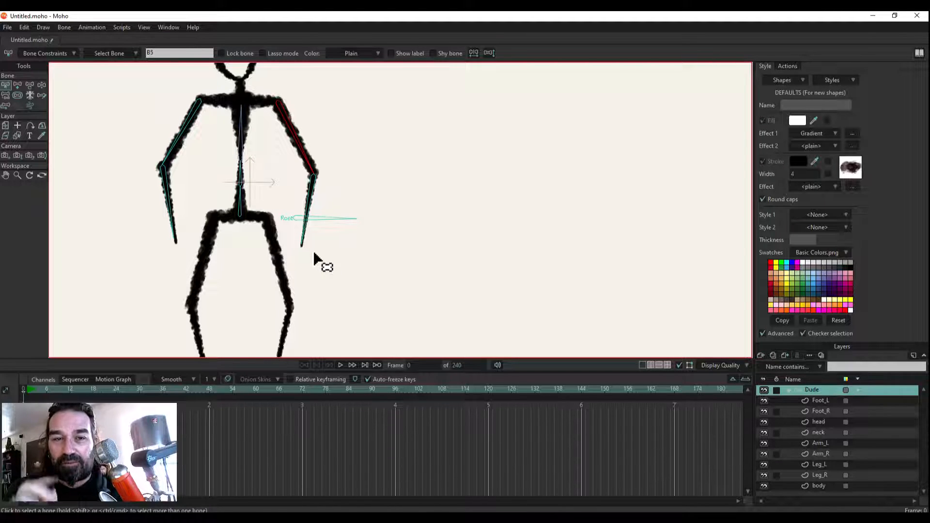
With the top spine bone as parent, add a neck bone and a head bone reaching the top of the head.
click(6, 174)
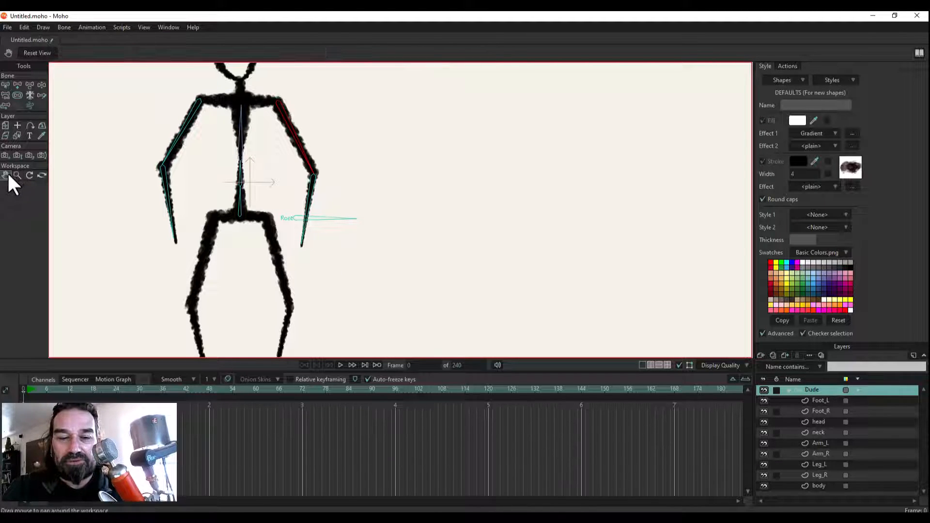
scroll(276, 151, up, 3)
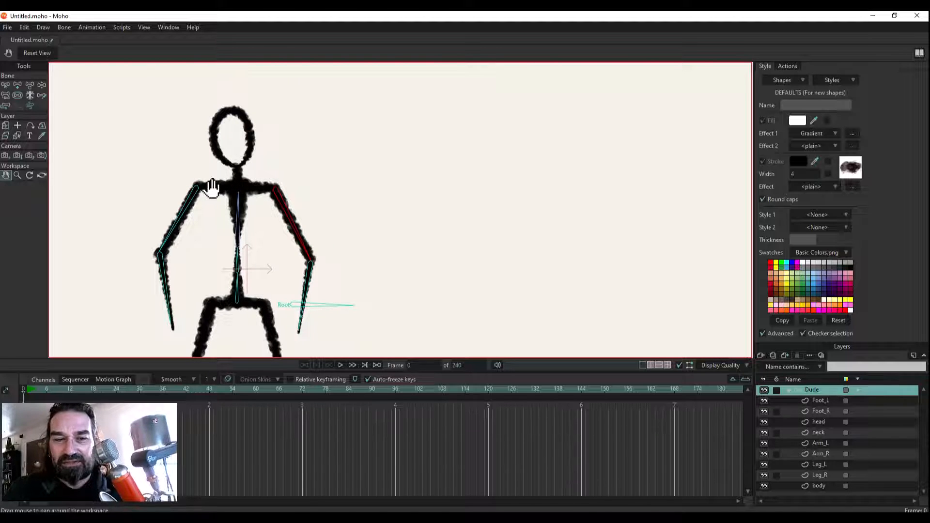
click(6, 86)
click(238, 213)
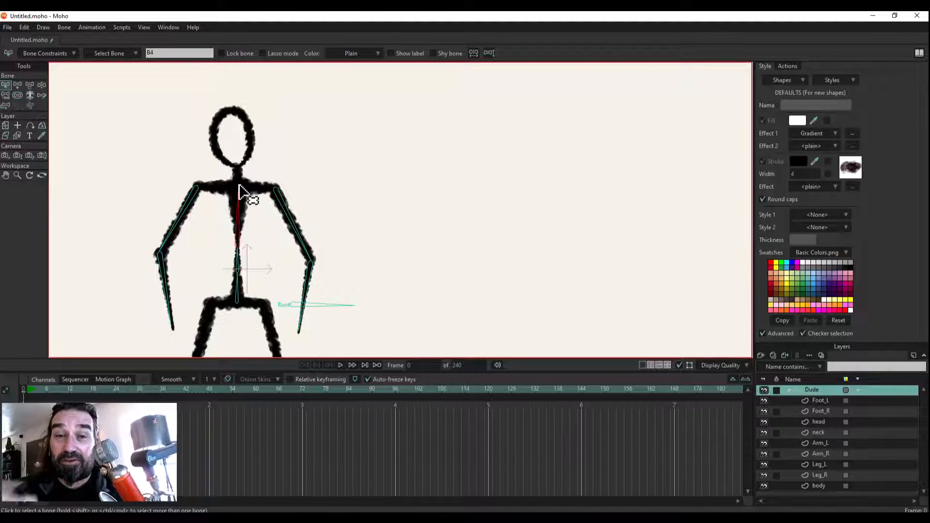
click(18, 85)
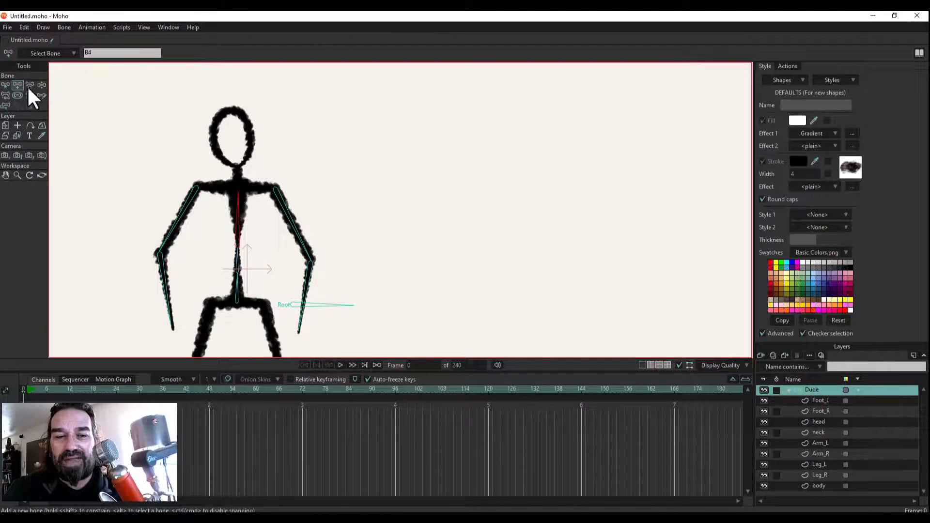
drag(238, 192, 232, 103)
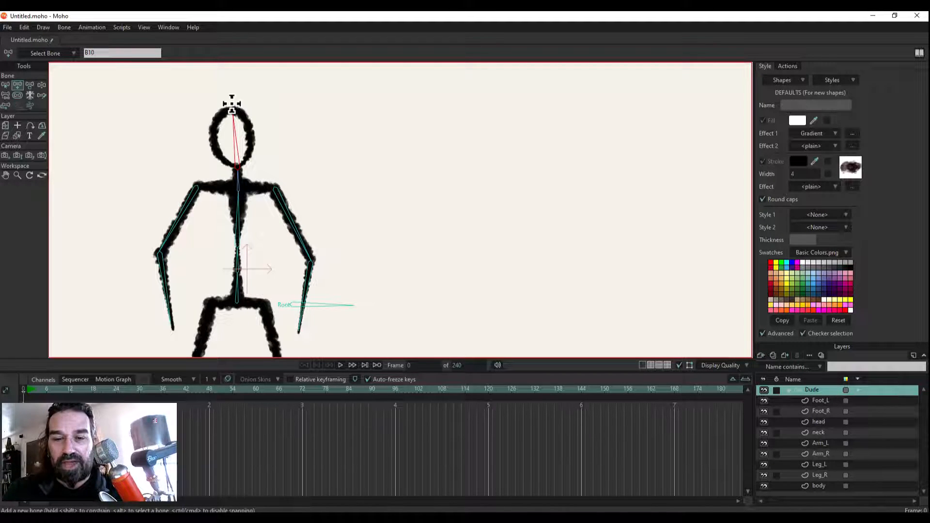
With the lowest spine bone as parent, add thigh, shin and foot bones down the figure's right leg.
click(7, 85)
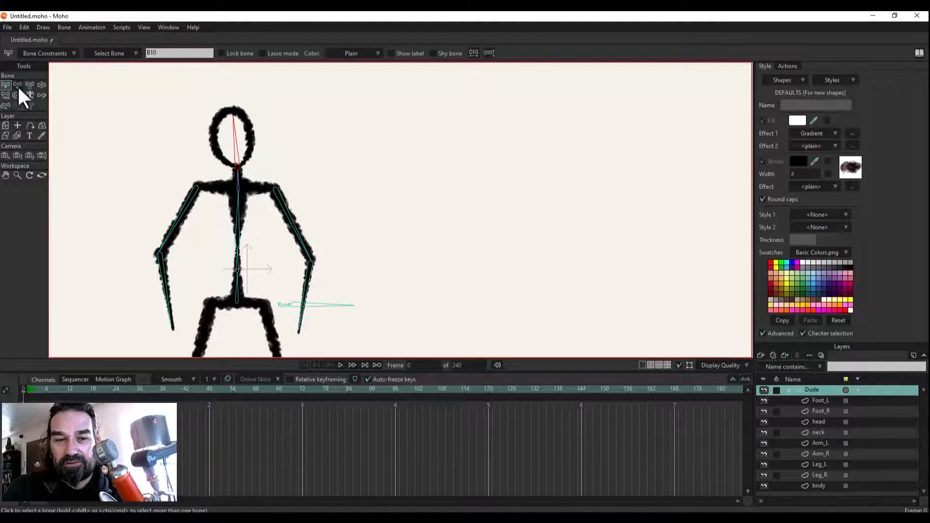
click(5, 175)
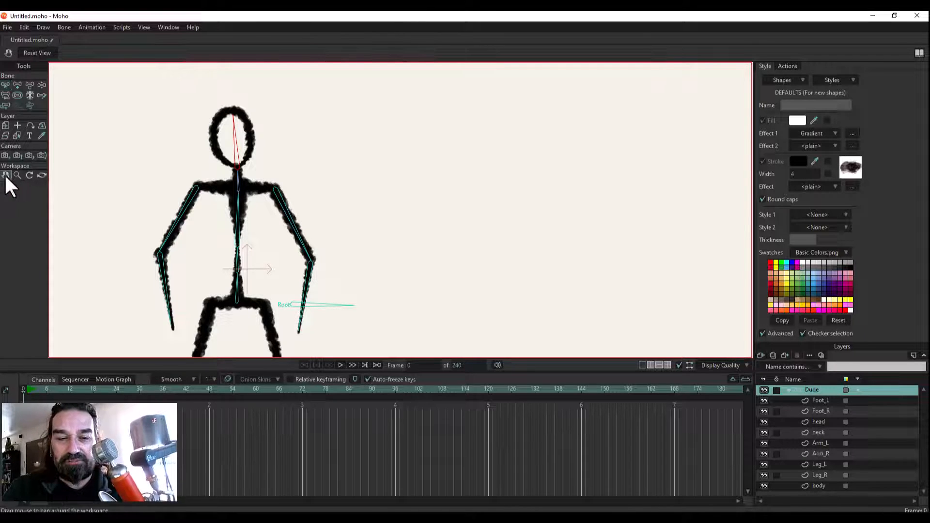
drag(328, 345, 347, 192)
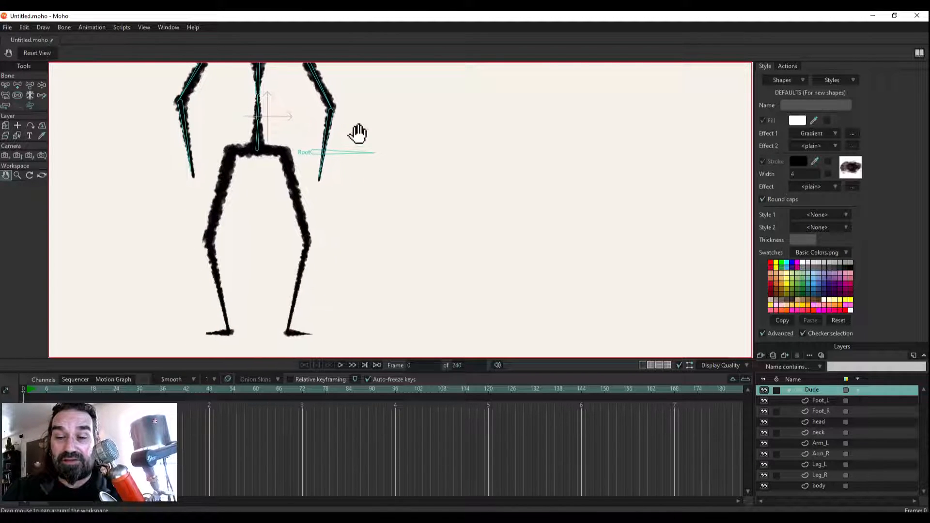
click(17, 174)
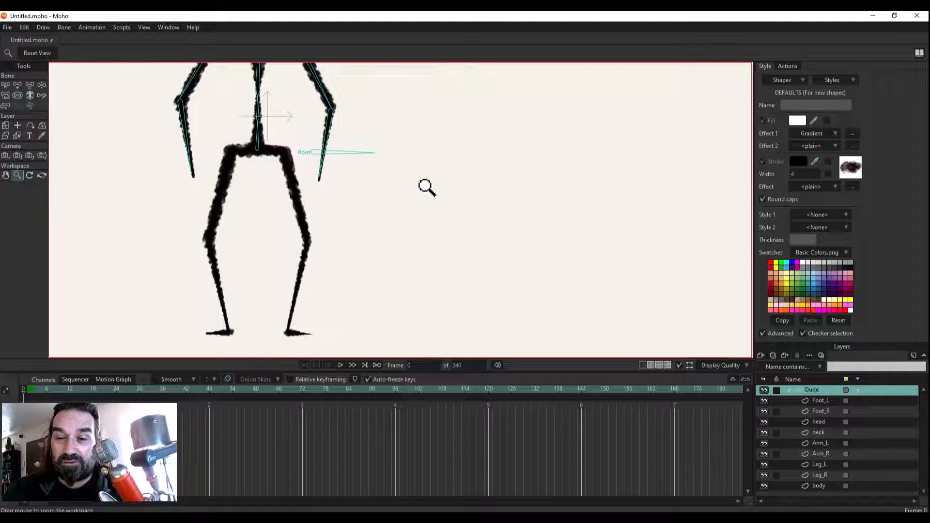
scroll(427, 187, down, 3)
drag(427, 187, 421, 187)
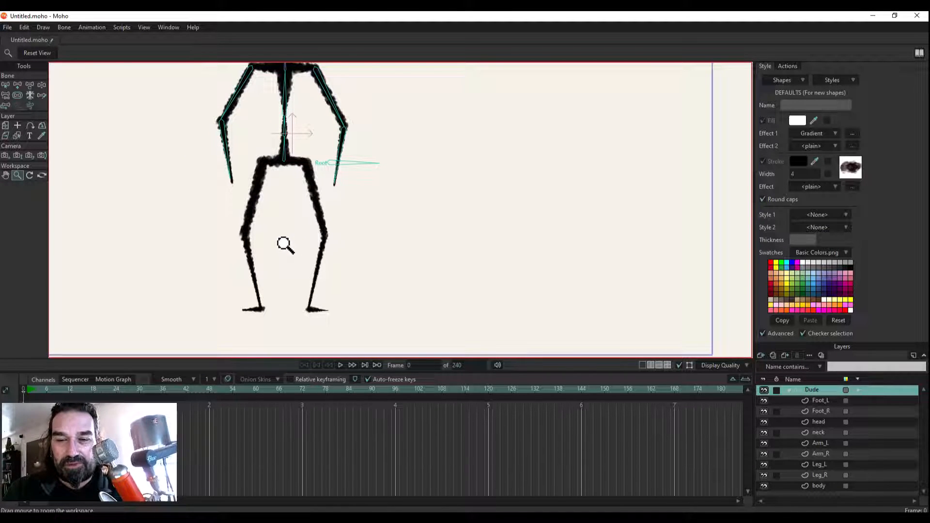
click(5, 85)
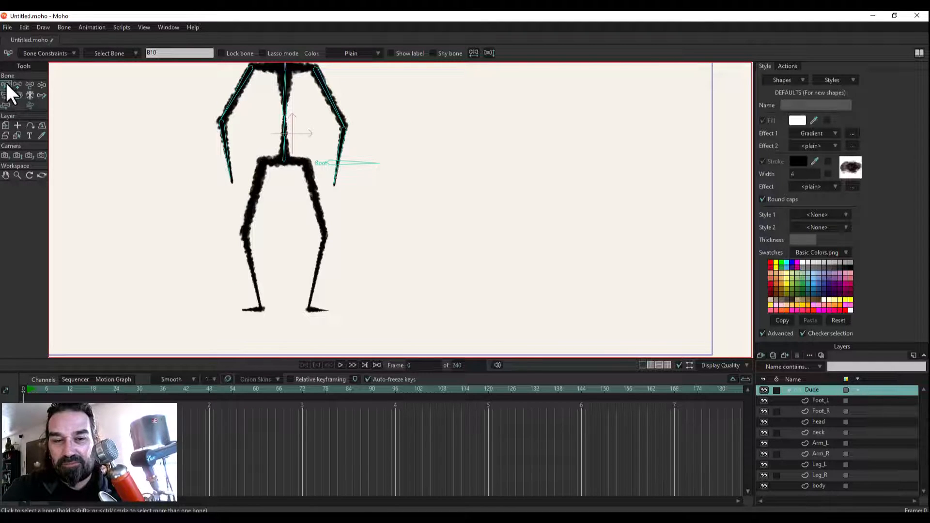
click(286, 156)
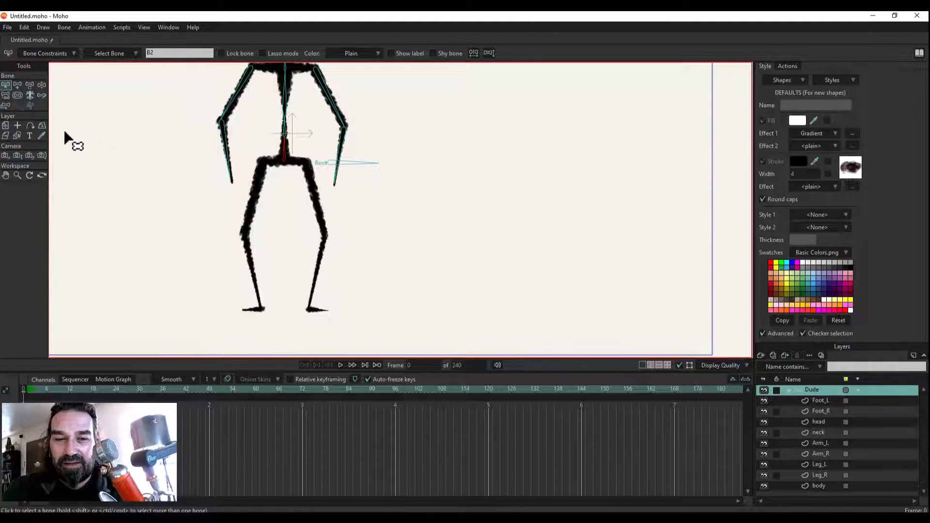
click(18, 85)
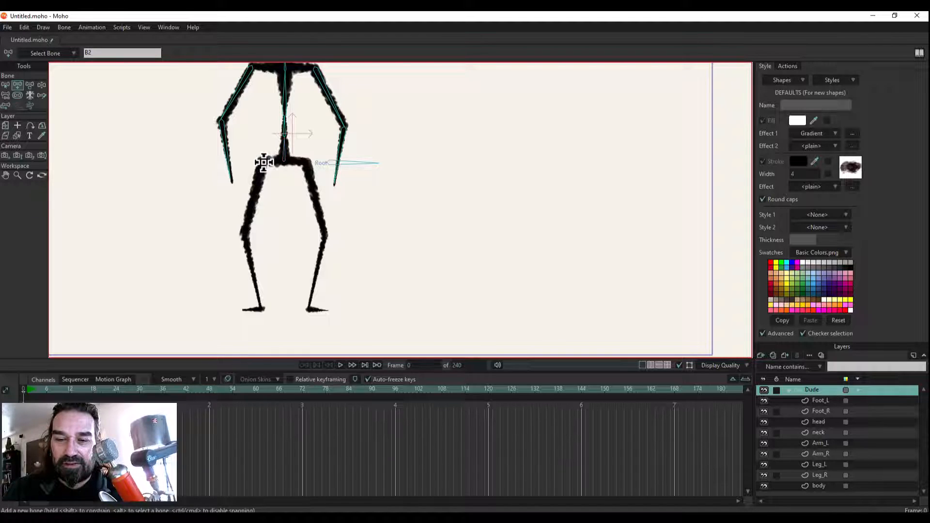
drag(263, 163, 245, 309)
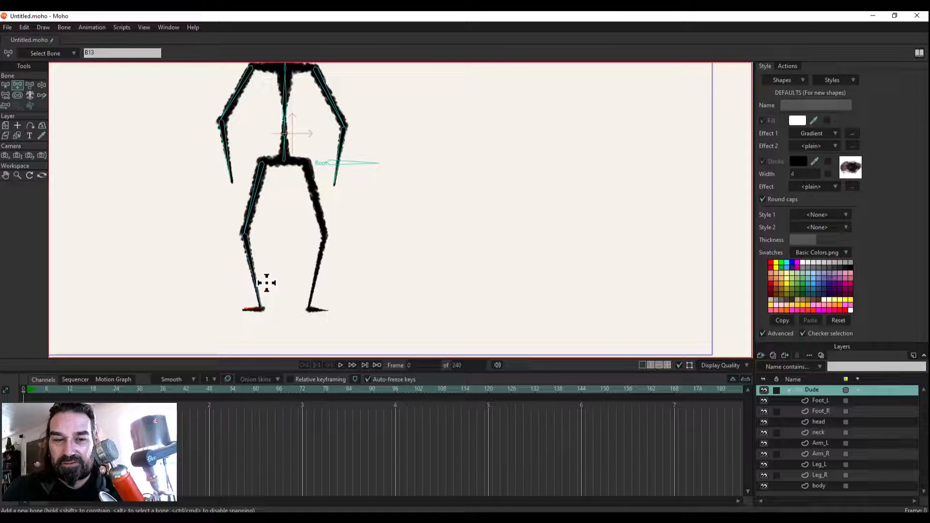
Select the lowest spine bone as parent again and add thigh, shin and foot bones down the figure's left leg.
key(z)
click(194, 189)
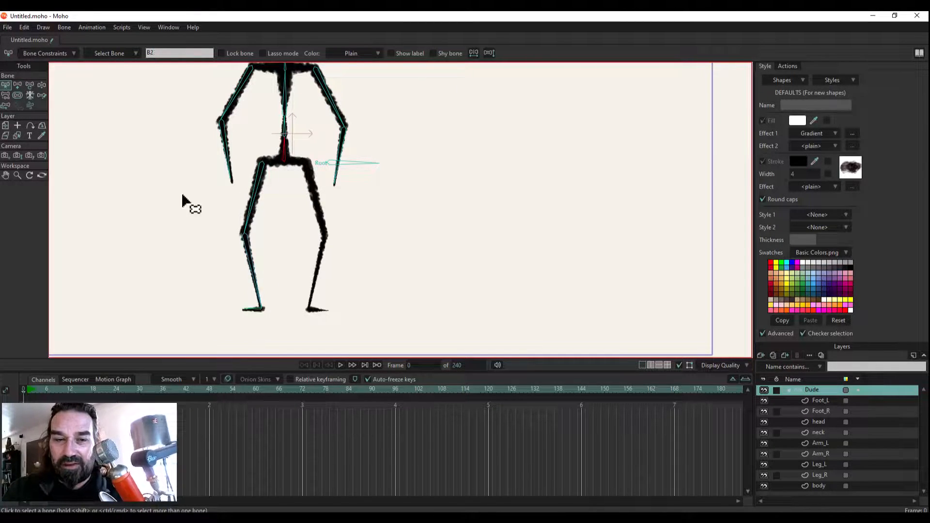
click(17, 85)
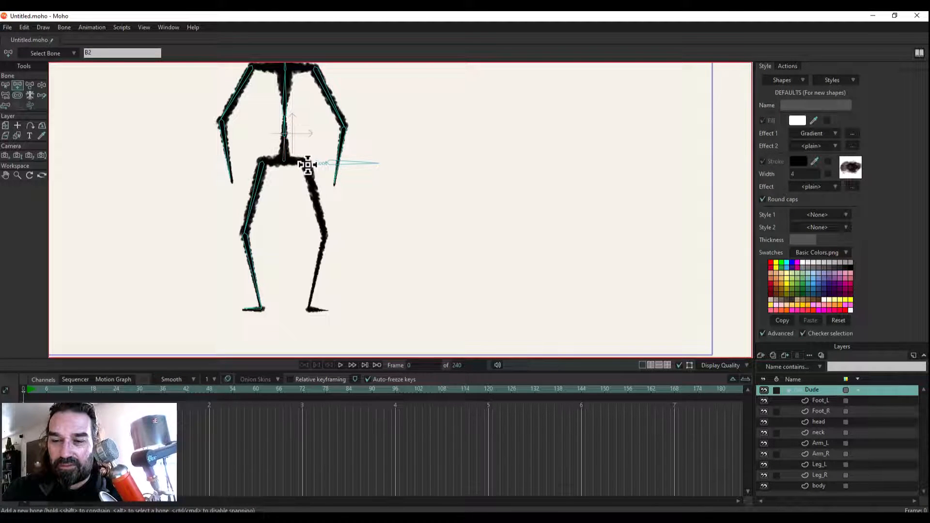
mouse_move(307, 165)
mouse_down()
mouse_move(324, 233)
mouse_move(310, 308)
mouse_up()
drag(309, 312, 327, 311)
click(337, 302)
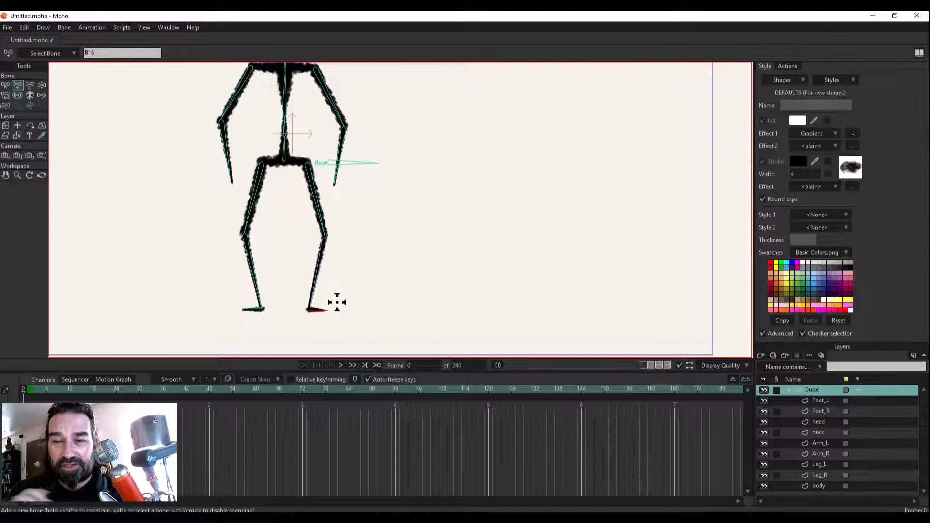
Bind the head layer to the head bone and the neck layer to the neck bone.
click(18, 175)
drag(395, 183, 388, 183)
scroll(387, 182, down, 5)
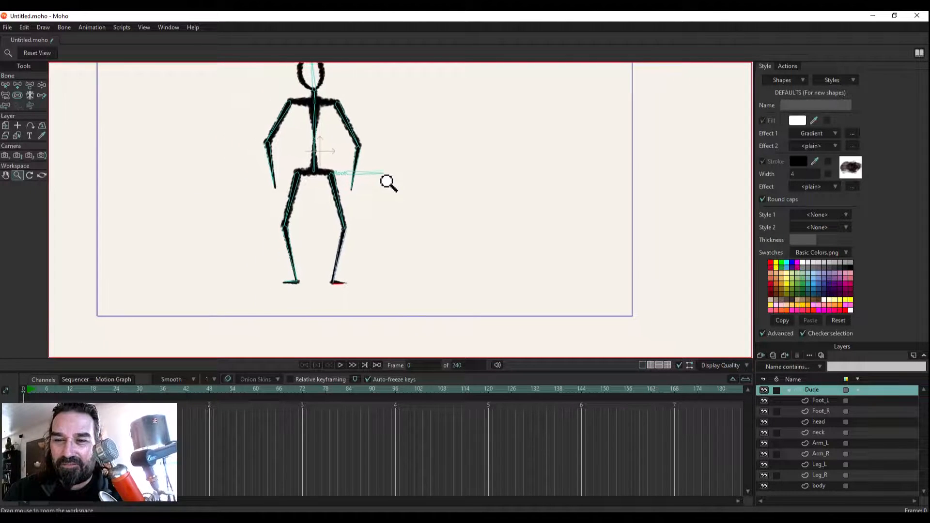
click(6, 175)
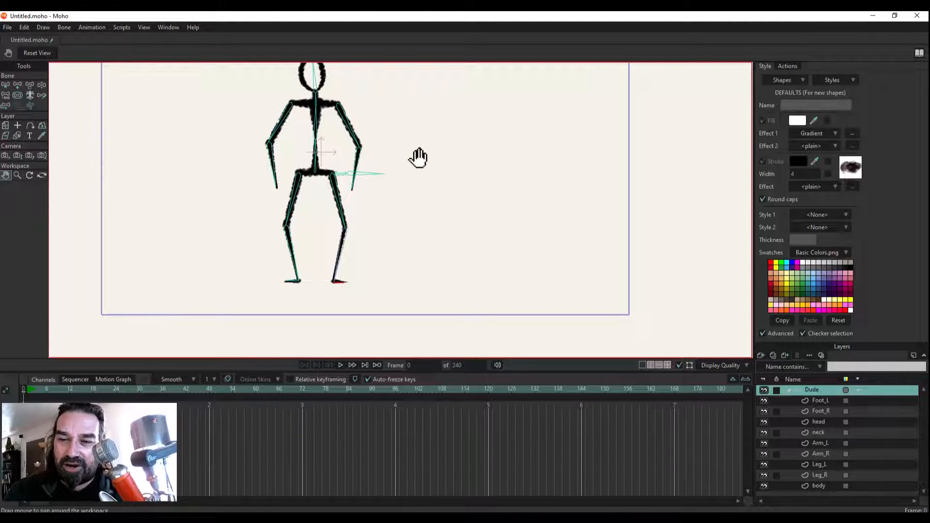
drag(417, 156, 375, 188)
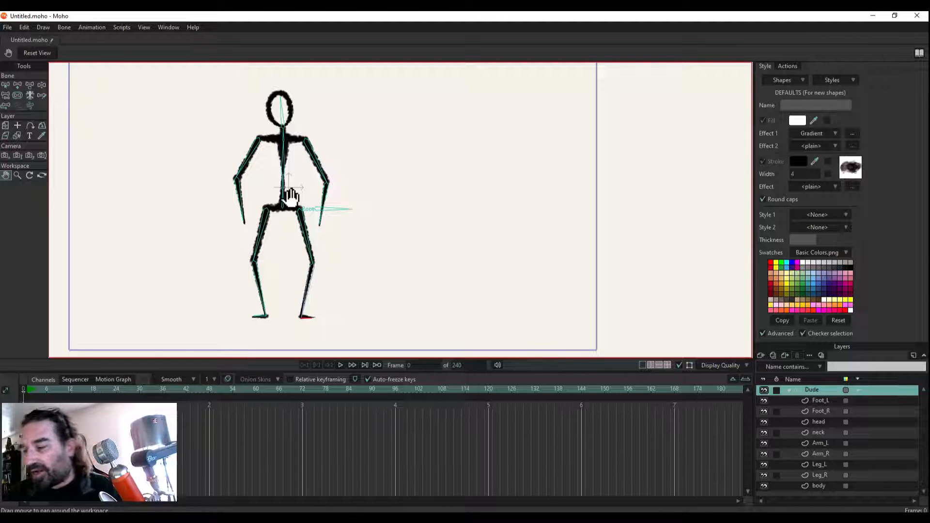
click(831, 424)
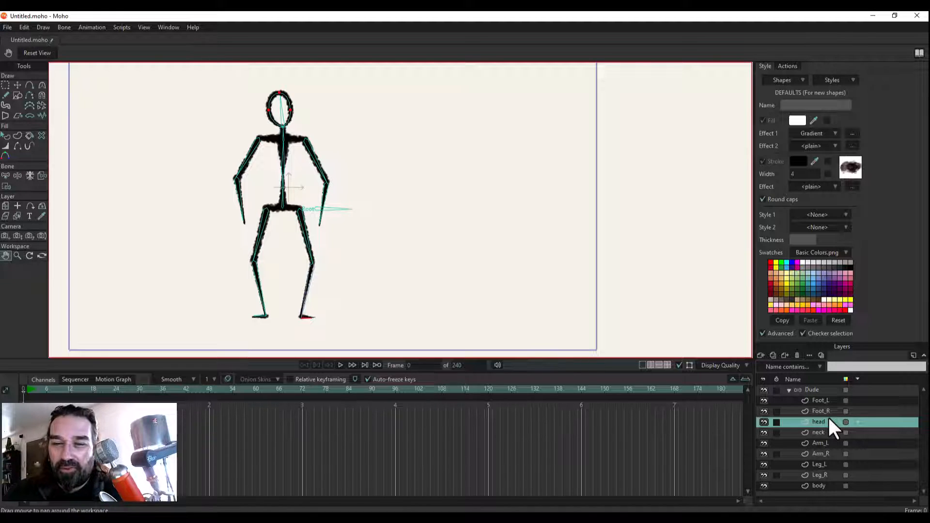
click(5, 86)
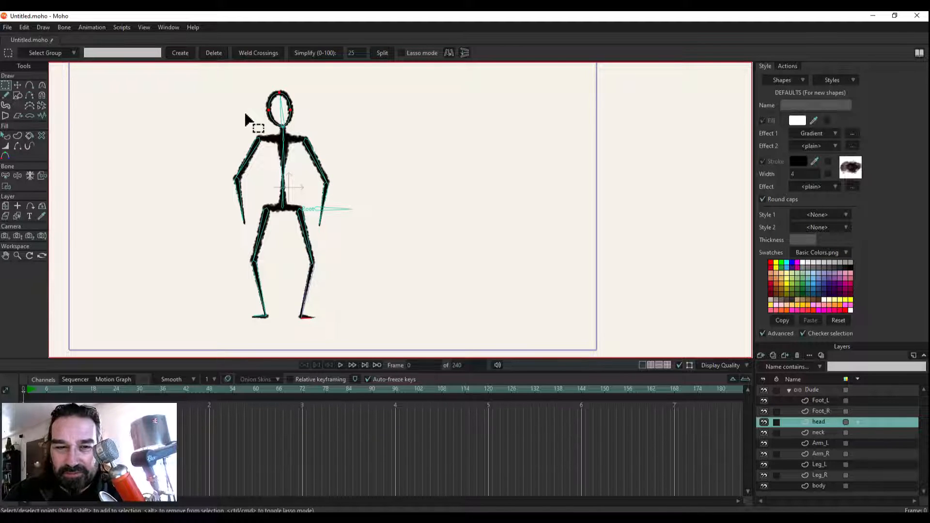
click(318, 121)
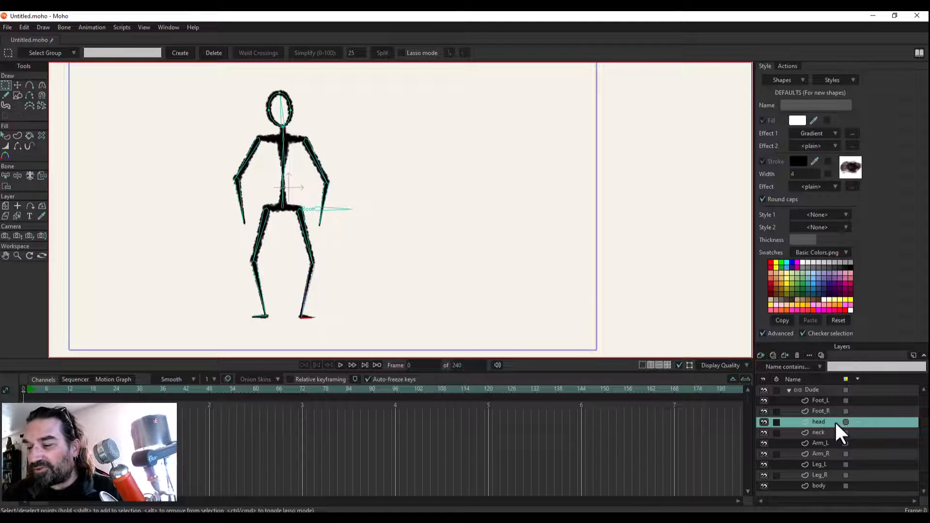
click(42, 176)
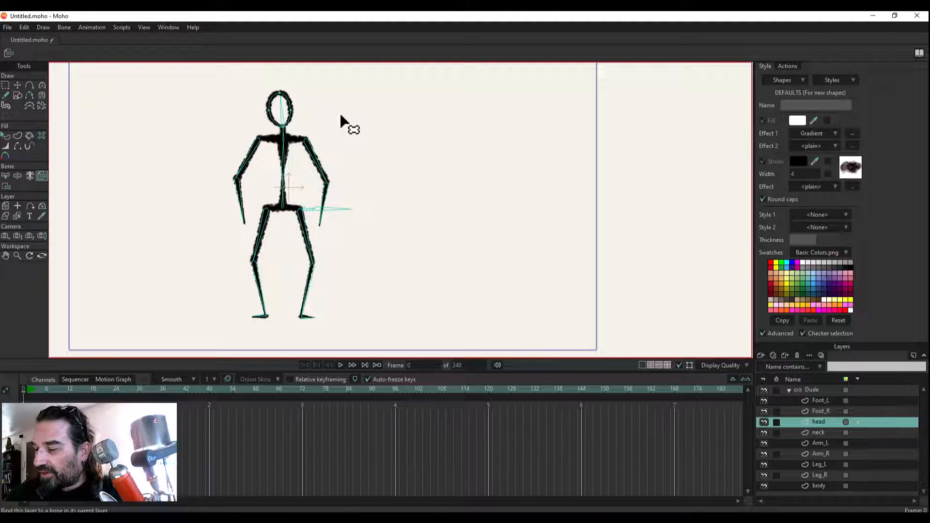
click(290, 124)
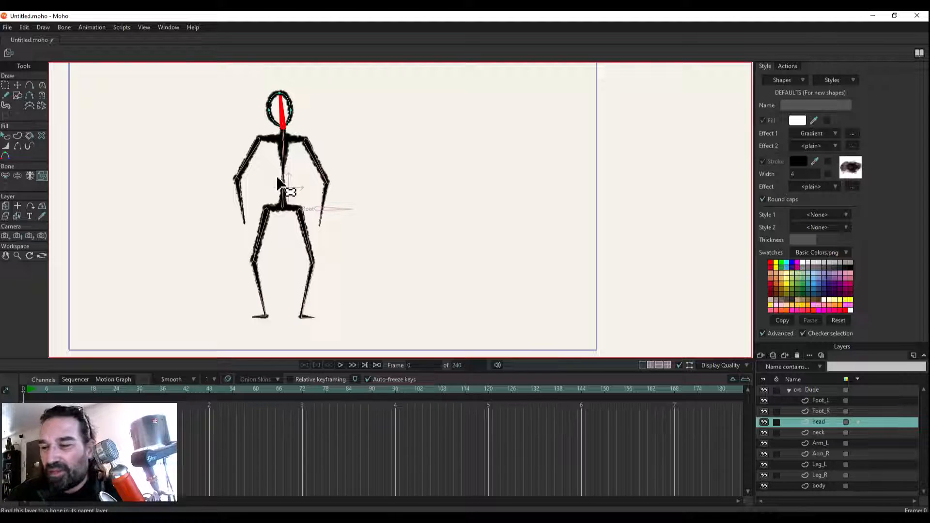
click(827, 433)
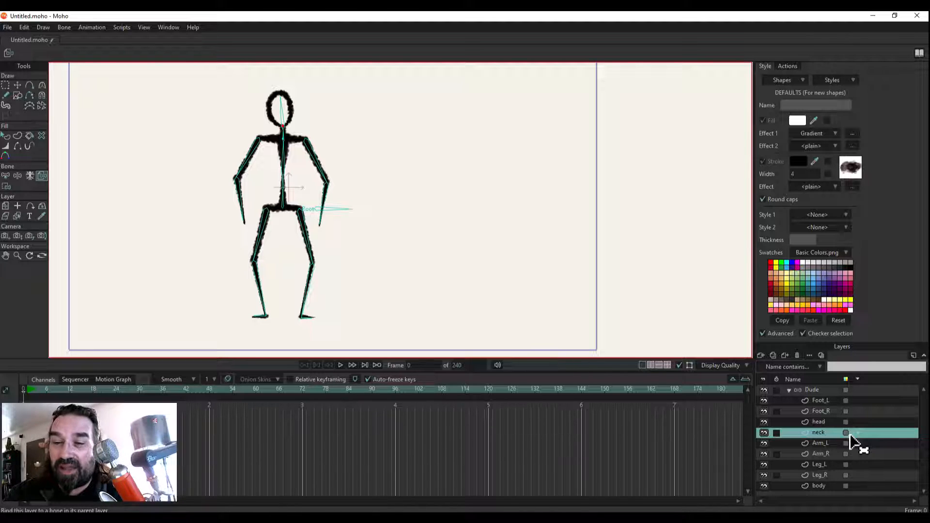
click(286, 137)
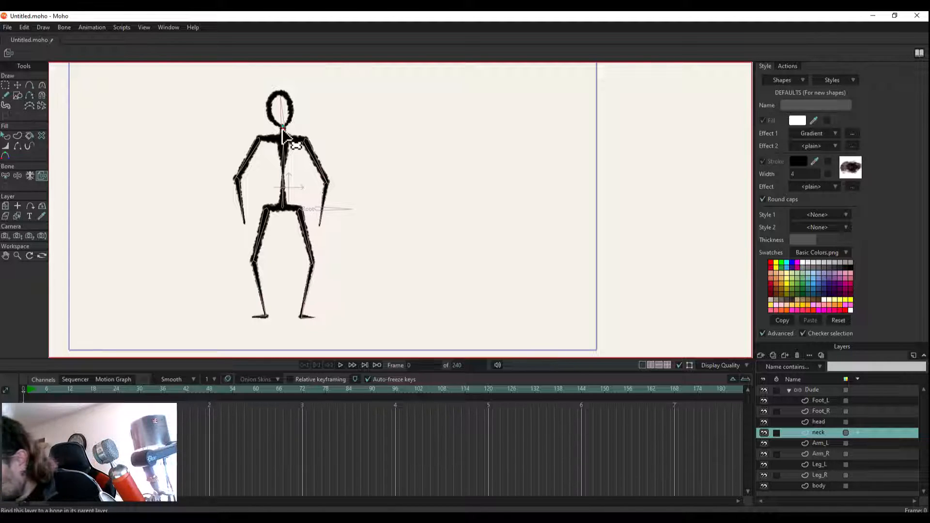
Bind the Foot_L layer to the left foot bone and the Foot_R layer to the right foot bone.
click(819, 401)
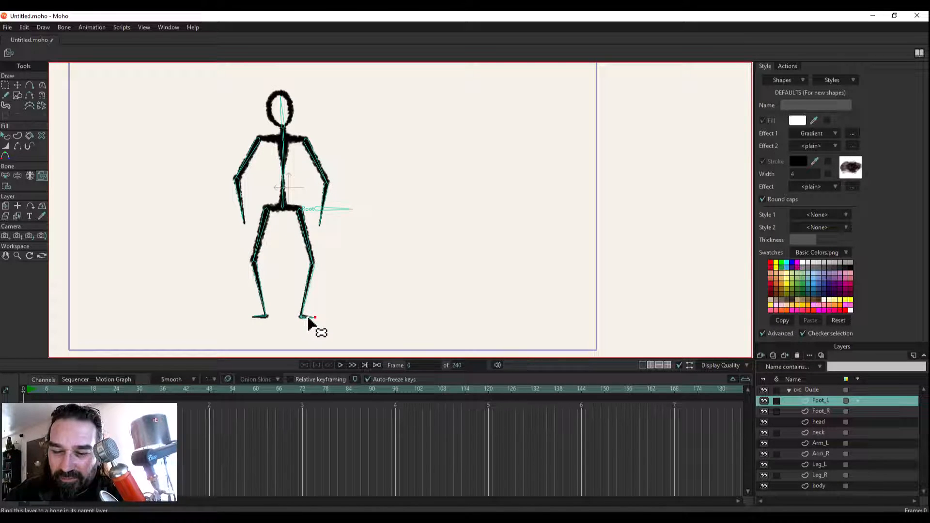
click(818, 412)
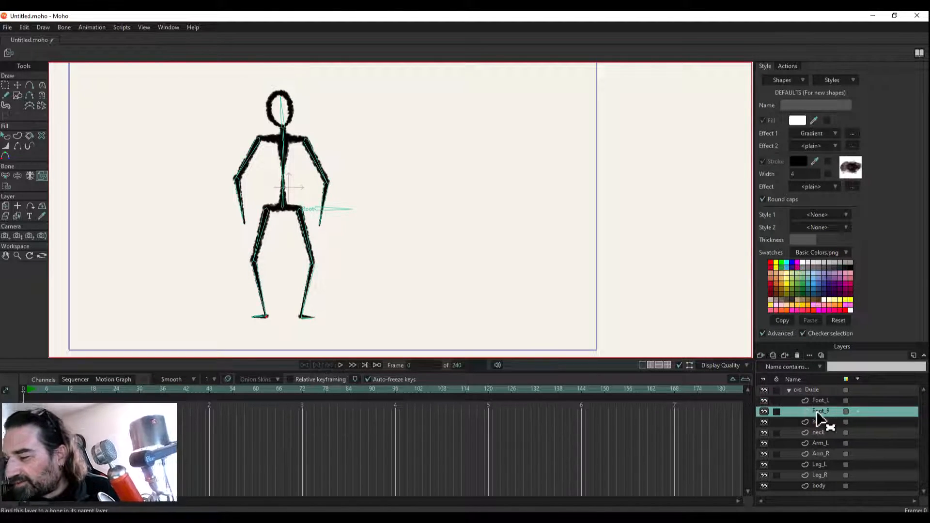
click(260, 316)
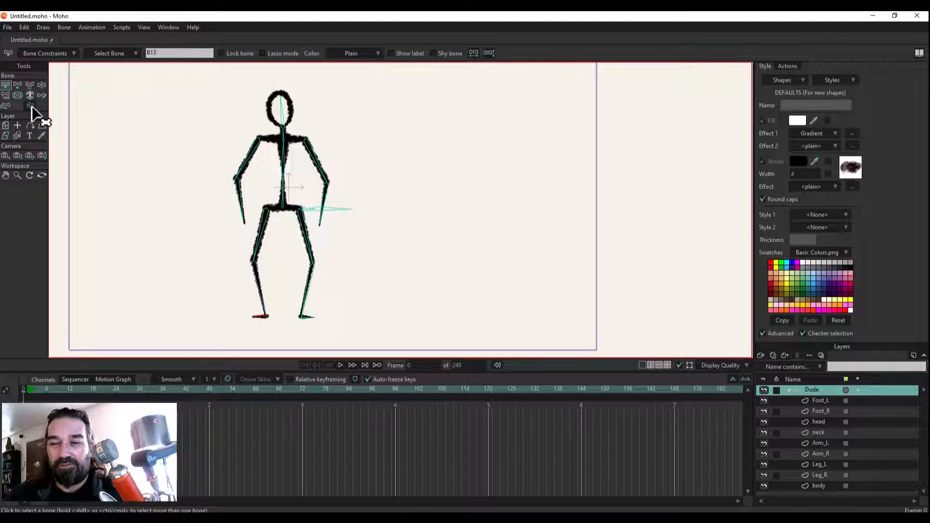
Flexi-bind the Arm_R layer using only the right upper-arm and forearm bones.
click(257, 151)
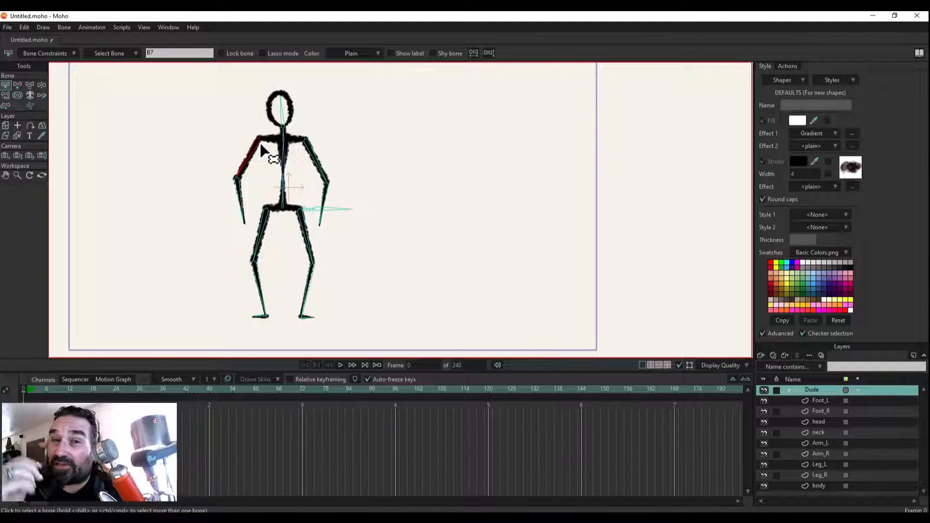
key(shift)
shift+click(240, 194)
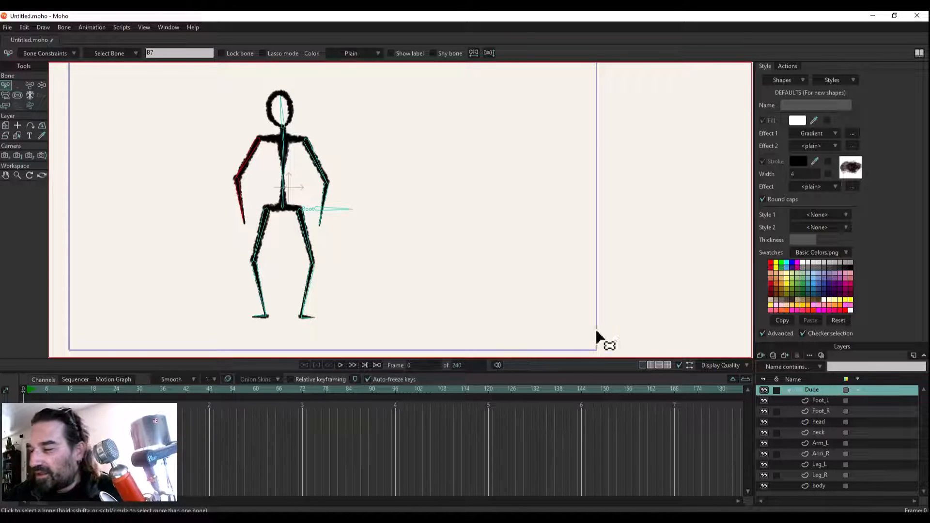
click(840, 453)
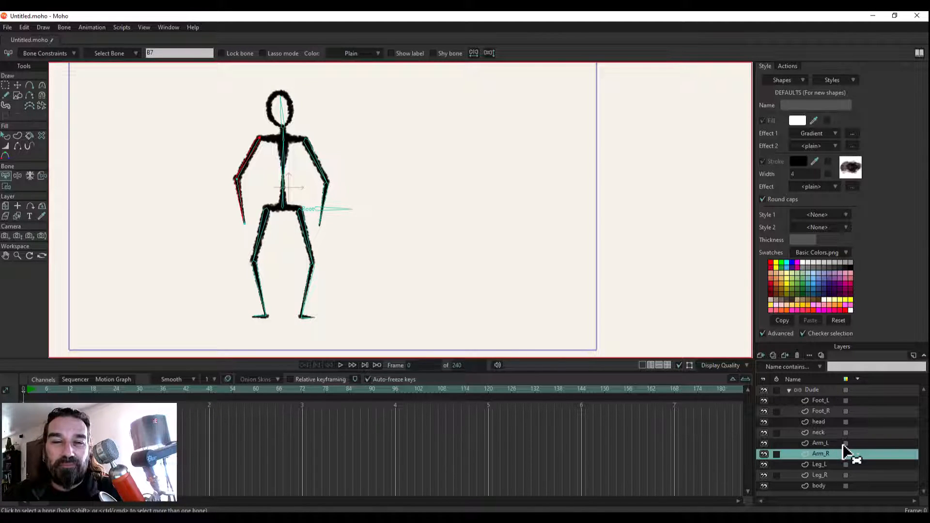
click(66, 28)
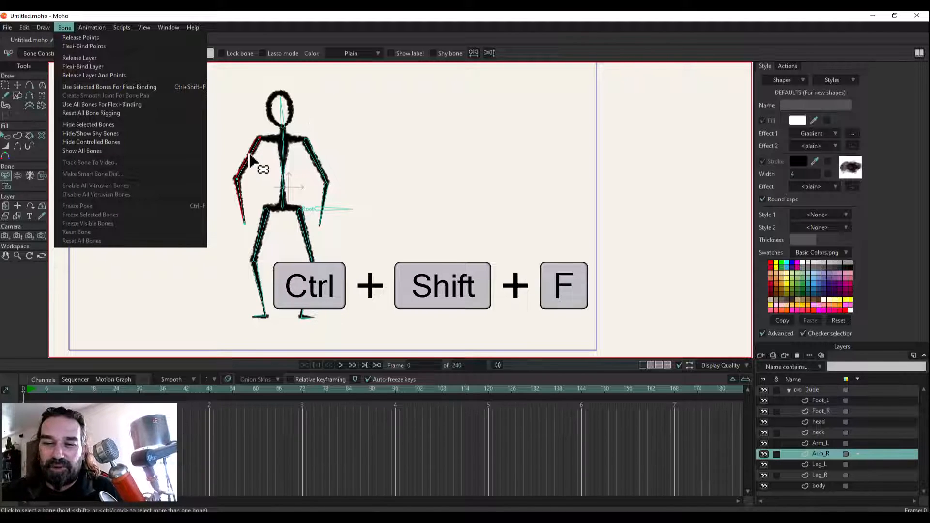
click(258, 174)
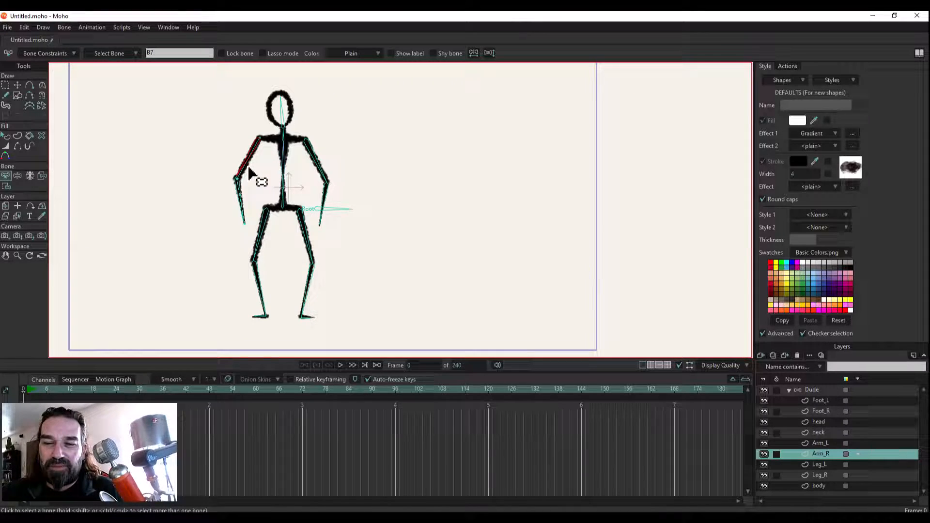
shift+click(242, 202)
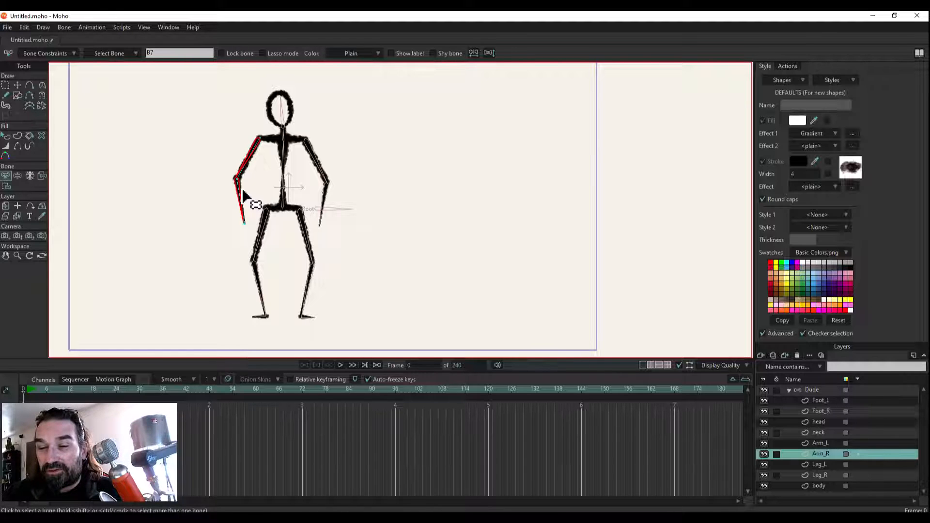
Flexi-bind the Arm_L layer using only the left upper-arm and forearm bones.
click(322, 182)
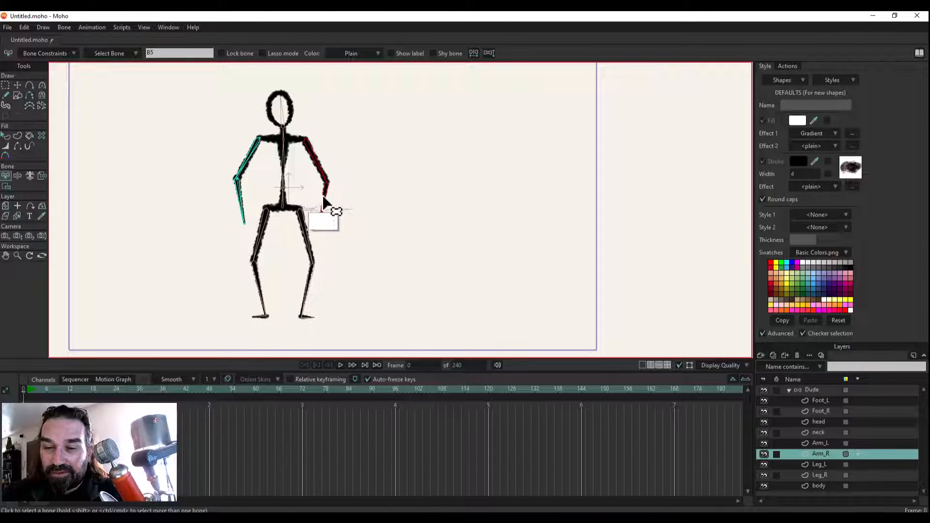
drag(323, 196, 834, 450)
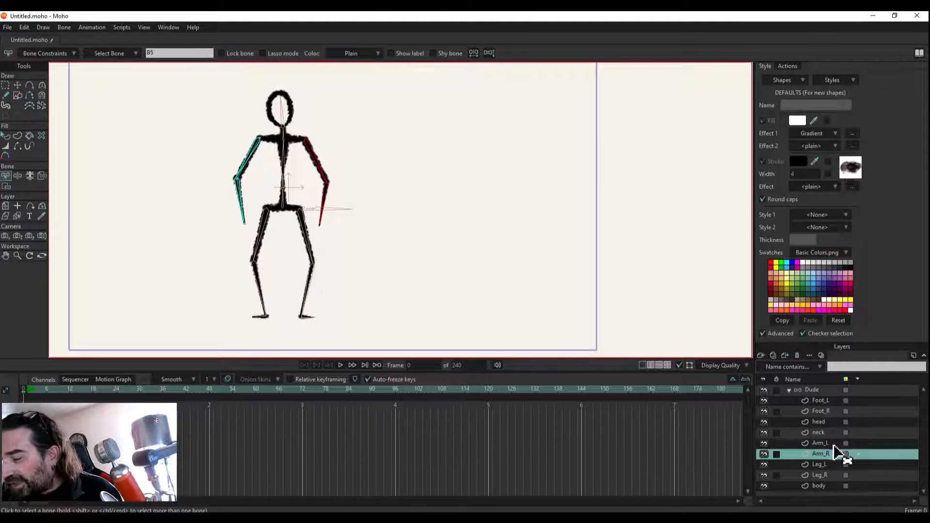
click(822, 444)
key(ctrl+shift+f)
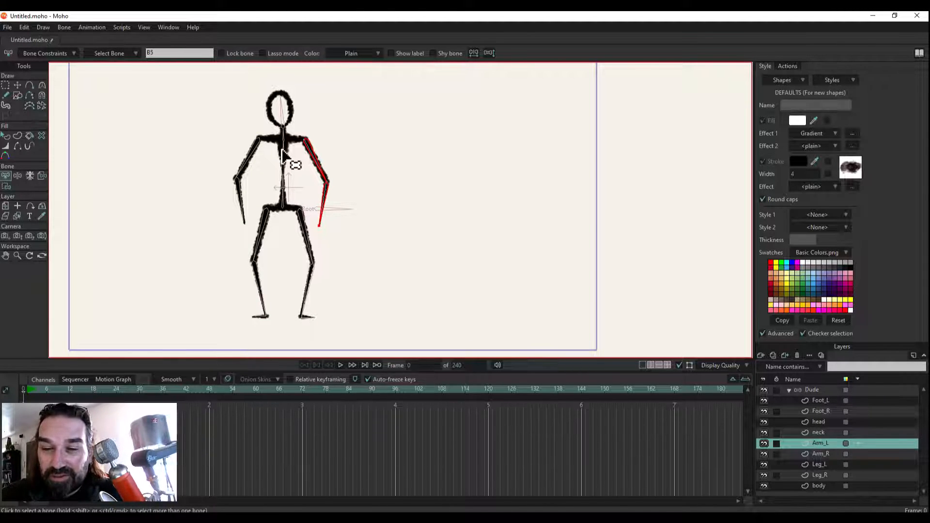
Flexi-bind the body layer using only the upper and lower spine bones.
click(295, 163)
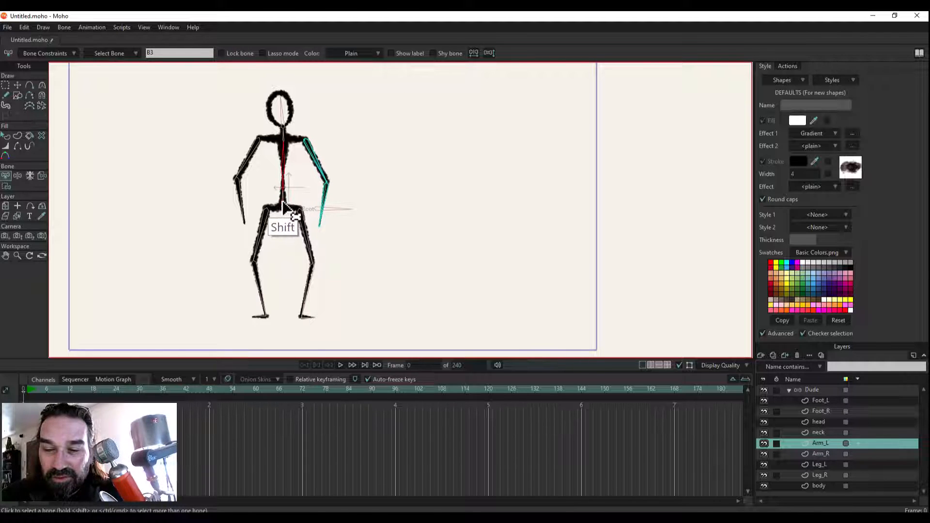
click(285, 179)
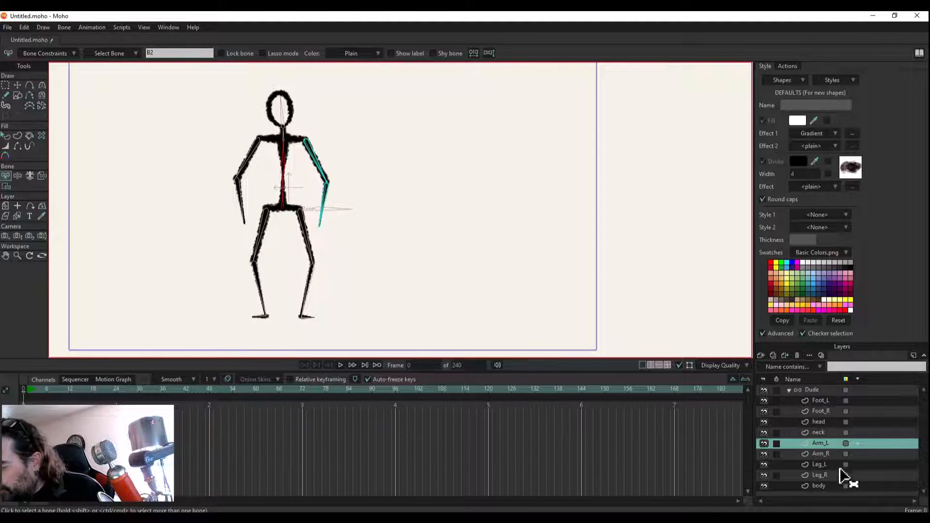
click(828, 484)
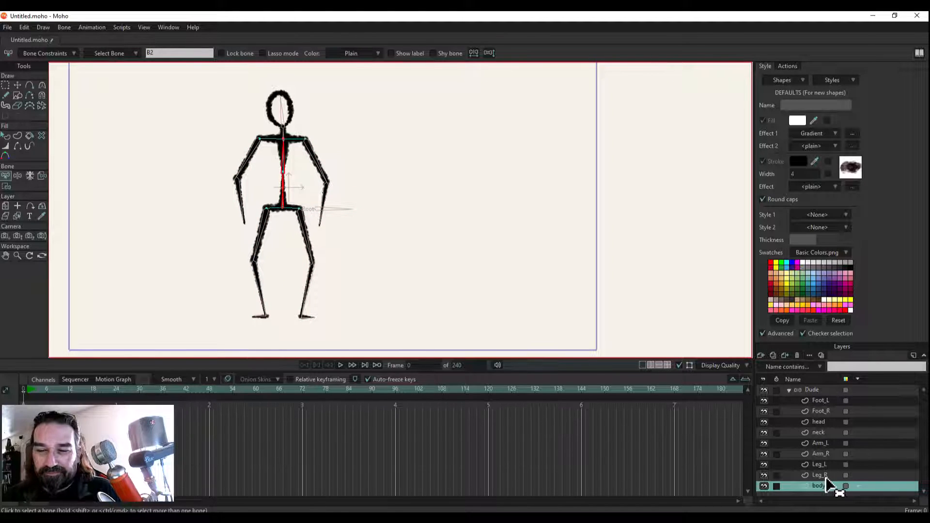
Flexi-bind the Leg_R layer using only the right thigh and shin bones.
click(270, 231)
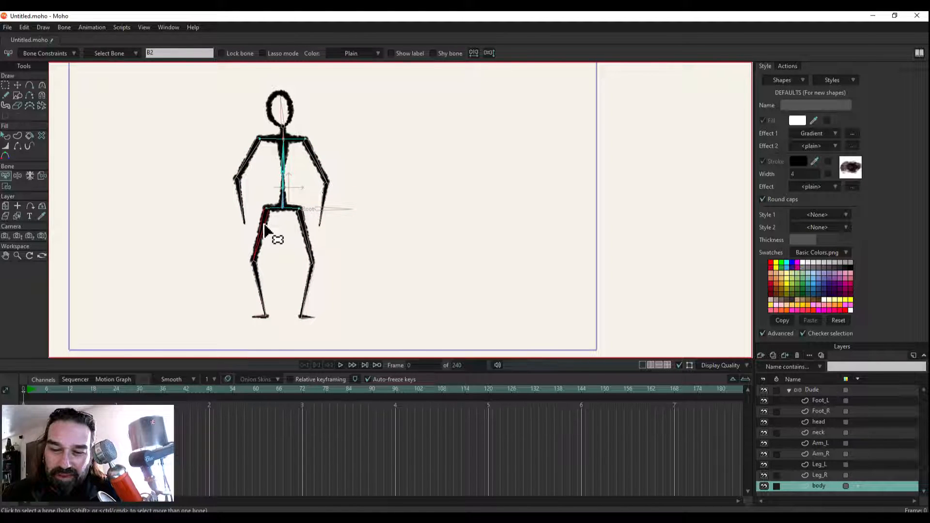
shift+click(259, 283)
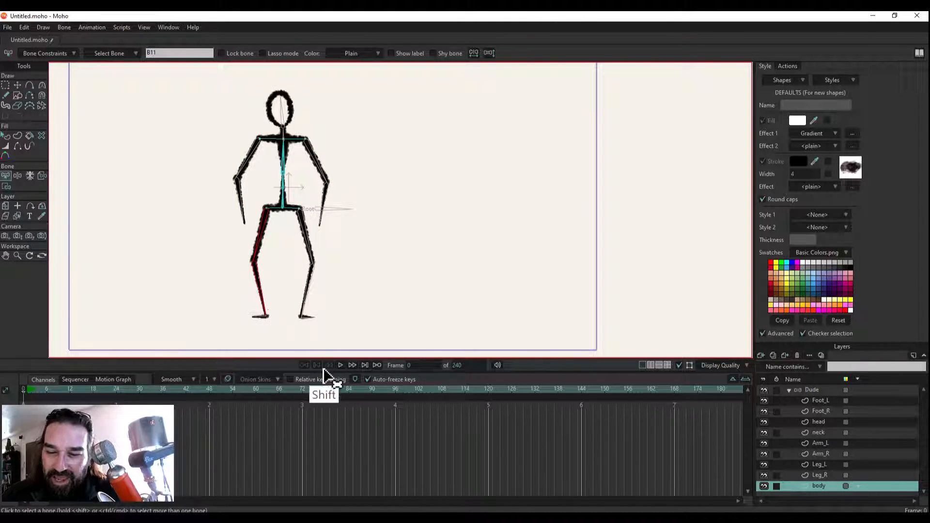
click(830, 475)
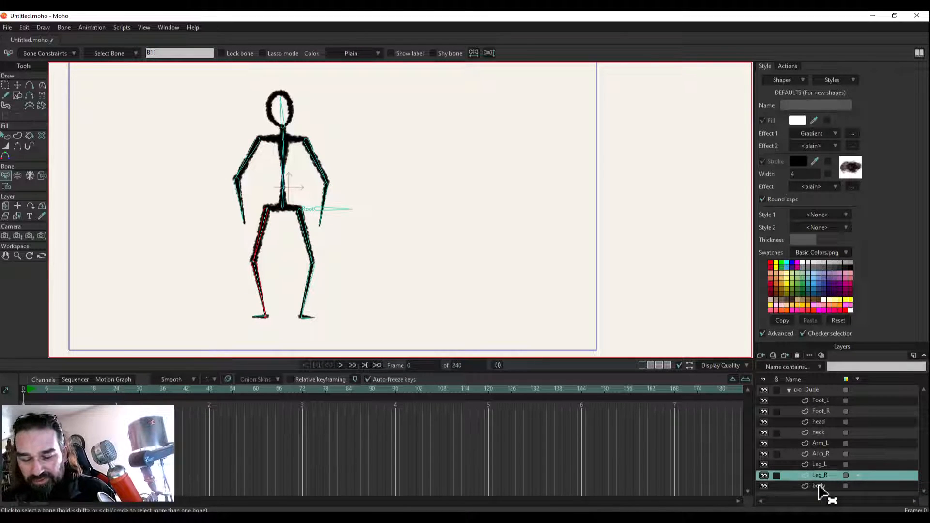
key(ctrl+shift+f)
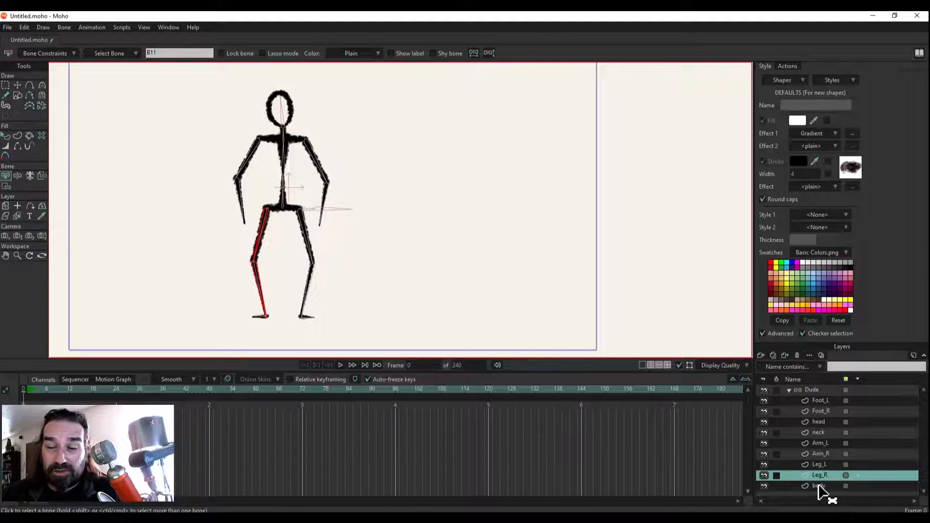
Flexi-bind the Leg_L layer using only the left thigh and shin bones.
click(309, 240)
shift+click(310, 286)
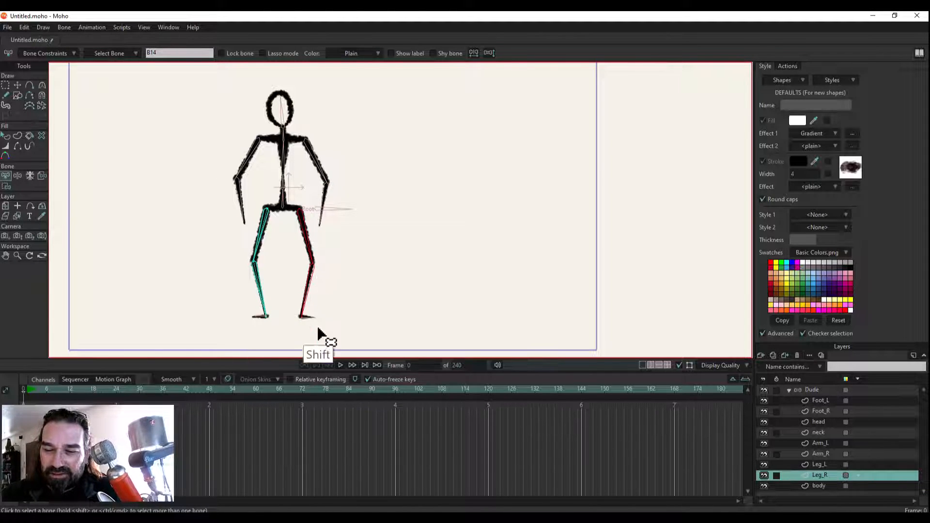
click(818, 464)
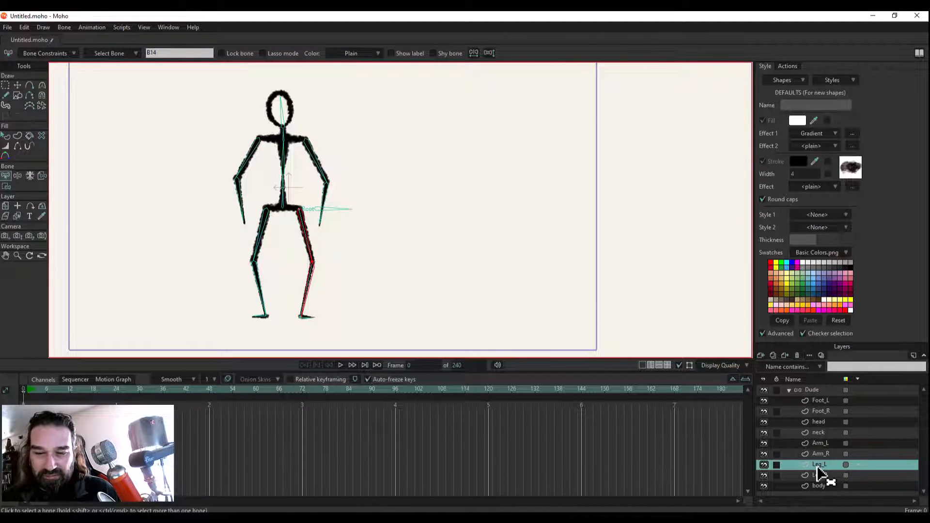
key(ctrl+shift+f)
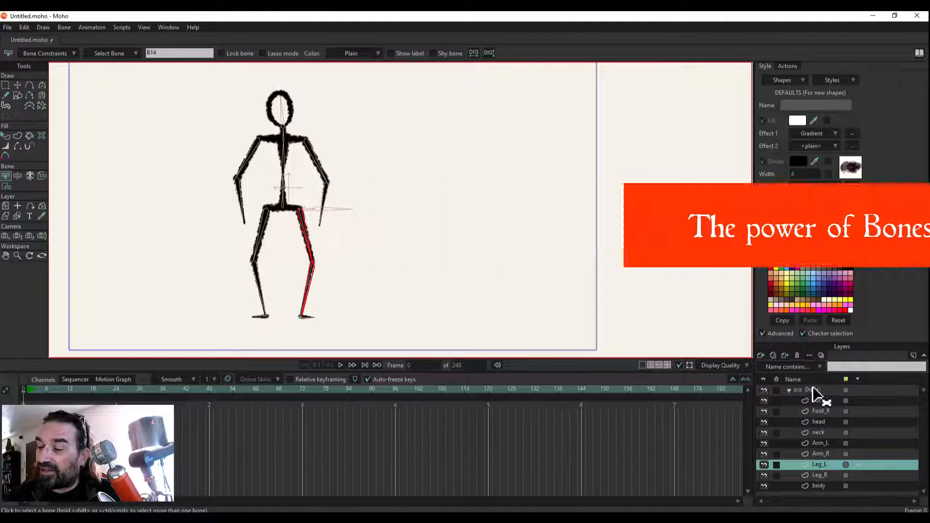
On the Dude bone layer, reduce the bone strength of the left thigh and shin to about 0.22.
click(833, 390)
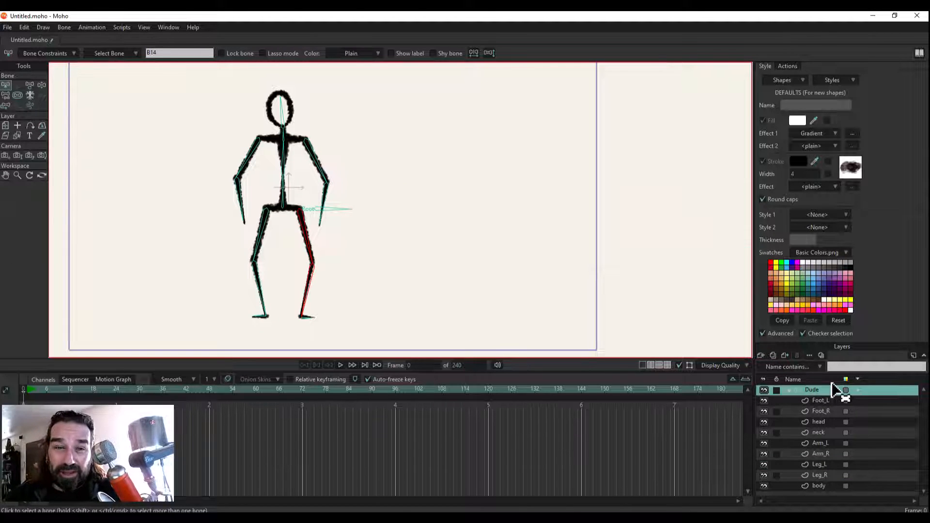
click(17, 99)
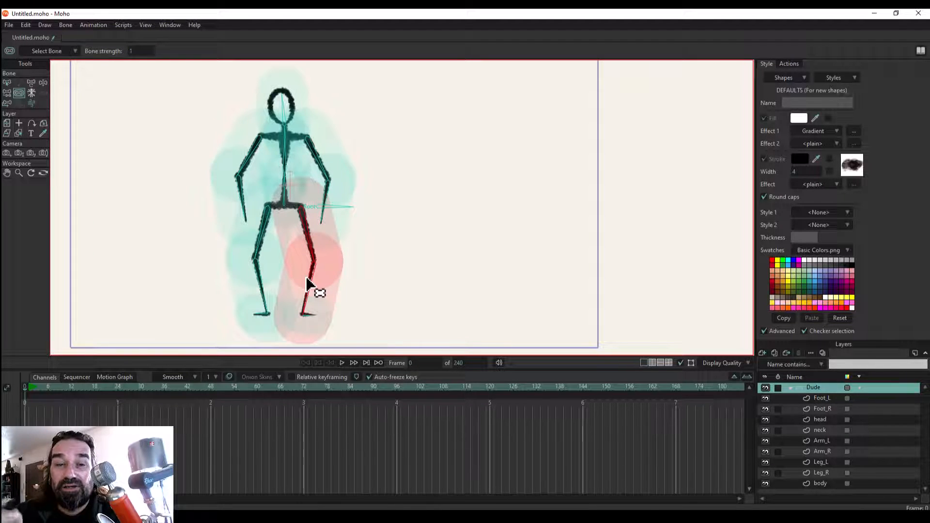
click(20, 91)
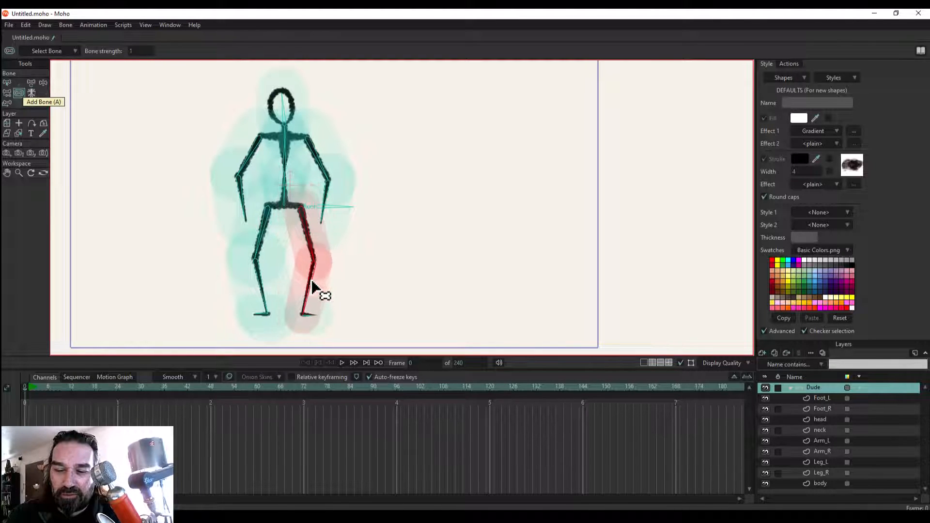
drag(311, 281, 310, 280)
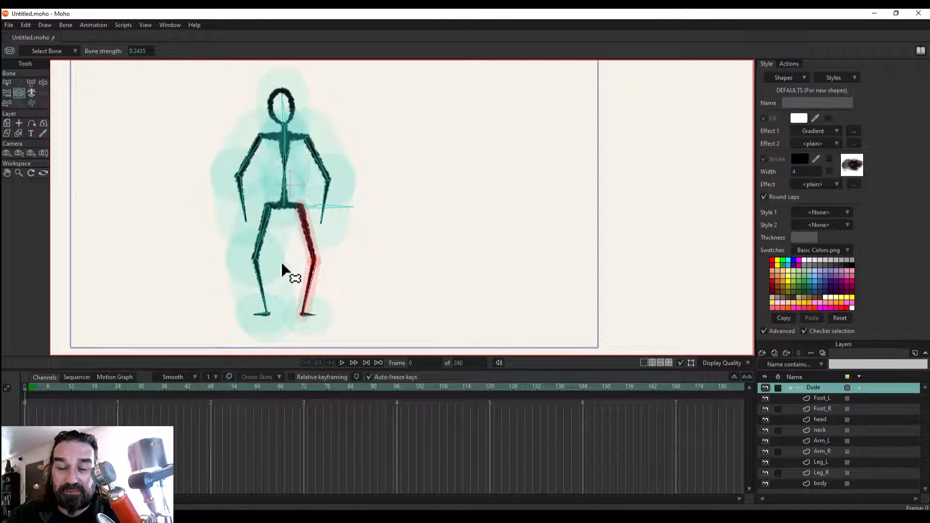
drag(263, 232, 258, 234)
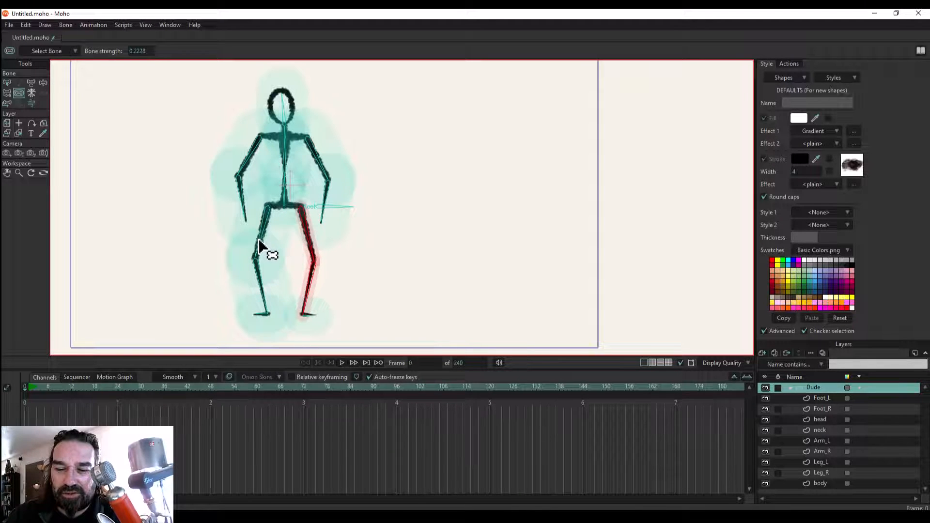
Reduce the right thigh's bone strength to a narrow area around the limb and the right shin's to about 0.25.
click(7, 84)
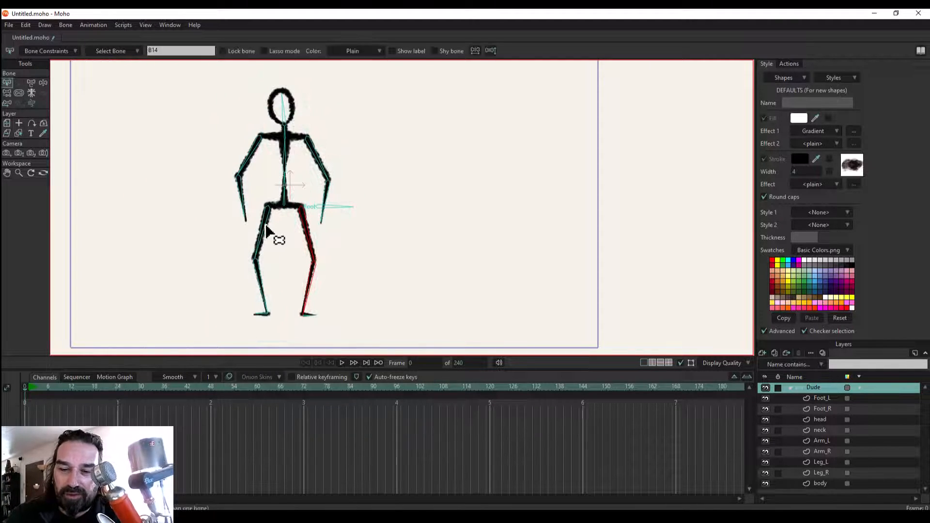
click(279, 237)
click(18, 96)
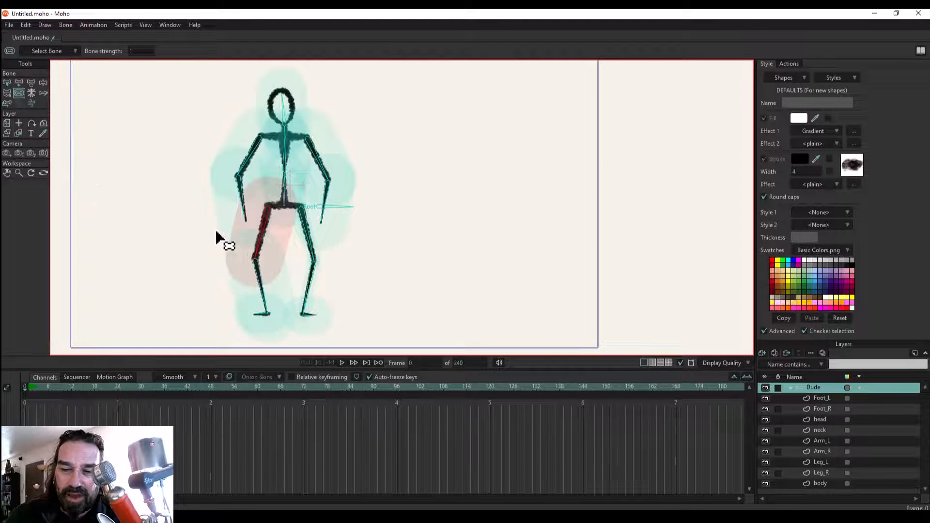
drag(263, 230, 261, 230)
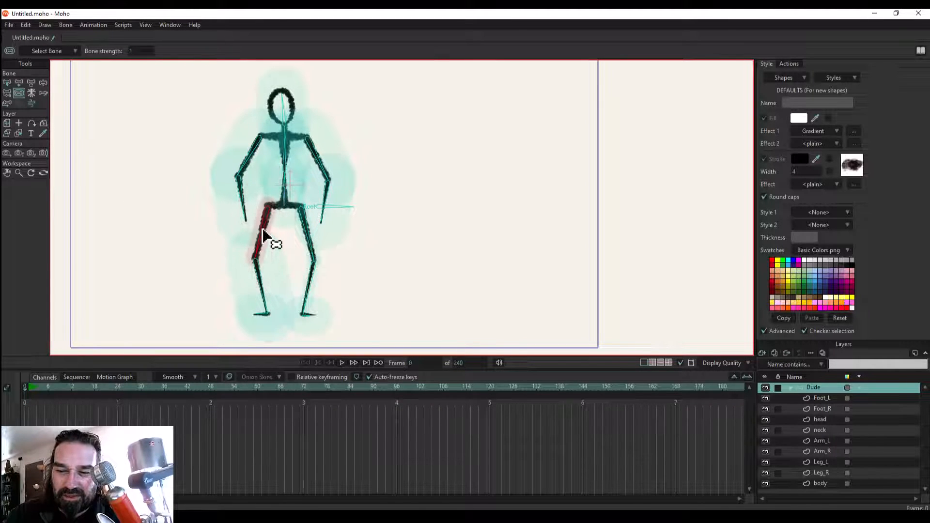
click(266, 293)
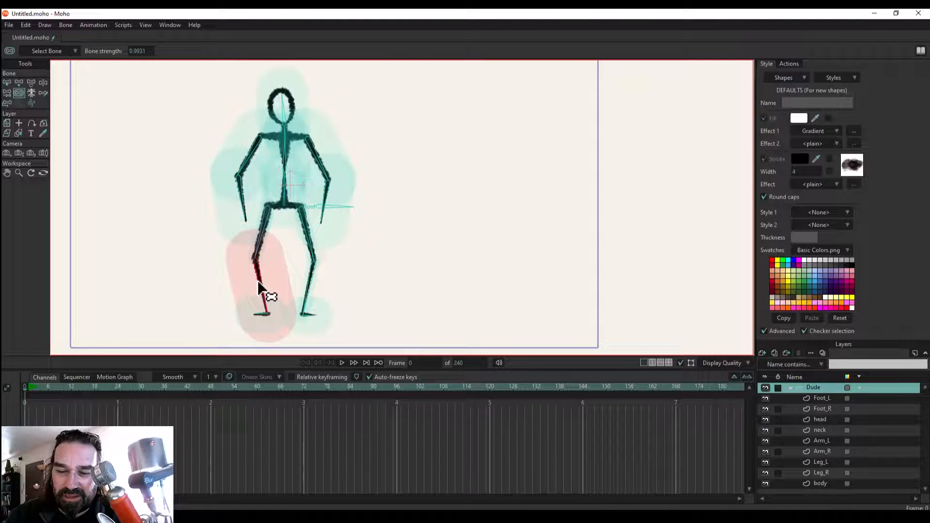
mouse_move(266, 292)
mouse_down()
mouse_move(260, 283)
mouse_move(258, 304)
mouse_up()
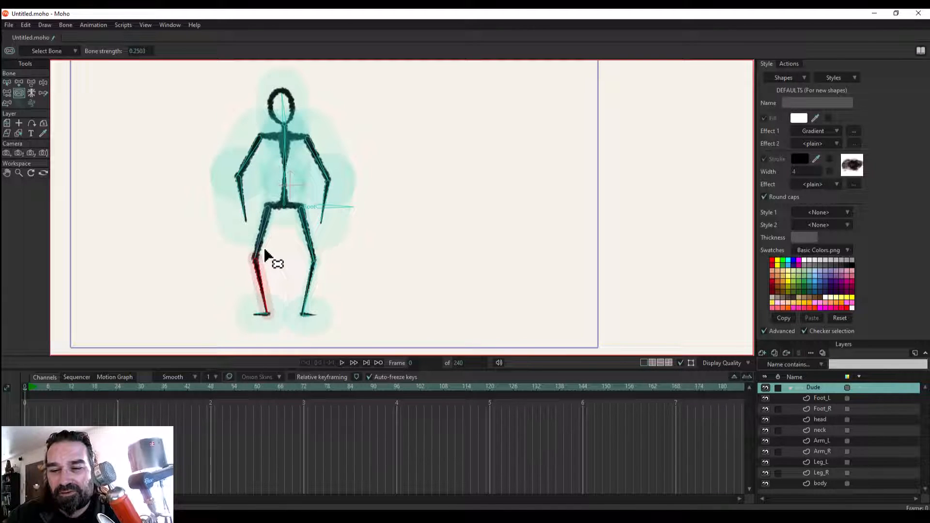
Reduce the bone strength of both foot bones to about 0.3.
click(308, 317)
drag(308, 318, 258, 346)
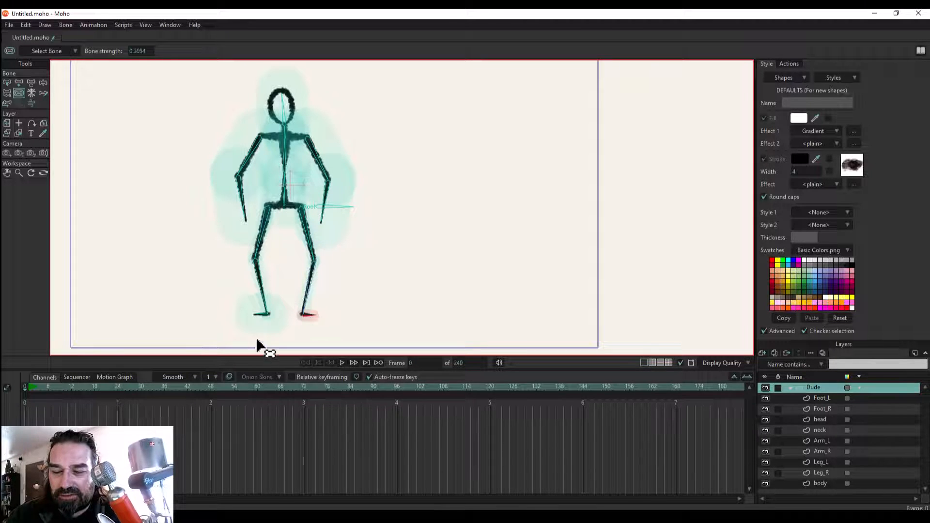
click(260, 316)
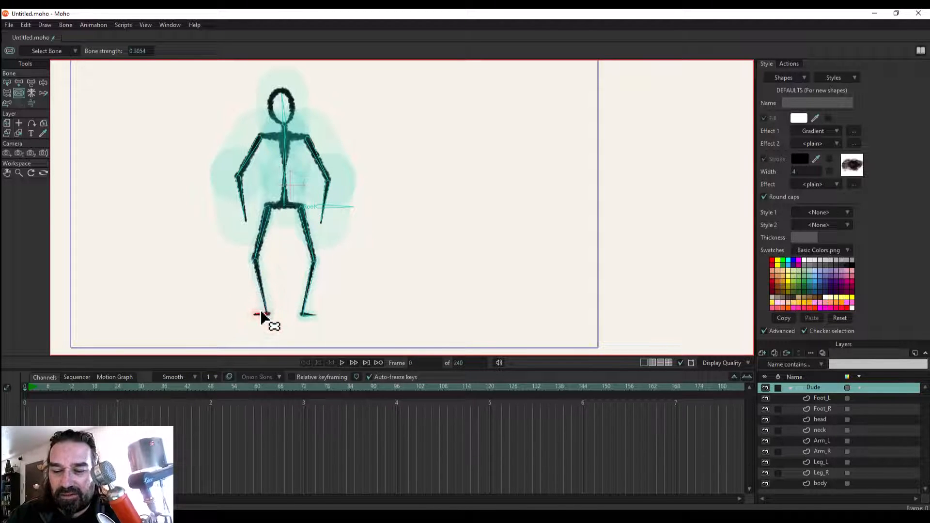
Reduce the bone strength of both forearms and both upper arms to roughly 0.2 so each influence area hugs its limb.
click(336, 208)
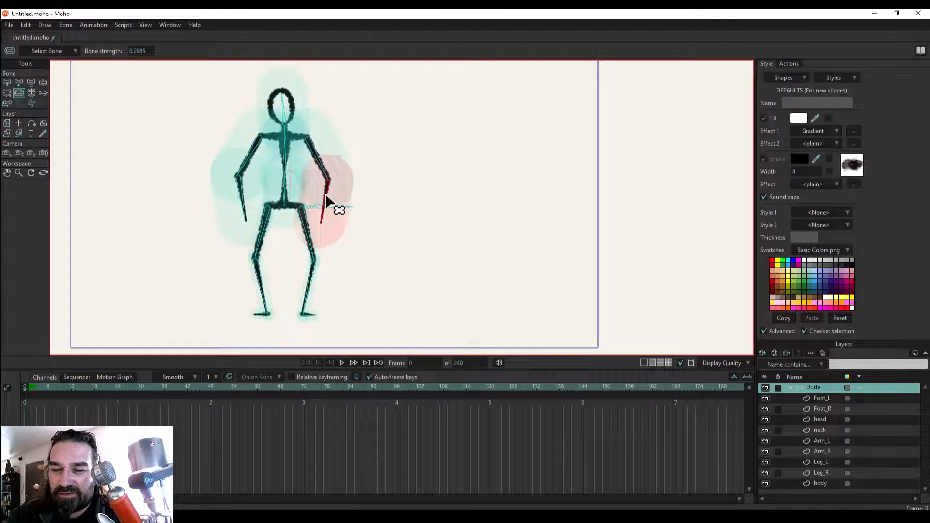
drag(327, 199, 264, 220)
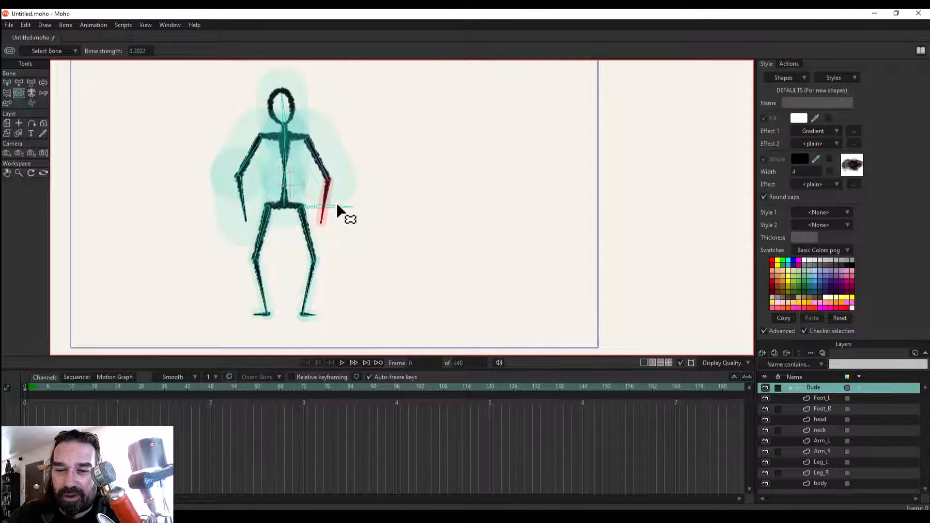
click(241, 200)
drag(241, 200, 189, 234)
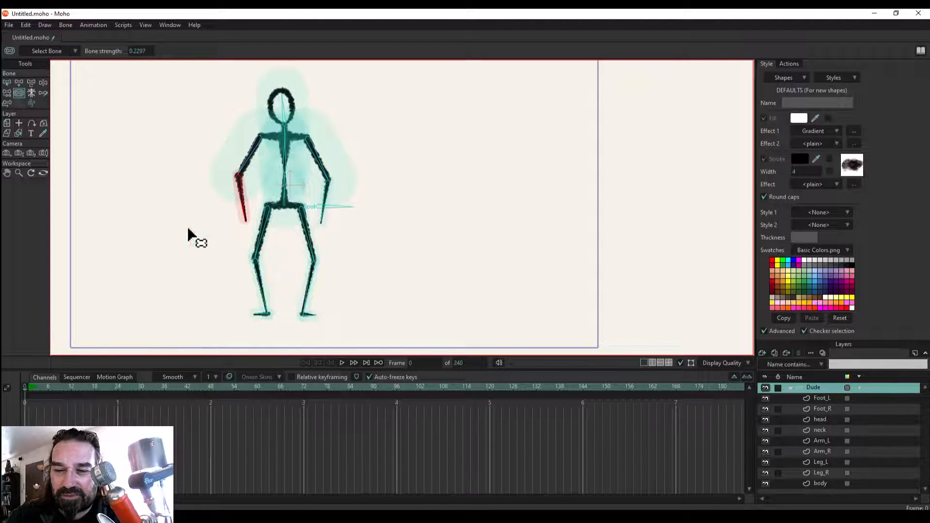
click(317, 173)
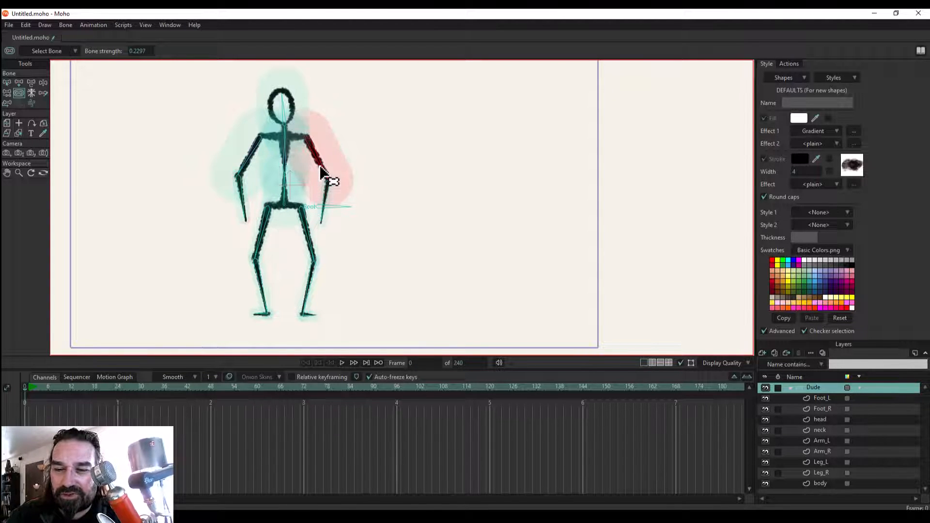
click(247, 166)
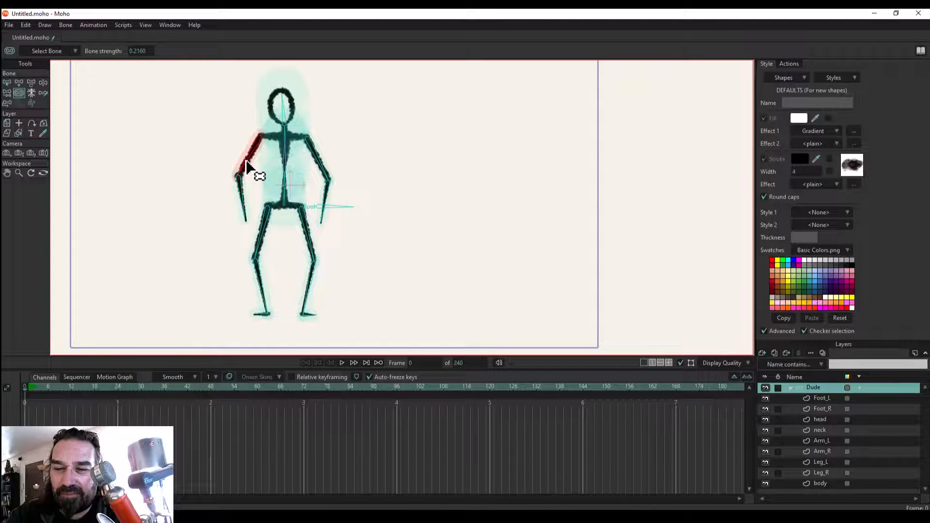
Reduce the bone strength of the head to about 0.66, the neck to about 0.33 and the spine bones to about 0.3.
click(282, 113)
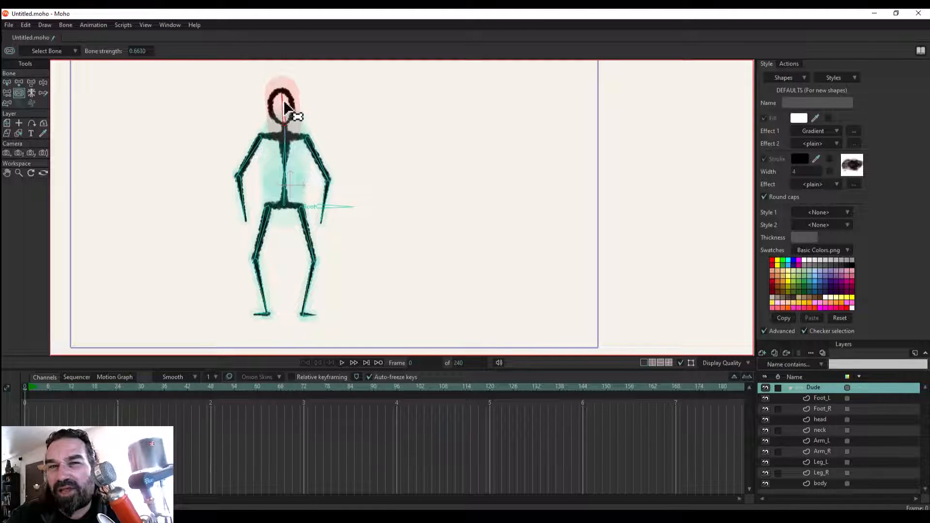
click(285, 129)
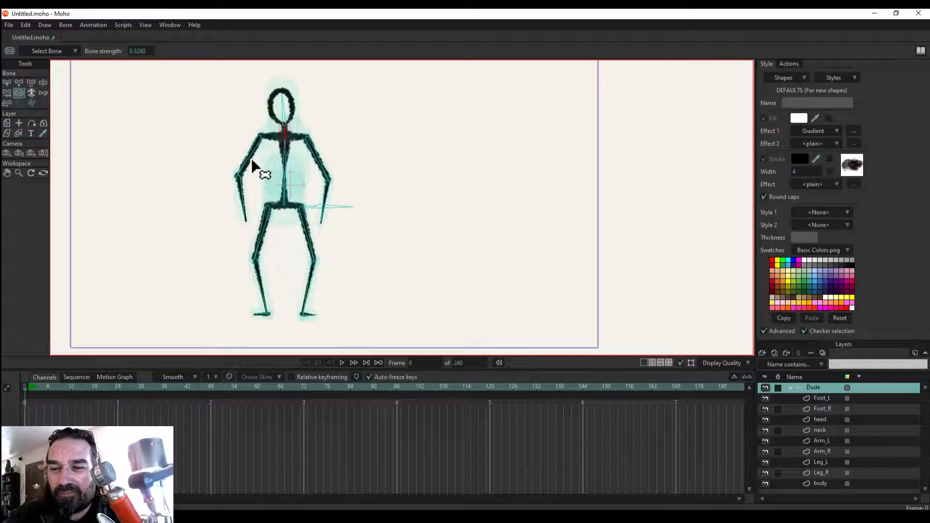
click(285, 144)
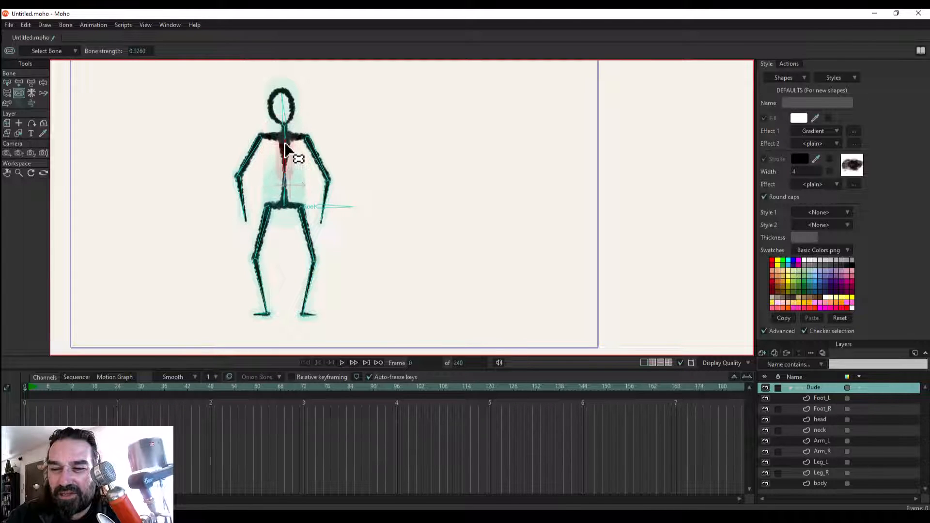
click(283, 180)
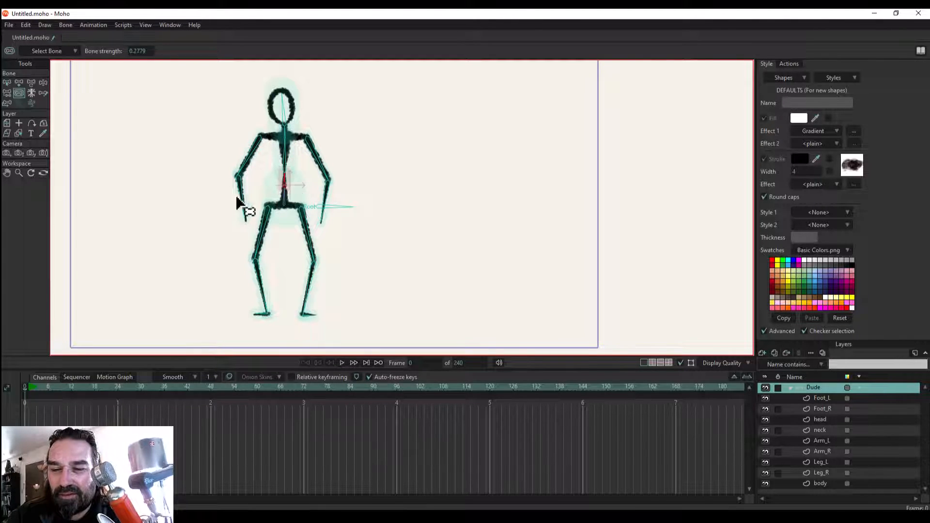
click(289, 202)
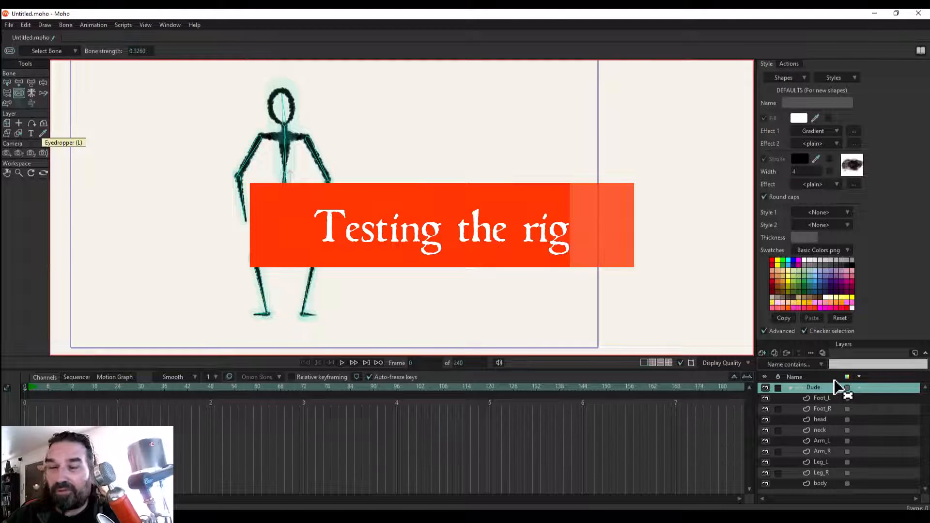
Test the rig with Manipulate Bones by moving the root and spine and raising the left arm with a bent elbow.
click(43, 83)
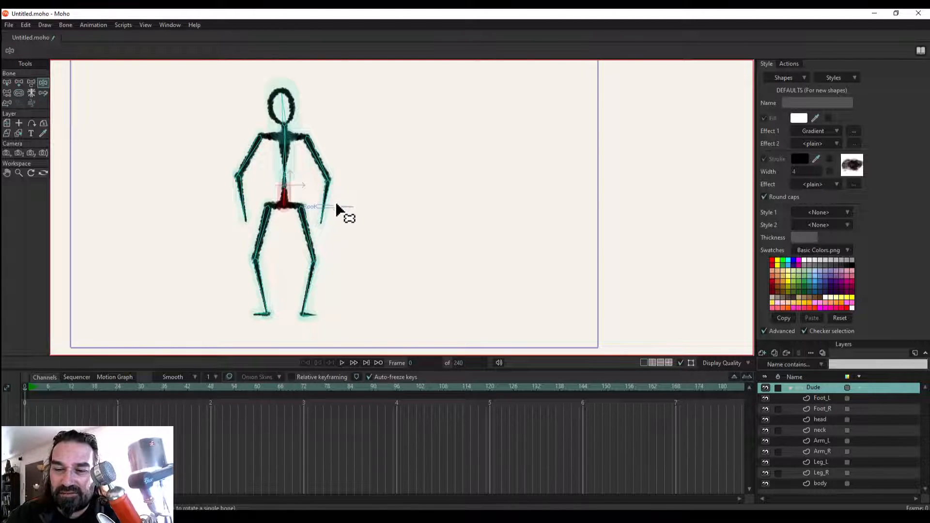
mouse_move(337, 204)
mouse_down()
mouse_move(336, 212)
mouse_move(325, 201)
mouse_up()
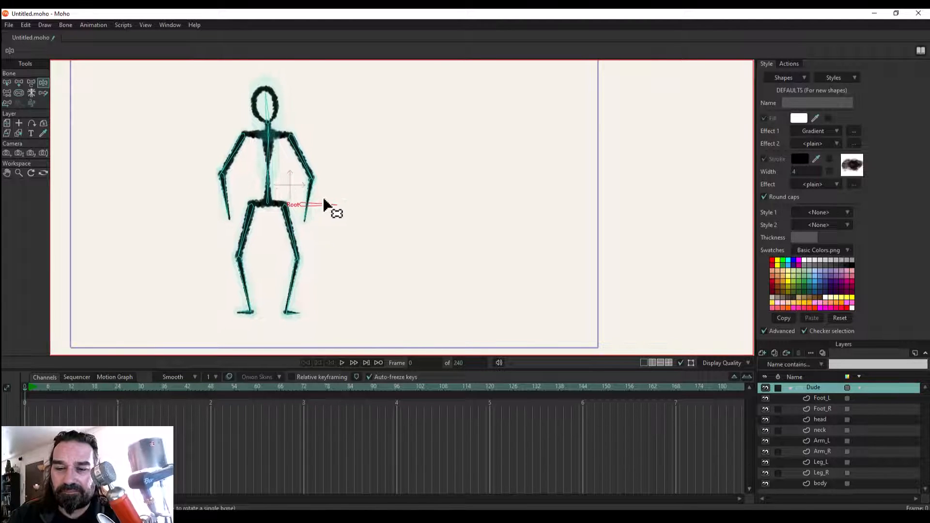
drag(270, 192, 291, 111)
click(312, 162)
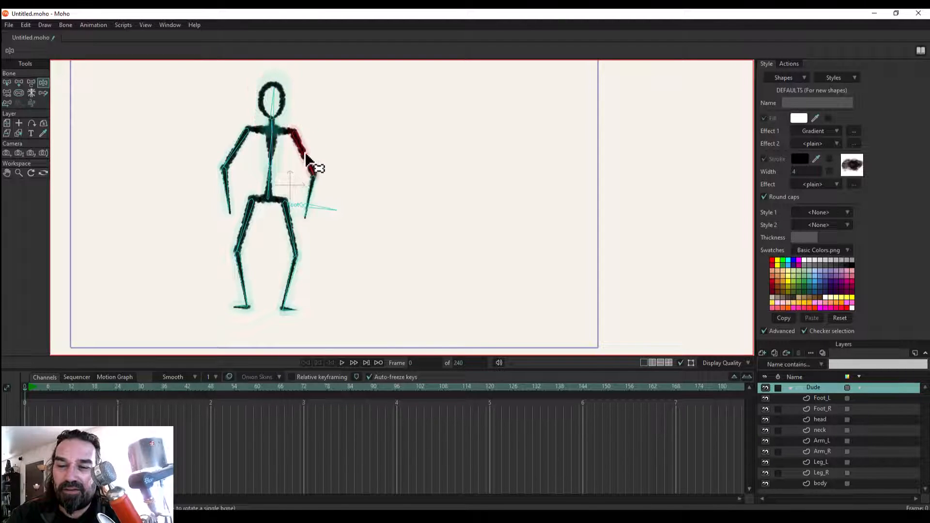
drag(312, 162, 344, 127)
click(344, 141)
drag(357, 128, 350, 122)
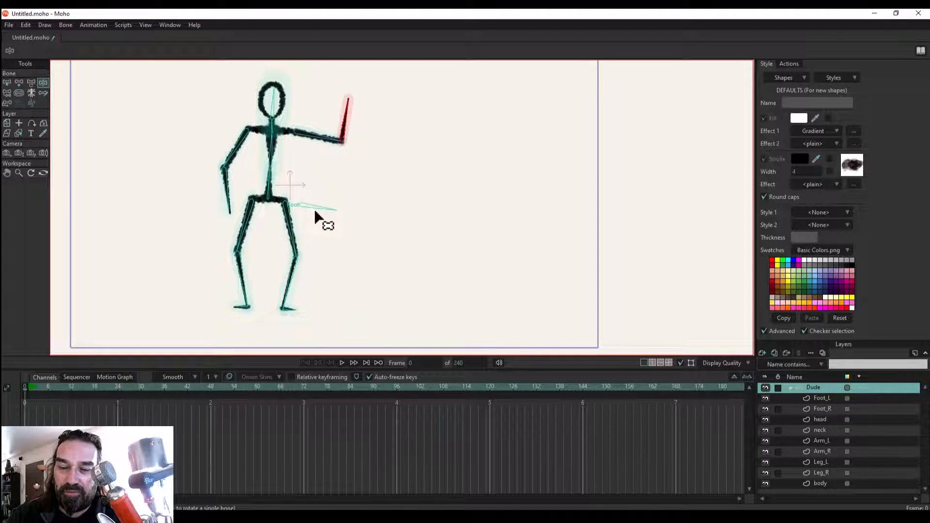
Test moving the whole figure by its root bone and bending the left leg, and return to the rest pose.
drag(318, 216, 259, 219)
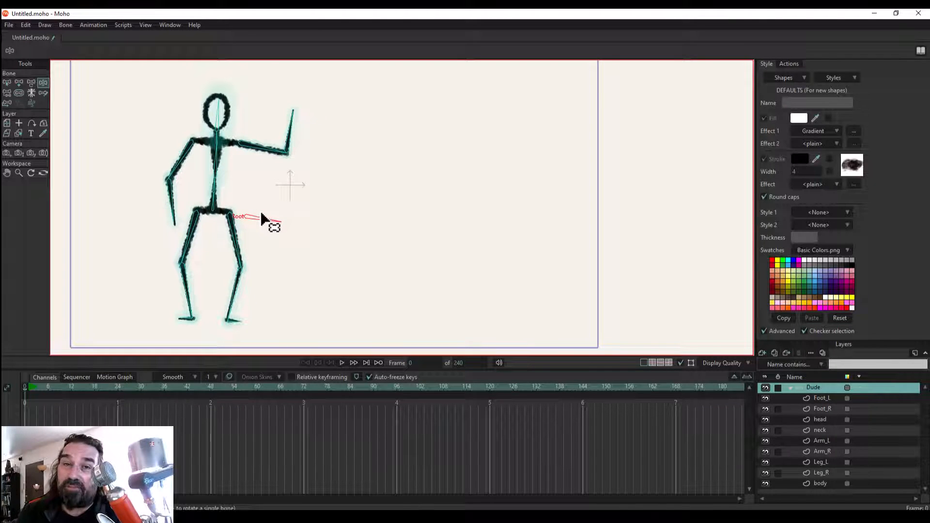
drag(232, 324, 257, 320)
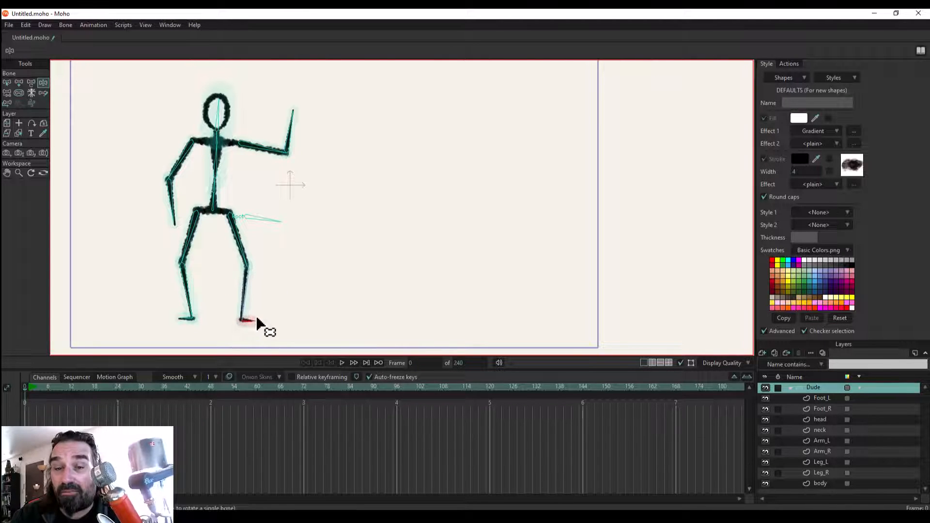
drag(246, 264, 231, 319)
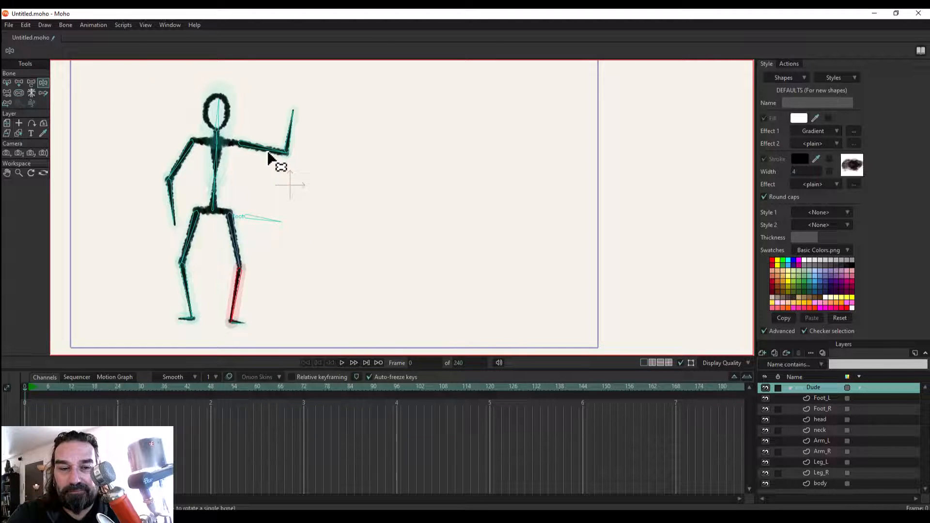
click(7, 82)
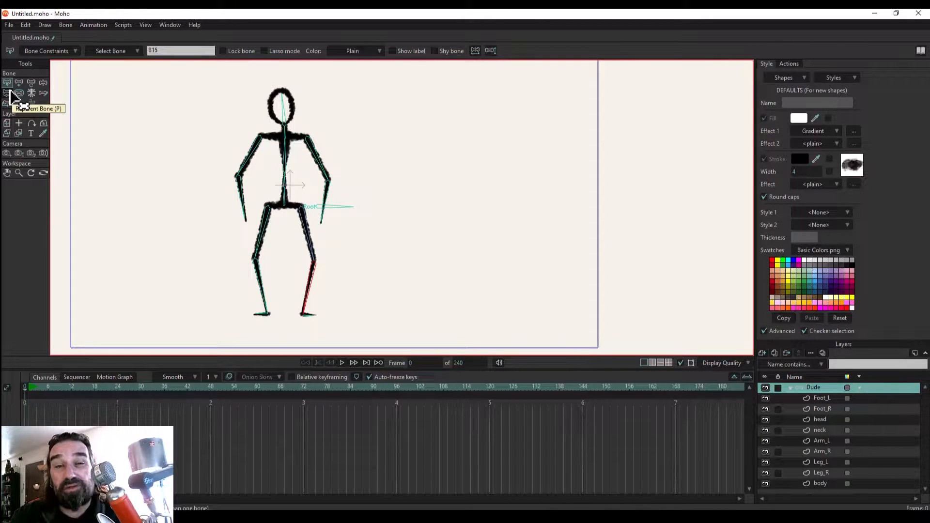
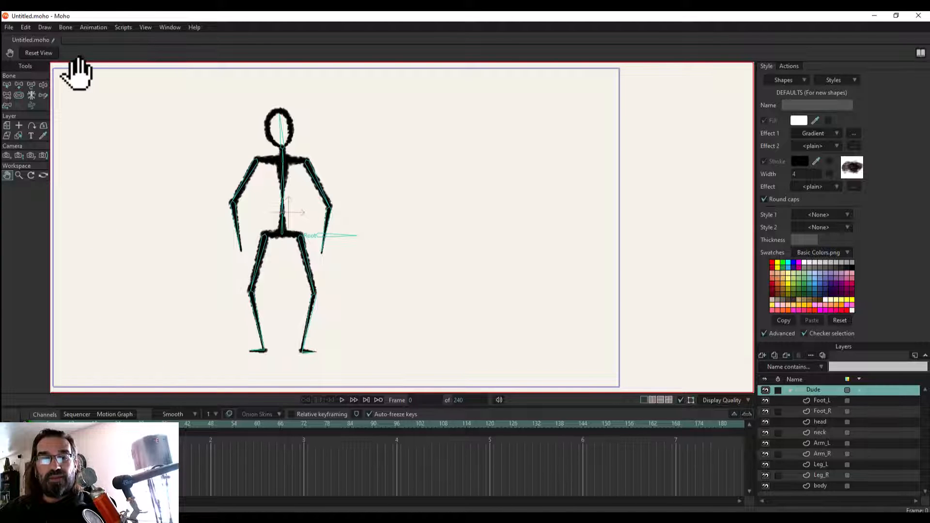
Add a short unparented bone from the left heel toward the other foot and name it Target_L.
click(19, 86)
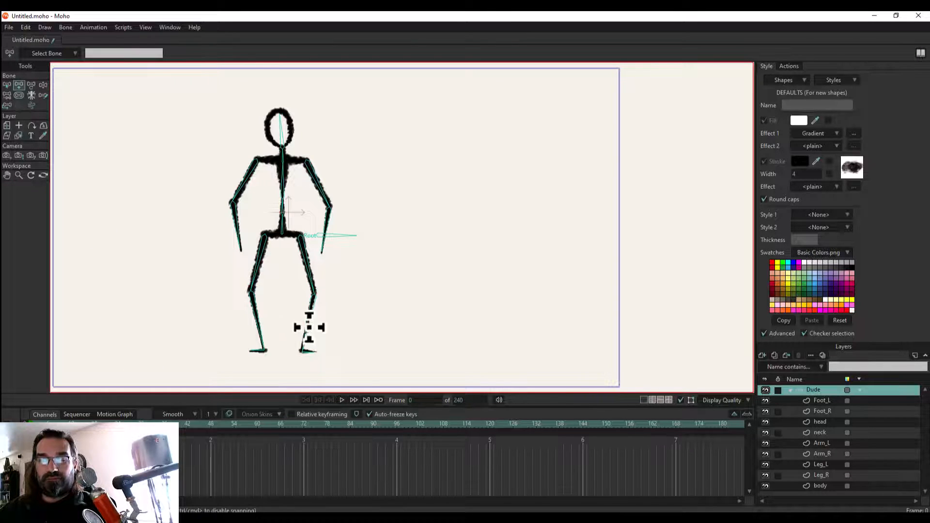
scroll(286, 359, up, 5)
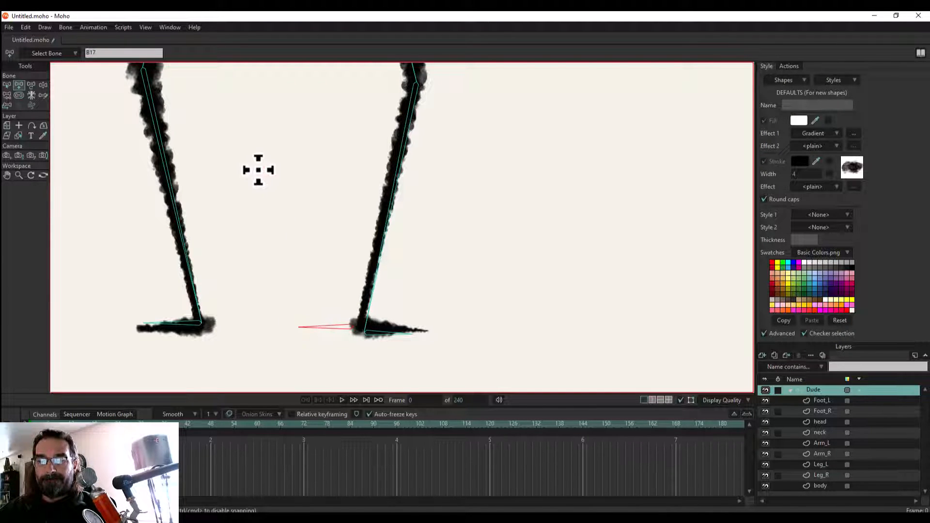
click(6, 86)
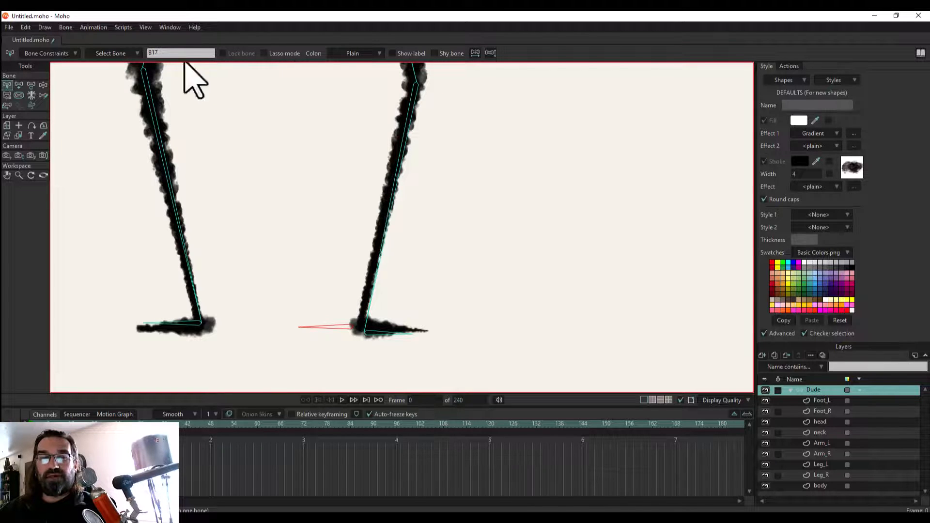
double_click(151, 53)
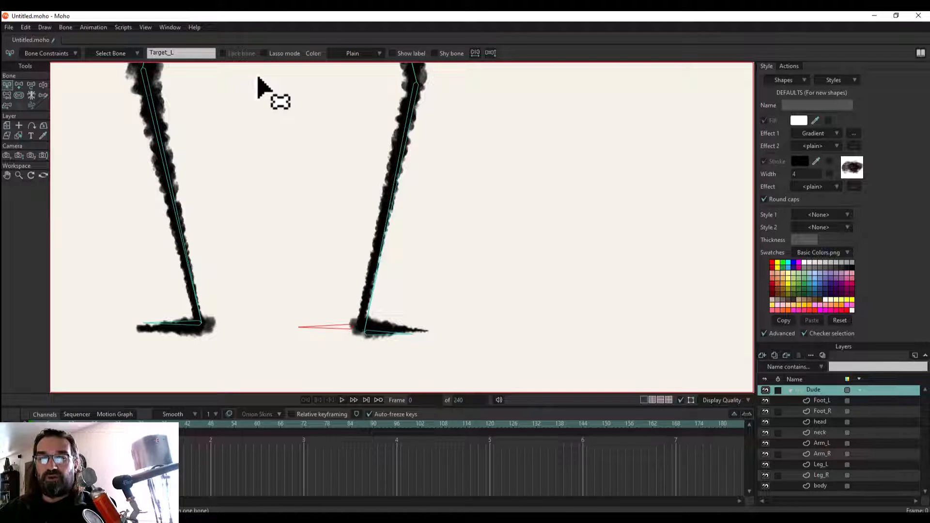
Show the Target_L bone's label and reduce its bone strength to 0.
click(393, 54)
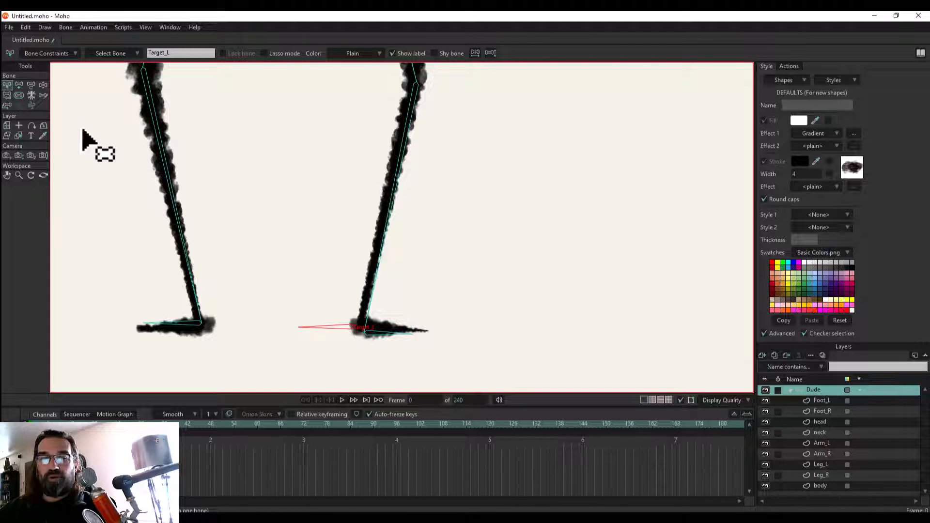
click(19, 95)
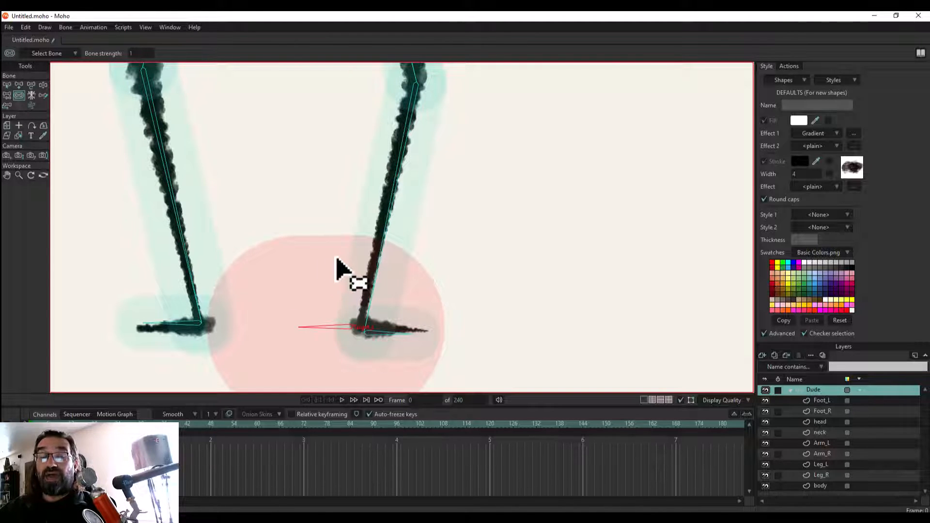
drag(335, 259, 189, 376)
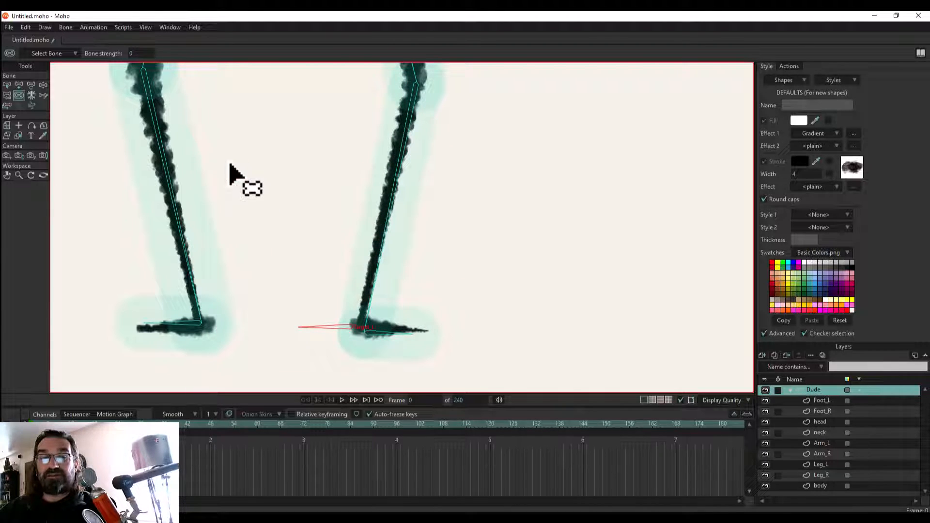
Deselect all bones and add a short unparented bone from just behind the right heel toward the other foot.
click(6, 104)
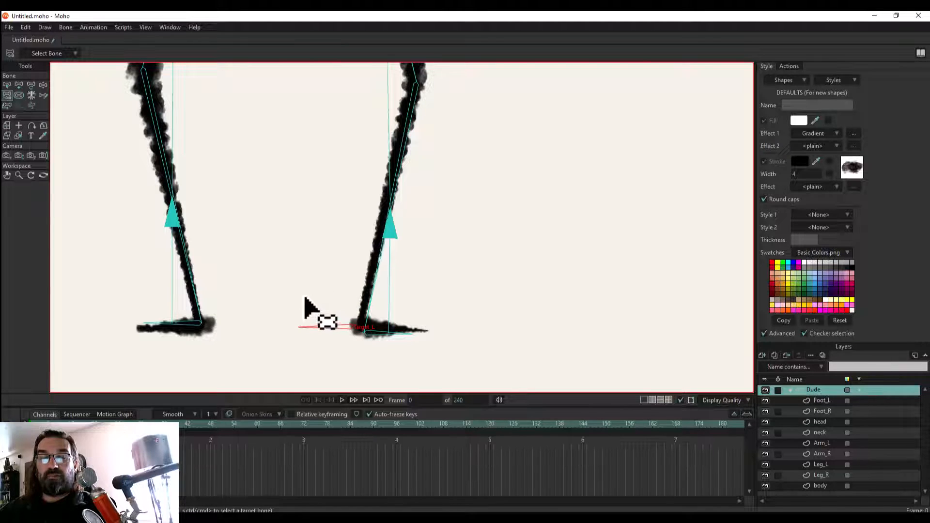
click(7, 89)
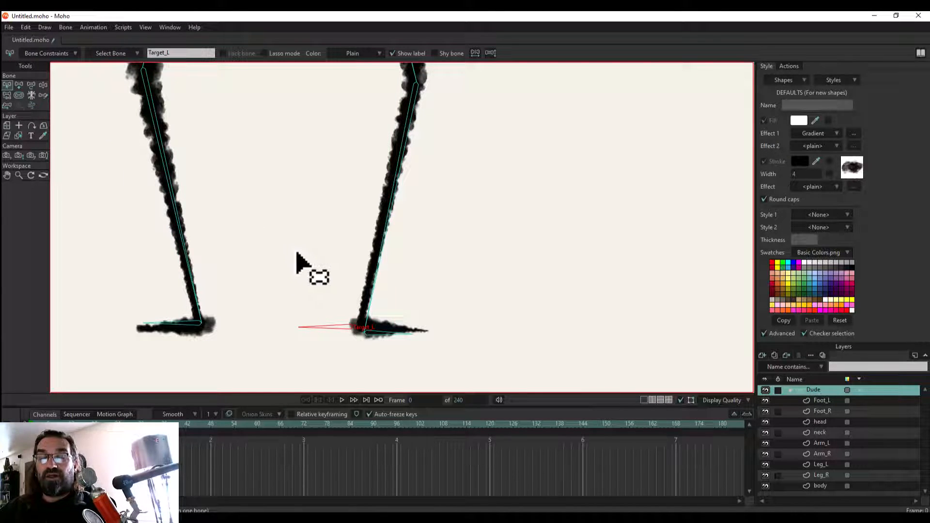
click(262, 254)
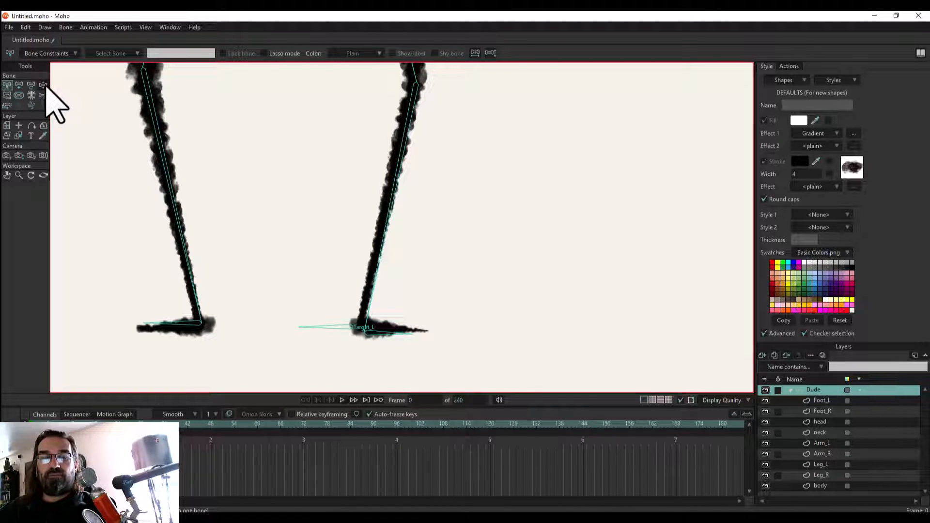
click(19, 85)
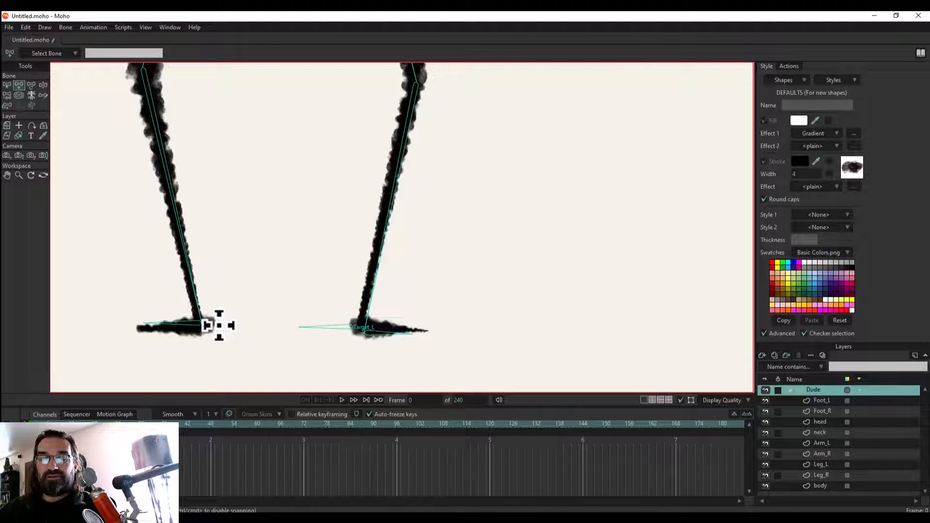
drag(240, 328, 274, 325)
drag(252, 319, 272, 325)
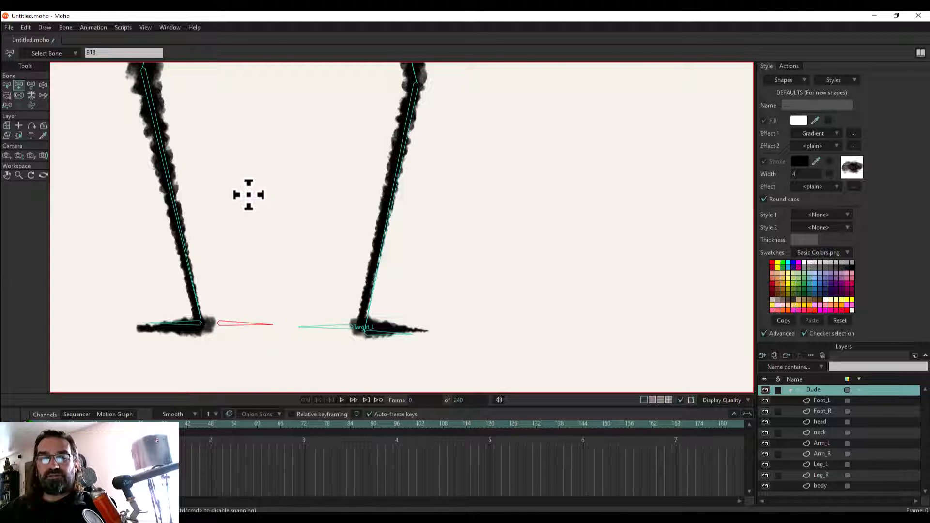
Name the new right heel bone Target_R and show its label.
click(8, 85)
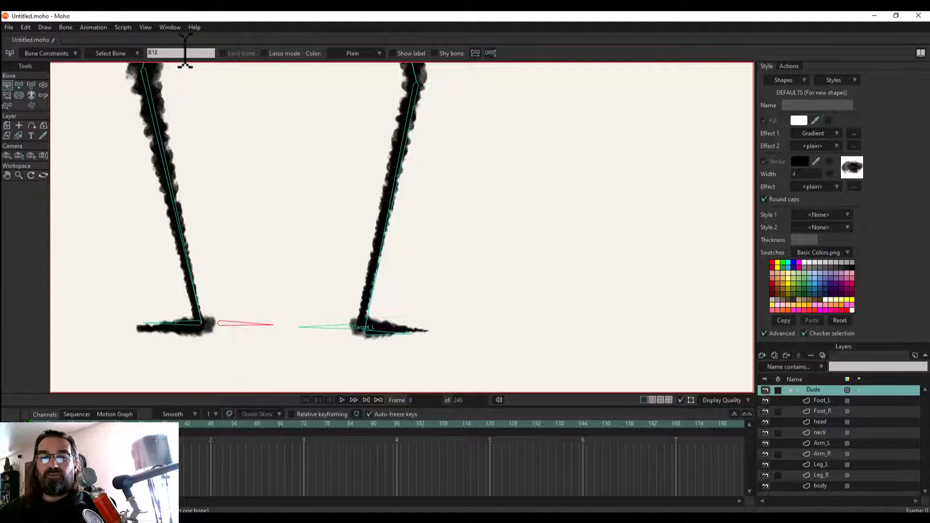
click(182, 54)
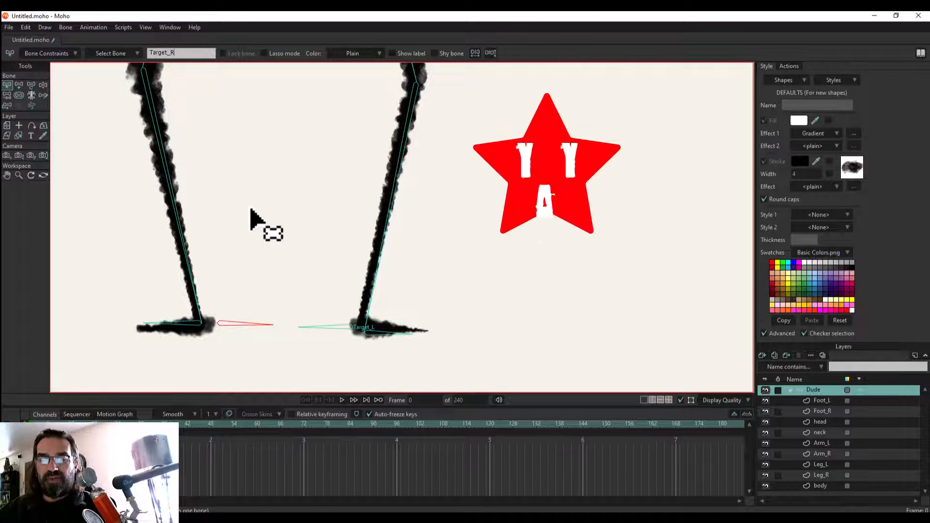
click(392, 54)
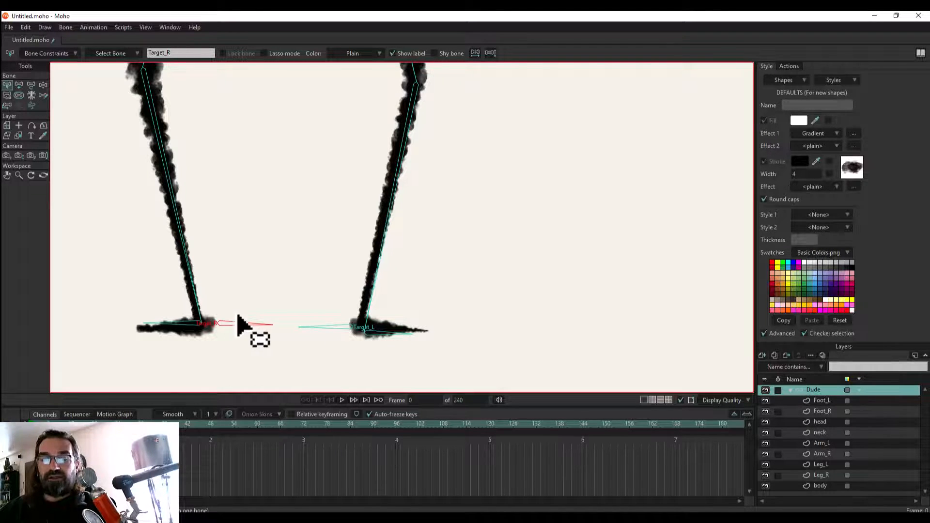
Assign Target_R as the target of the right lower leg bone in its bone constraints.
scroll(287, 257, down, 1)
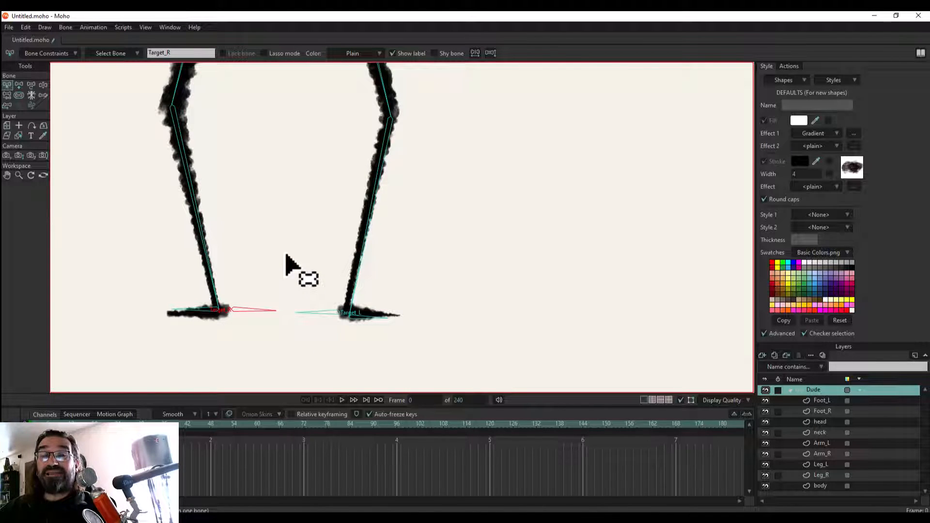
click(184, 164)
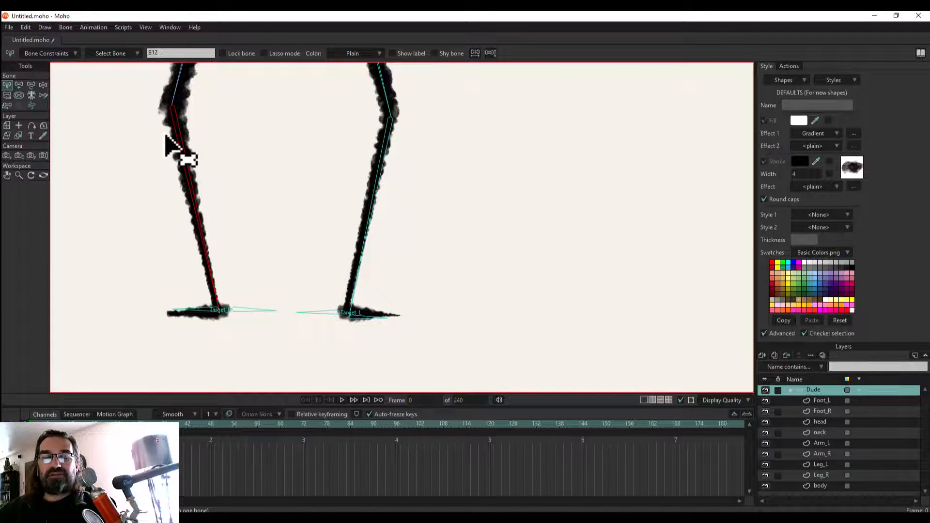
click(76, 54)
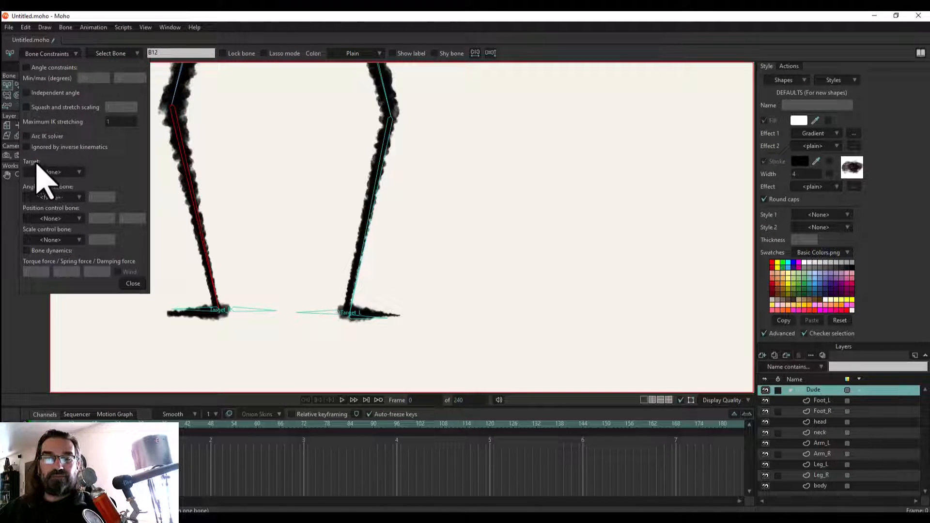
click(79, 173)
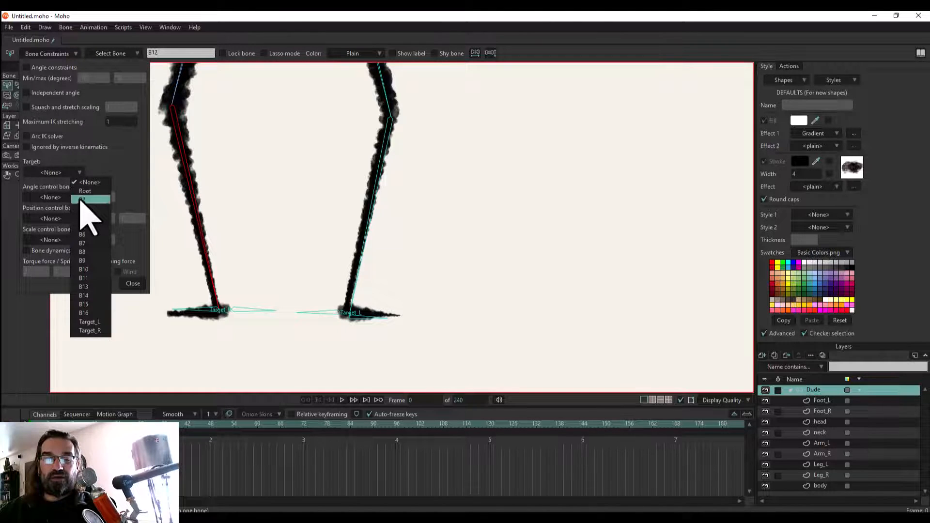
click(96, 331)
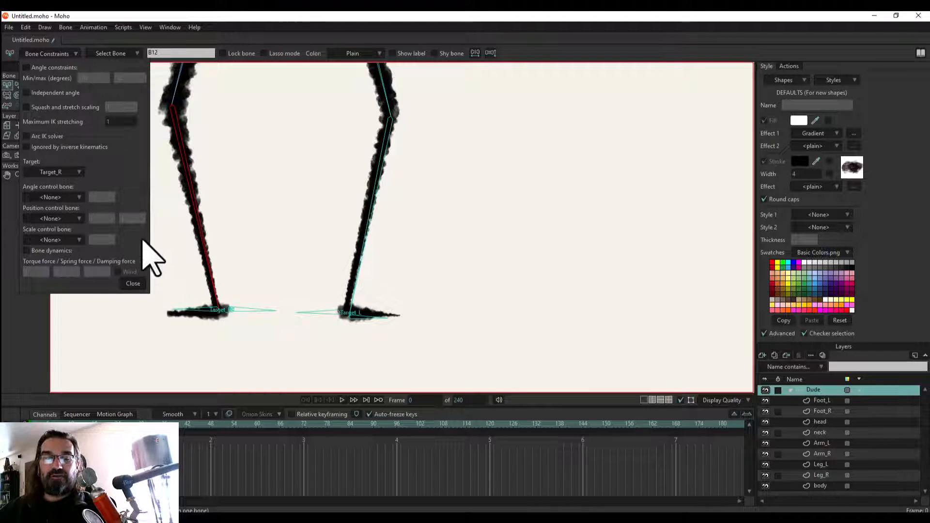
click(134, 284)
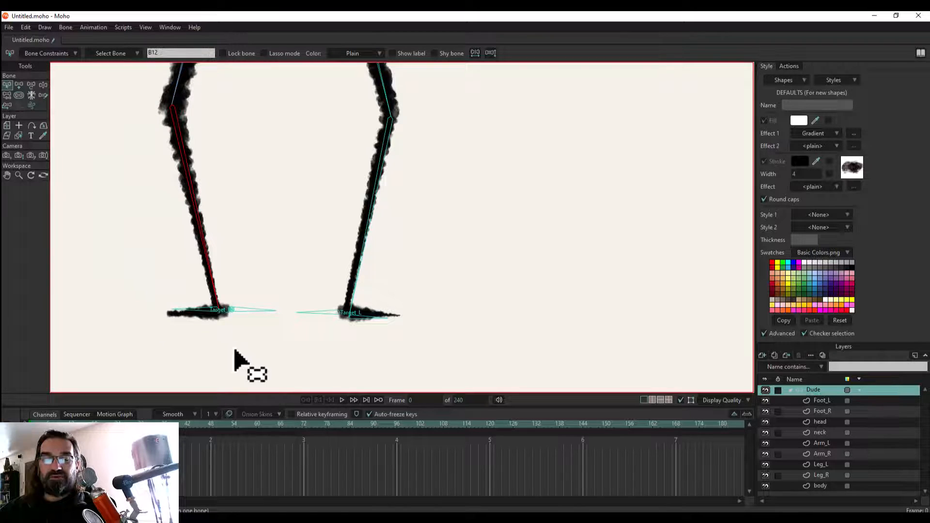
Assign Target_L as the target of the left lower leg bone in its bone constraints.
scroll(234, 361, up, 6)
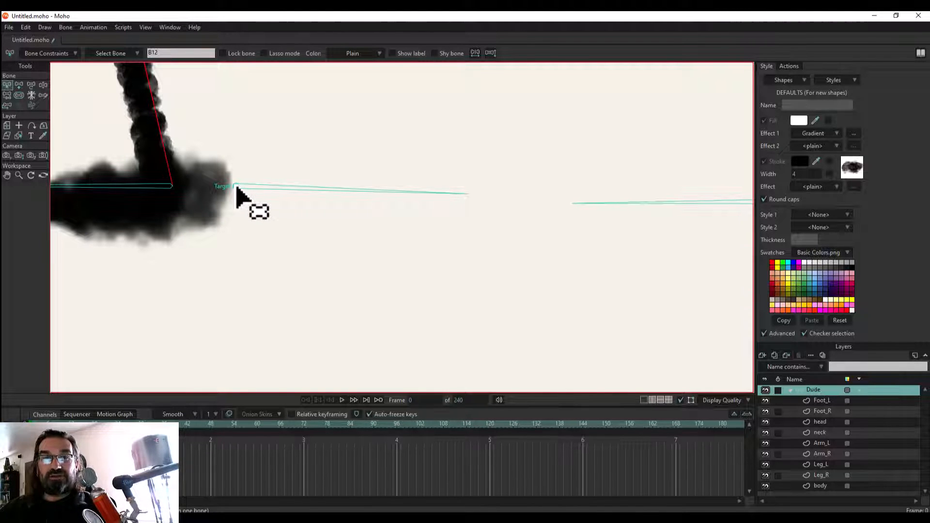
scroll(237, 189, down, 2)
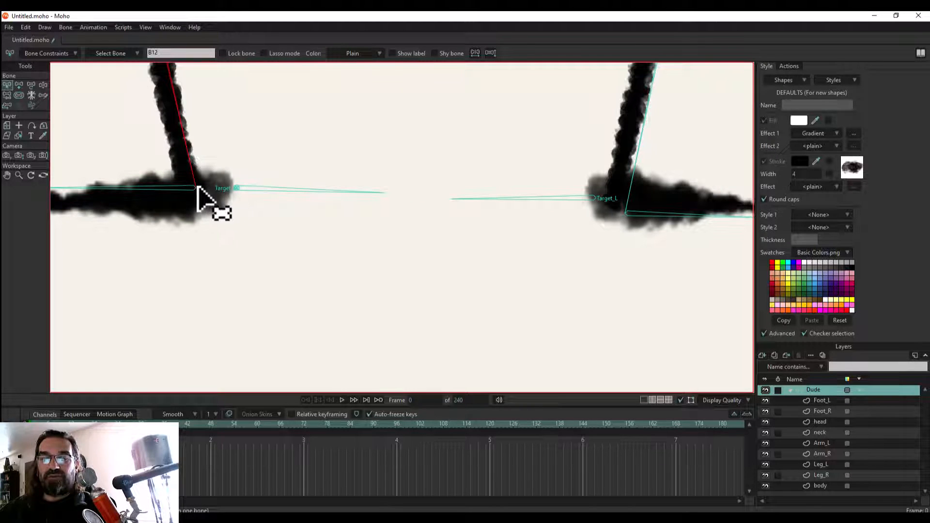
scroll(237, 188, down, 4)
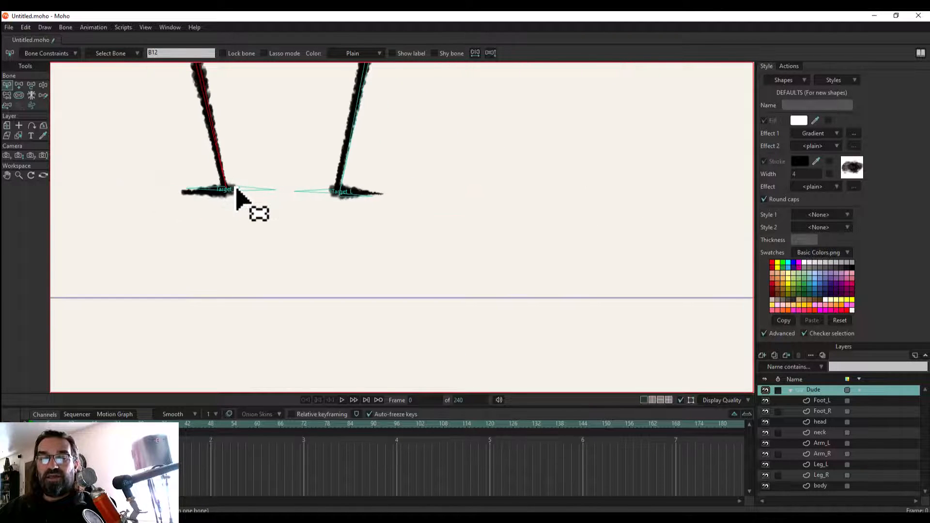
scroll(237, 189, down, 1)
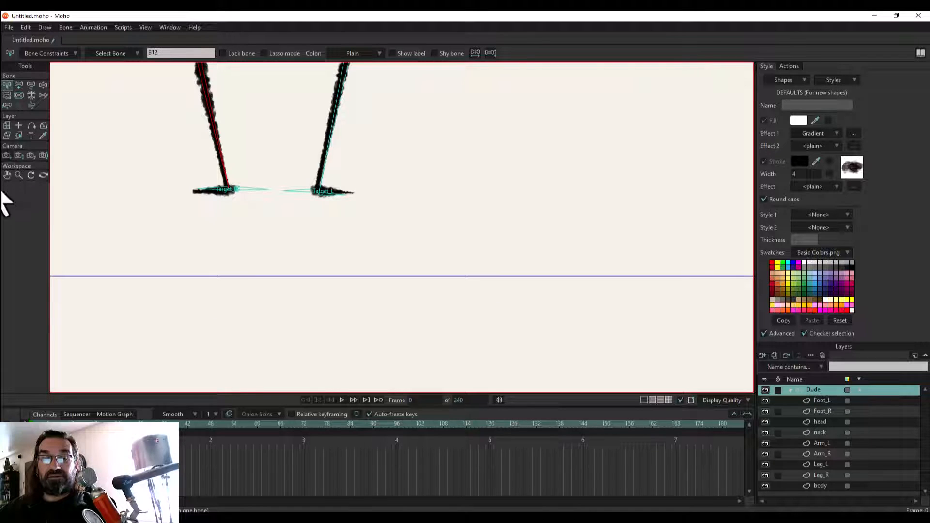
click(7, 175)
drag(188, 196, 187, 301)
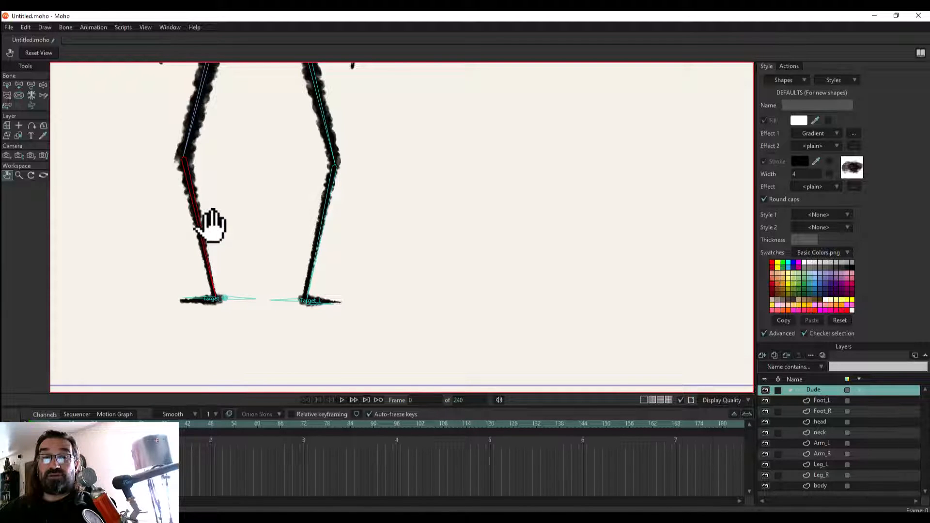
click(6, 84)
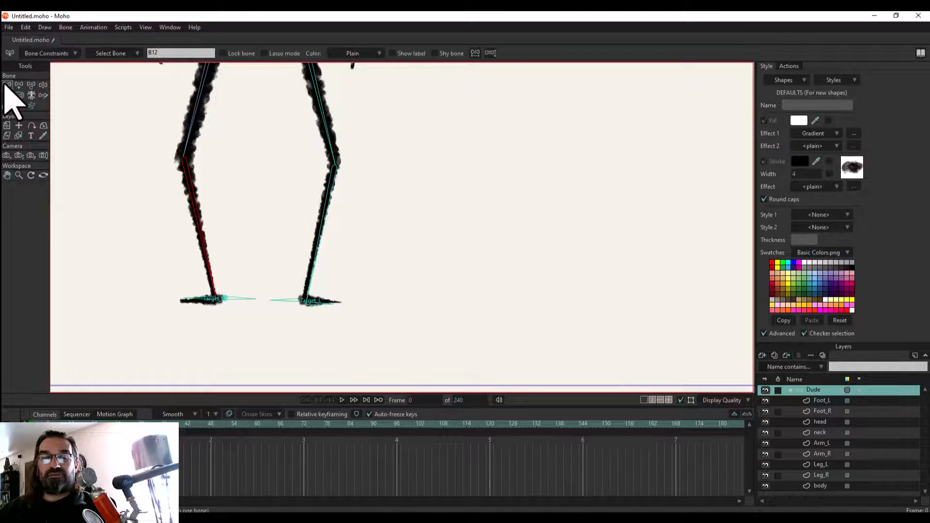
click(324, 213)
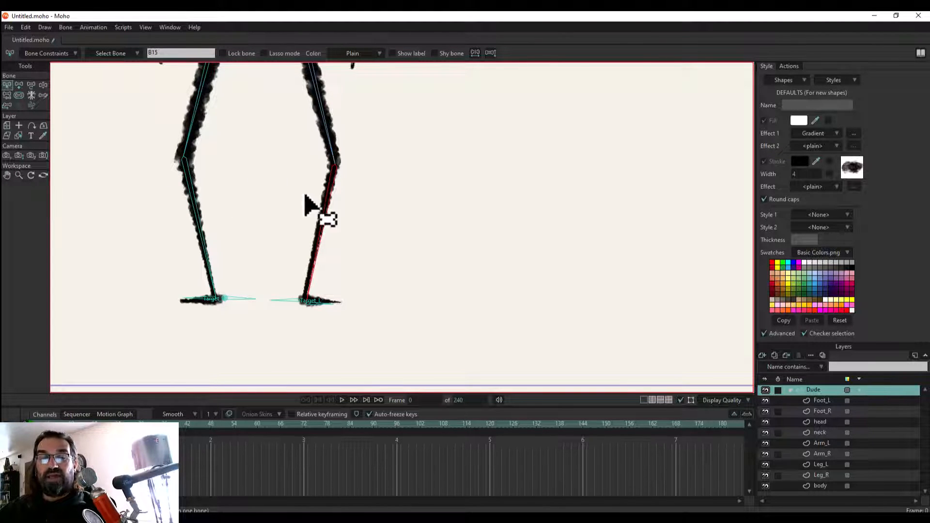
click(72, 55)
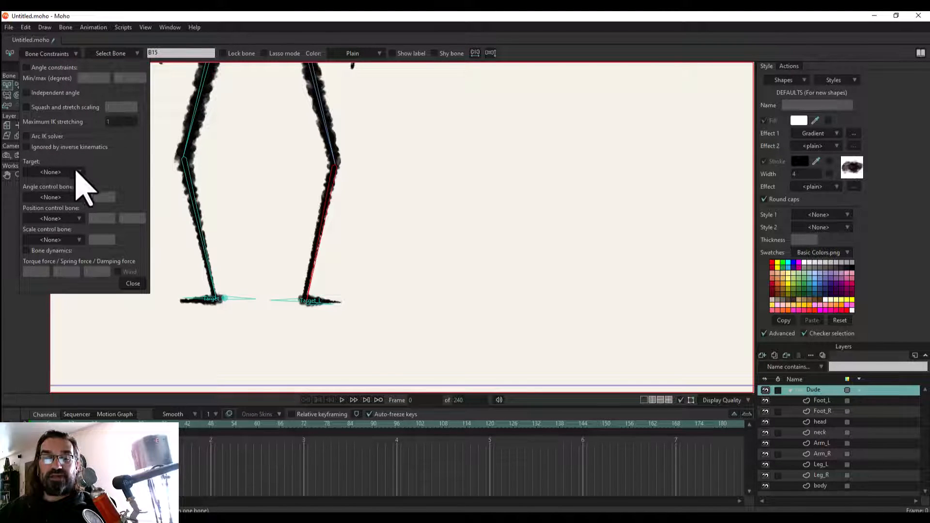
click(83, 173)
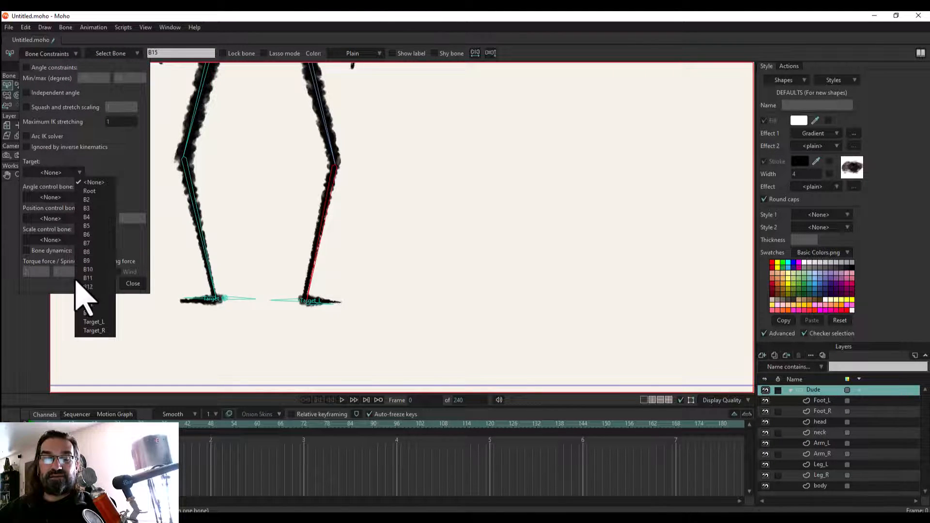
click(88, 322)
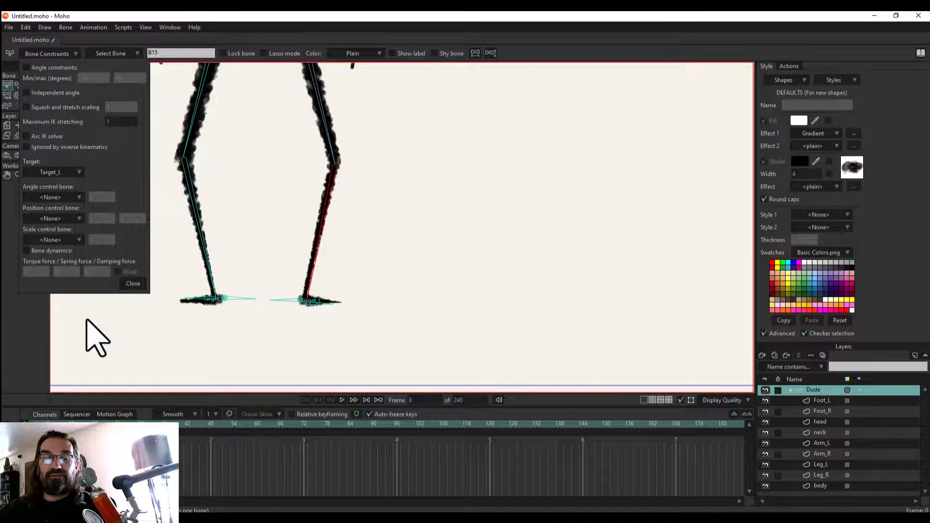
click(132, 284)
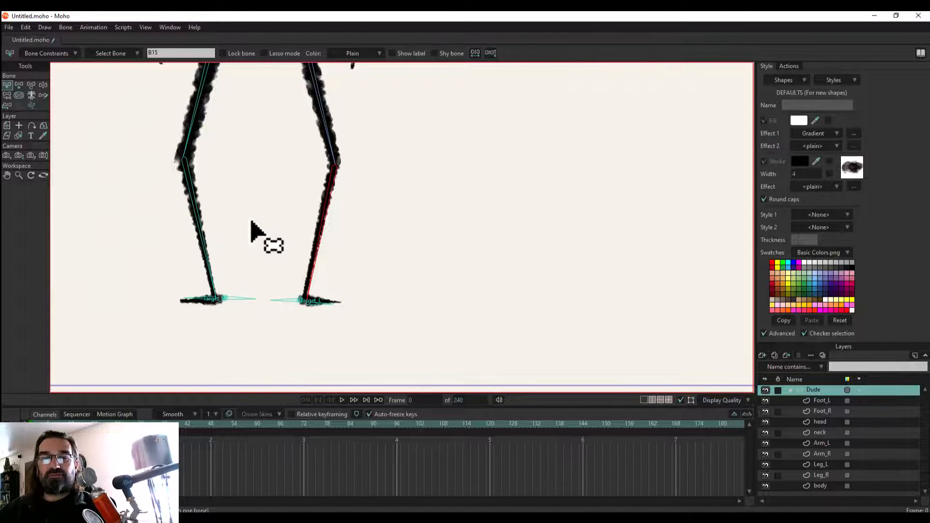
Set the bone strength of the Target_R bone to 0.
scroll(249, 224, down, 2)
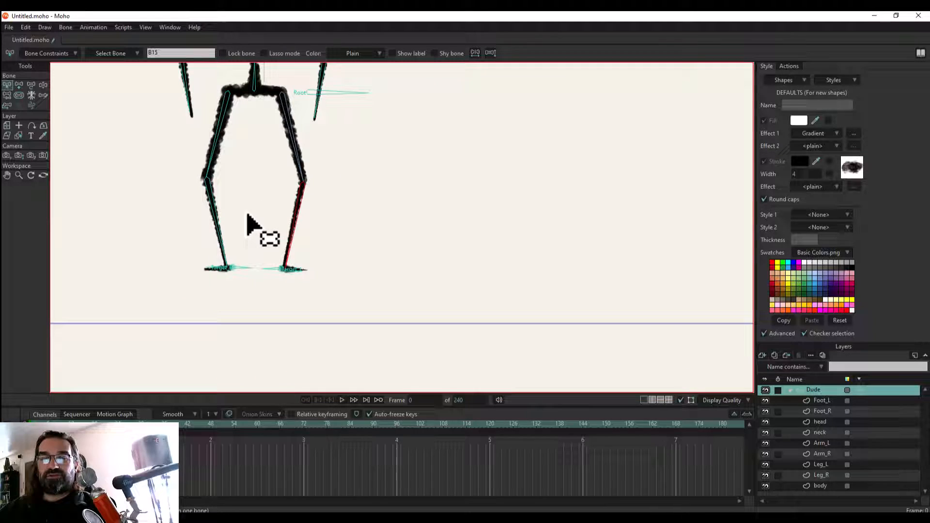
click(43, 85)
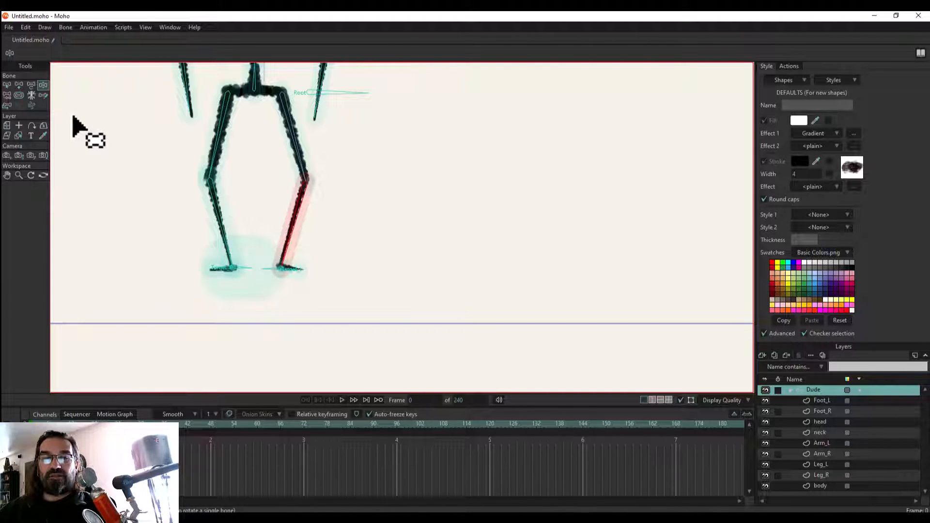
click(20, 96)
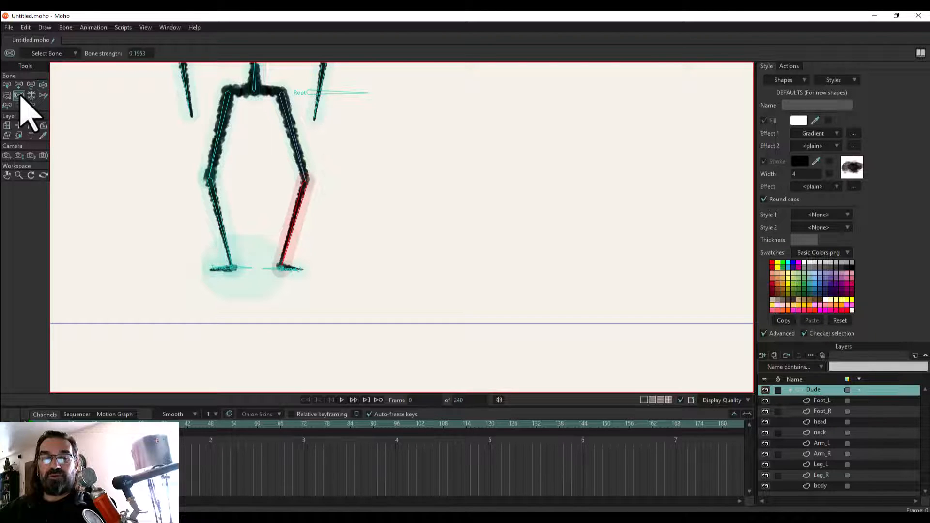
click(253, 267)
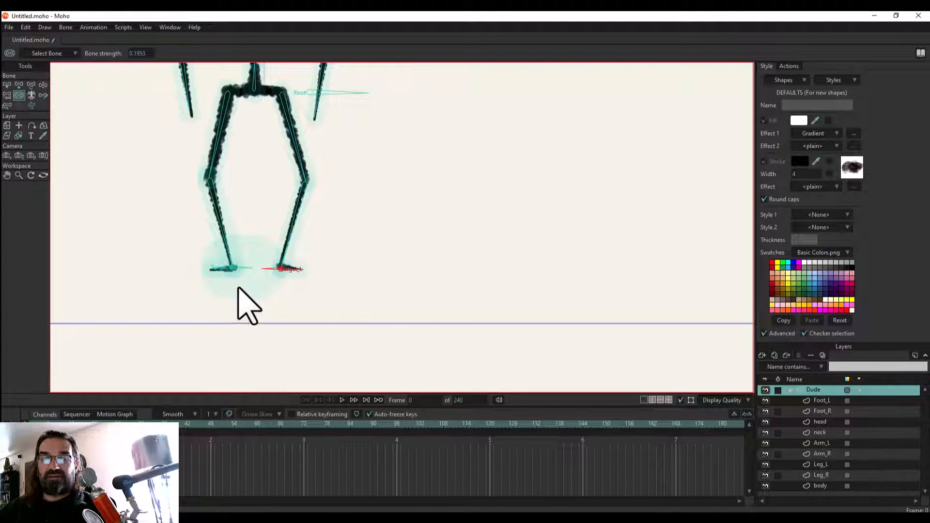
click(239, 271)
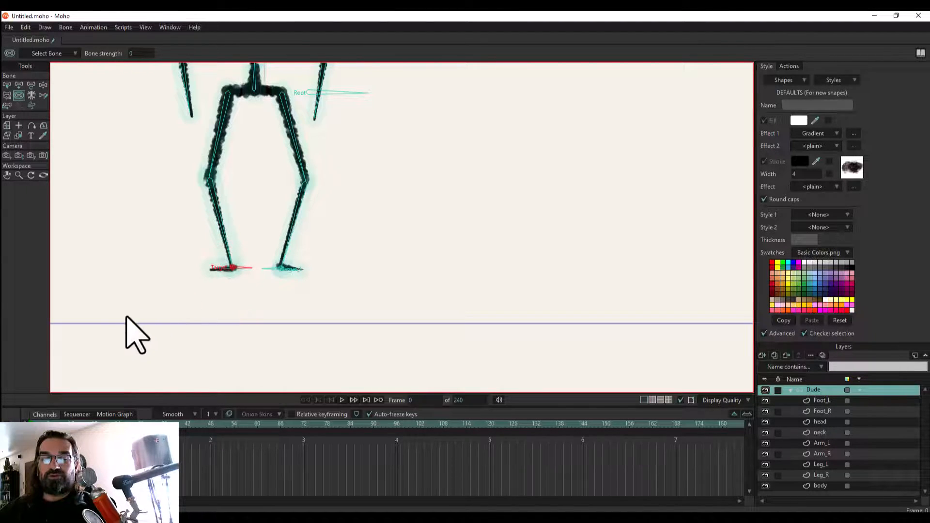
Test the leg rig by manipulating the Target_R and Target_L bones, then check the upper leg, lower leg and left foot bones.
click(42, 85)
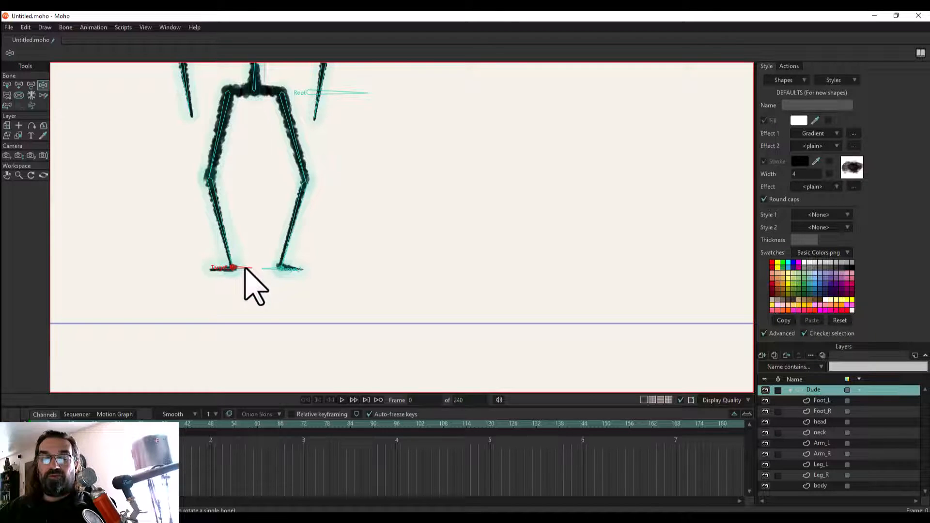
drag(245, 270, 276, 270)
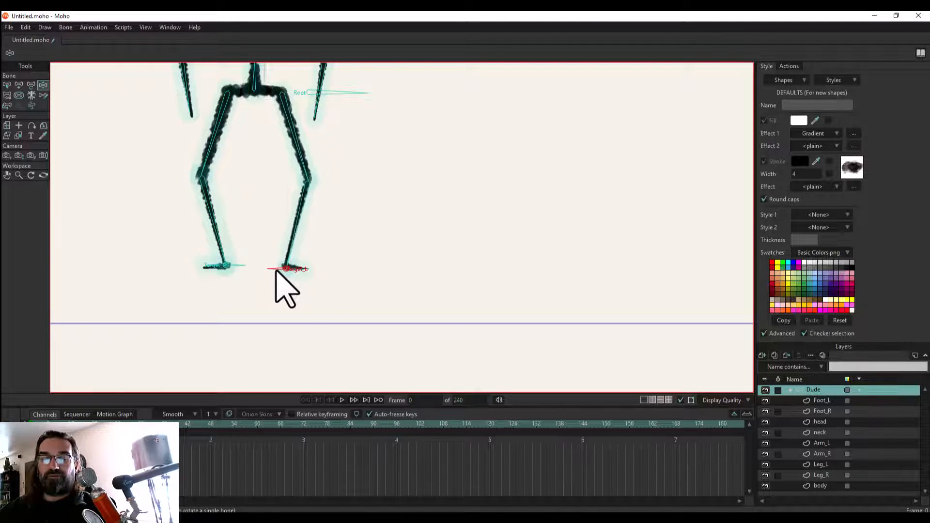
click(305, 234)
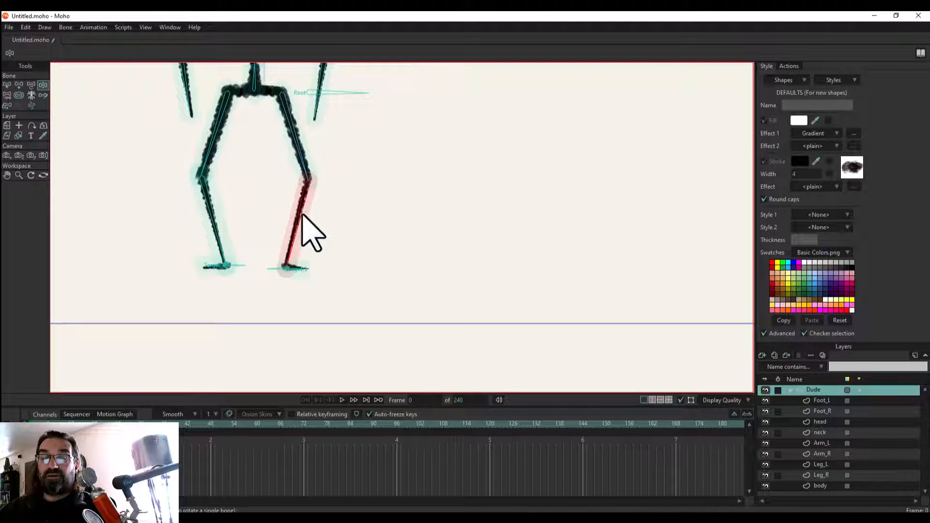
click(213, 213)
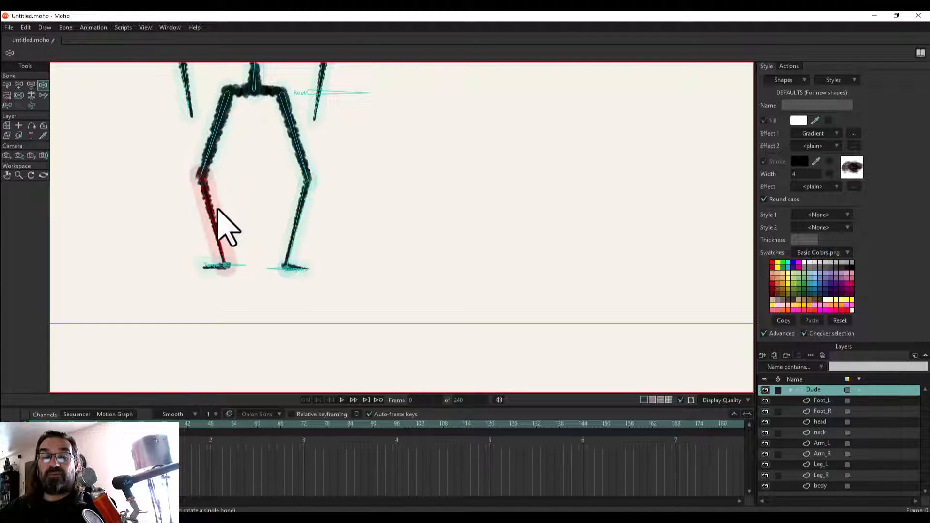
click(214, 160)
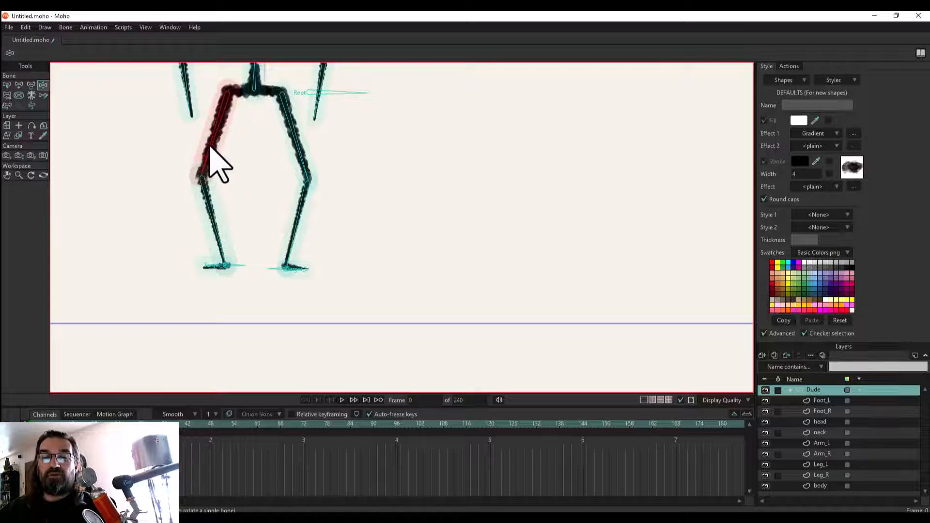
click(309, 159)
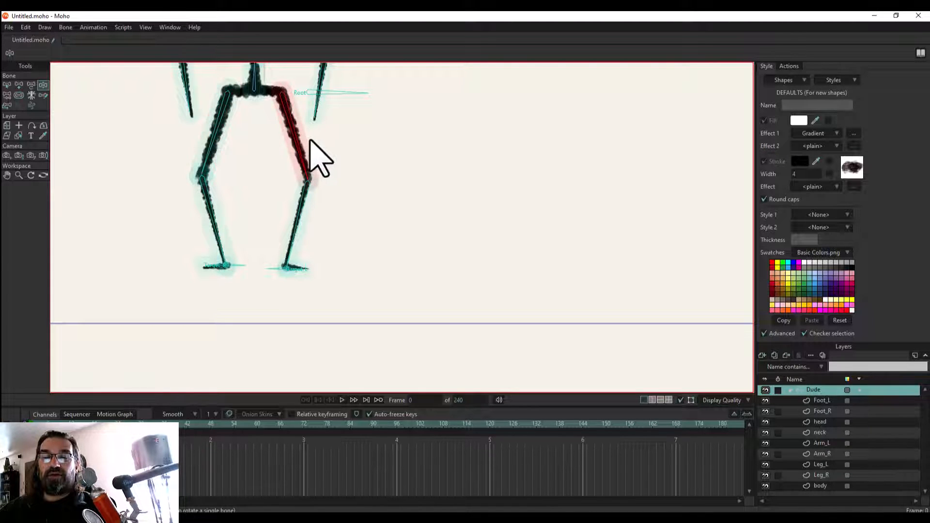
click(300, 267)
mouse_move(300, 268)
mouse_down()
mouse_move(304, 256)
mouse_move(304, 266)
mouse_up()
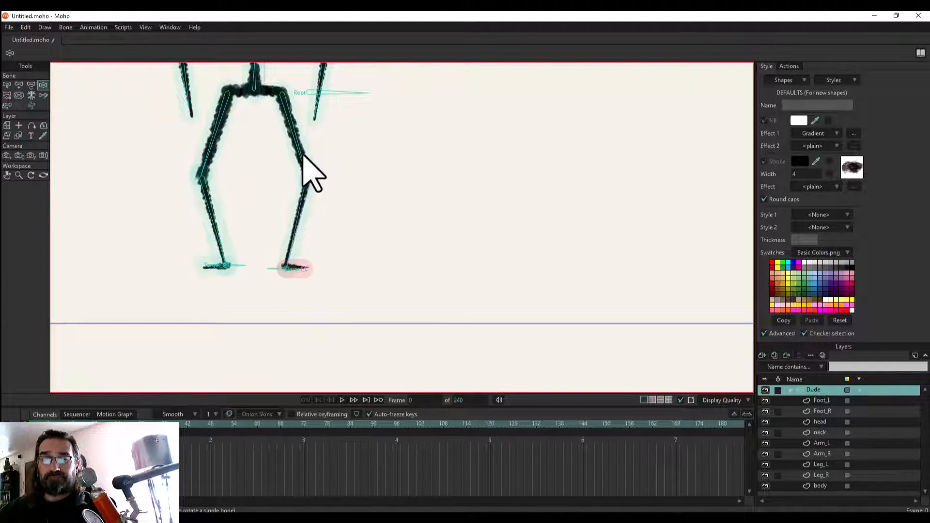
Test how both legs follow the whole figure by moving the Root bone around with Manipulate Bones.
scroll(304, 157, down, 2)
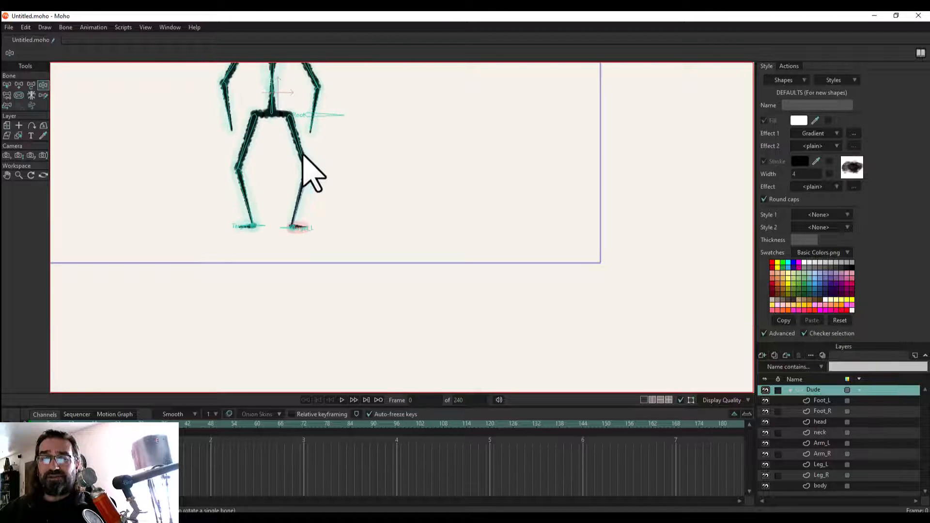
click(7, 175)
drag(187, 192, 205, 297)
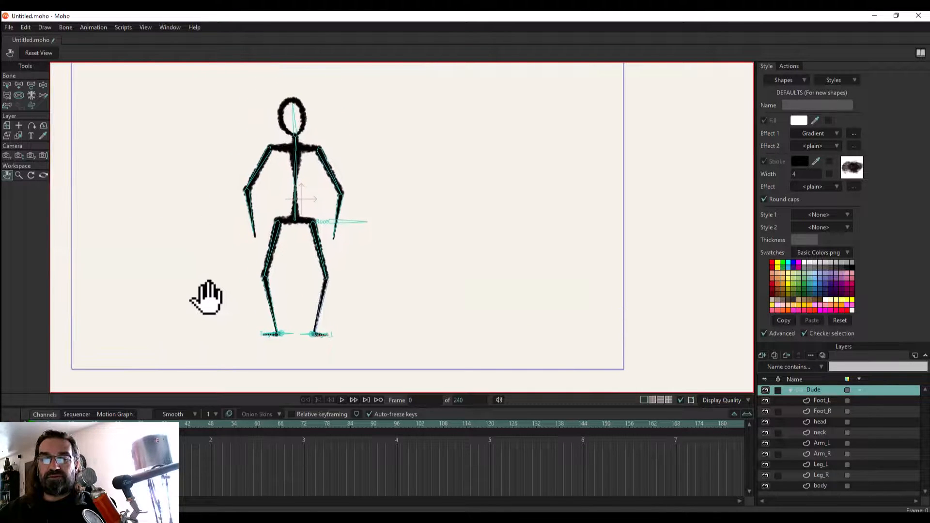
click(43, 85)
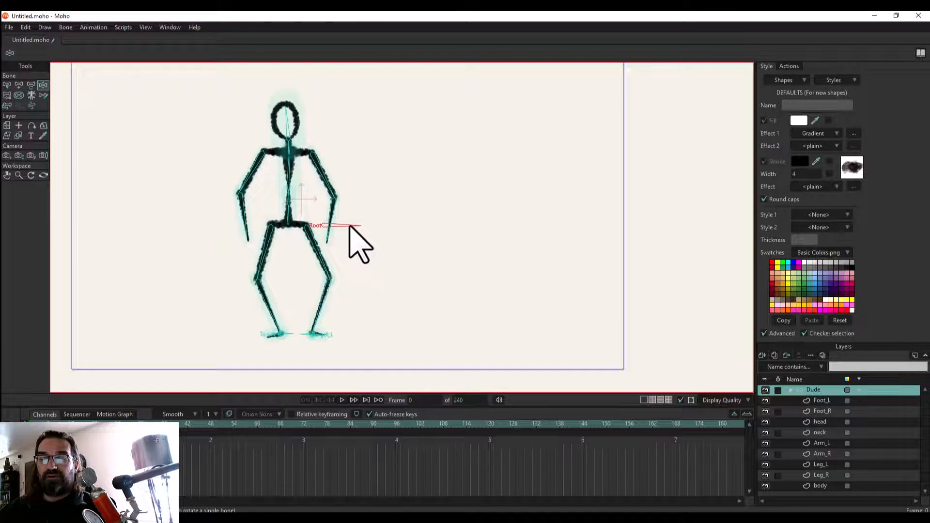
drag(372, 245, 344, 213)
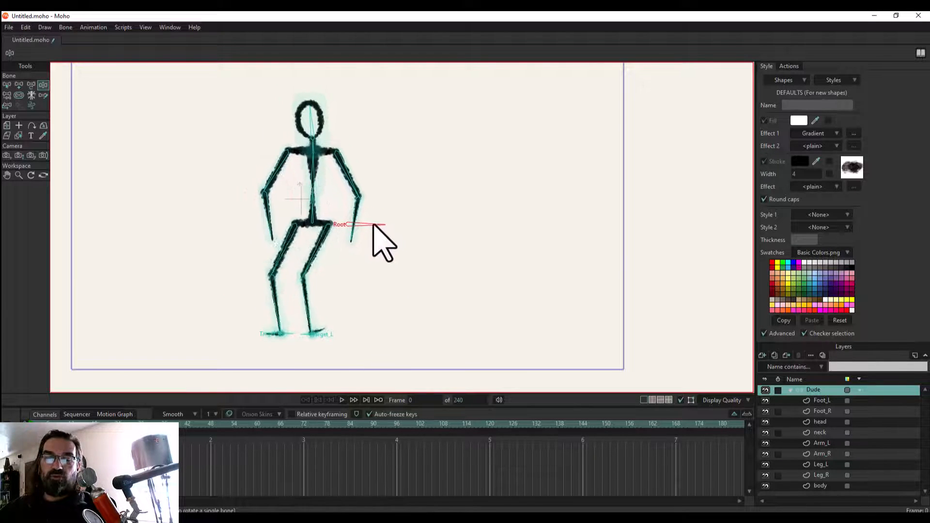
drag(323, 225, 404, 234)
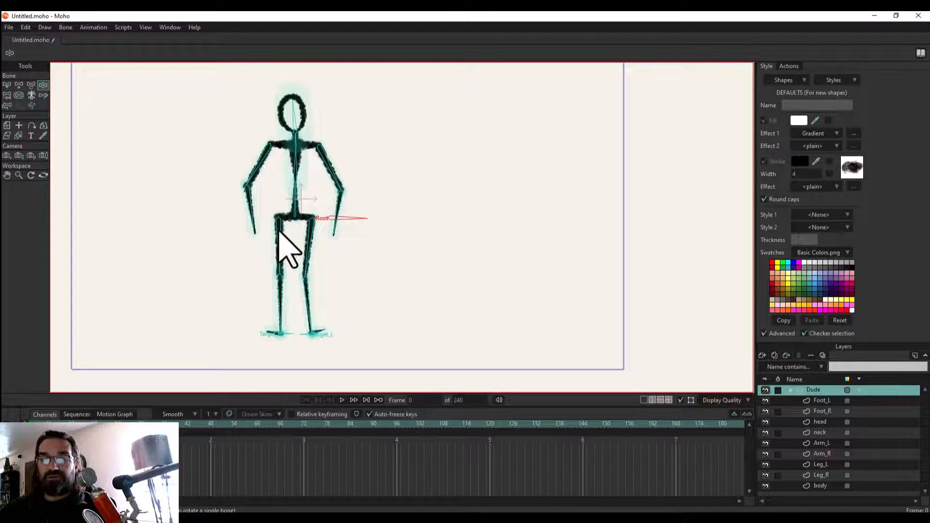
Enable angle constraints on the left lower leg bone and test the knee bend by moving the Root bone.
click(8, 86)
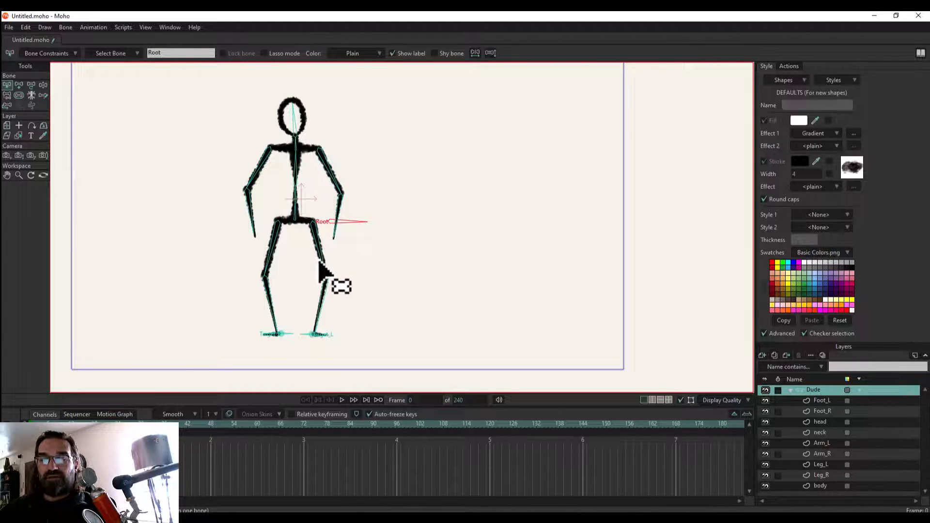
click(321, 292)
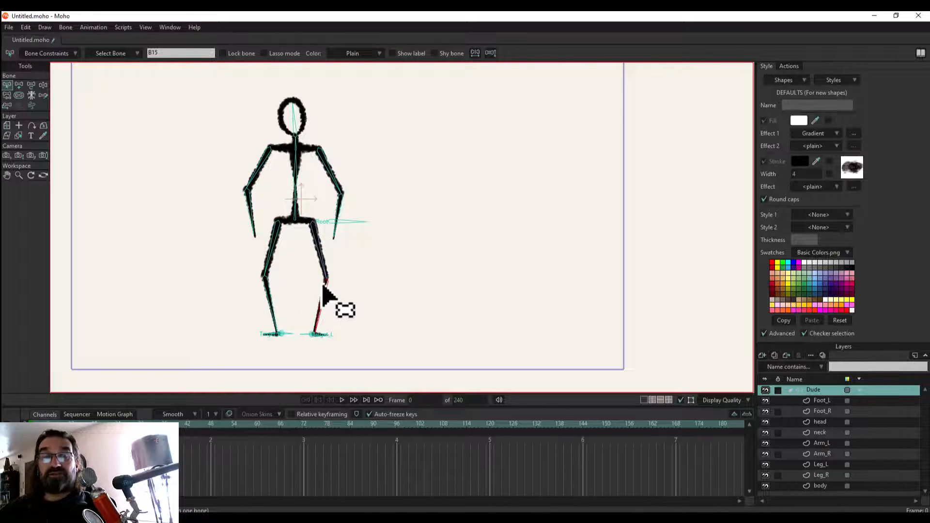
click(75, 54)
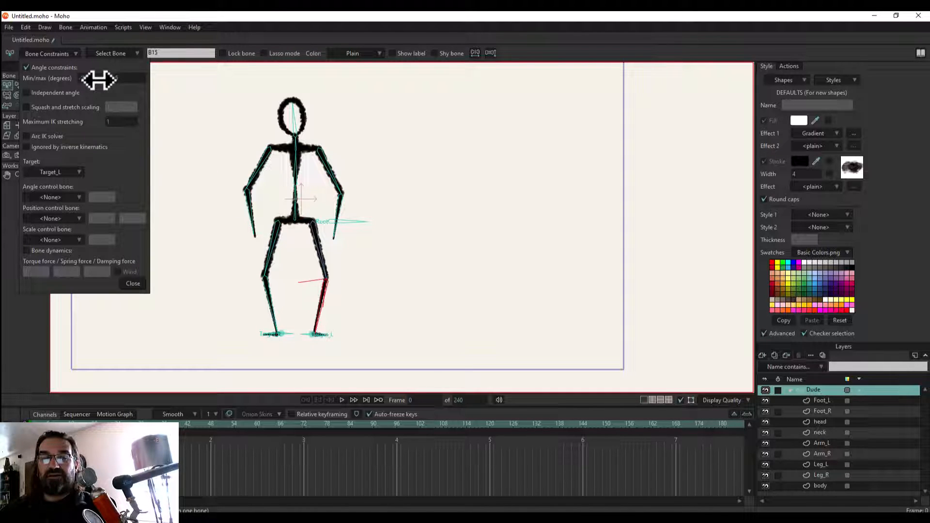
click(133, 284)
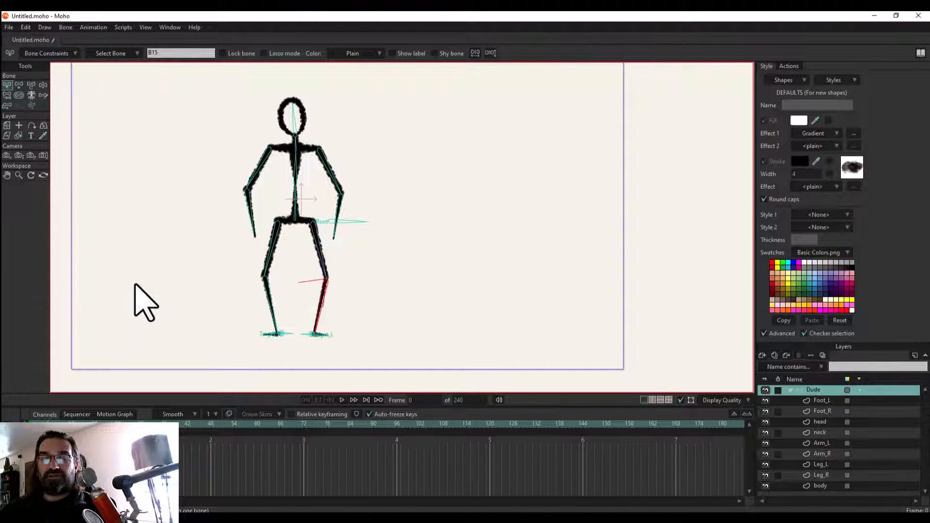
click(43, 84)
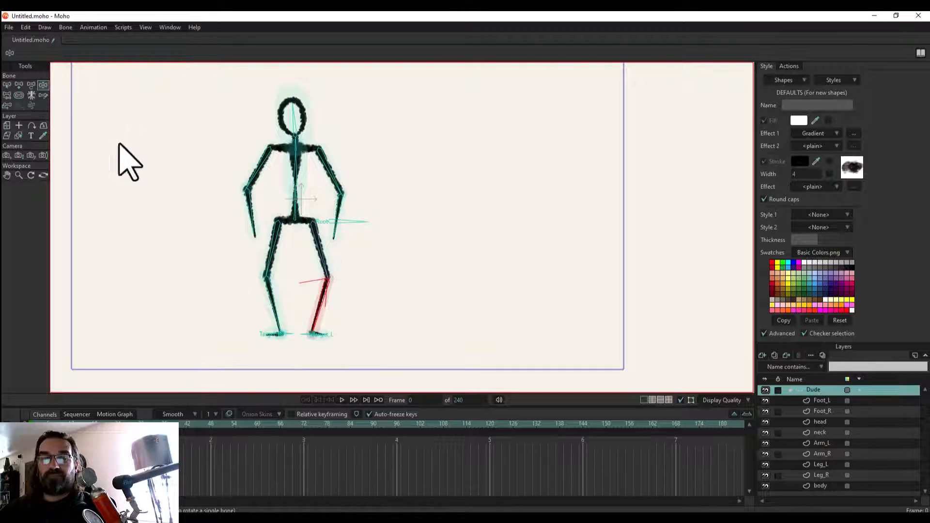
mouse_move(343, 225)
mouse_down()
mouse_move(342, 250)
mouse_move(335, 202)
mouse_move(279, 244)
mouse_move(394, 253)
mouse_move(428, 224)
mouse_move(349, 275)
mouse_move(294, 228)
mouse_move(337, 263)
mouse_move(394, 223)
mouse_move(313, 243)
mouse_move(324, 247)
mouse_move(337, 221)
mouse_move(341, 240)
mouse_move(343, 228)
mouse_move(349, 239)
mouse_move(346, 216)
mouse_move(323, 220)
mouse_move(316, 238)
mouse_move(345, 219)
mouse_up()
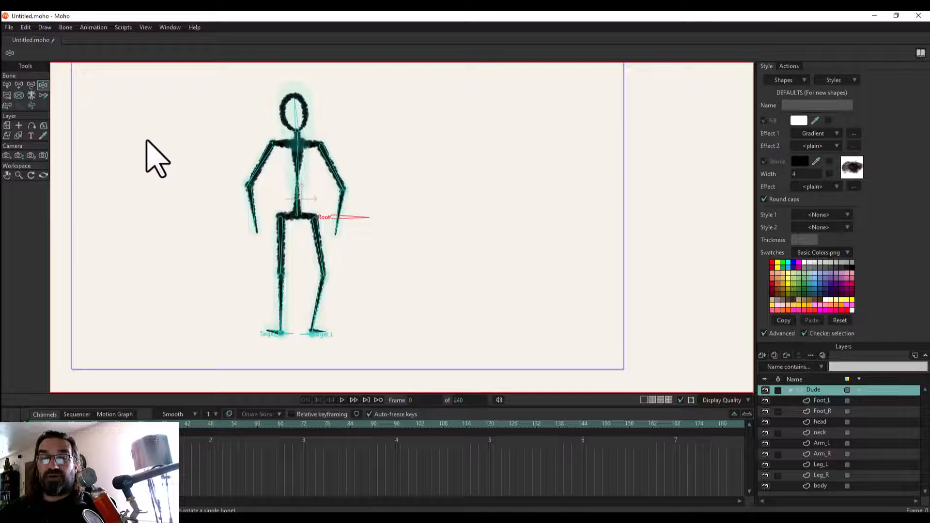
mouse_move(345, 218)
mouse_down()
mouse_move(343, 206)
mouse_move(337, 219)
mouse_up()
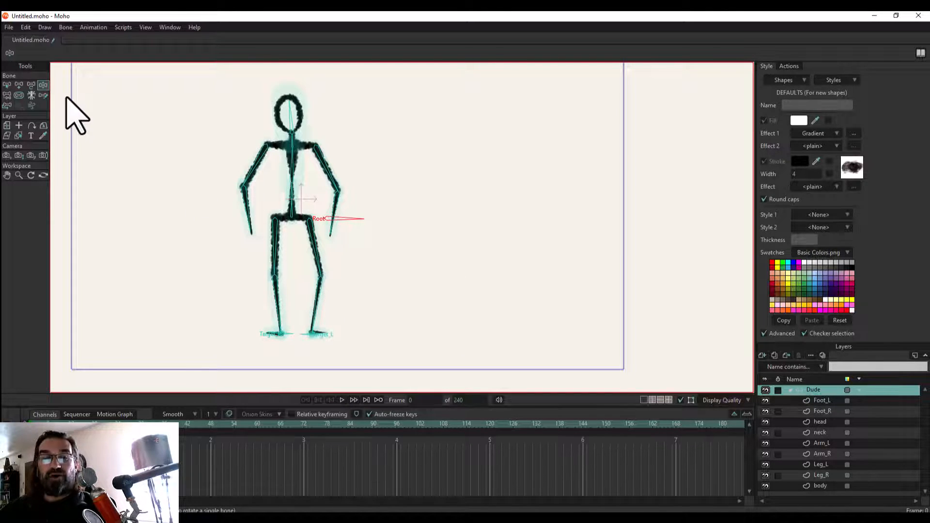
Turn off angle constraints for the left lower leg bone and test the legs again with the Root bone.
click(7, 85)
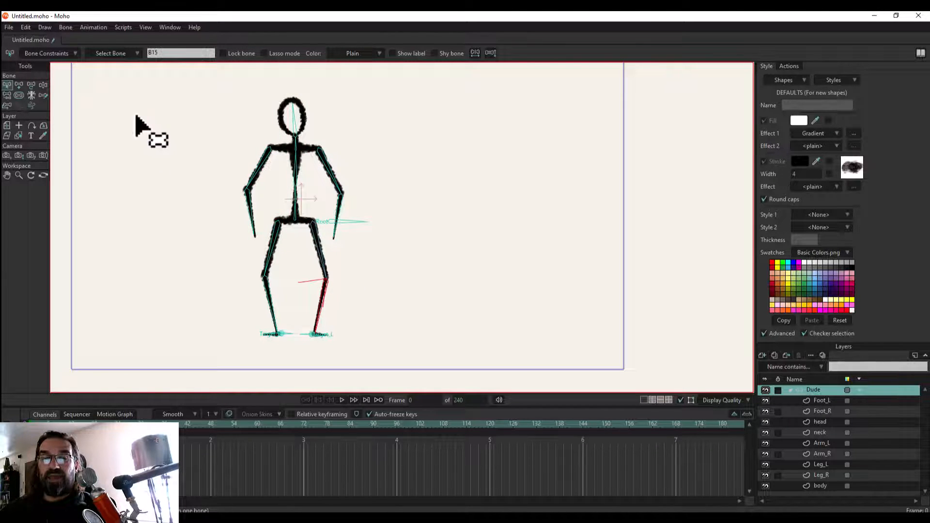
click(72, 55)
click(27, 68)
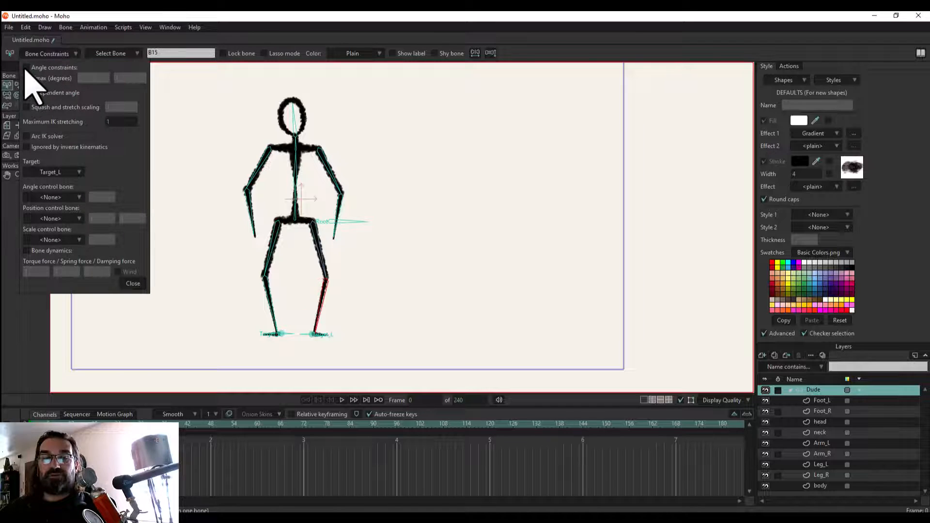
click(134, 284)
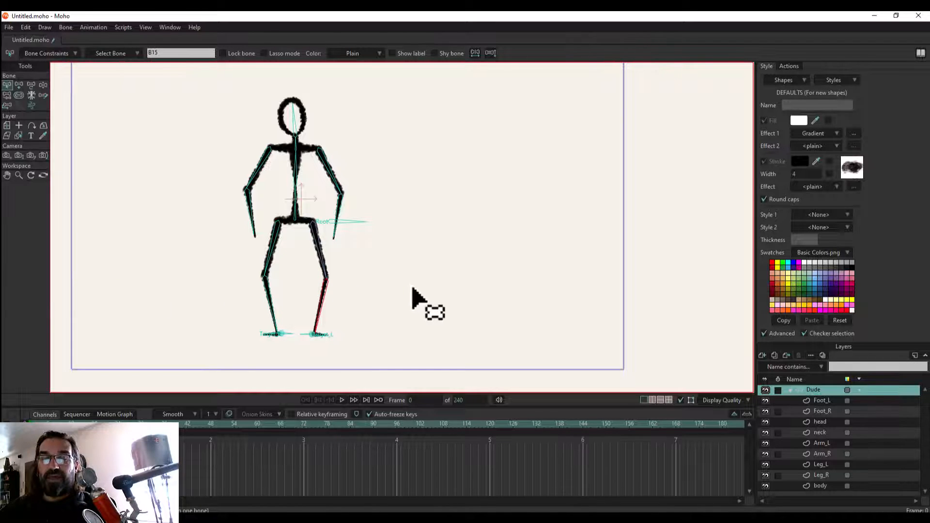
click(43, 85)
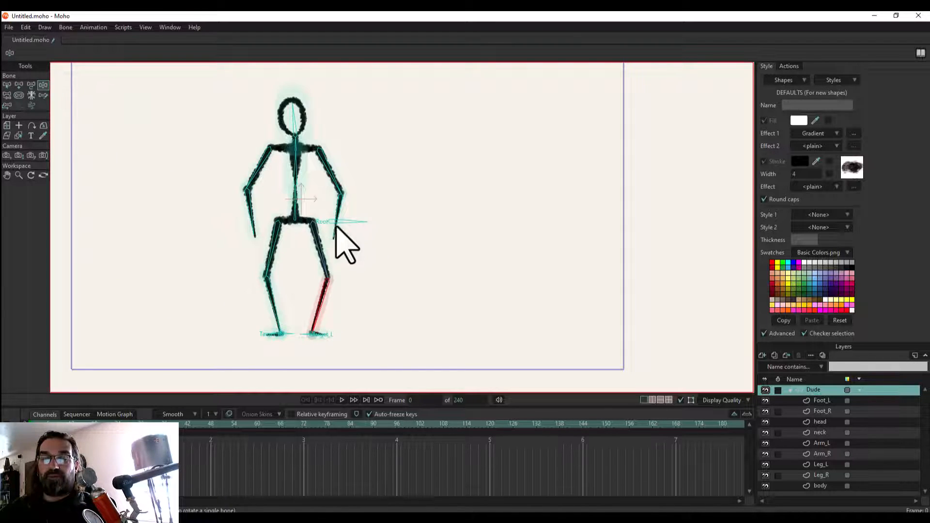
drag(335, 224, 355, 233)
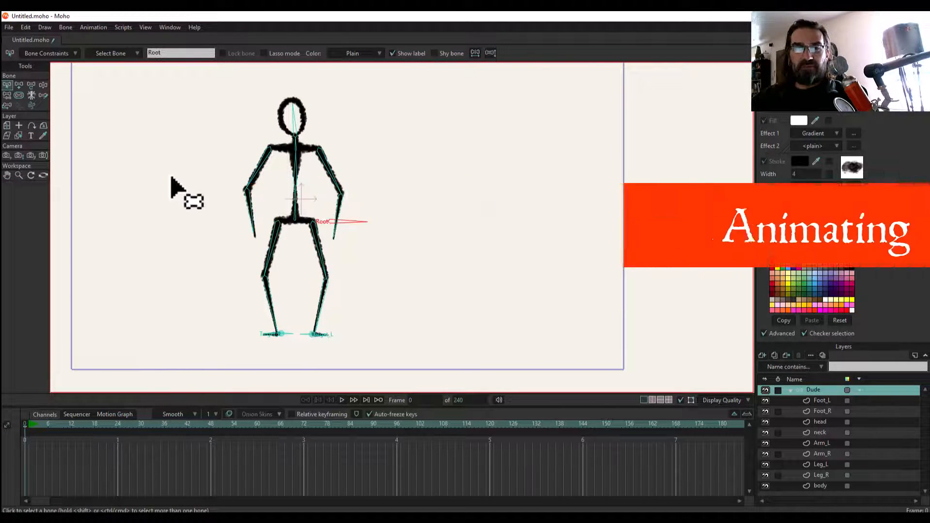
Key the standing pose with the Root bone at frame 1 and lower Root into a crouch at frame 24.
click(30, 429)
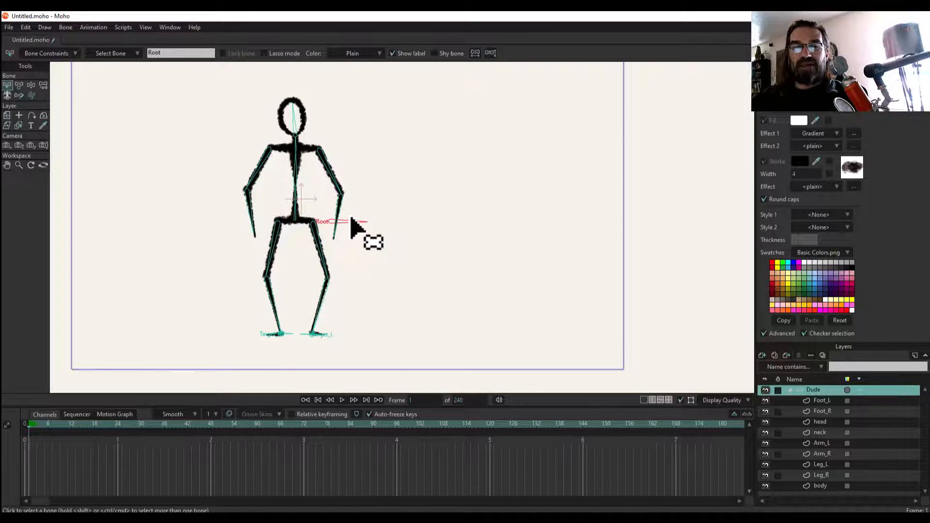
click(31, 87)
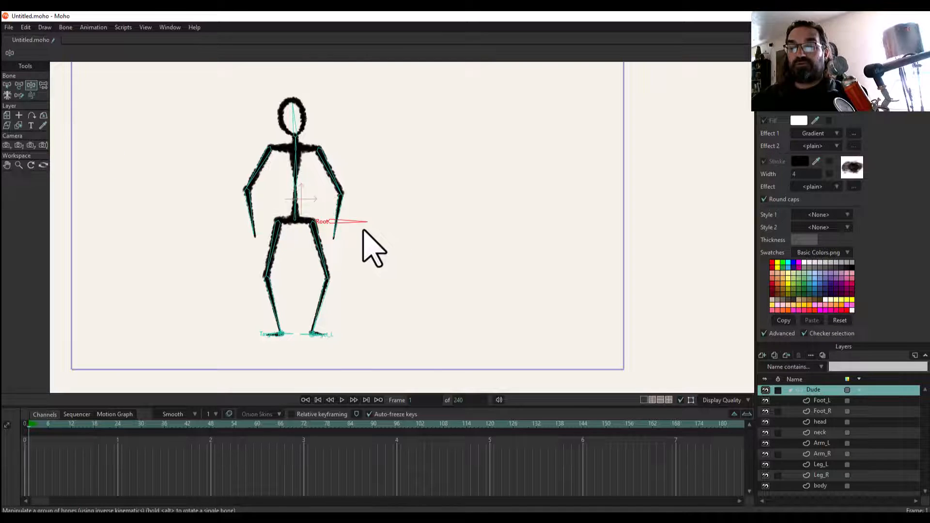
drag(347, 223, 346, 224)
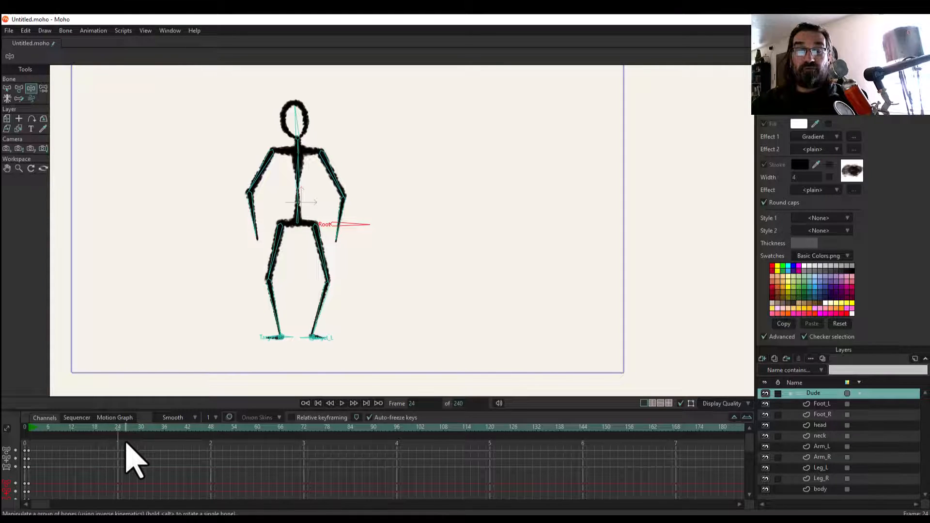
drag(346, 228, 352, 286)
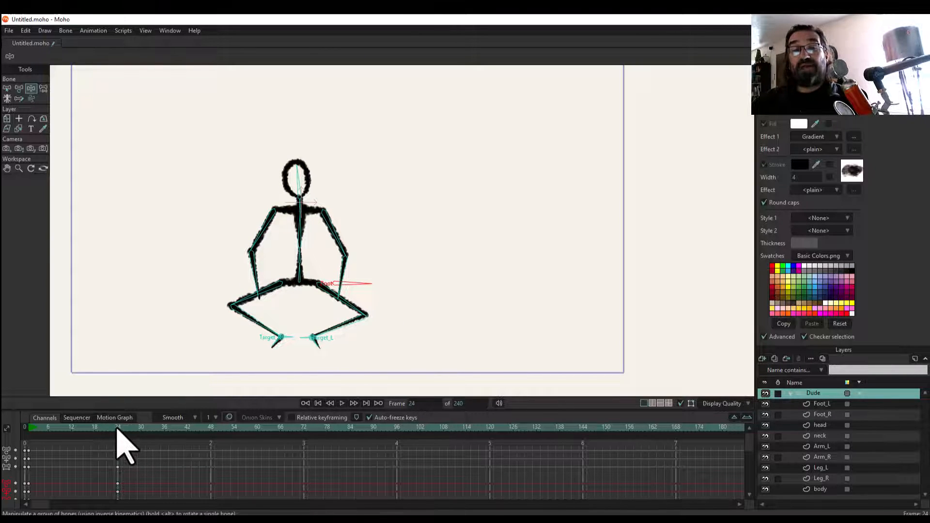
Try the crouch keyframes at about frame 10 to compare the timing, and return them to frame 24.
drag(118, 427, 25, 446)
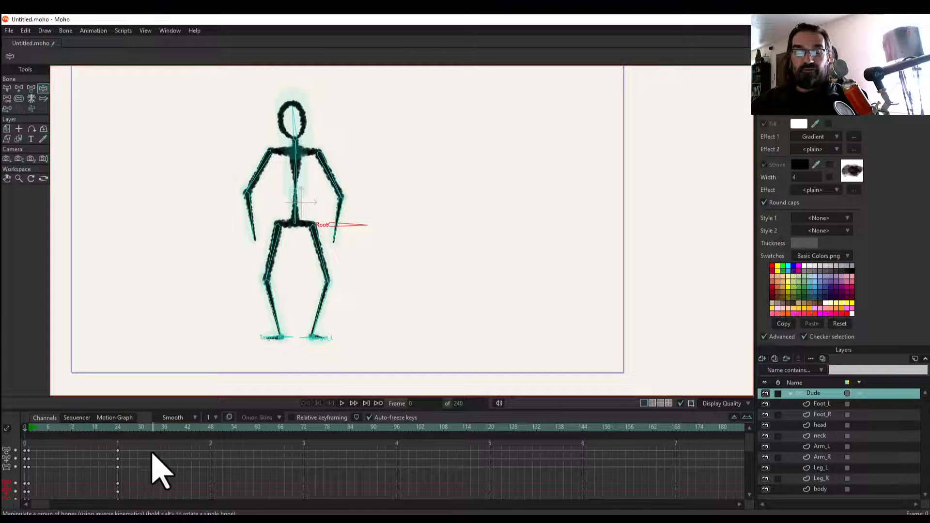
drag(141, 442, 97, 498)
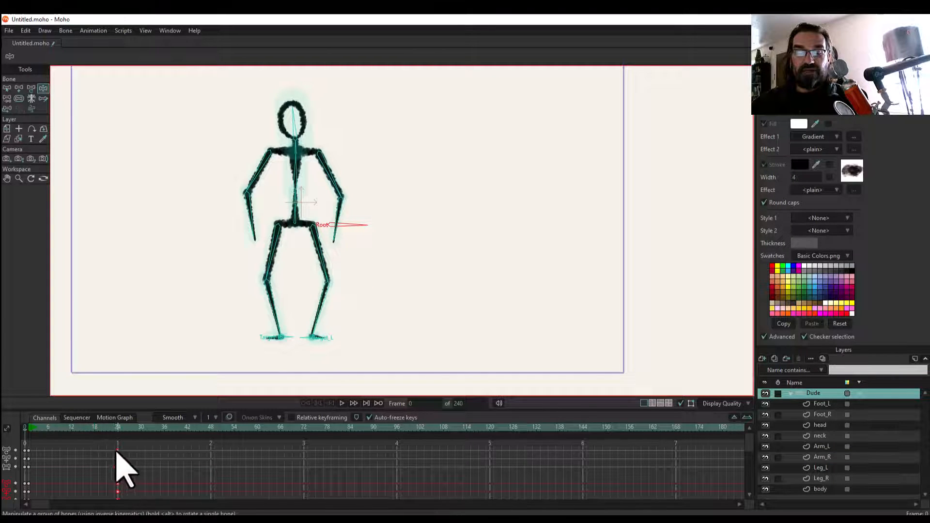
drag(116, 452, 61, 450)
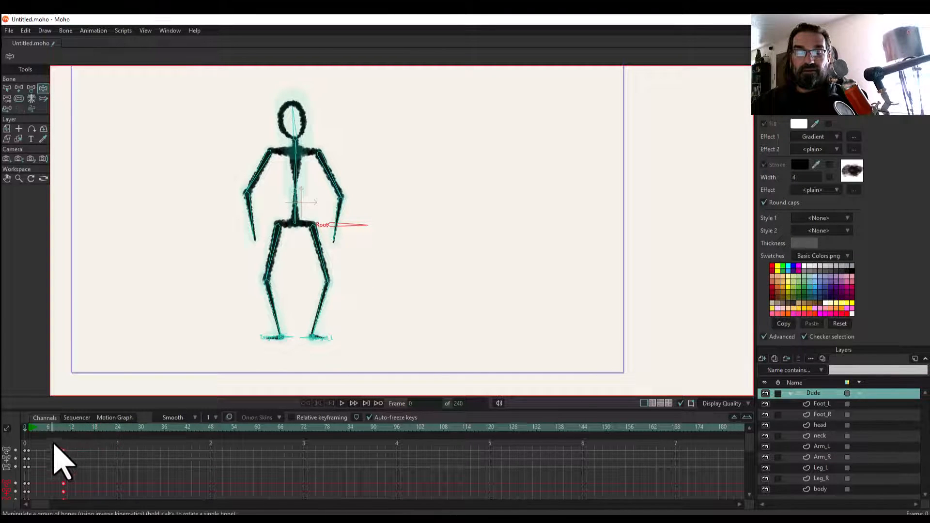
click(30, 428)
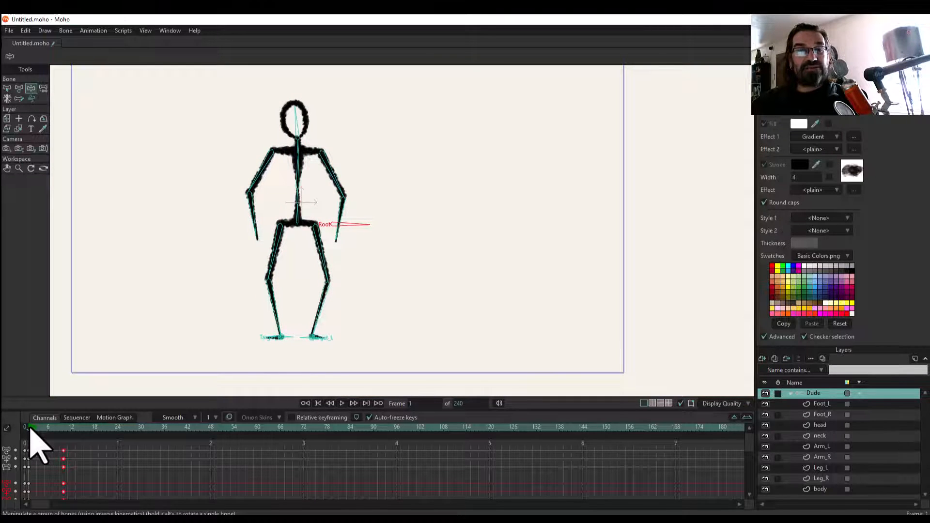
drag(30, 428, 118, 458)
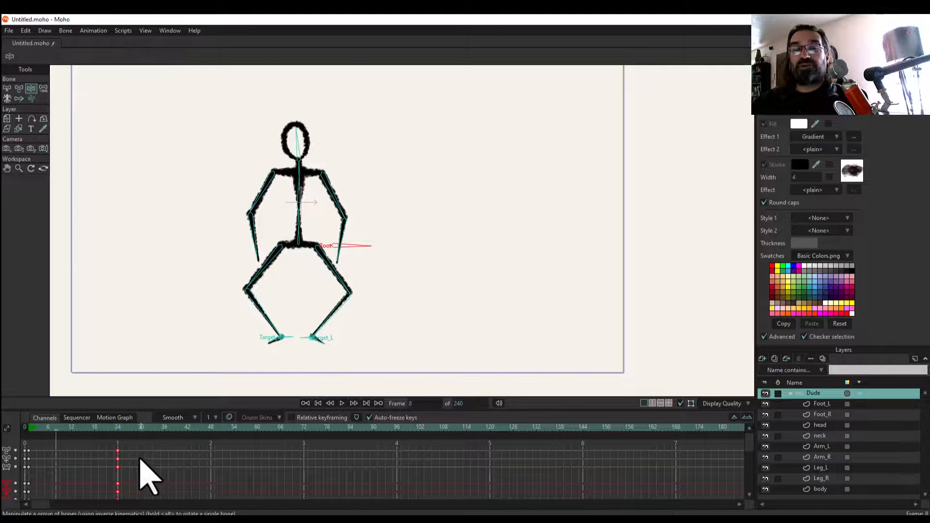
Raise the Root bone at frame 48 to bring the figure back to a standing pose.
drag(42, 432, 209, 466)
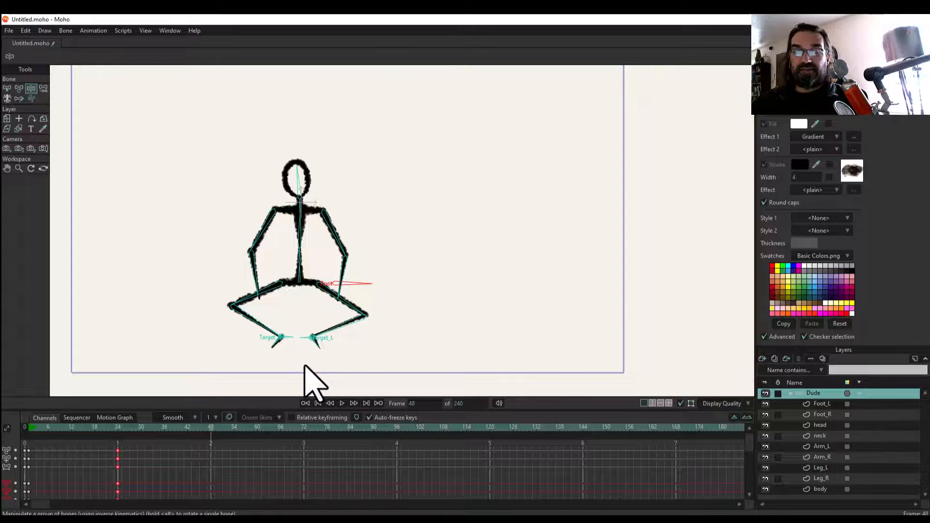
drag(350, 286, 345, 224)
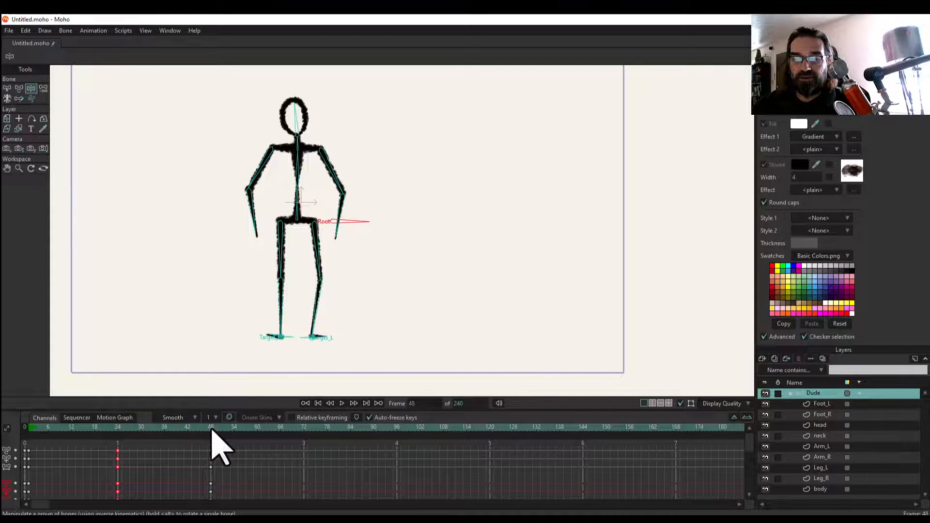
Level both feet on the ground at frame 7, and level the right foot at frame 48.
drag(211, 429, 119, 444)
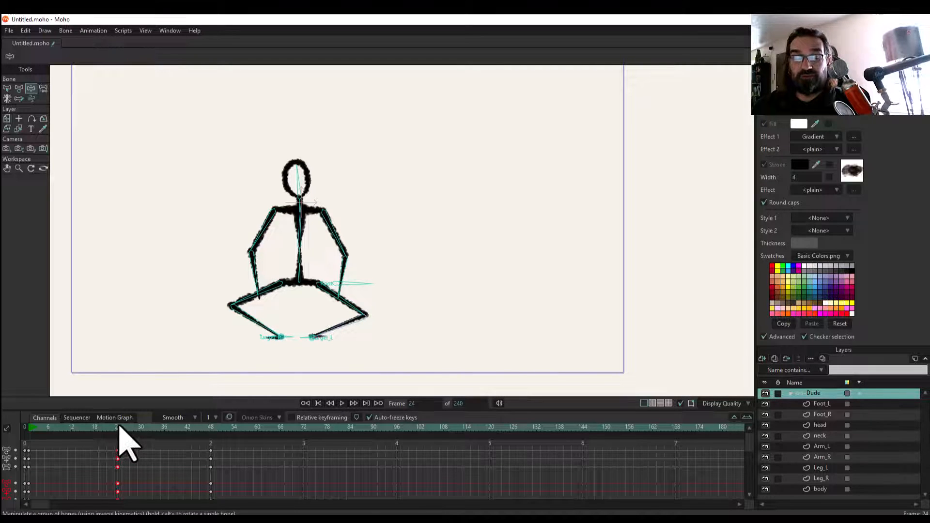
drag(89, 430, 54, 458)
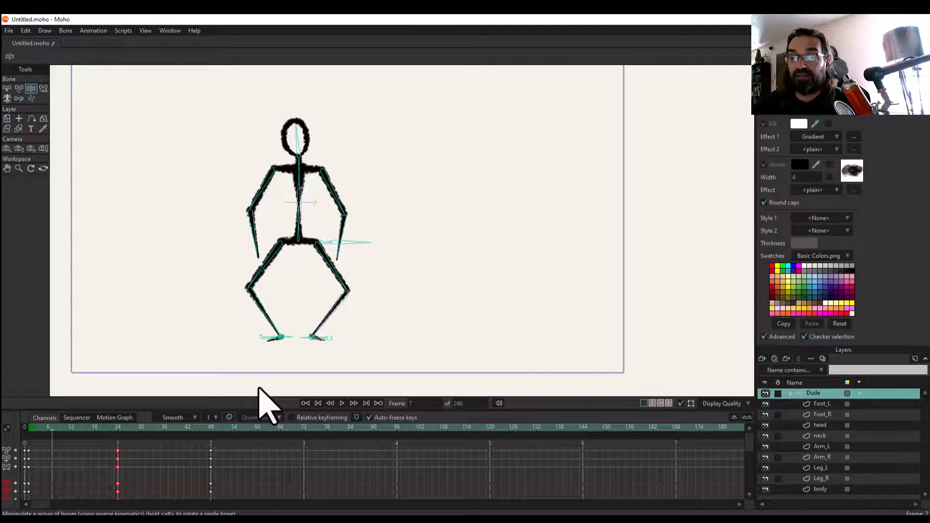
click(272, 339)
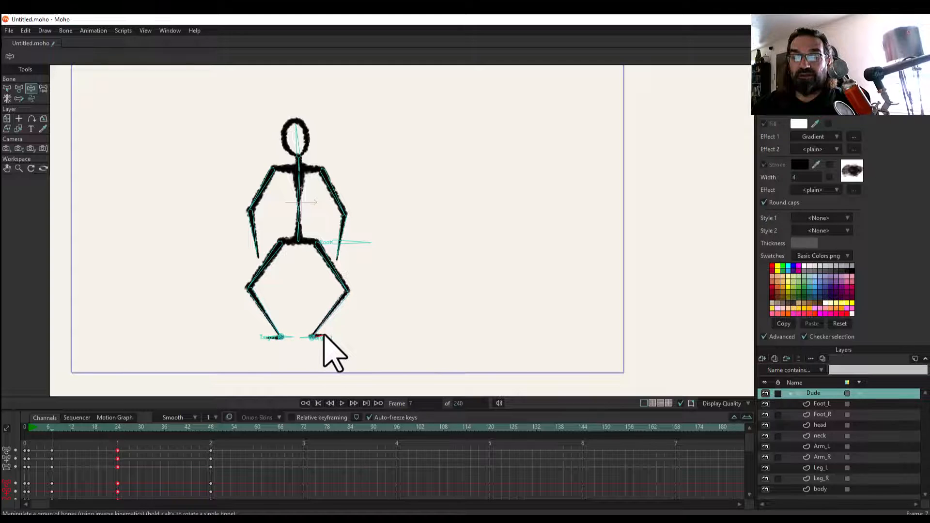
drag(53, 430, 214, 469)
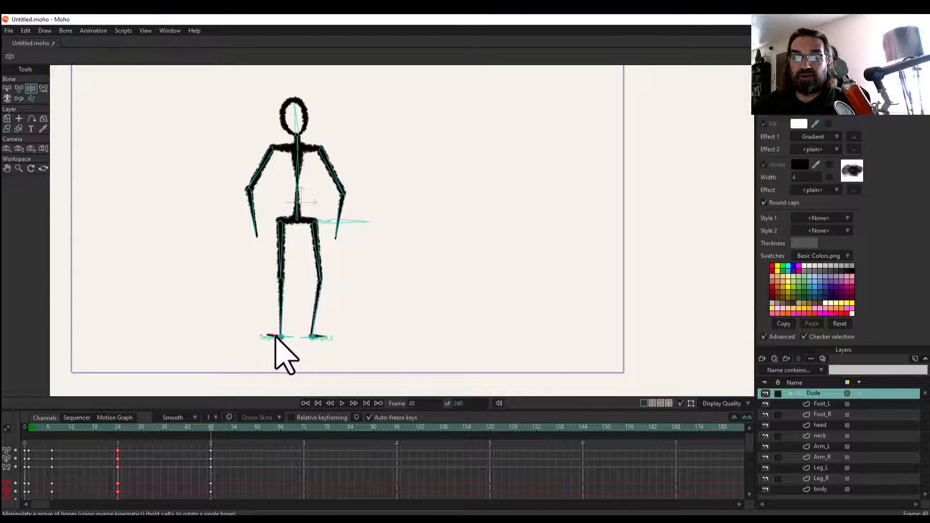
Replace the keyframes at frame 24 with the ones moved from frame 7, and lower the Root bone into a deep crouch there.
drag(150, 448, 83, 509)
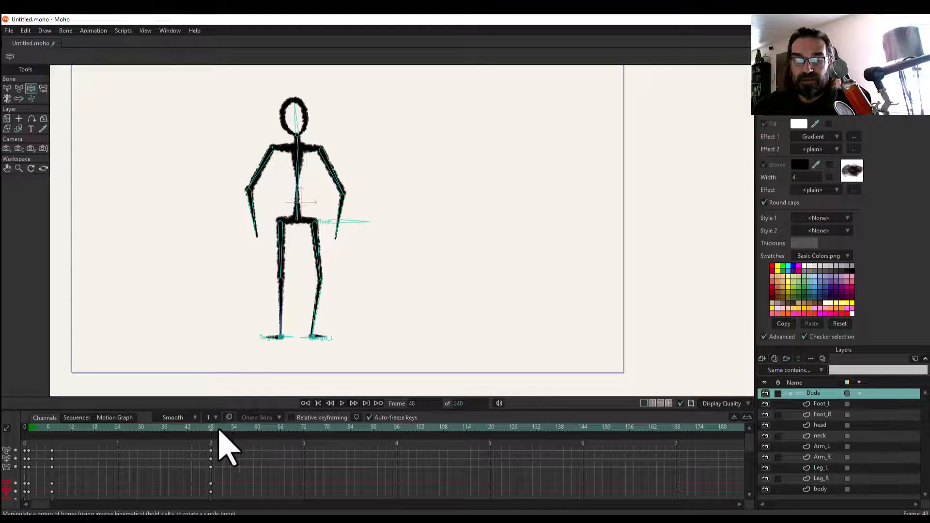
click(60, 427)
drag(59, 429, 115, 470)
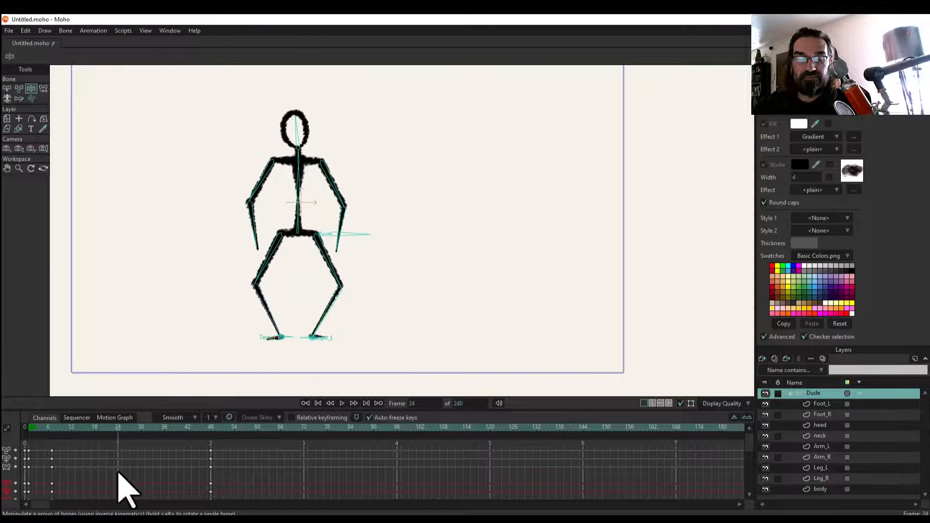
drag(71, 444, 54, 508)
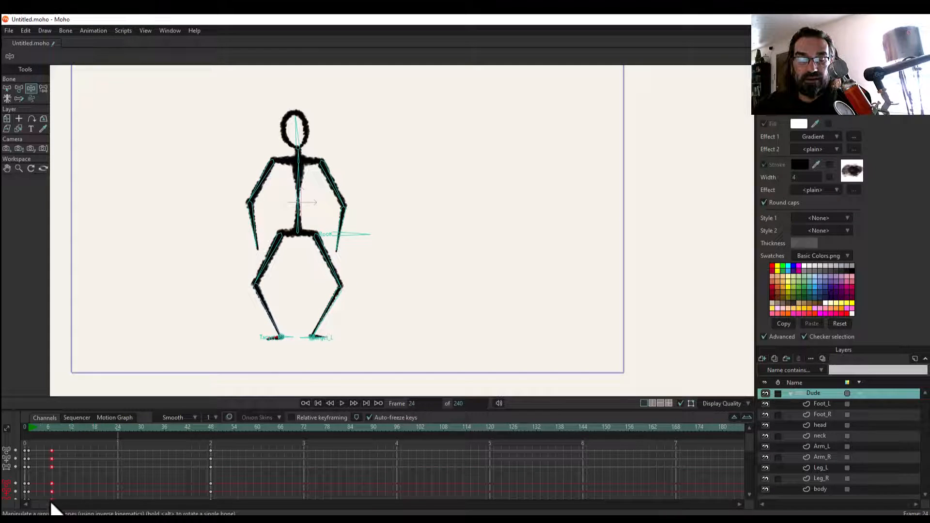
drag(53, 453, 113, 450)
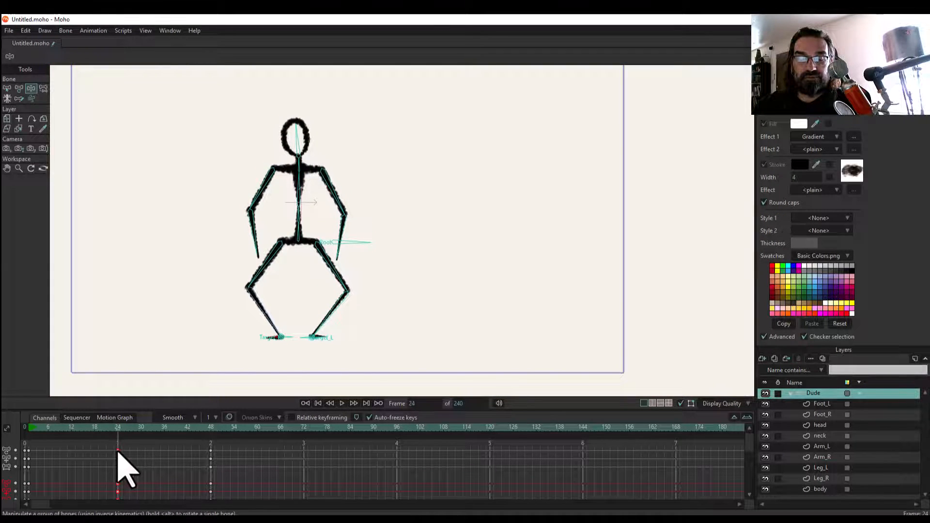
drag(357, 247, 353, 286)
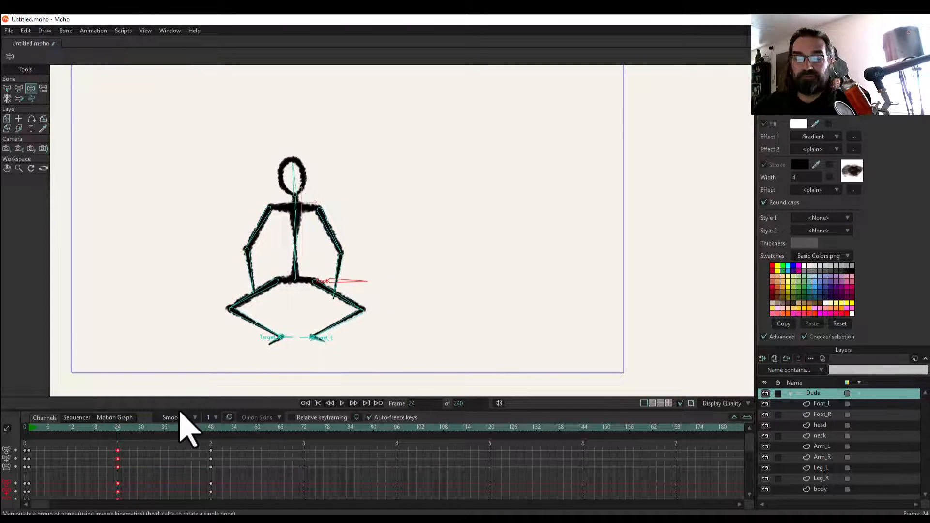
Use the Root bone to key a crouch at frame 72 and a standing pose at frame 96, and level the feet at frame 24.
drag(118, 440, 298, 446)
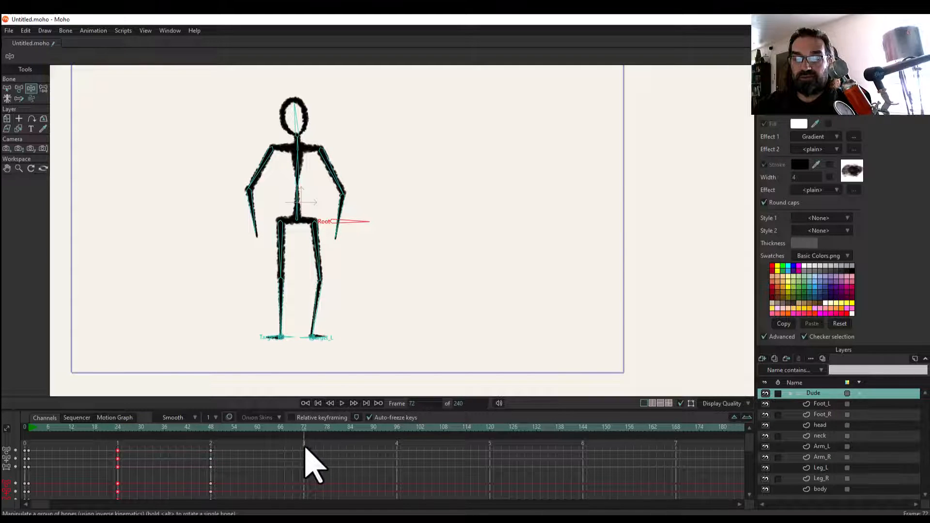
drag(349, 234, 350, 274)
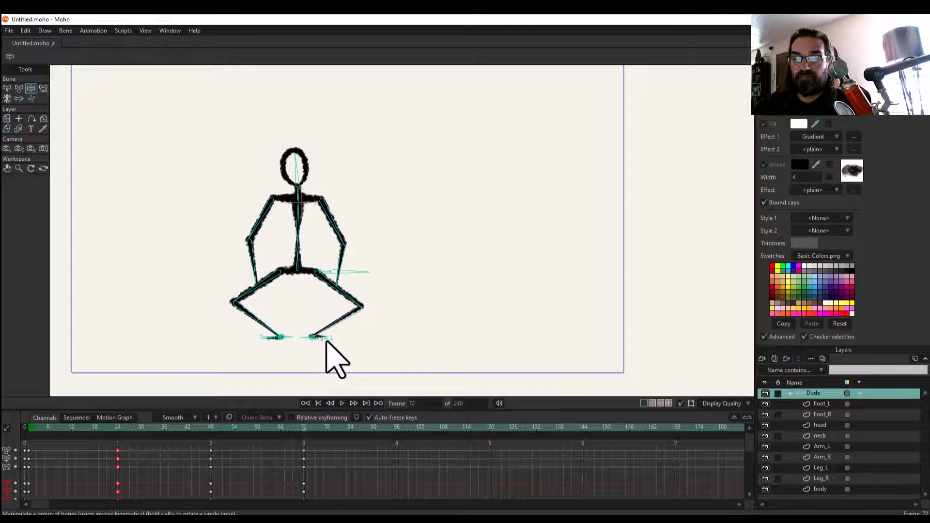
drag(303, 427, 394, 433)
drag(345, 274, 344, 223)
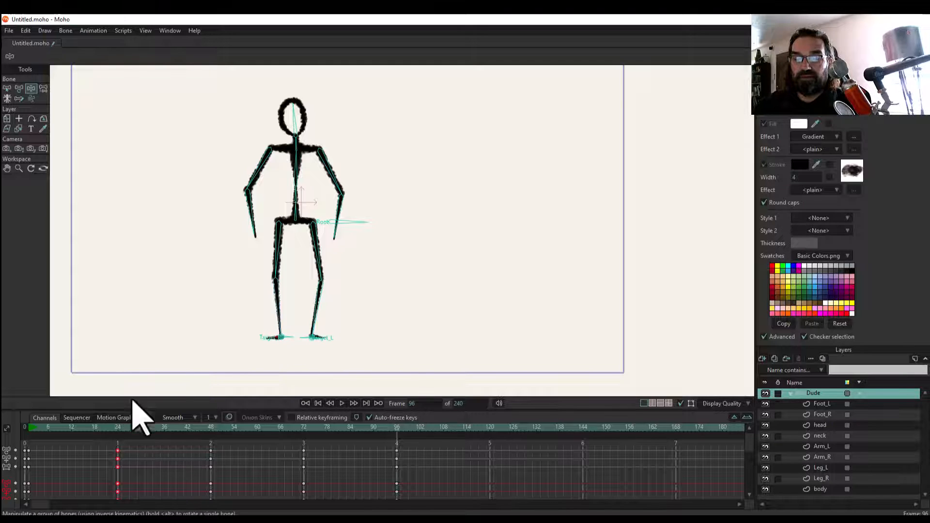
drag(33, 429, 117, 481)
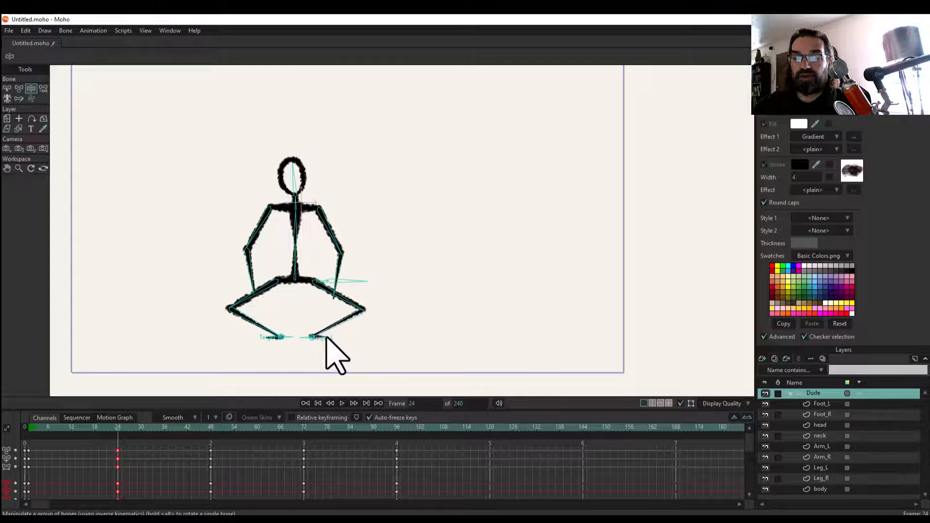
Kick the left leg up with Target_L at frame 48, and lower Target_L at frame 37 for a bent-knee in-between pose.
drag(118, 442, 212, 494)
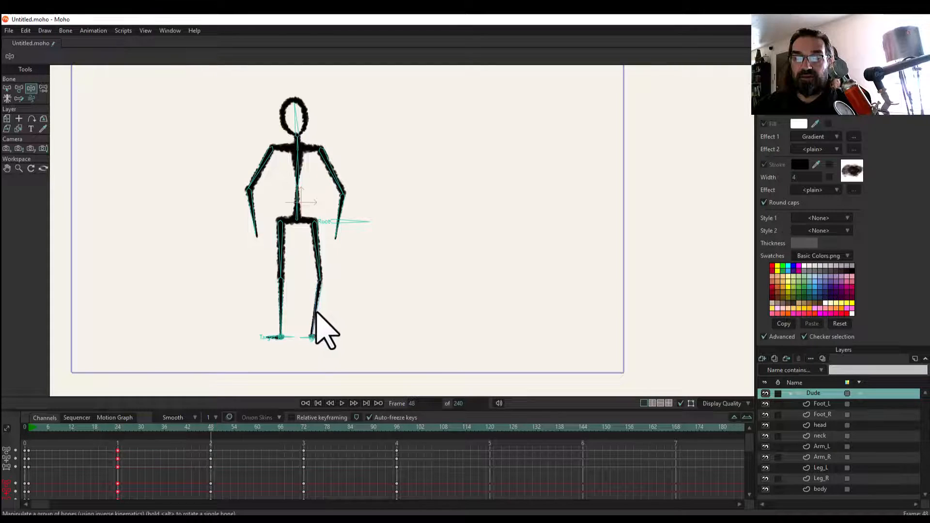
drag(316, 312, 349, 237)
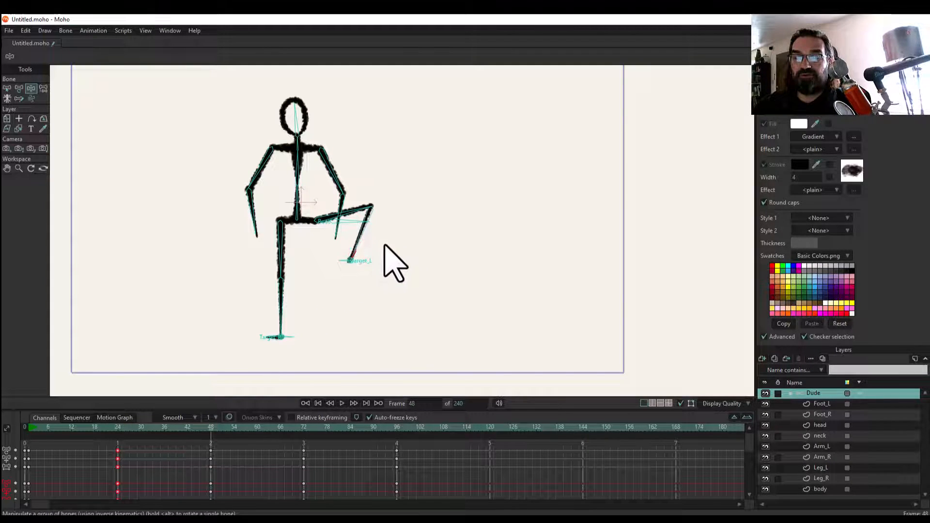
drag(362, 242, 404, 156)
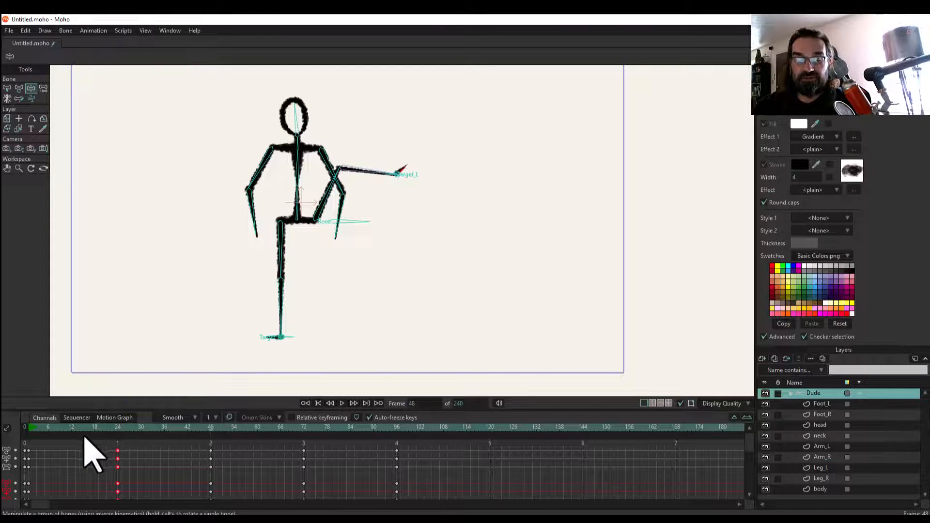
drag(83, 438, 168, 469)
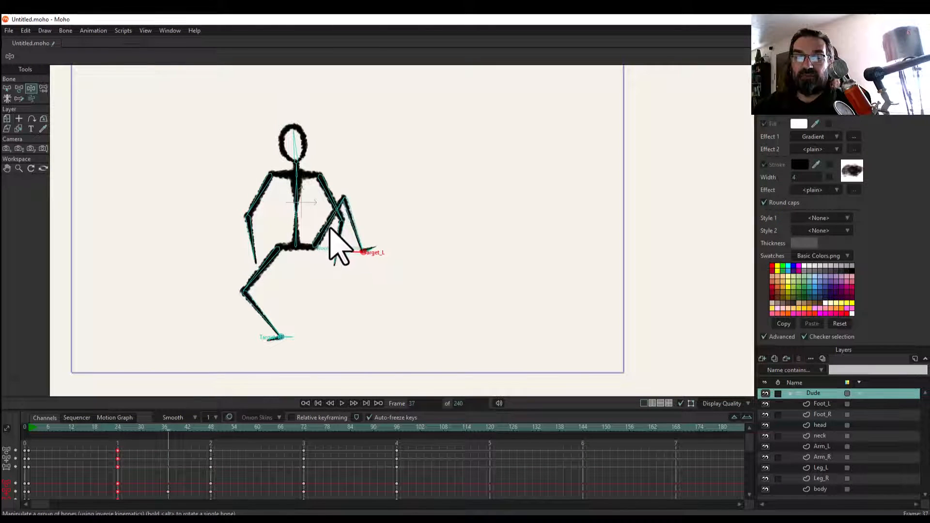
drag(329, 228, 314, 279)
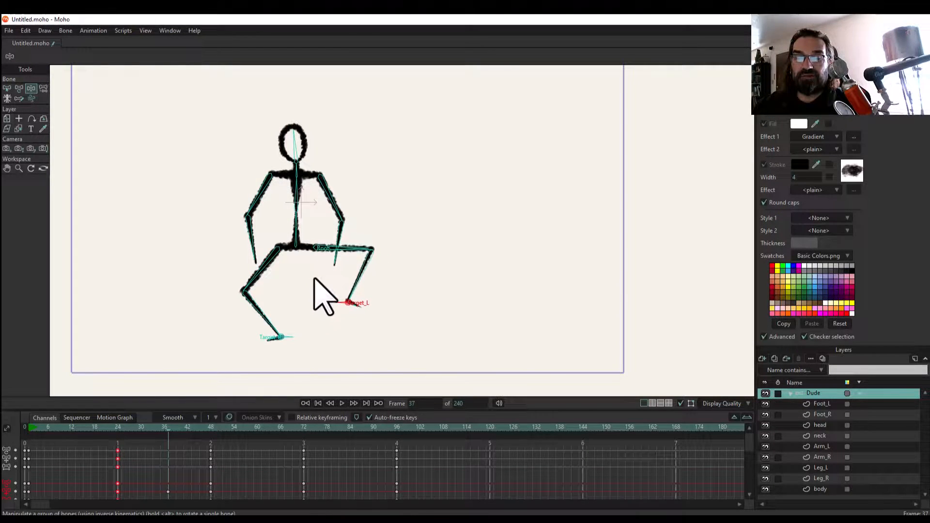
Kick the right leg up with Target_R at frame 96, and lower Target_R at frame 84 for a bent-knee in-between pose.
drag(175, 440, 394, 503)
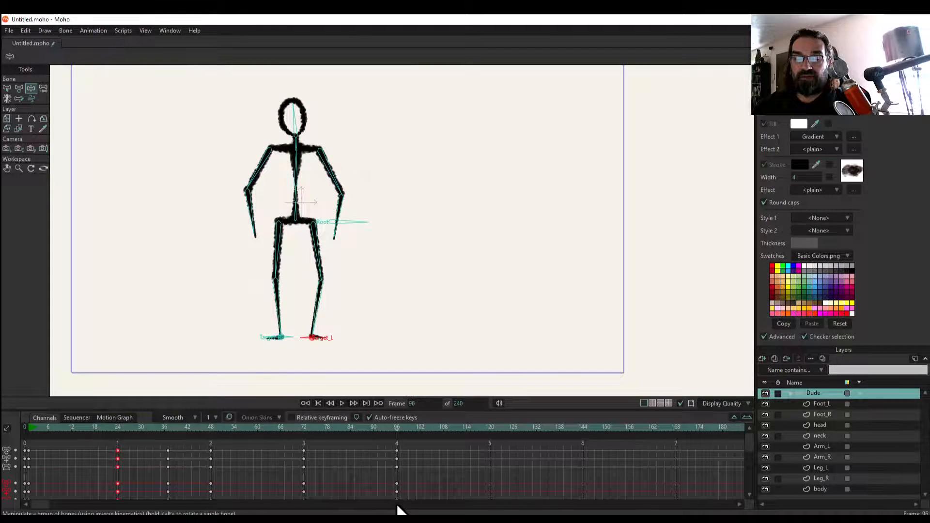
drag(279, 254, 189, 104)
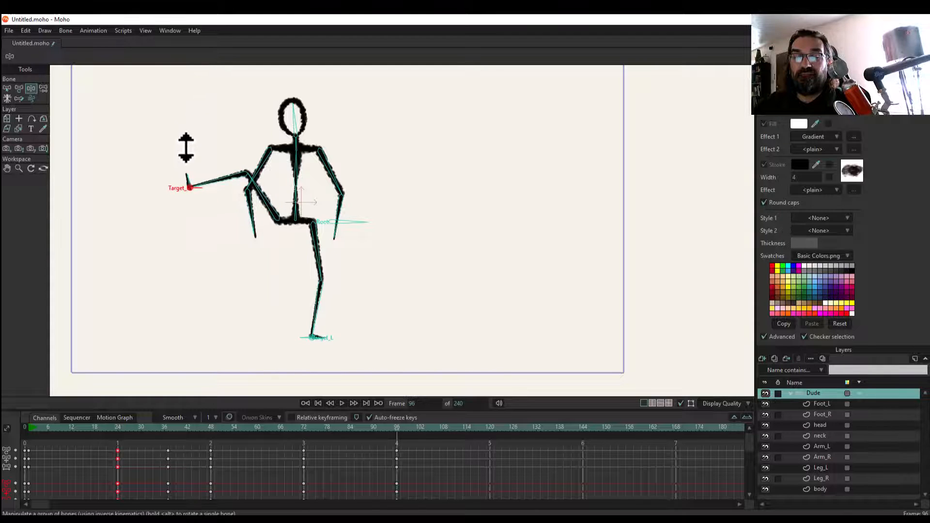
drag(208, 185, 202, 161)
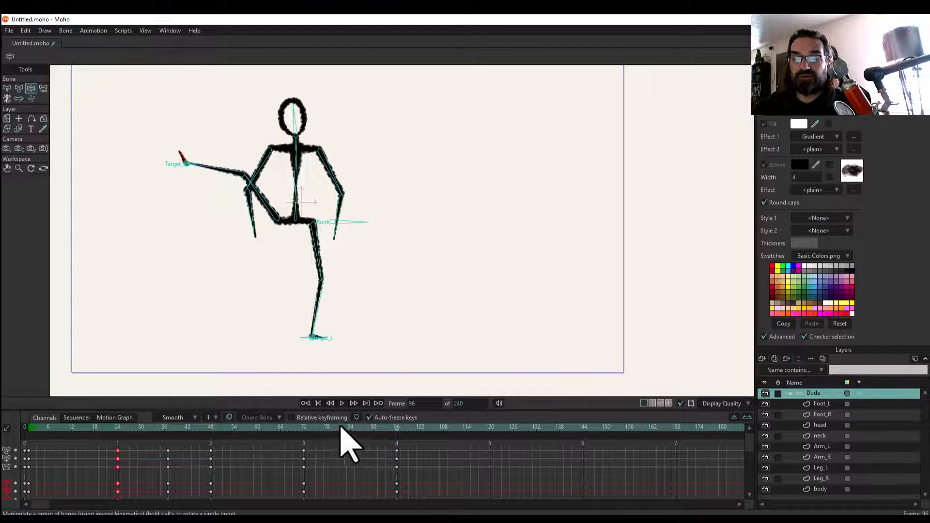
drag(340, 428, 351, 481)
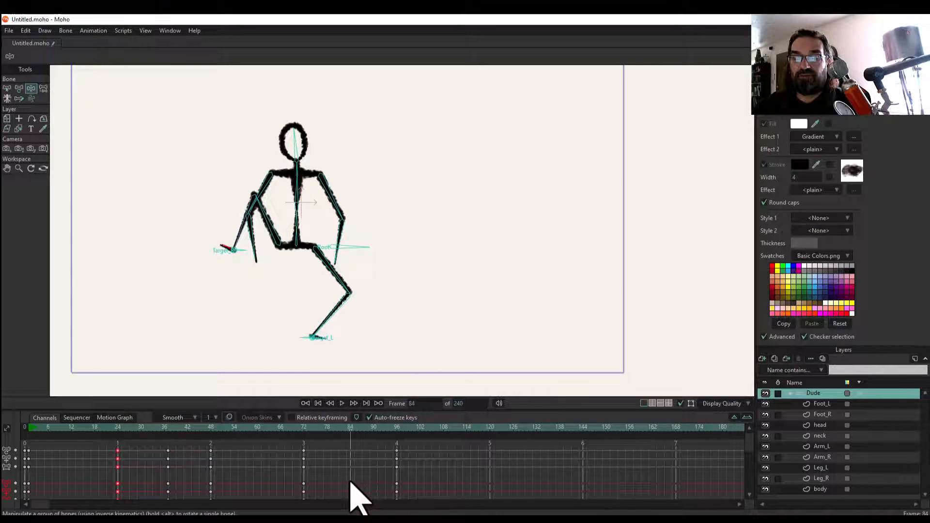
drag(290, 249, 272, 293)
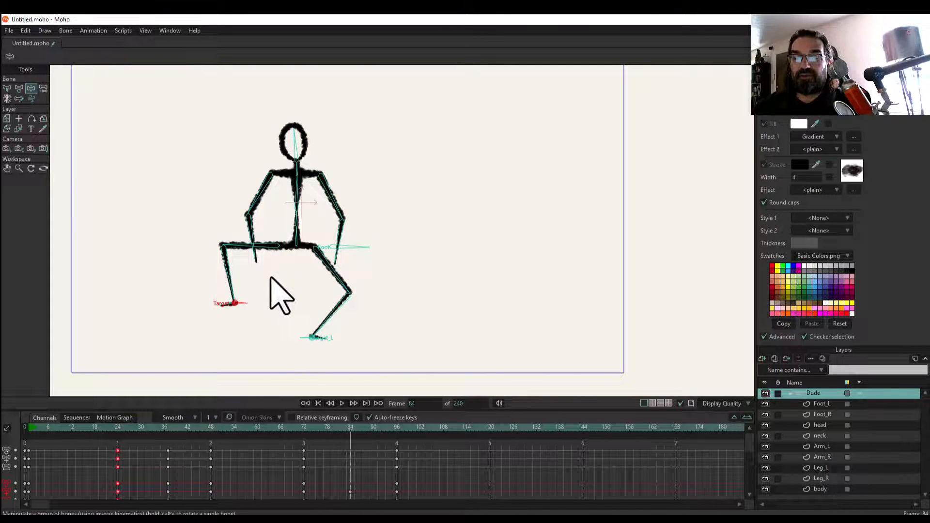
Bring Target_R back to the ground at frame 120 so the figure stands on both feet.
drag(349, 431, 482, 454)
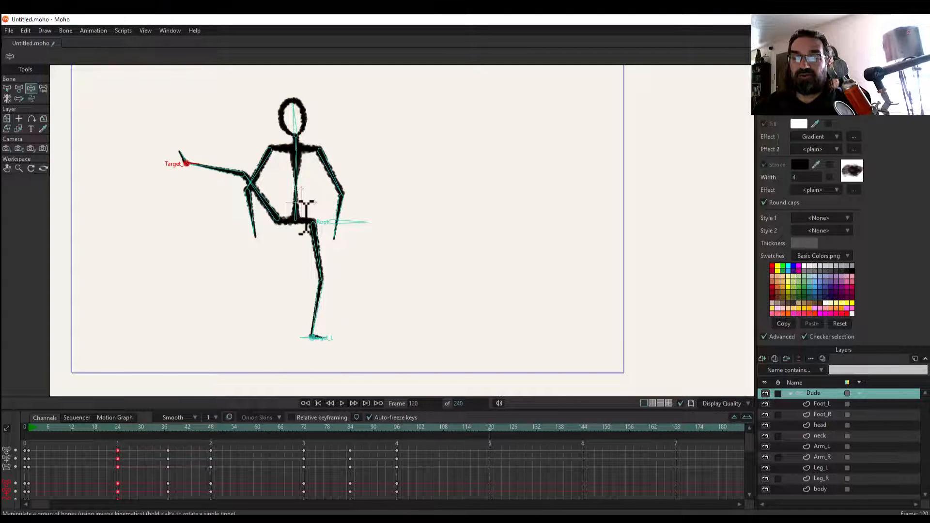
drag(186, 166, 281, 341)
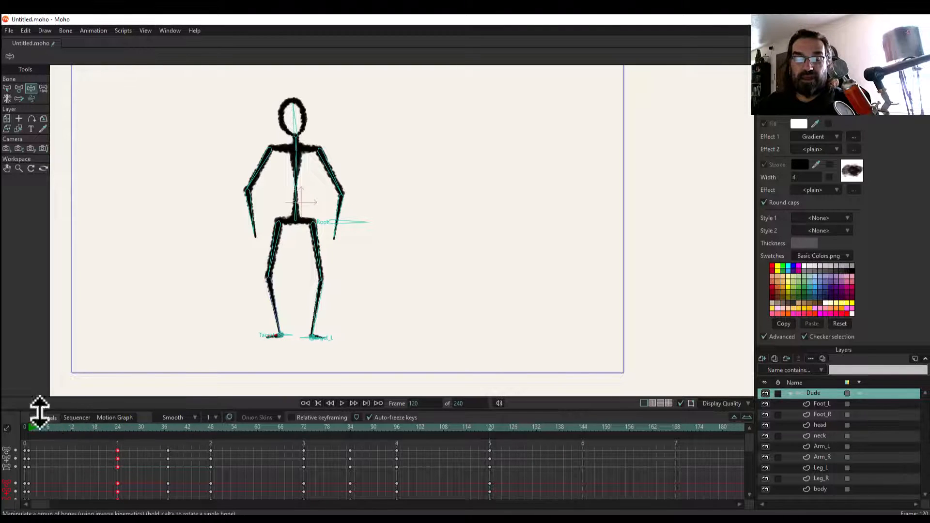
Raise both arms above the shoulders at frame 24, and raise the right arm outward at frame 48.
drag(39, 427, 119, 472)
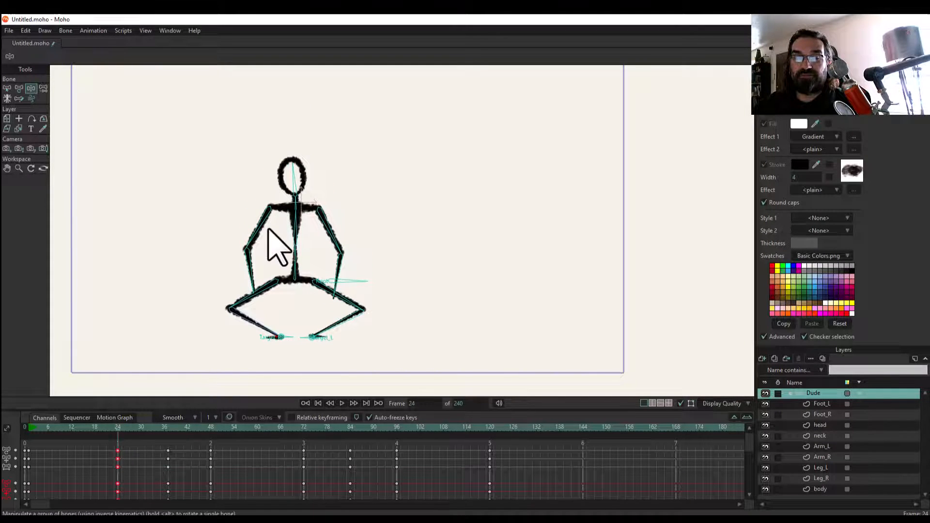
drag(265, 247, 214, 166)
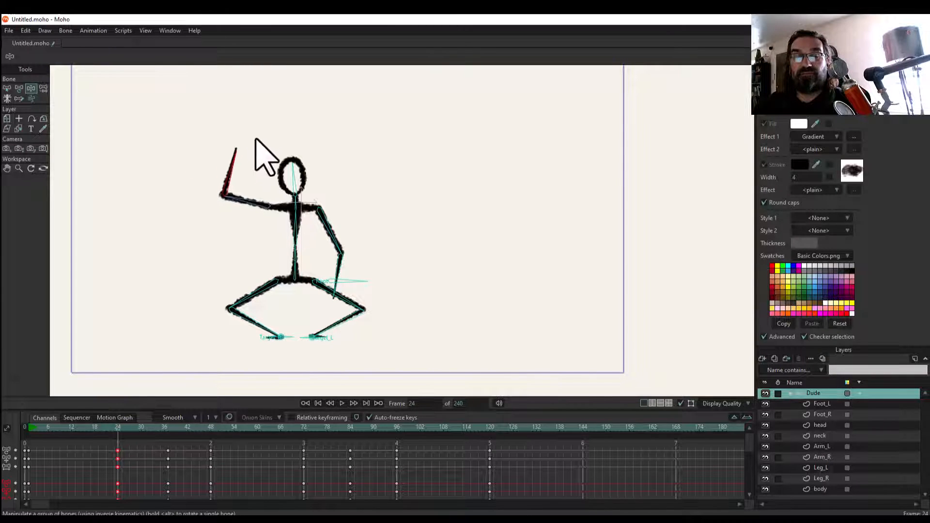
drag(329, 234, 309, 124)
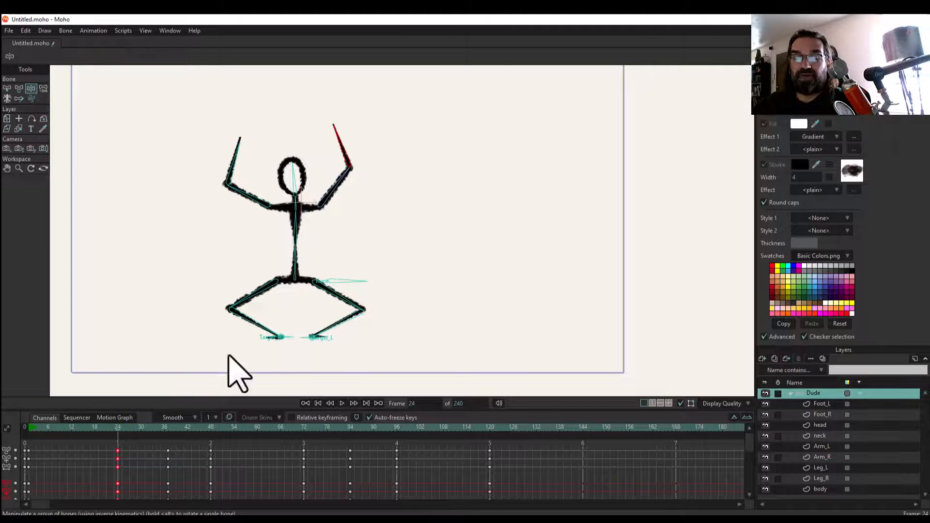
drag(118, 428, 212, 457)
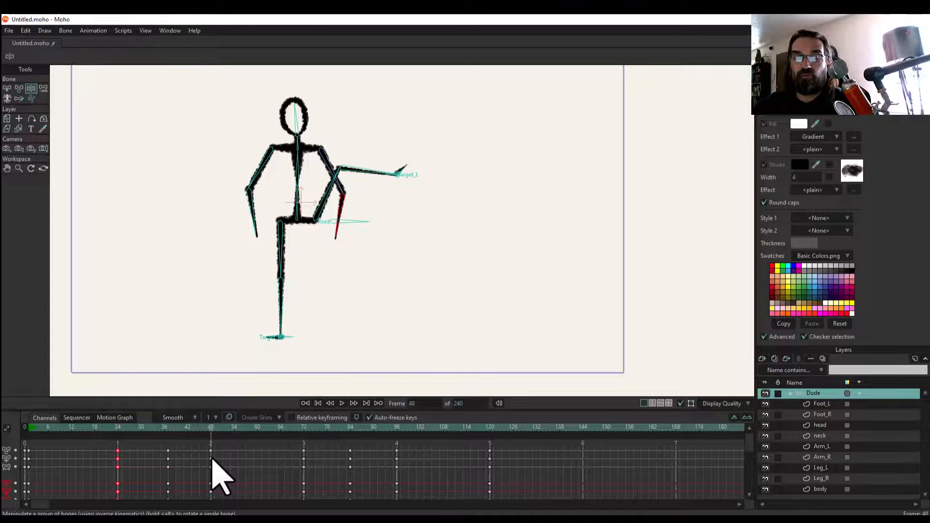
drag(266, 191, 214, 73)
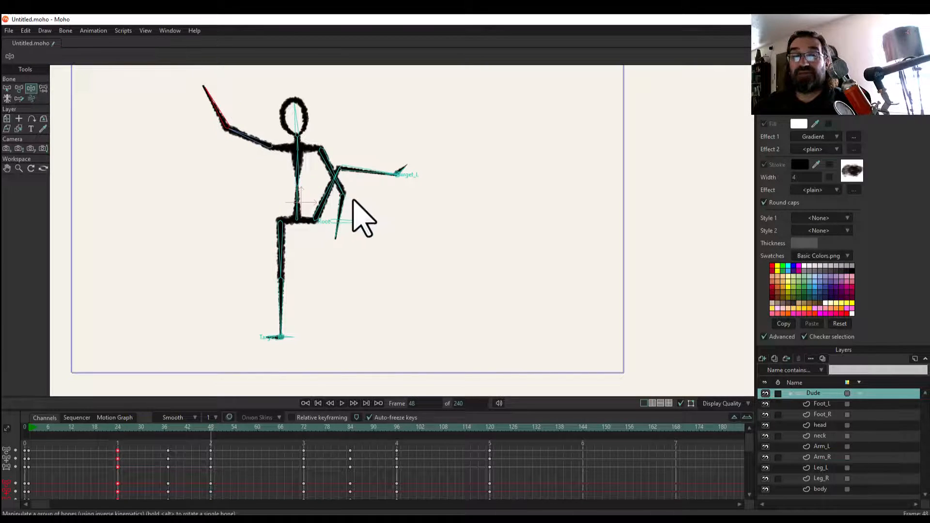
Examine the pose at frame 37 and its keyframes in the timeline's bone channels.
drag(193, 430, 170, 445)
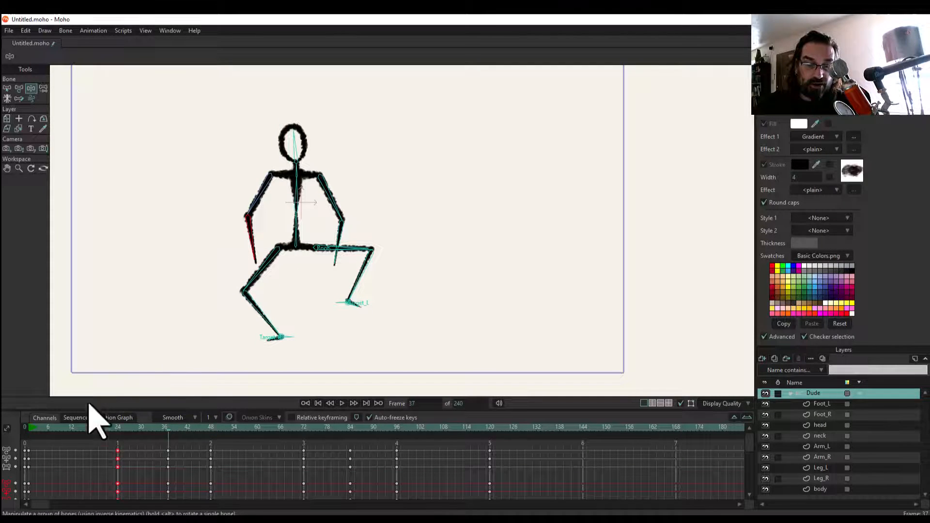
scroll(103, 465, down, 1)
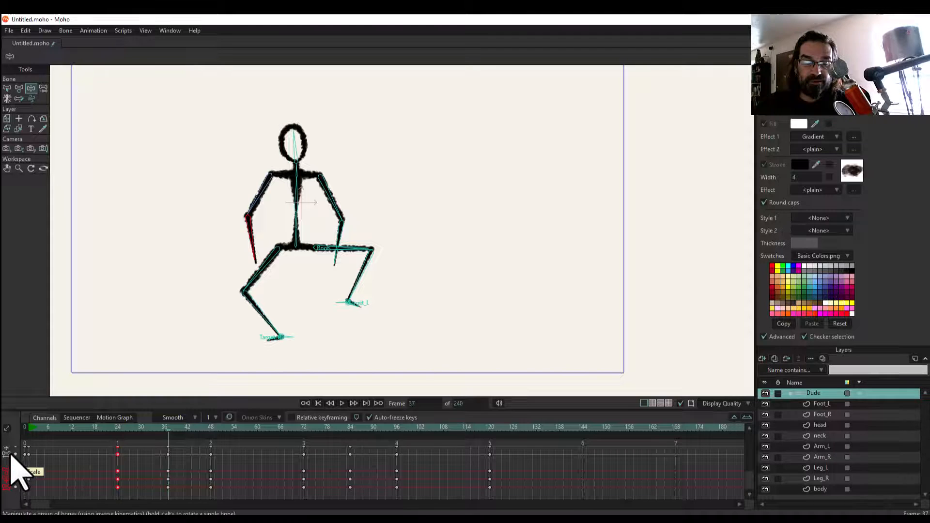
scroll(14, 472, up, 1)
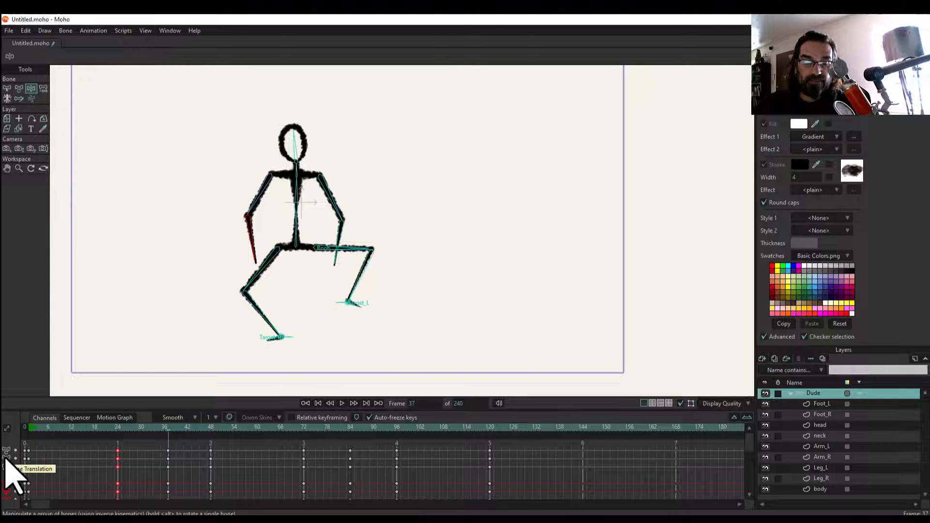
scroll(106, 457, down, 1)
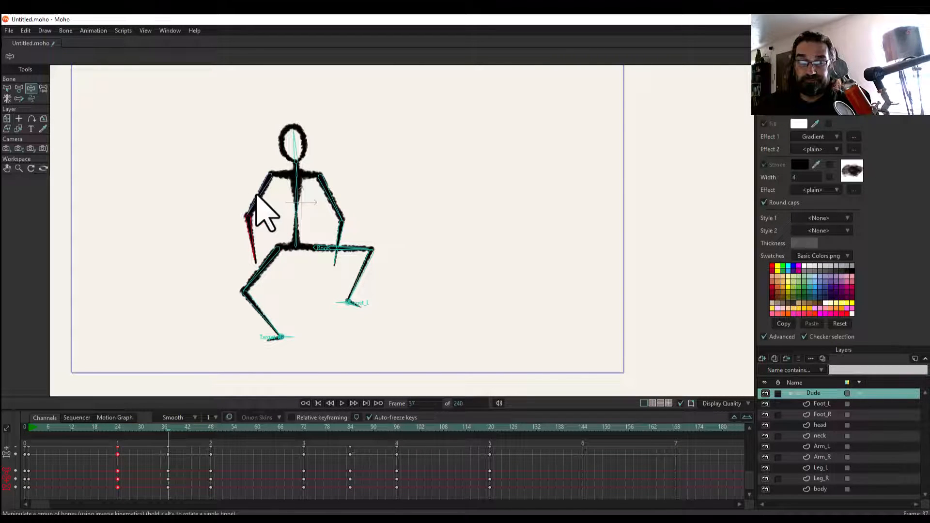
scroll(143, 477, up, 1)
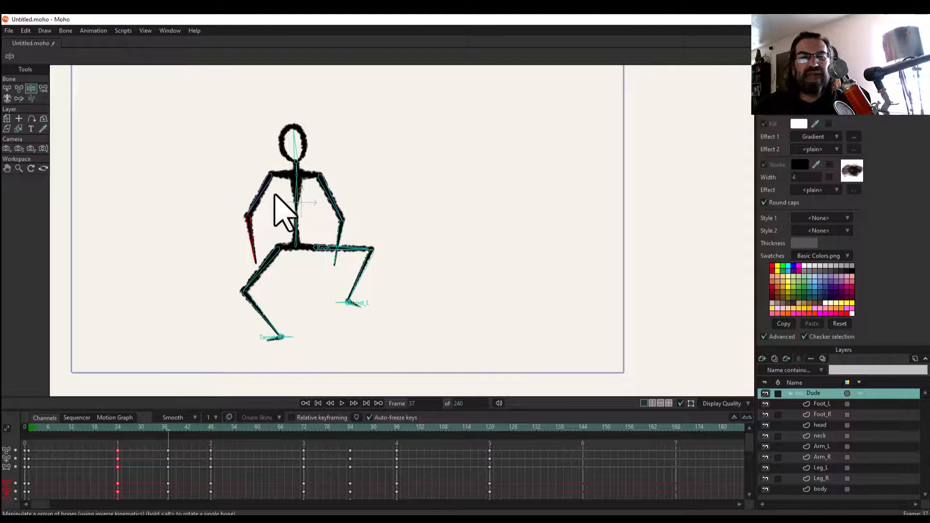
Raise both forearms above the shoulders with bent elbows in the bent-knee pose at frame 37.
drag(257, 198, 257, 102)
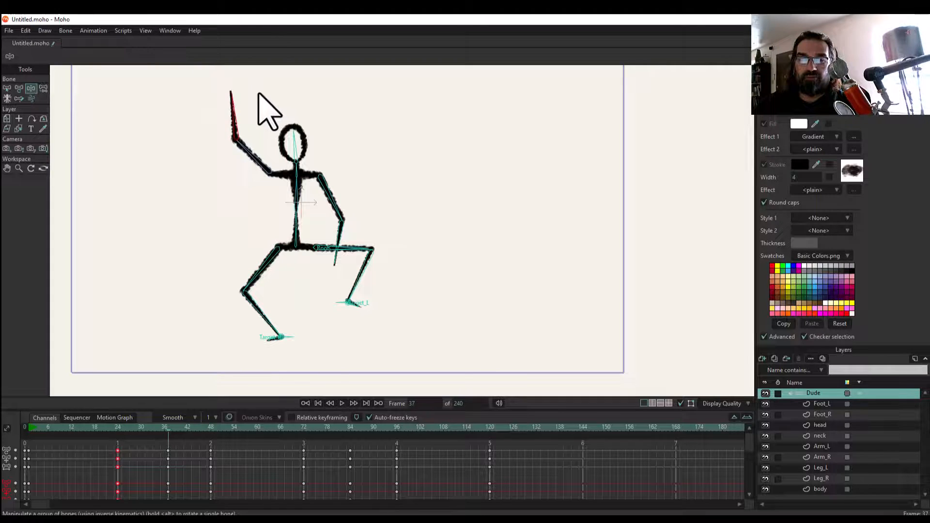
drag(87, 426, 170, 481)
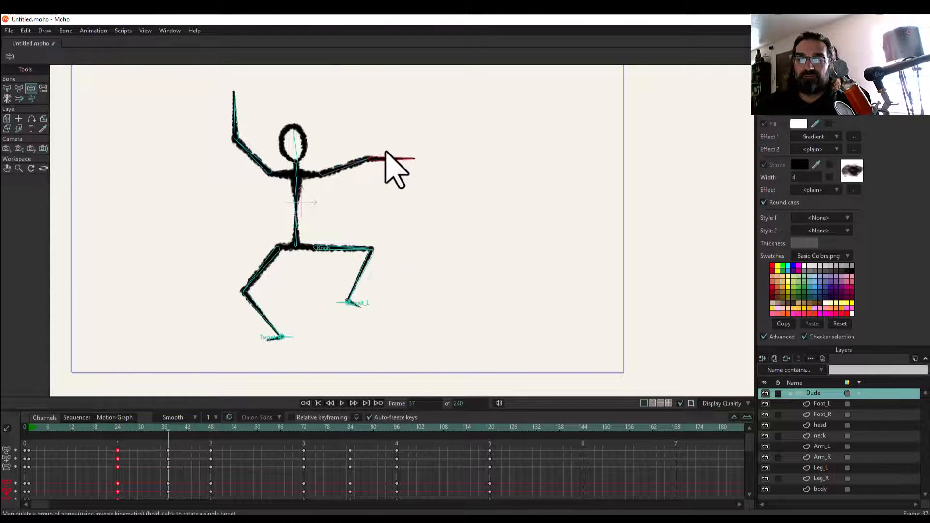
drag(386, 152, 354, 94)
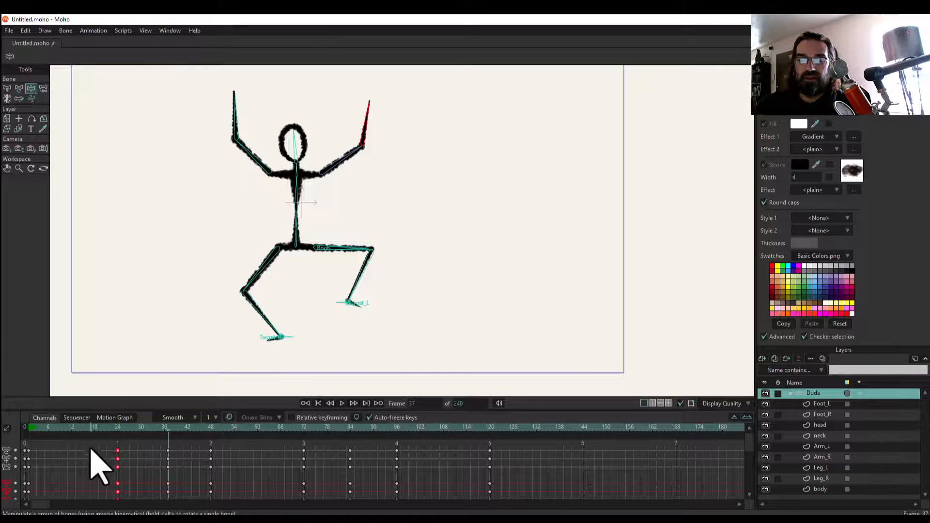
Raise the arm opposite the kicking leg overhead at frame 96, and raise both arms in the crouch at frame 72.
drag(92, 453, 396, 511)
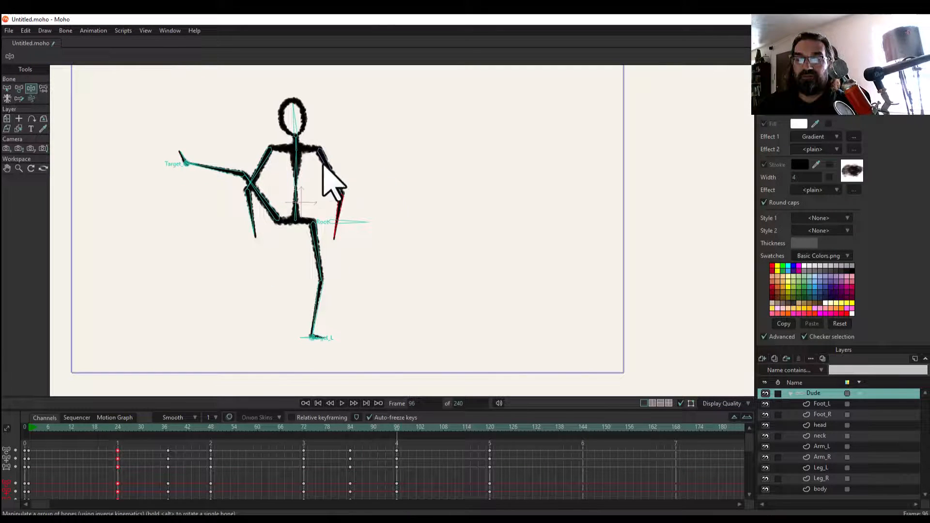
drag(335, 175, 345, 73)
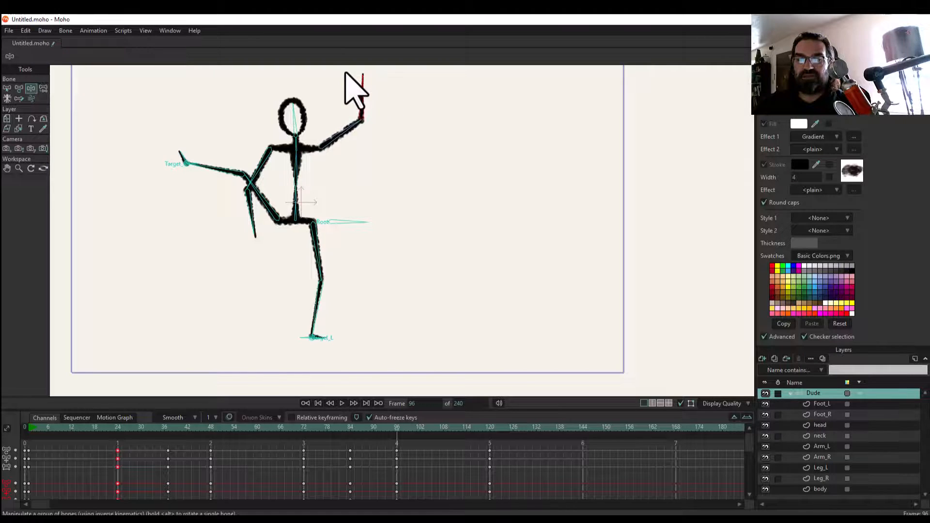
drag(358, 433, 305, 439)
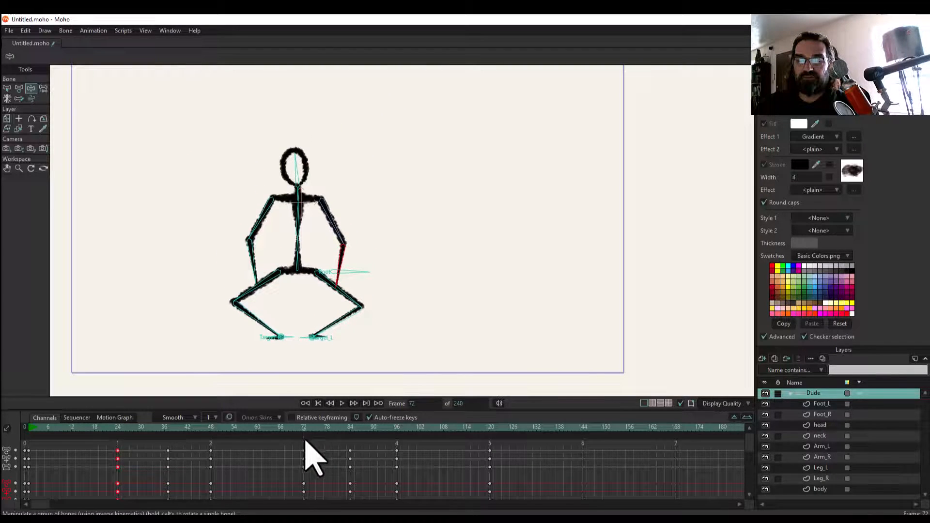
drag(334, 209, 330, 120)
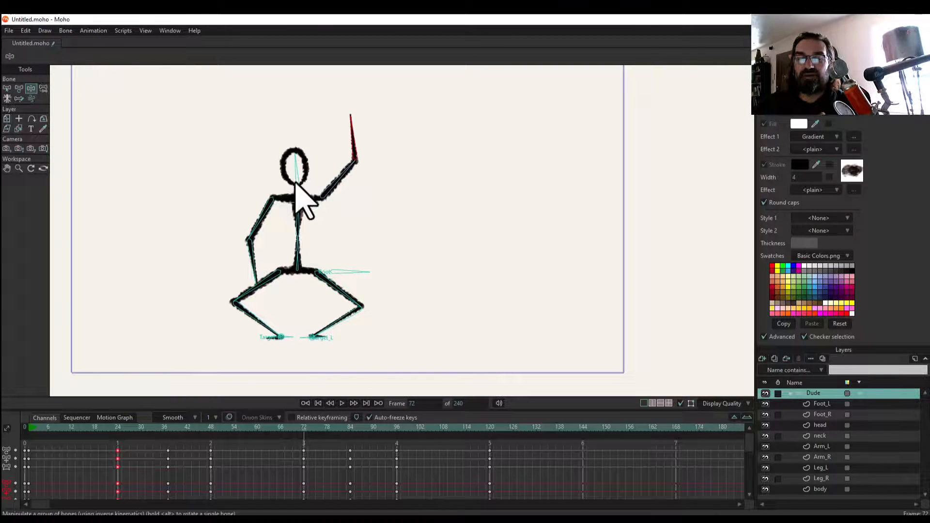
drag(263, 212, 266, 131)
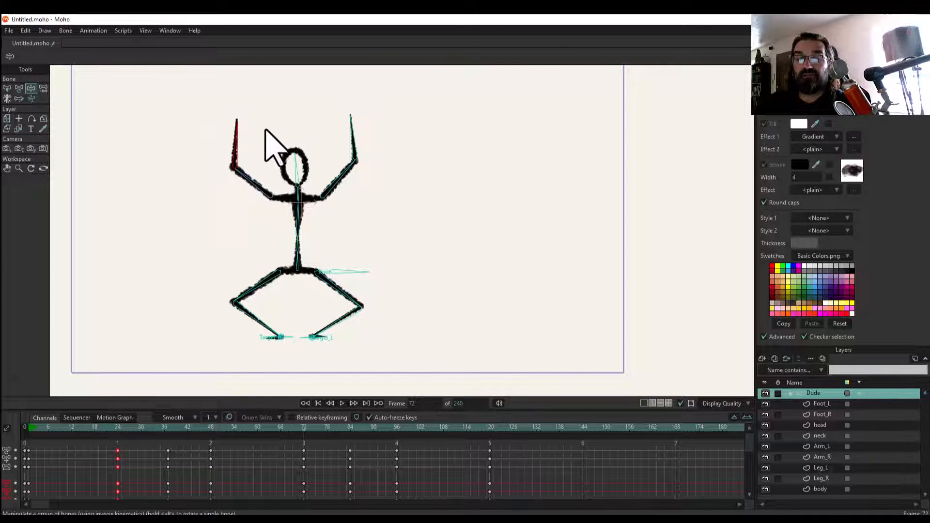
Raise both arms with bent elbows in the lifted right leg pose at frame 84.
drag(281, 427, 291, 444)
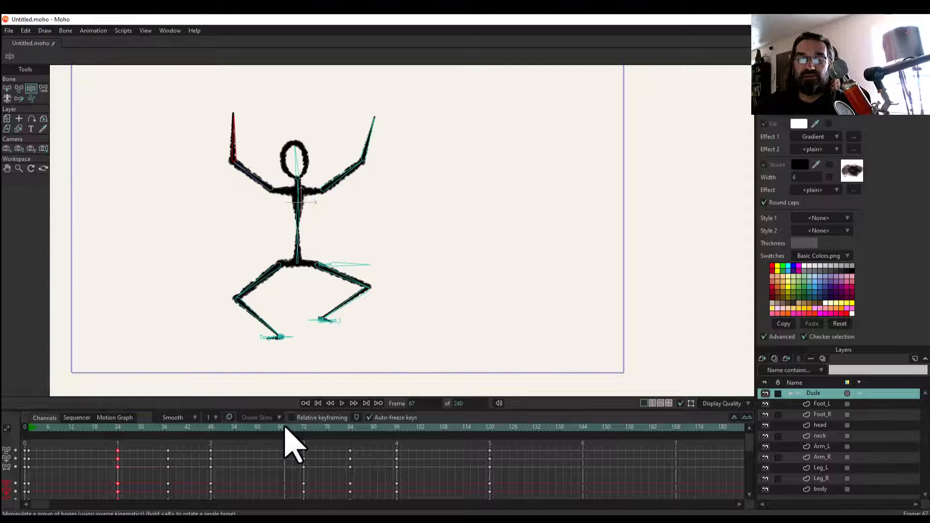
drag(285, 428, 351, 455)
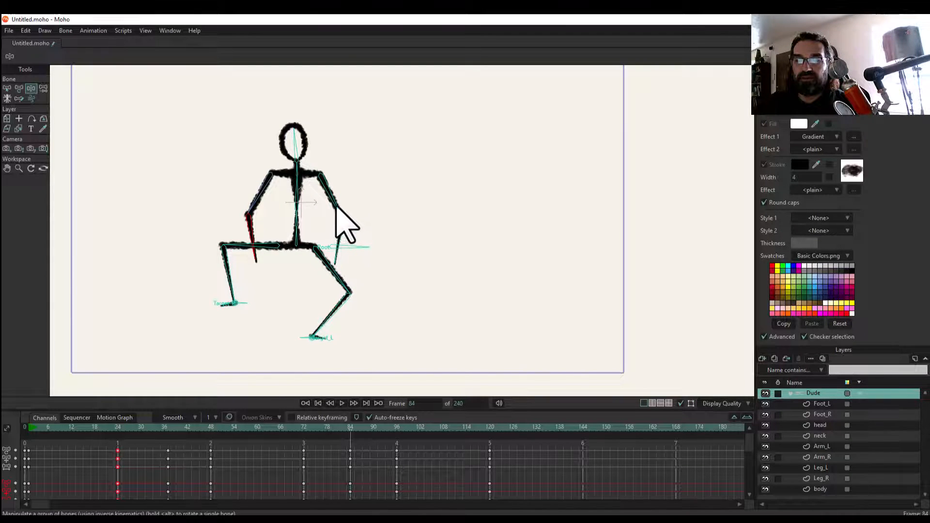
drag(343, 218, 310, 114)
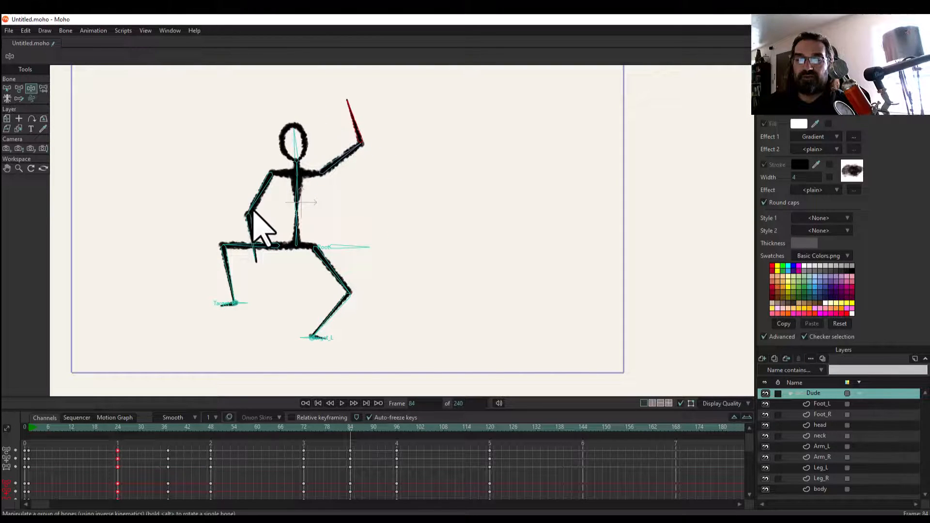
drag(250, 215, 239, 115)
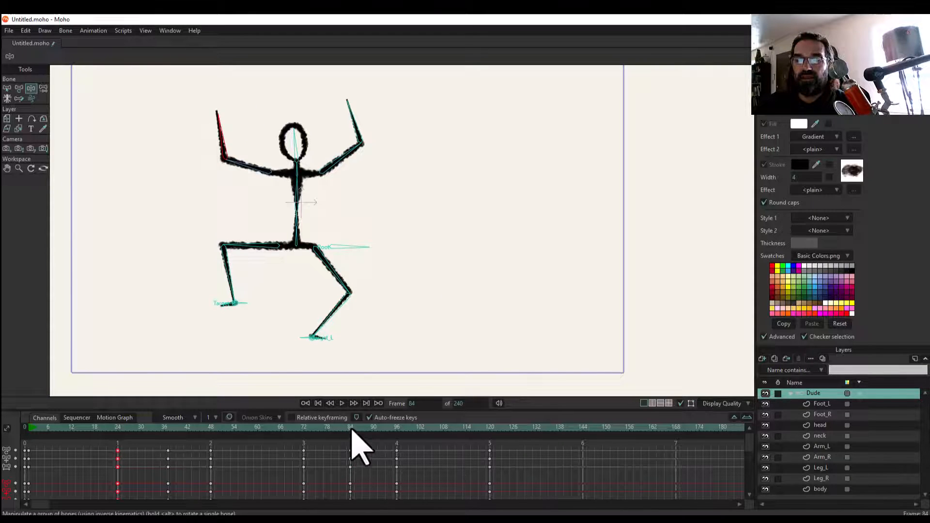
Check the standing pose at frame 120, play the animation from the start, and rewind to frame 0.
drag(353, 443, 490, 463)
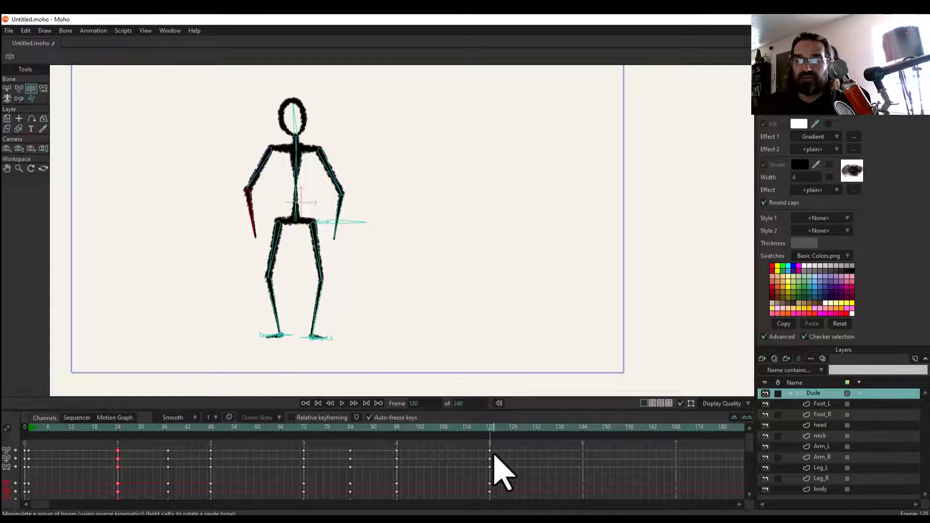
click(318, 403)
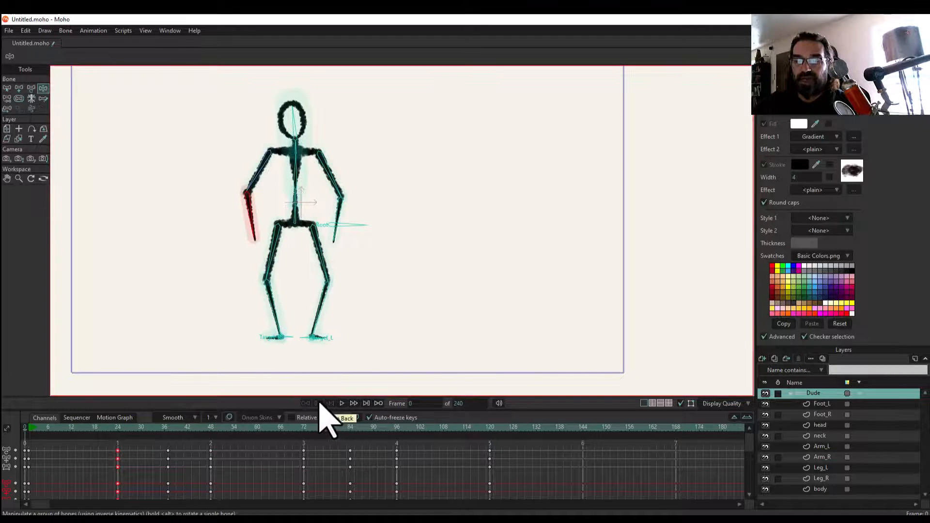
click(343, 404)
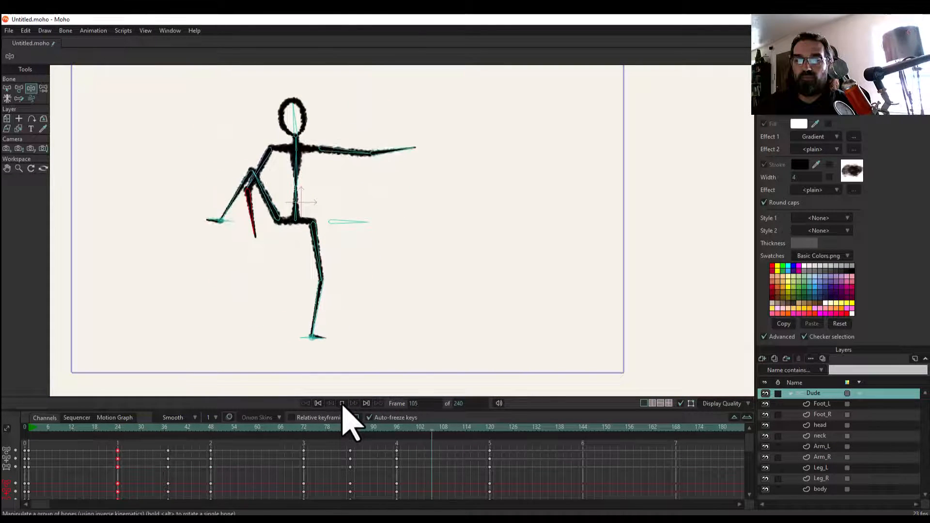
click(343, 404)
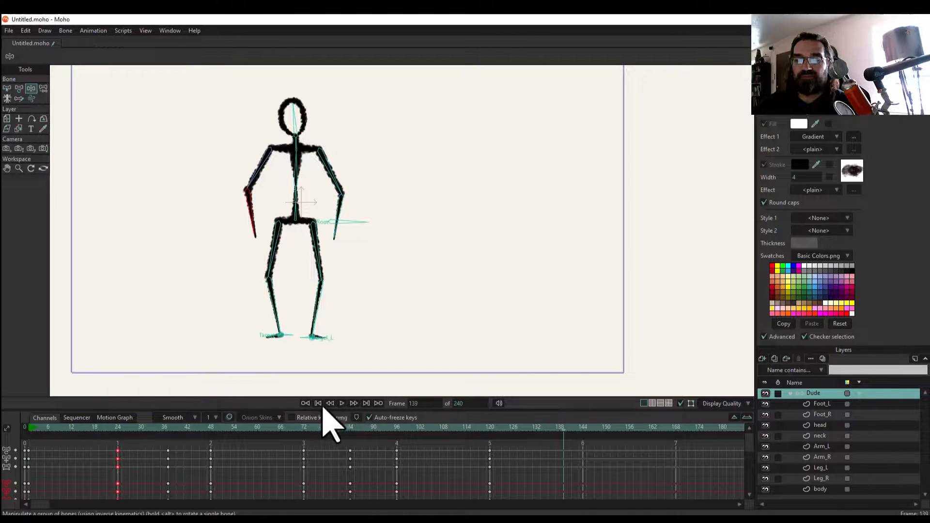
click(318, 404)
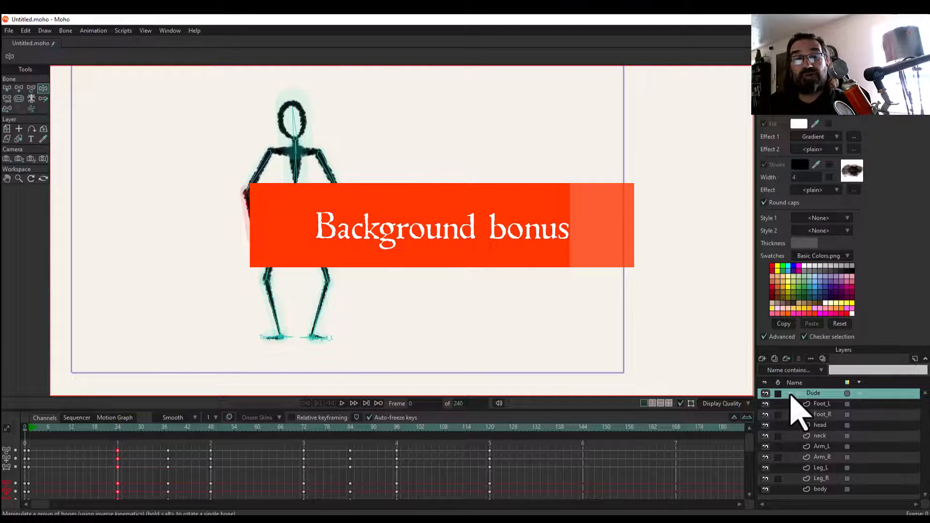
Collapse the Dude group, add a vector layer named background, and place it below Dude.
click(791, 394)
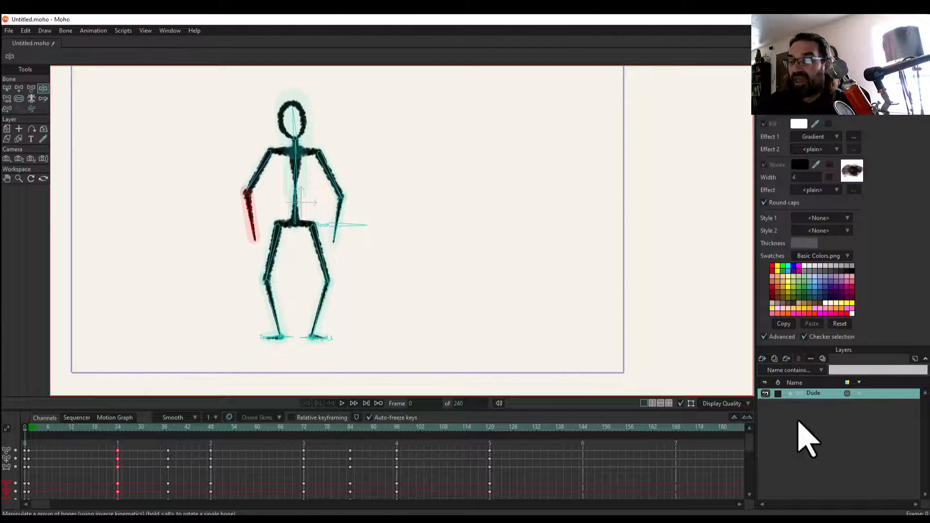
click(762, 359)
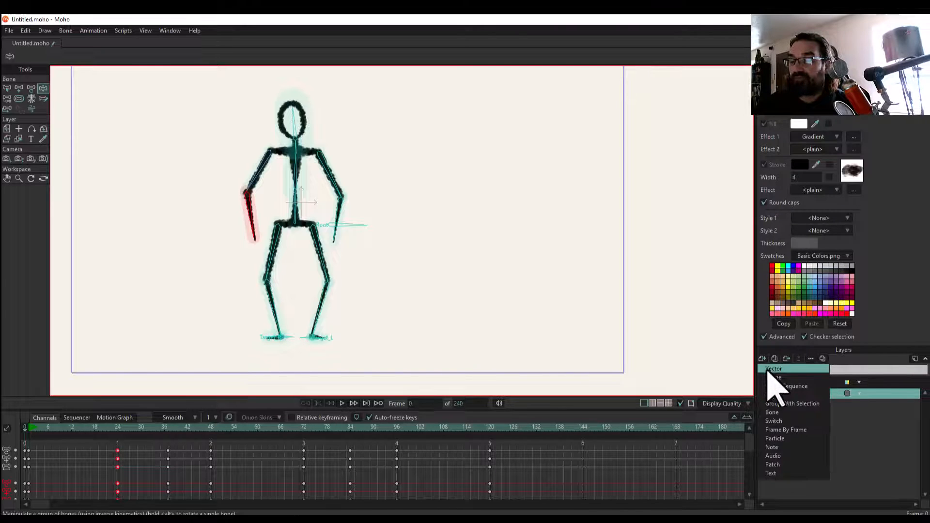
click(774, 370)
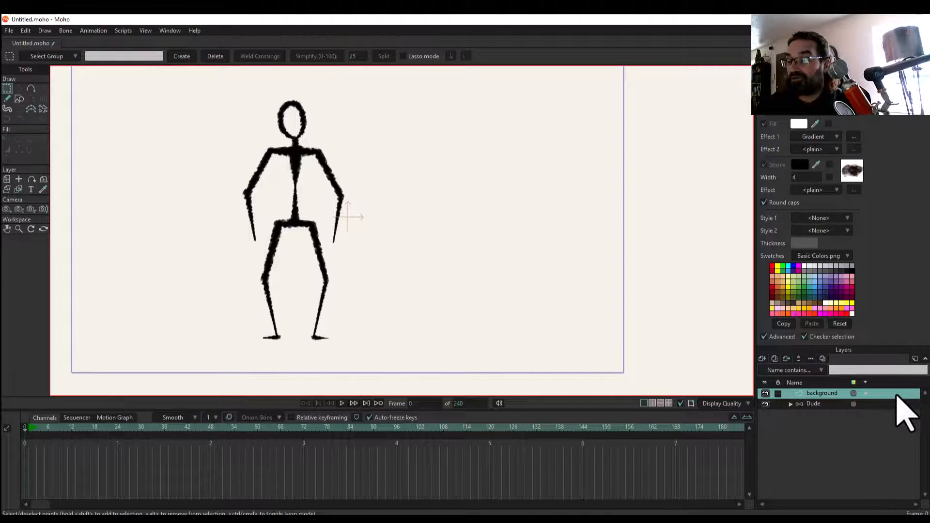
drag(896, 401, 809, 467)
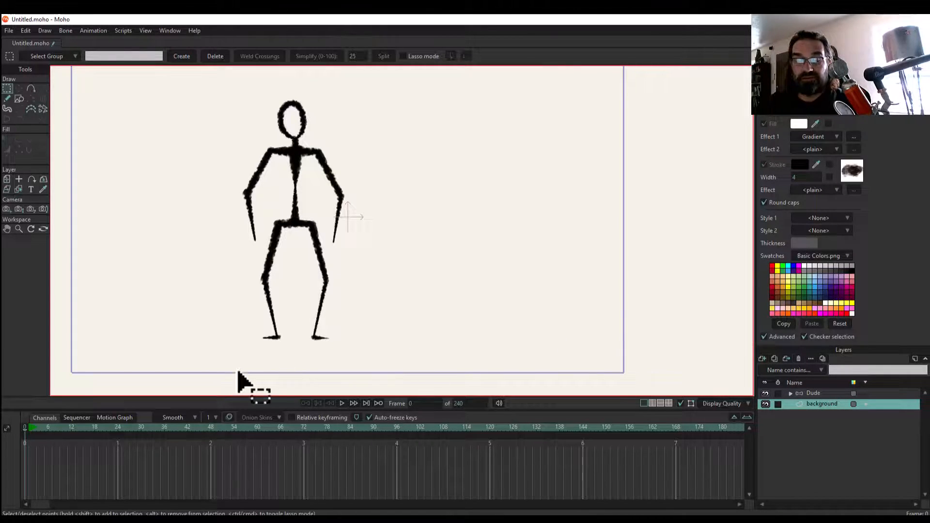
Draw a rectangle slightly larger than the camera frame on the background layer.
scroll(193, 247, down, 1)
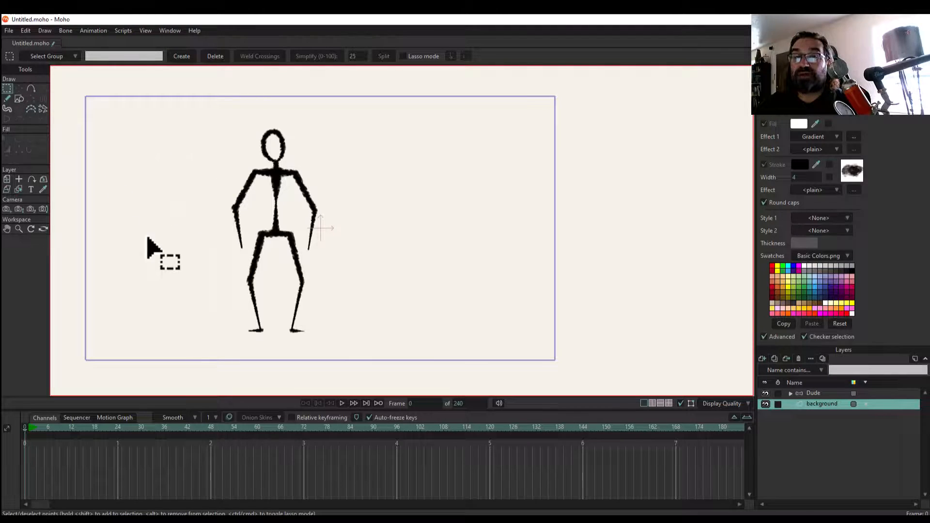
click(19, 100)
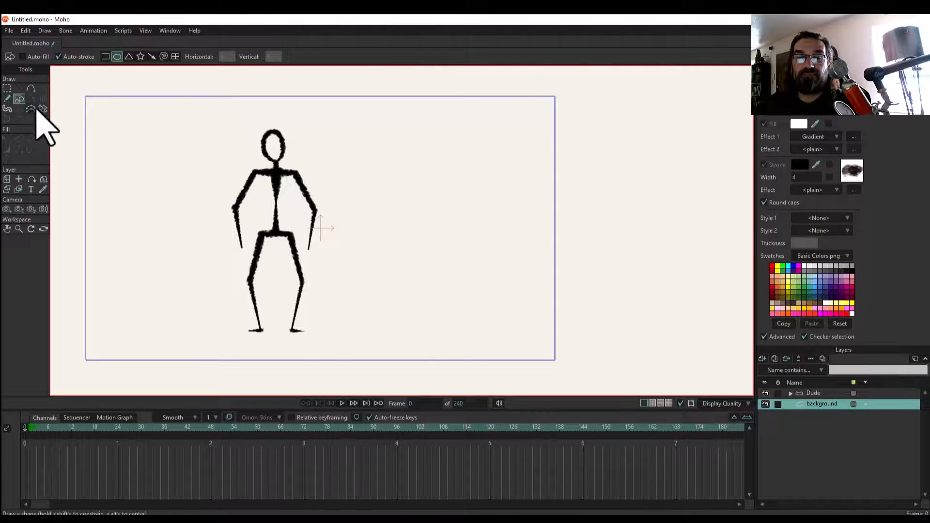
mouse_move(76, 94)
mouse_down()
mouse_move(207, 195)
mouse_move(425, 322)
mouse_up()
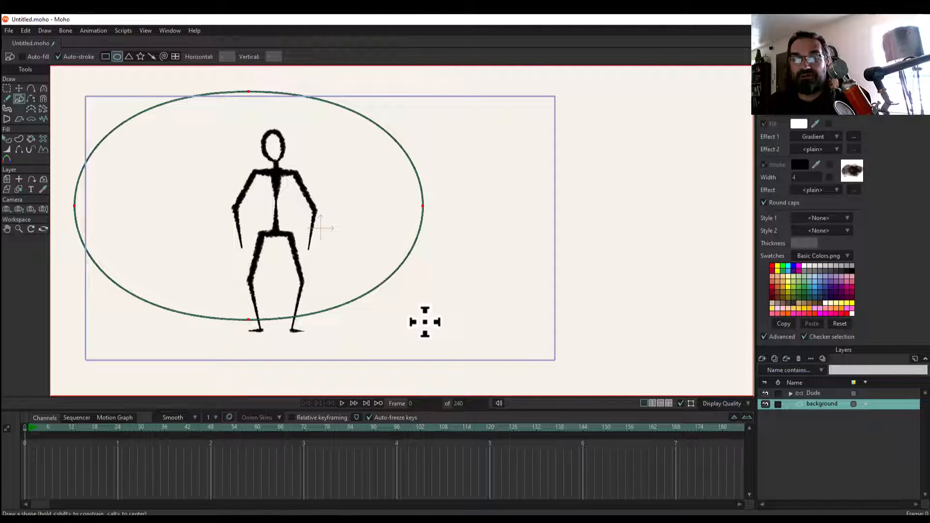
key(ctrl+z)
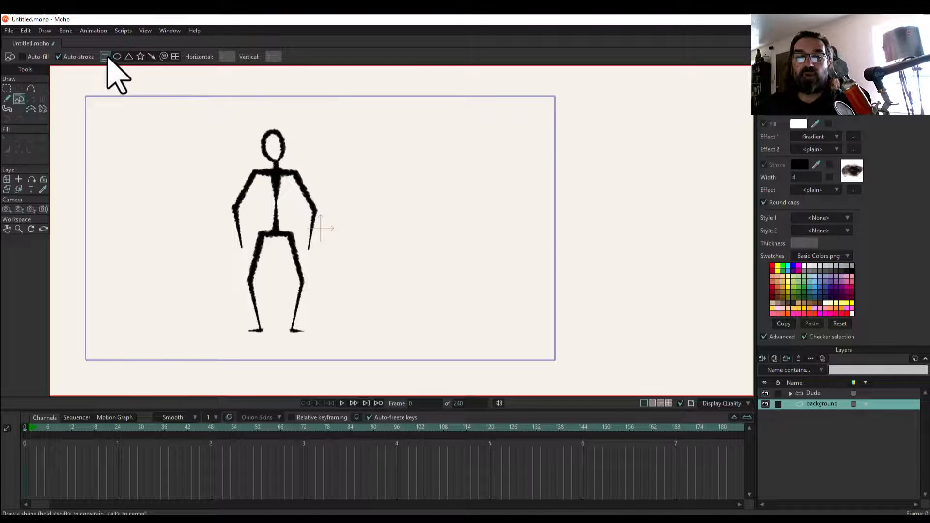
mouse_move(80, 89)
mouse_down()
mouse_move(177, 182)
mouse_move(578, 393)
mouse_up()
drag(571, 378, 570, 377)
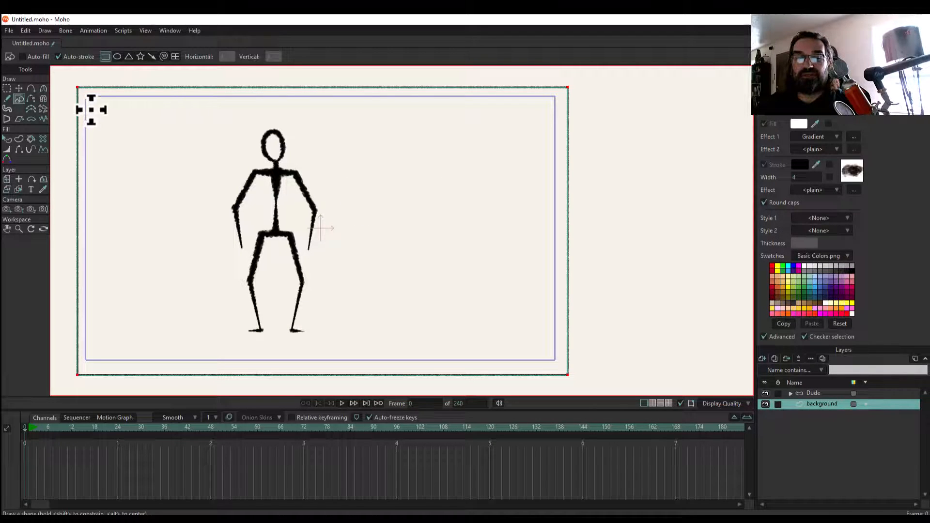
Select the background rectangle and turn on its fill.
click(7, 140)
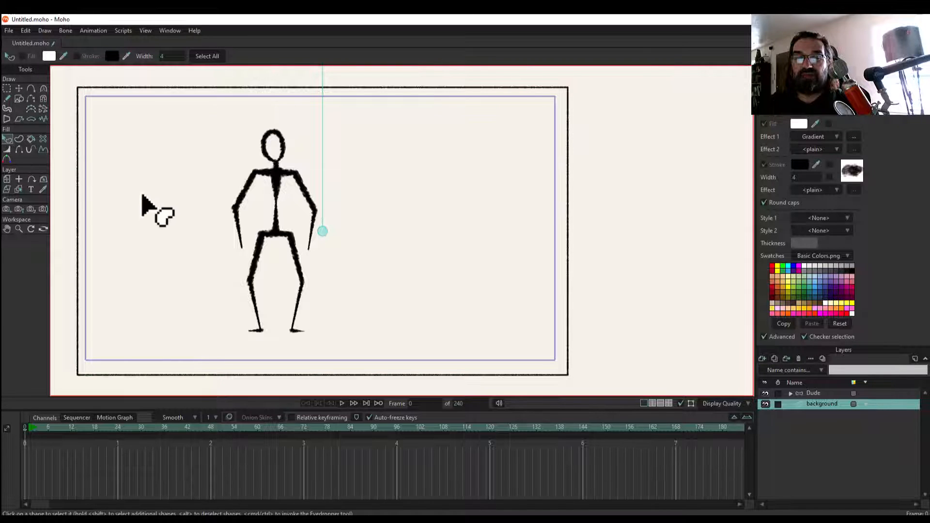
click(78, 90)
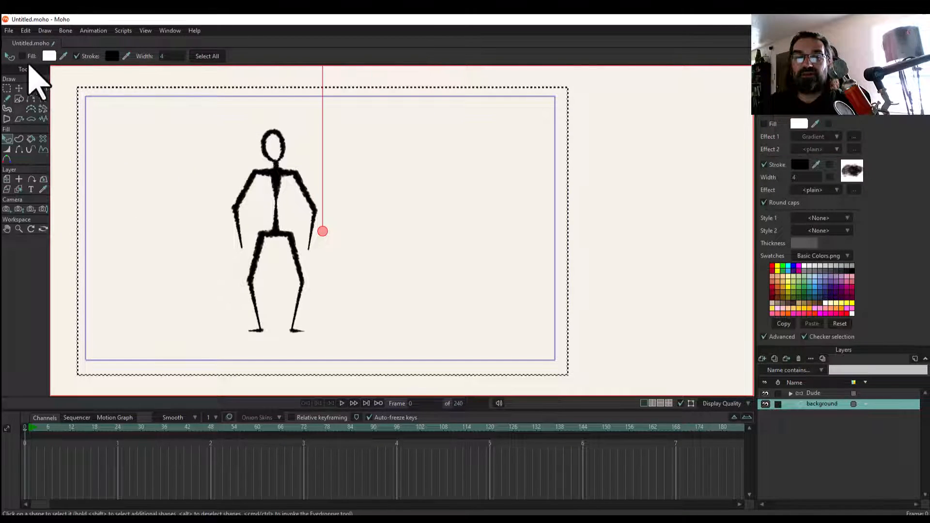
click(23, 56)
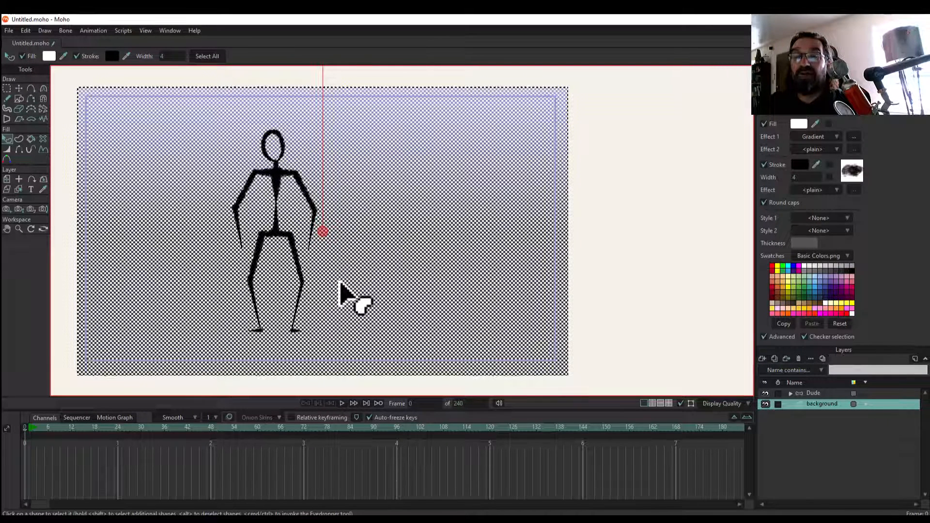
Reset the background rectangle's first fill effect to plain and reapply the Gradient effect, keeping its settings clear of the figure.
click(837, 138)
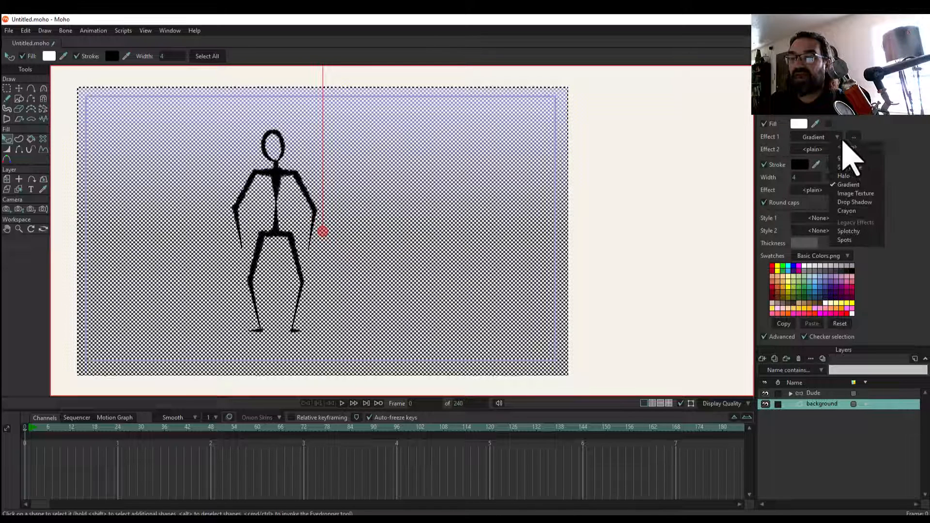
click(848, 147)
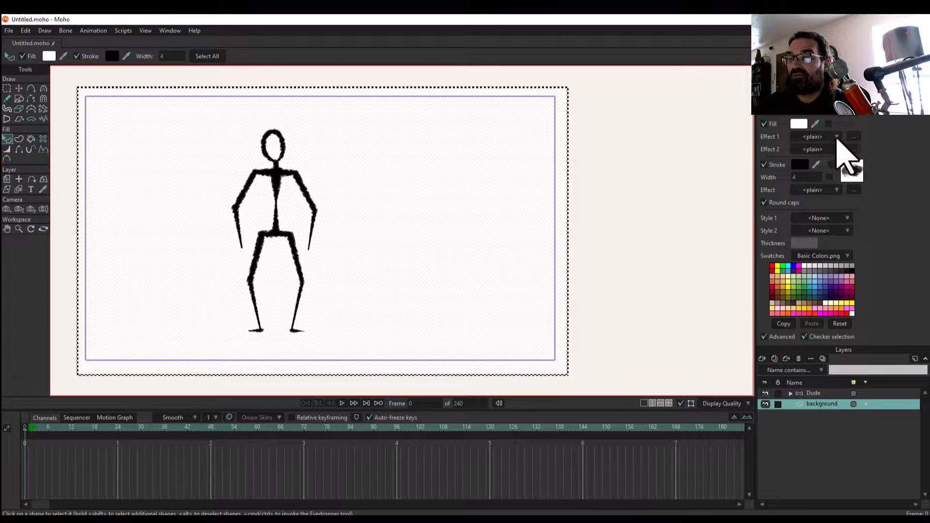
click(839, 137)
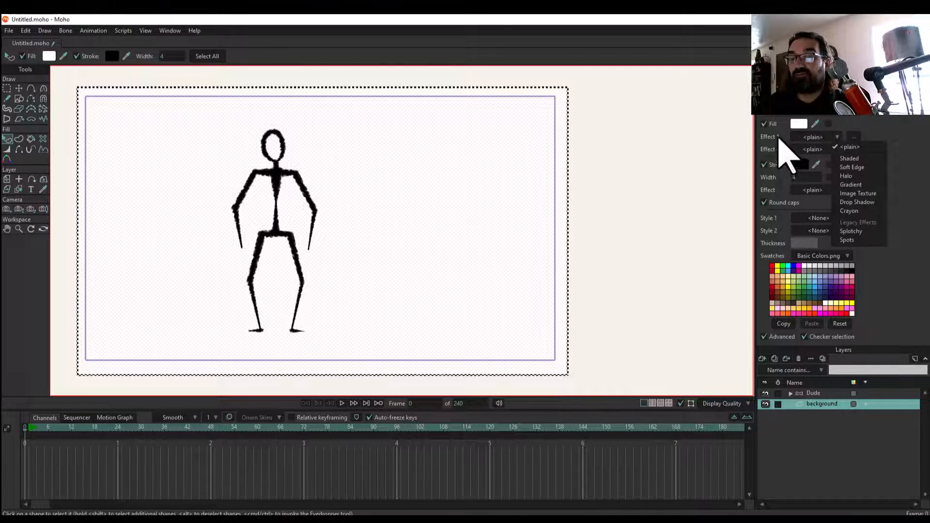
click(864, 188)
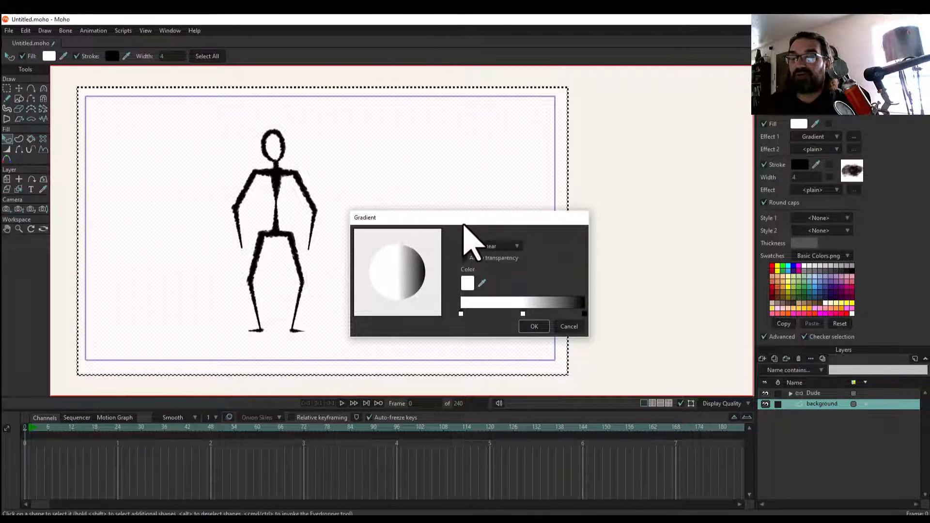
drag(463, 220, 456, 157)
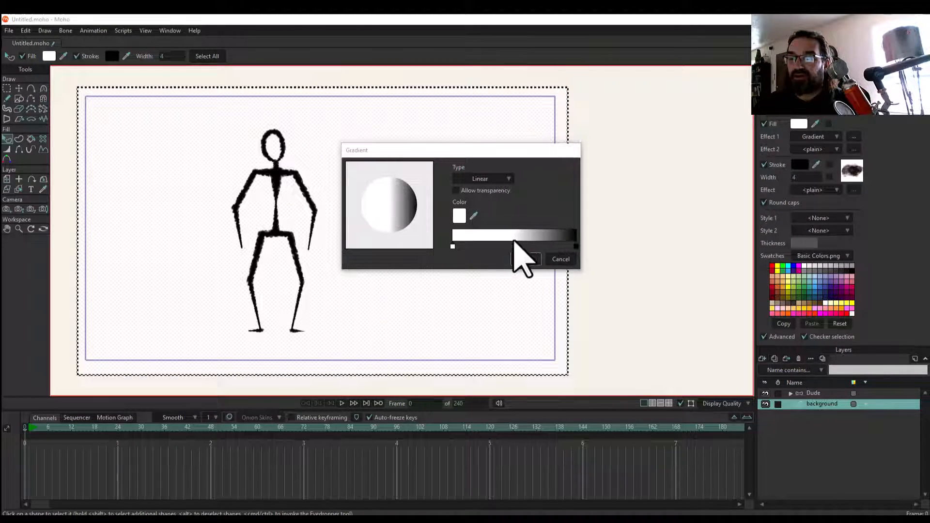
Change the gradient's black end stop to dark slate blue 323451.
click(576, 247)
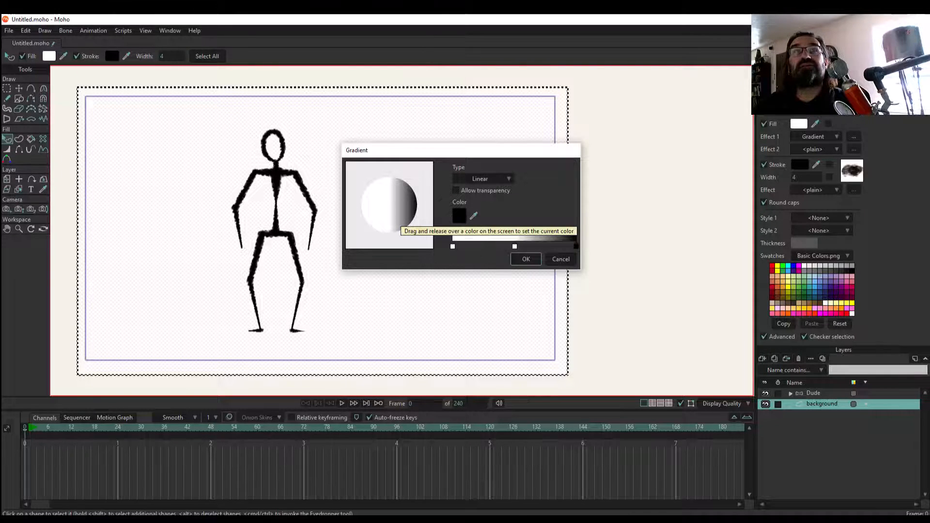
drag(1, 158, 152, 79)
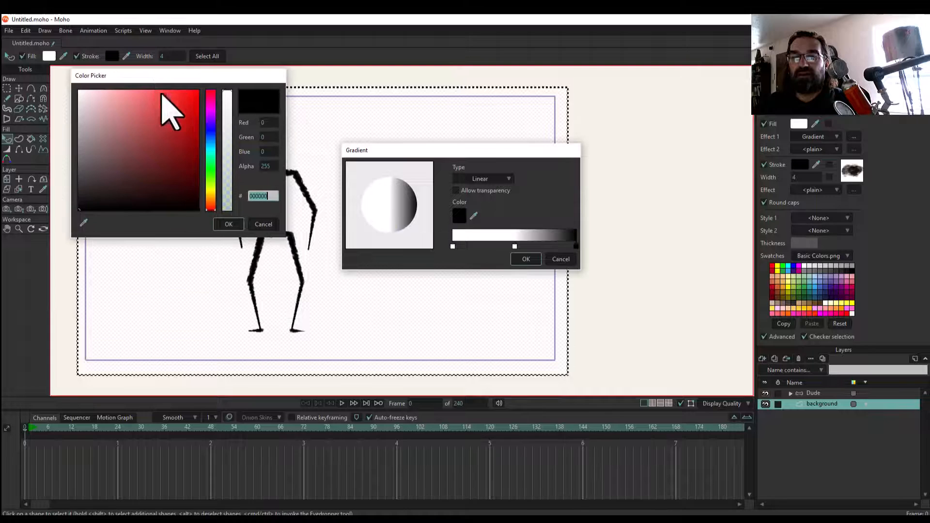
click(215, 132)
drag(170, 138, 125, 173)
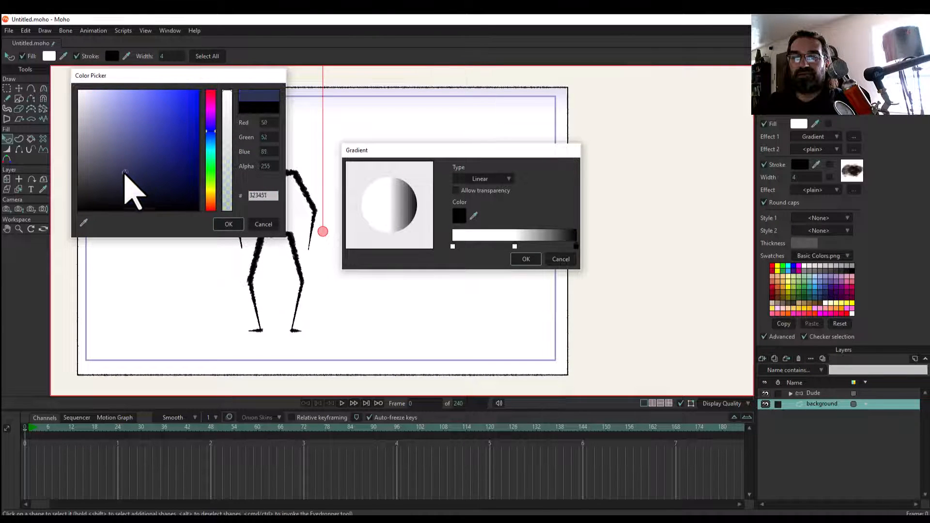
click(228, 224)
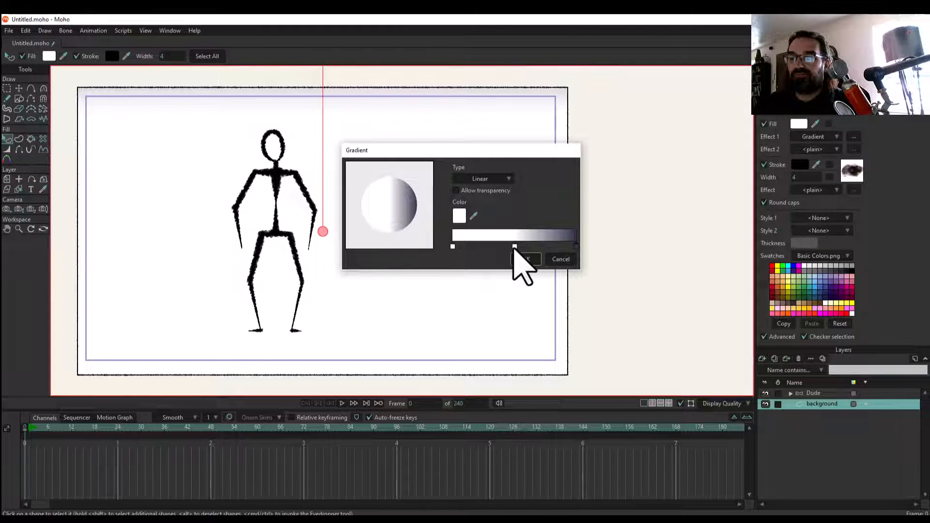
Change the gradient's middle stop from white to a muted medium blue.
click(459, 216)
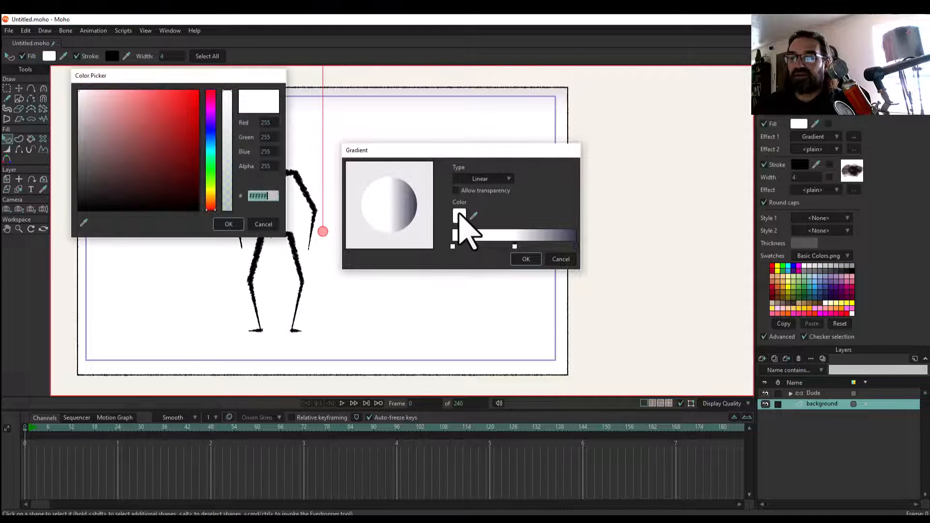
click(212, 134)
click(141, 144)
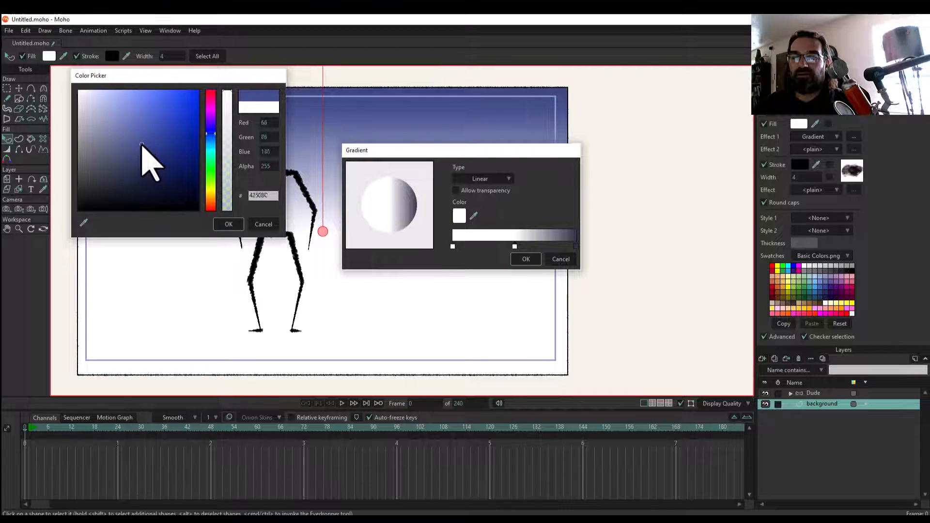
mouse_move(142, 143)
mouse_down()
mouse_move(147, 120)
mouse_move(122, 121)
mouse_up()
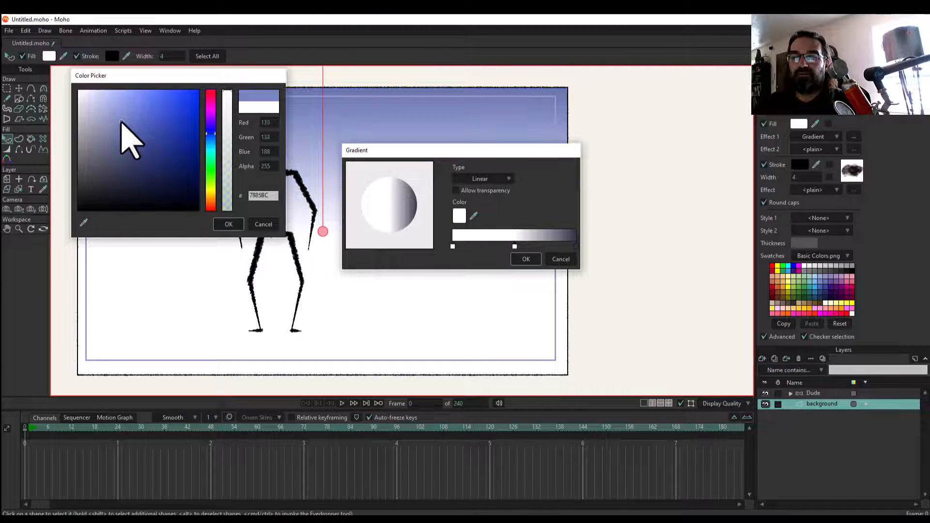
click(230, 225)
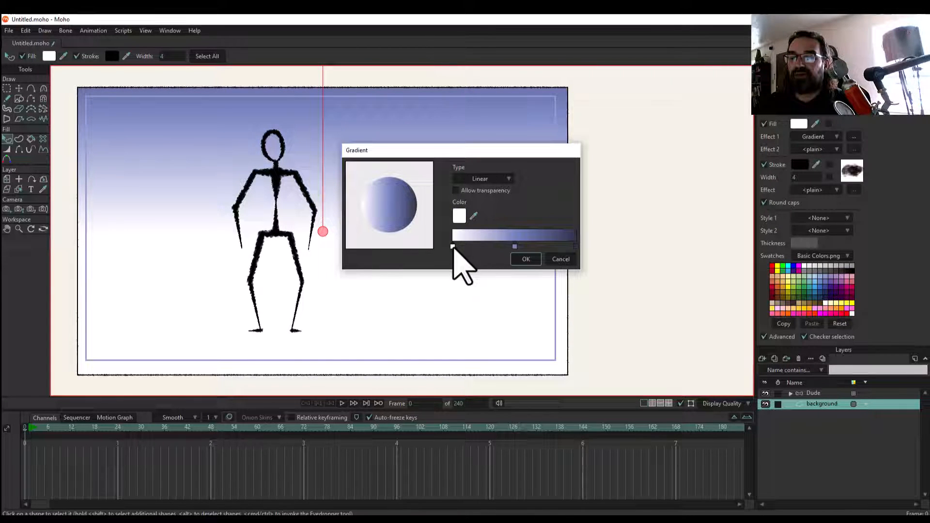
Change the gradient's white starting stop to the very pale blue E5EAF8.
click(460, 217)
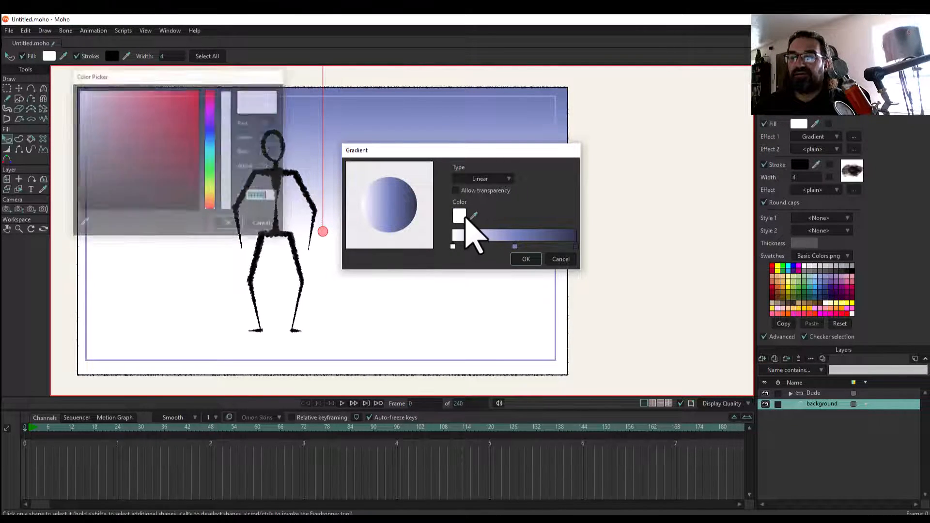
click(210, 137)
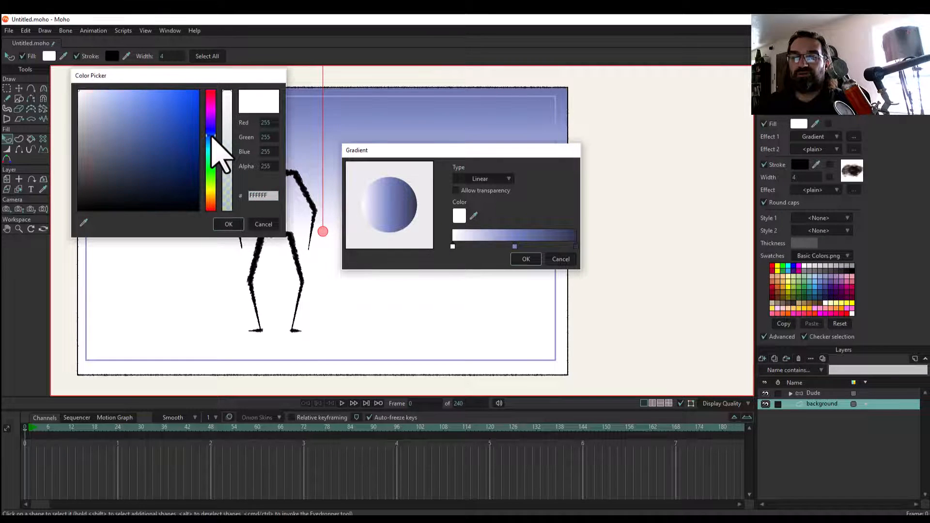
click(96, 100)
mouse_move(96, 100)
mouse_down()
mouse_move(107, 93)
mouse_move(88, 92)
mouse_up()
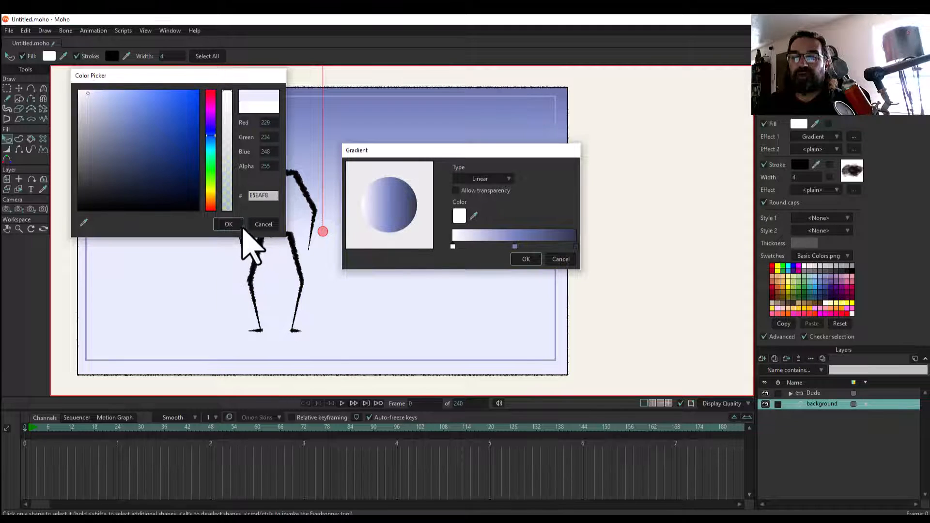
click(241, 223)
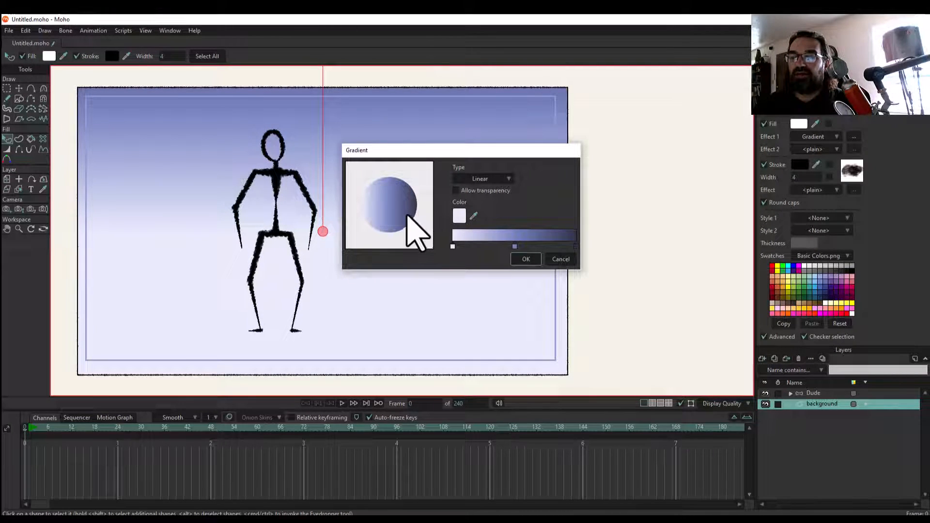
Try the Radial gradient type, return the type to Linear, and apply the gradient settings.
click(508, 179)
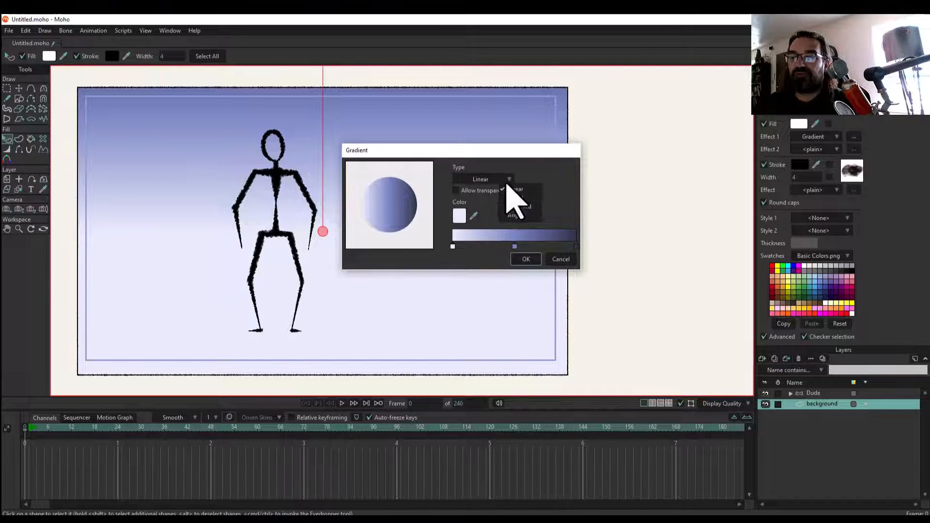
click(515, 198)
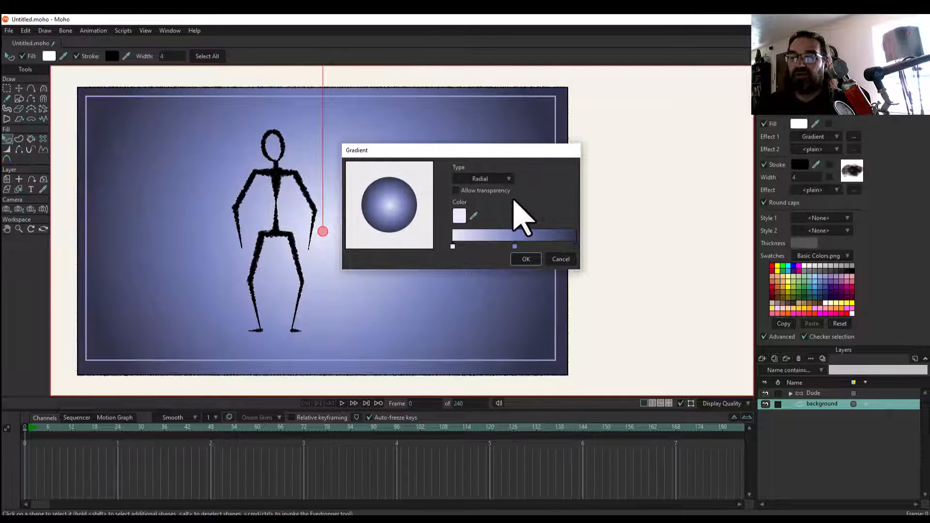
click(497, 180)
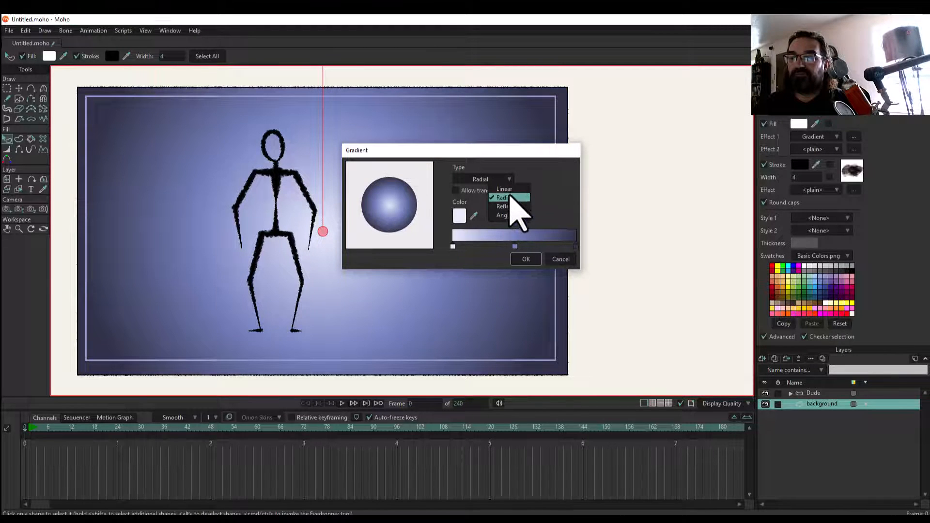
click(512, 190)
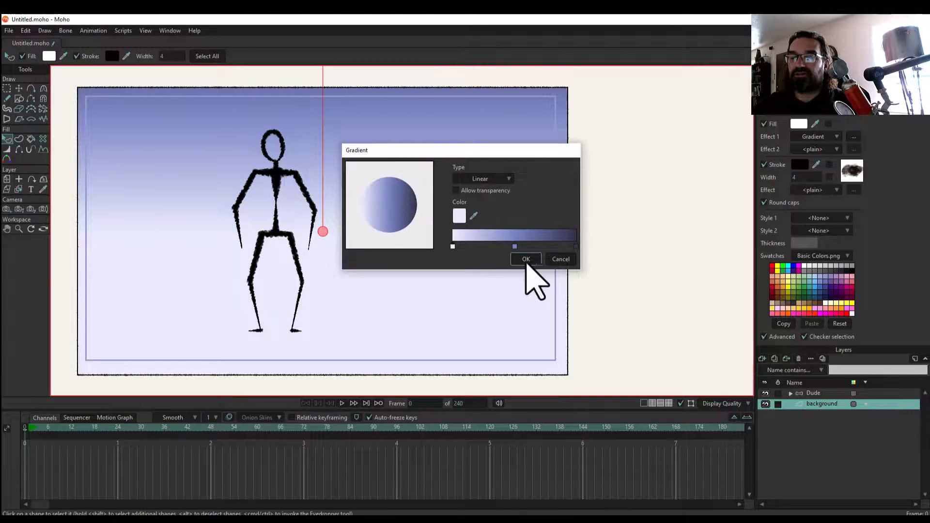
click(529, 262)
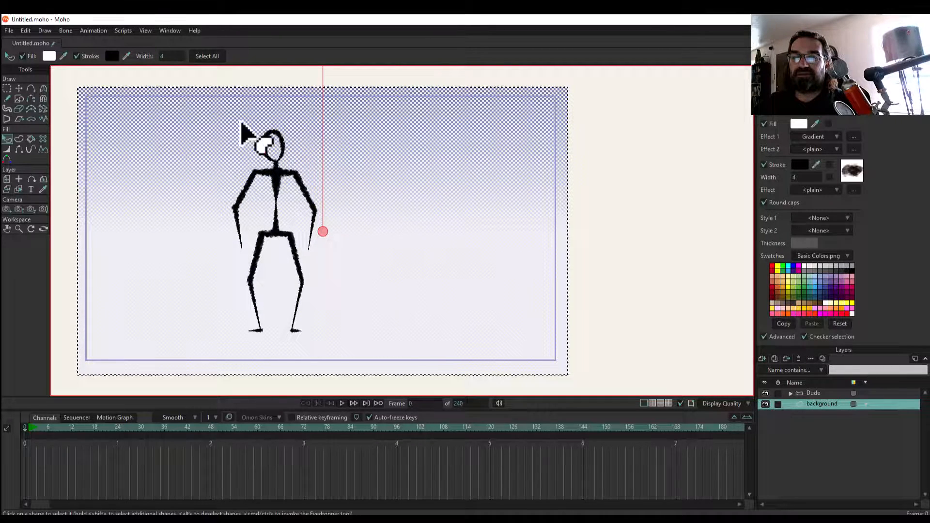
Reposition the background's gradient handles so the light end sits near the rectangle's upper edge and the dark end just below its lower edge.
click(20, 89)
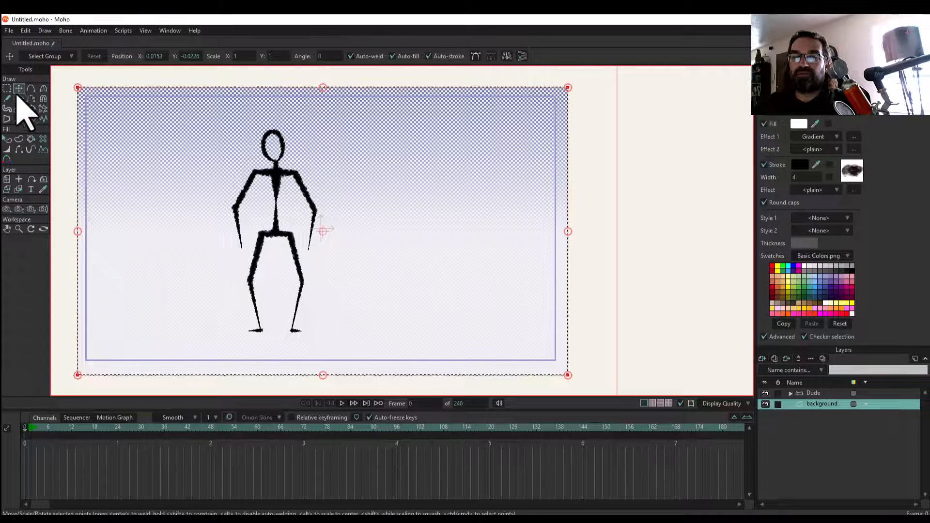
click(174, 183)
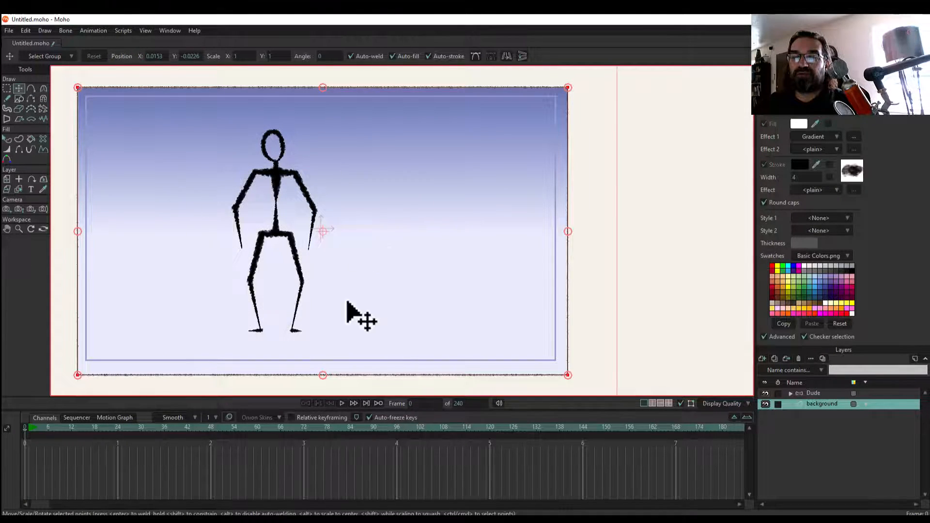
scroll(400, 265, down, 2)
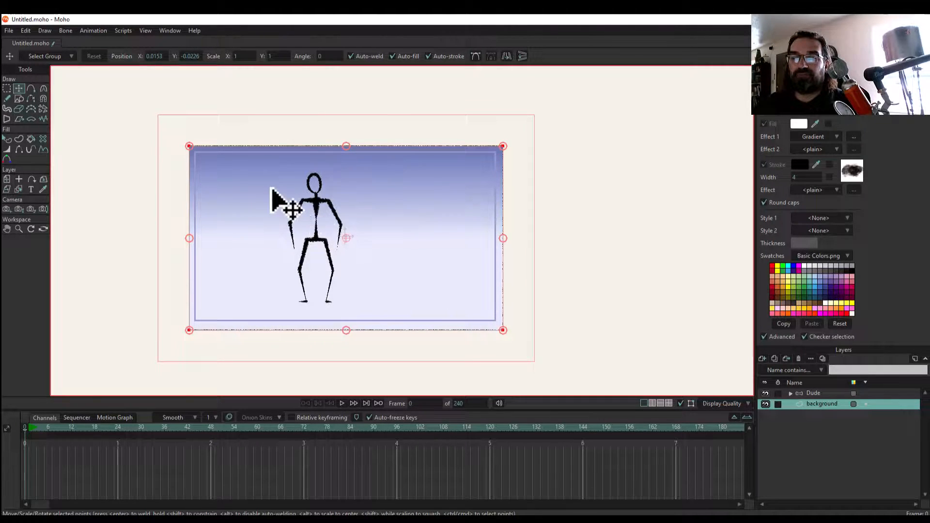
click(7, 140)
click(267, 225)
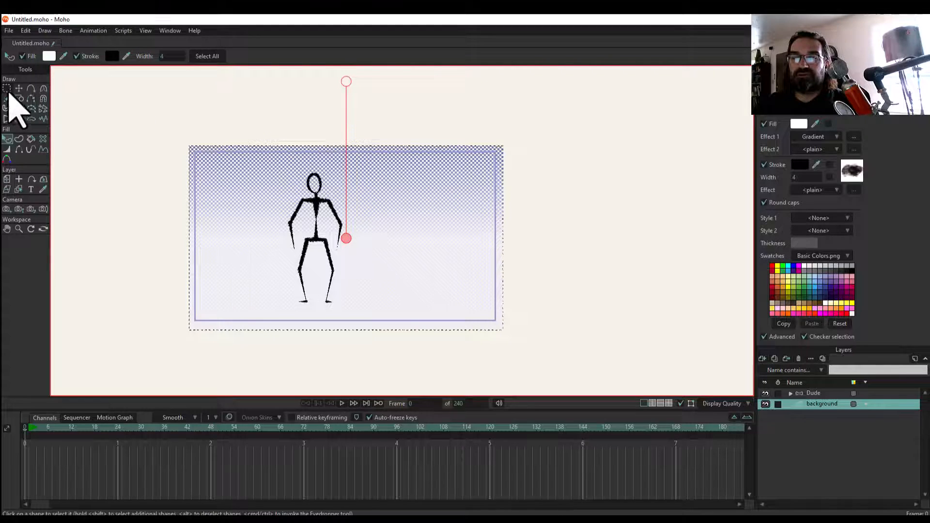
click(170, 209)
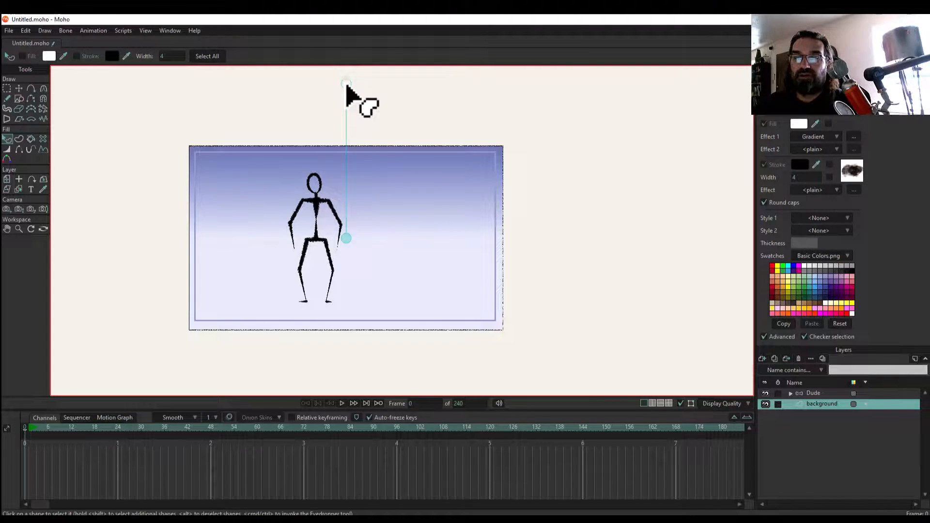
drag(347, 85, 346, 314)
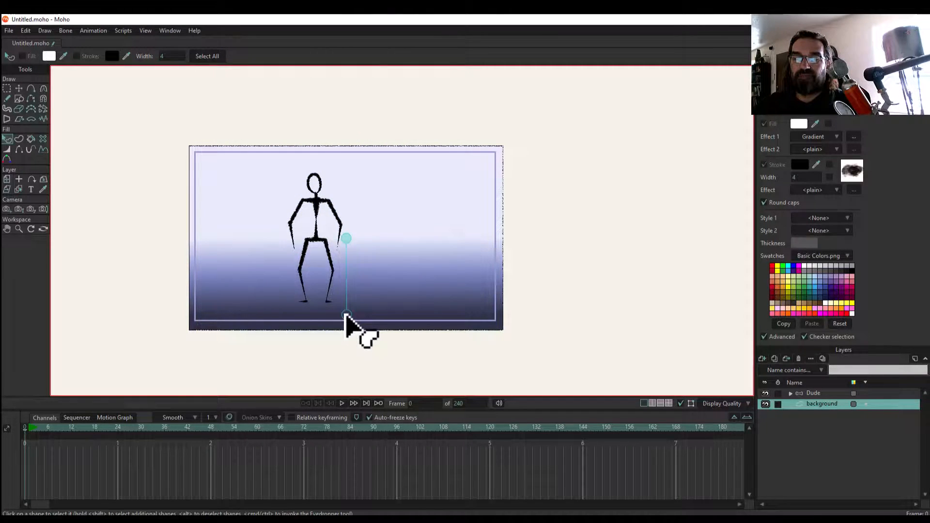
drag(347, 245, 348, 154)
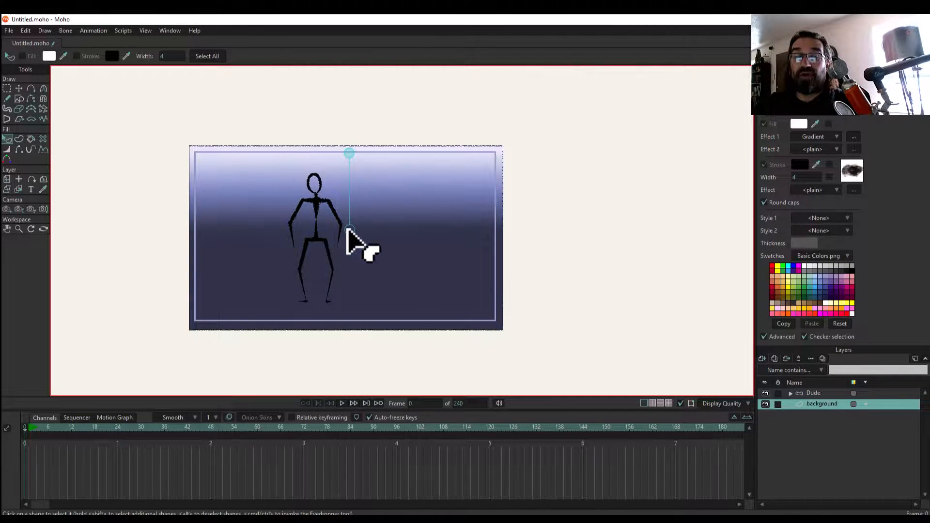
drag(348, 230, 347, 340)
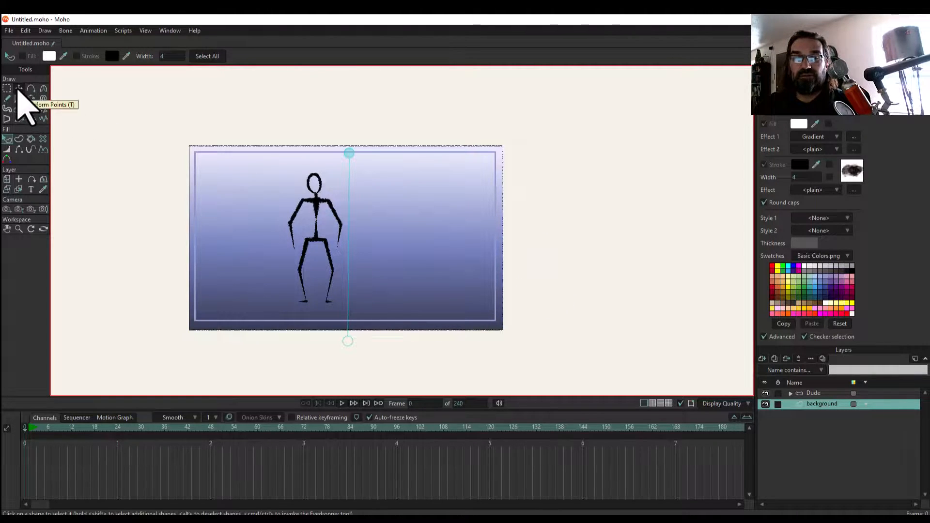
click(19, 89)
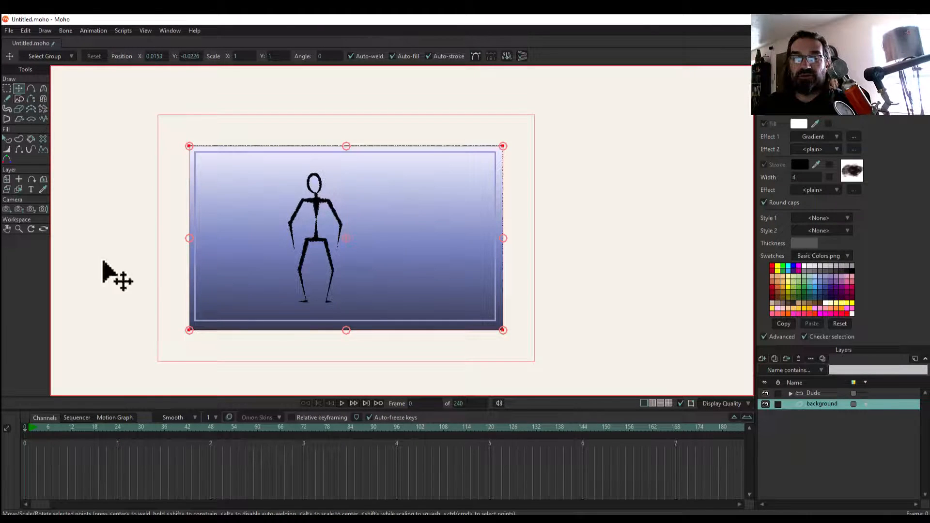
click(631, 274)
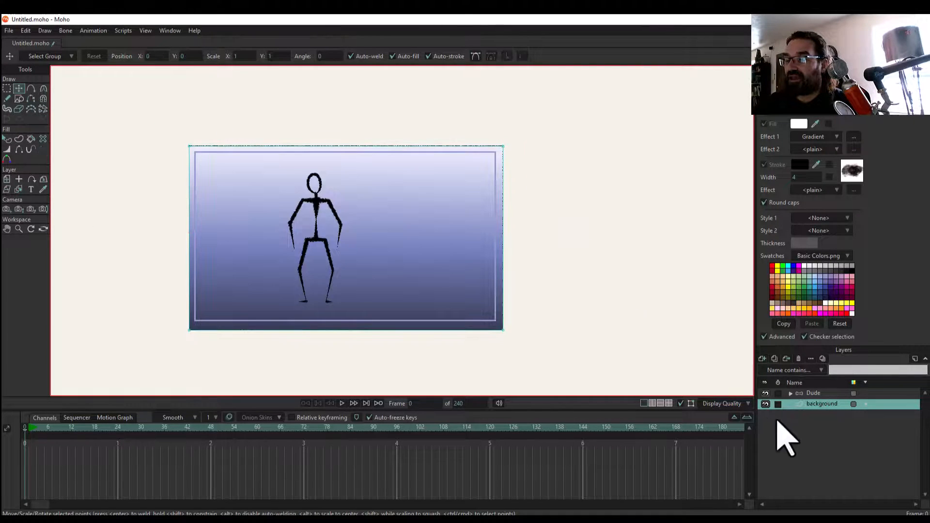
Add a vector layer between Dude and the background layer and name it sidewalk.
click(763, 359)
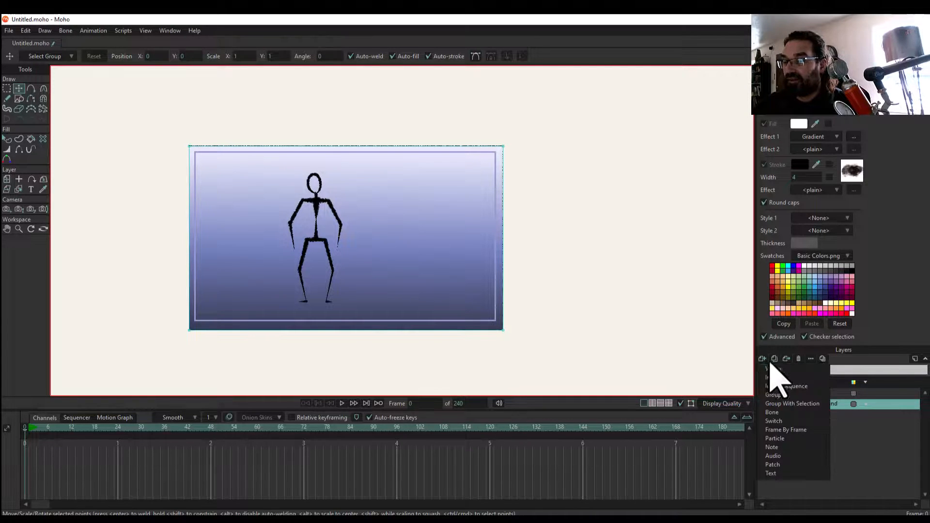
click(773, 369)
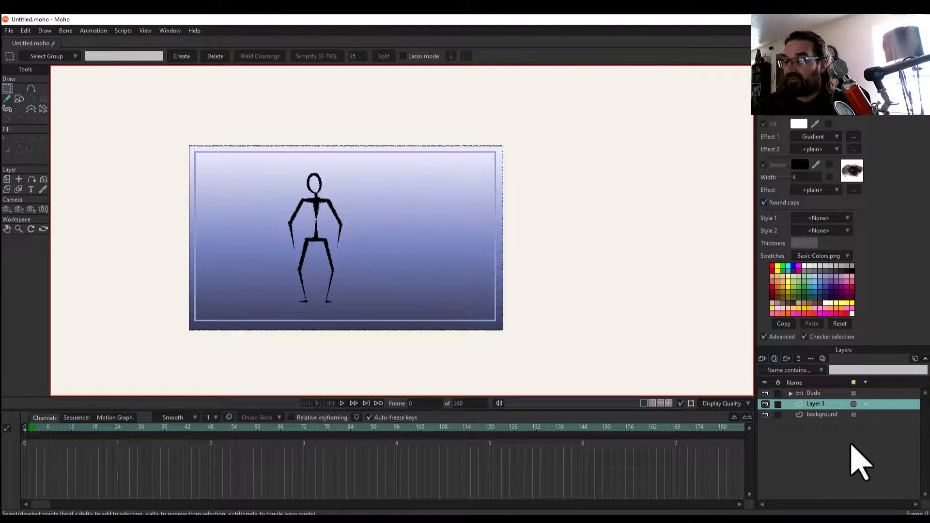
double_click(820, 405)
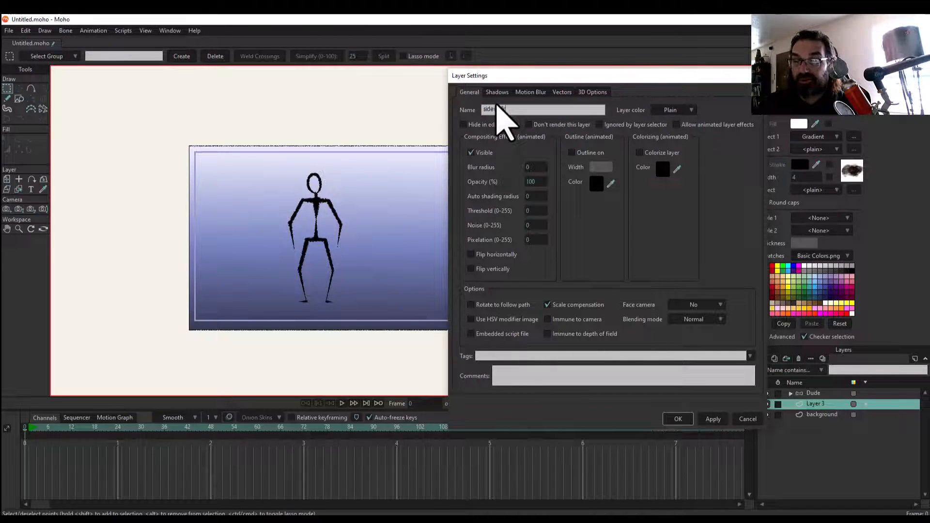
text(sidewalk)
key(Return)
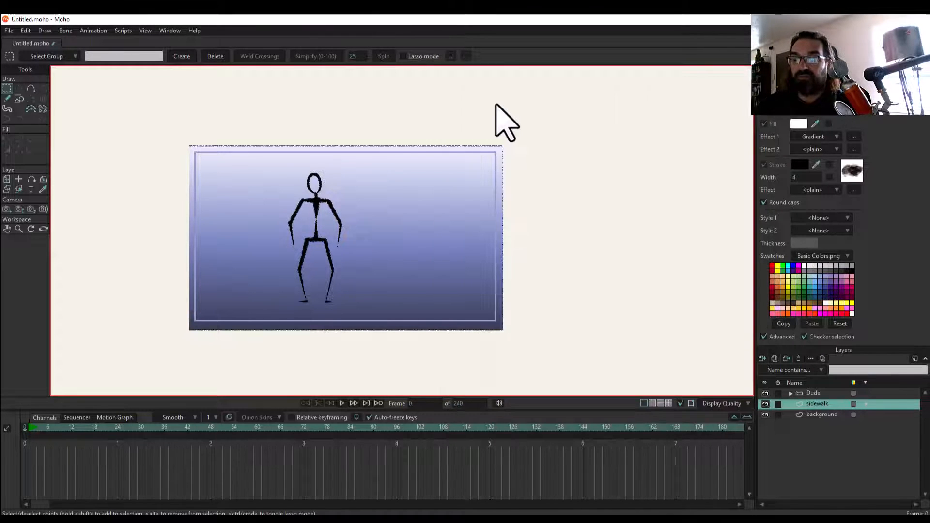
Draw a wide rectangle across the lower part of the frame, extending past the background's sides, and enable its fill.
click(20, 99)
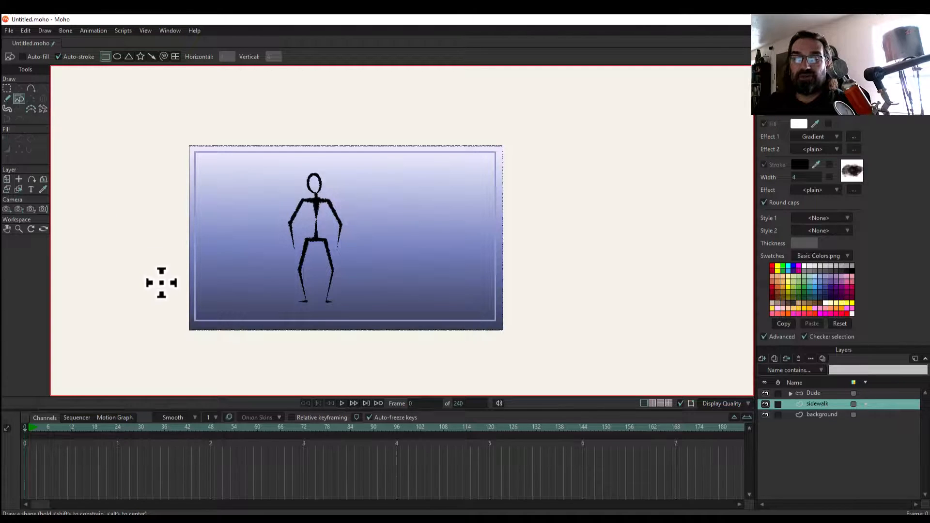
drag(166, 290, 527, 342)
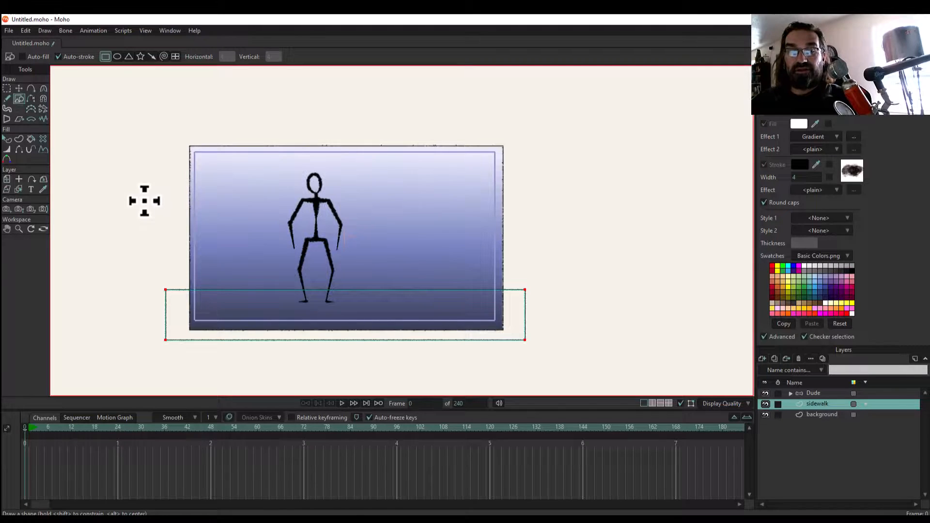
click(6, 140)
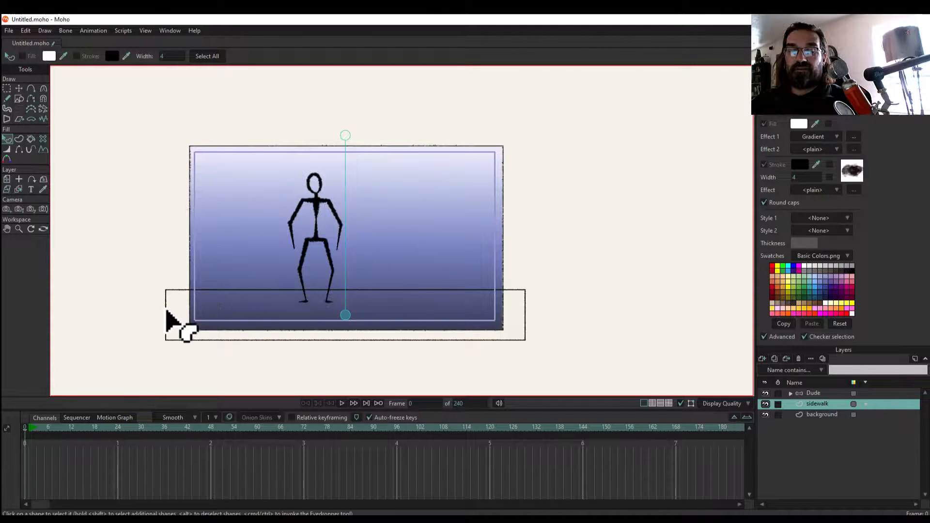
click(167, 314)
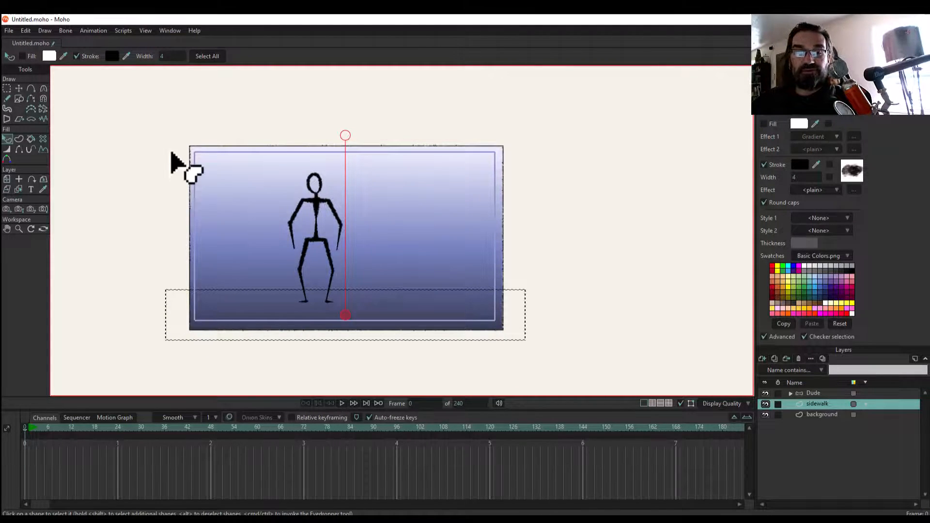
click(22, 57)
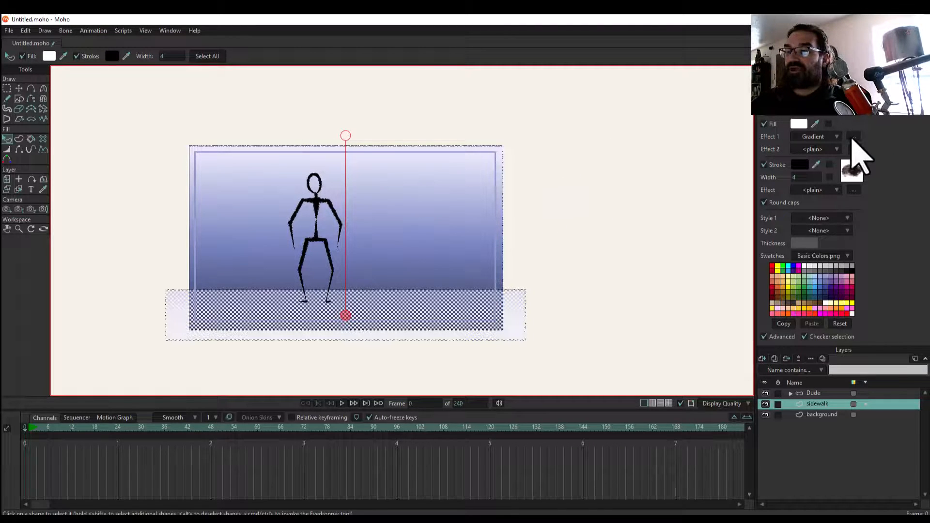
Reset the sidewalk rectangle's first fill effect to plain and apply the Gradient effect again.
click(838, 138)
click(844, 145)
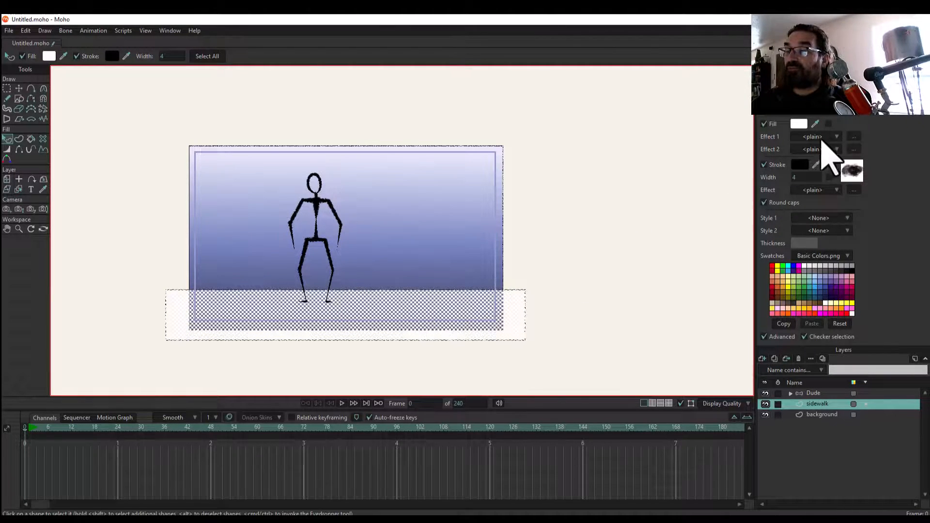
click(838, 138)
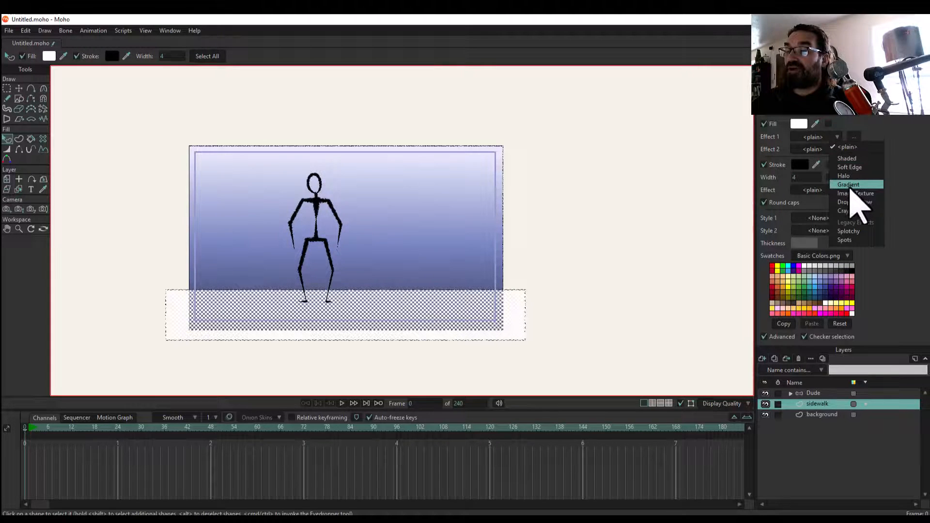
click(850, 186)
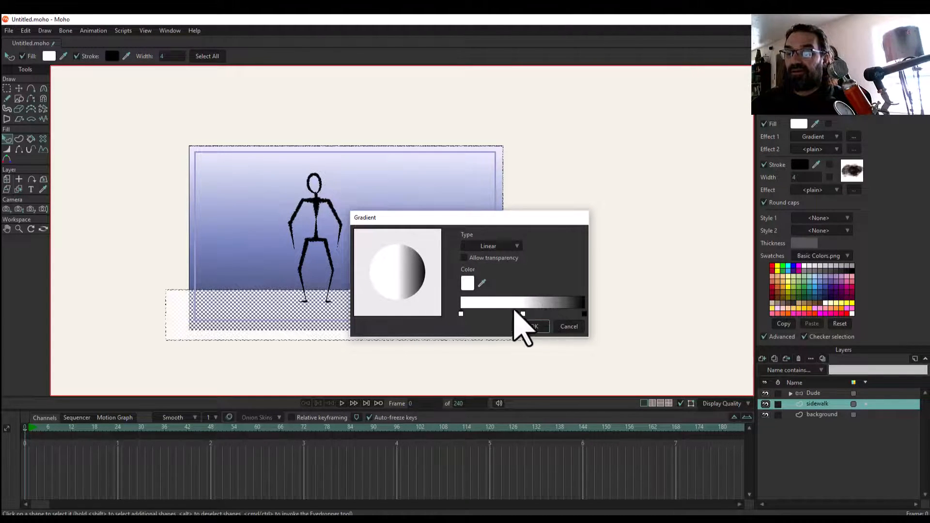
Change the sidewalk gradient's white starting stop to the medium grey 989898.
double_click(460, 313)
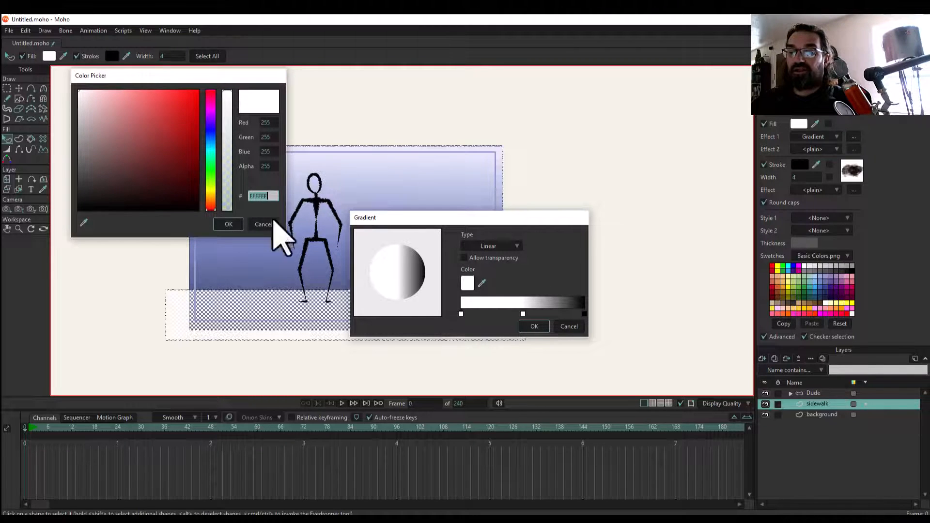
click(94, 132)
drag(94, 132, 52, 137)
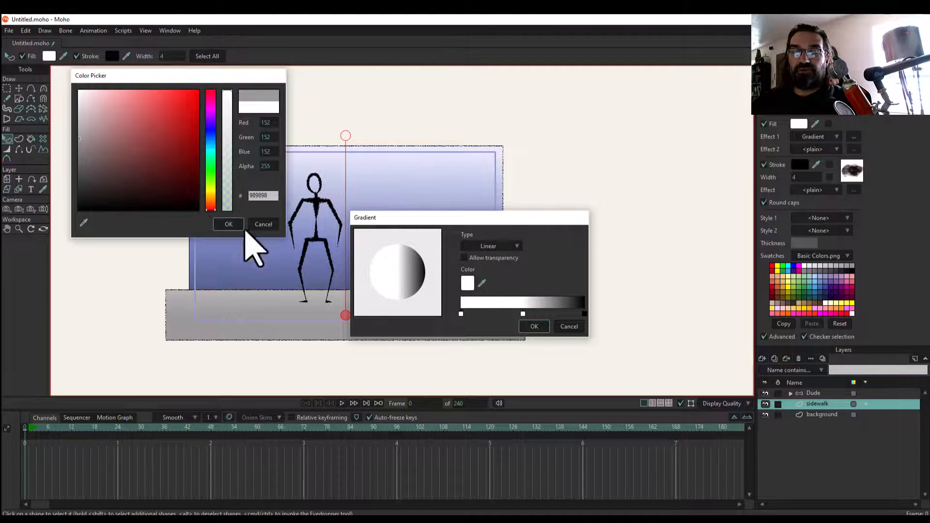
click(229, 224)
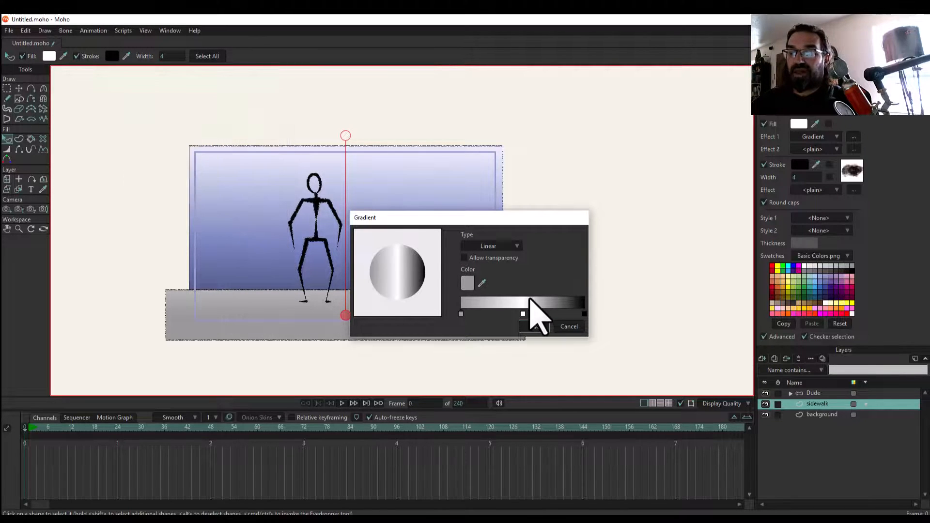
Change the sidewalk gradient's middle stop to the darker grey 777777 and apply the gradient settings.
double_click(522, 314)
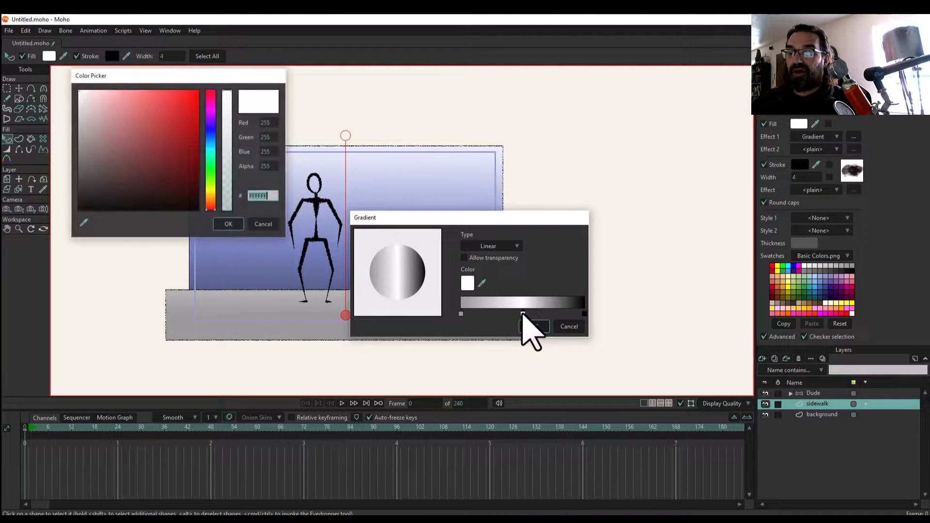
drag(89, 181, 69, 157)
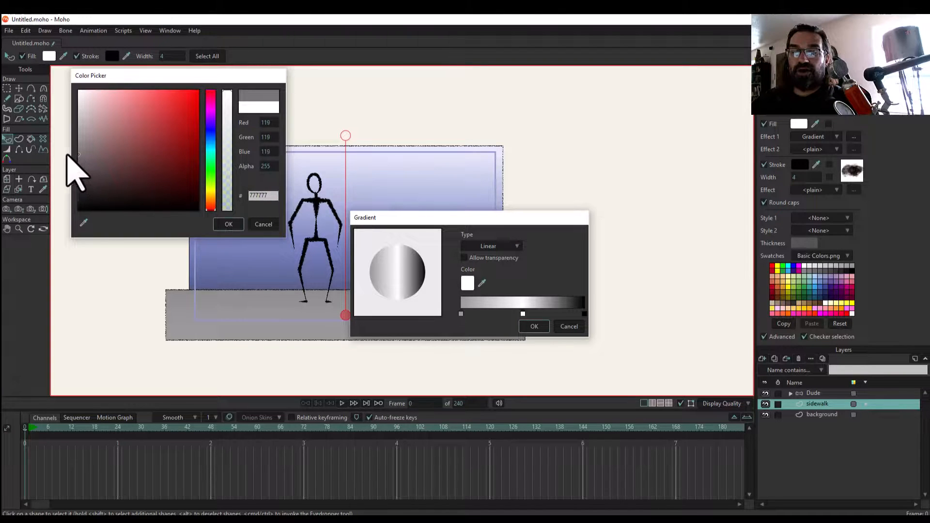
click(237, 226)
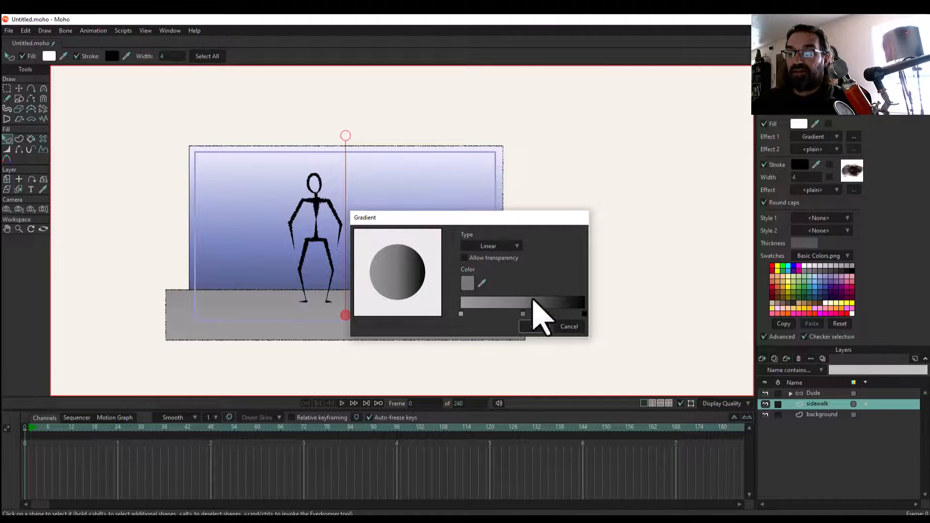
click(536, 328)
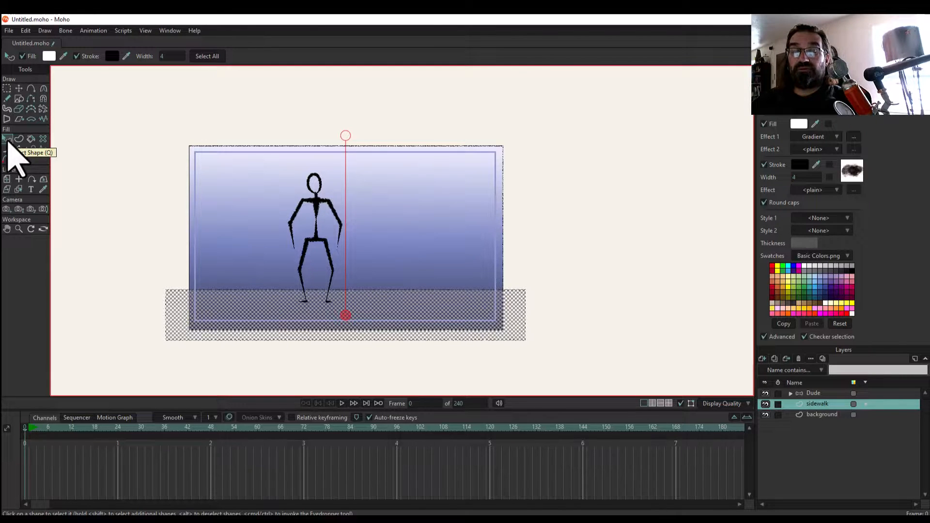
Reposition the sidewalk's gradient handles from just above its upper edge to just below its lower edge, dark end lowest, and deselect its points.
click(129, 215)
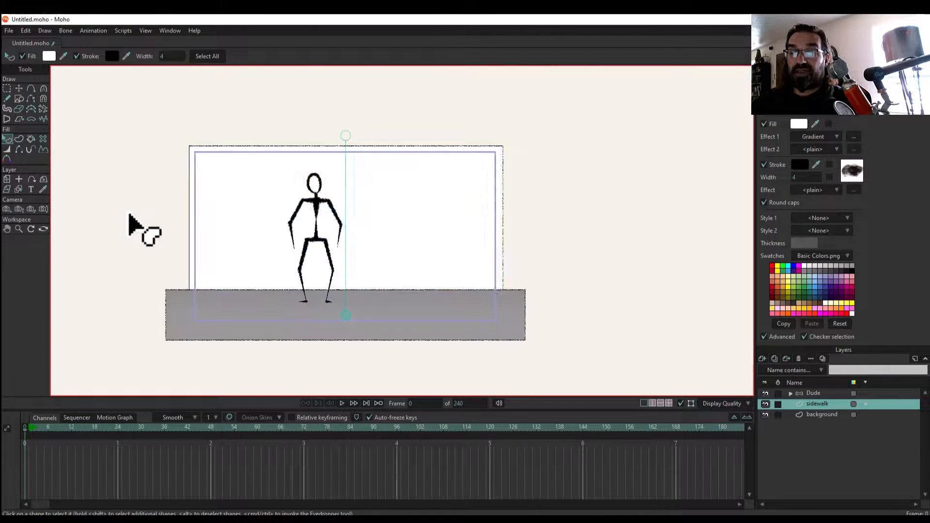
mouse_move(347, 137)
mouse_down()
mouse_move(344, 174)
mouse_move(413, 210)
mouse_move(332, 228)
mouse_move(344, 297)
mouse_move(365, 295)
mouse_move(370, 322)
mouse_move(346, 344)
mouse_move(343, 281)
mouse_move(344, 359)
mouse_up()
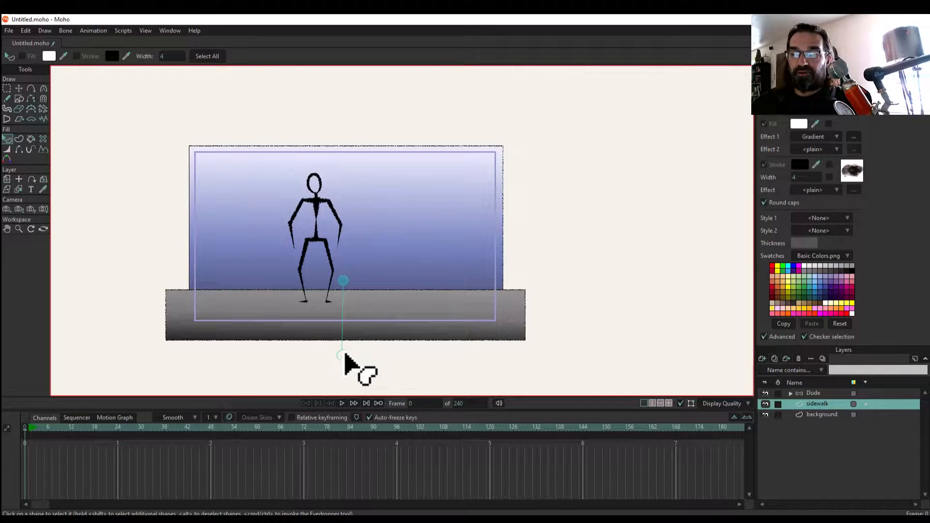
drag(345, 356, 343, 356)
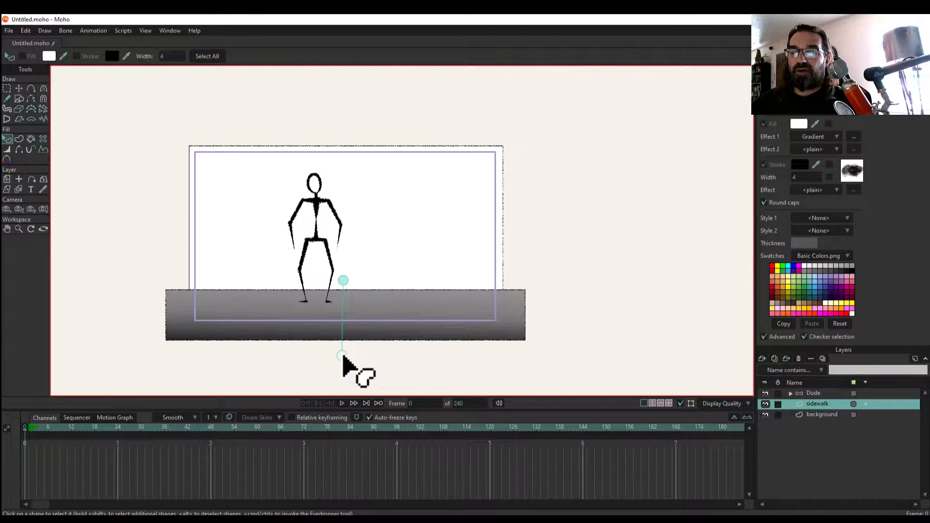
drag(342, 357, 346, 355)
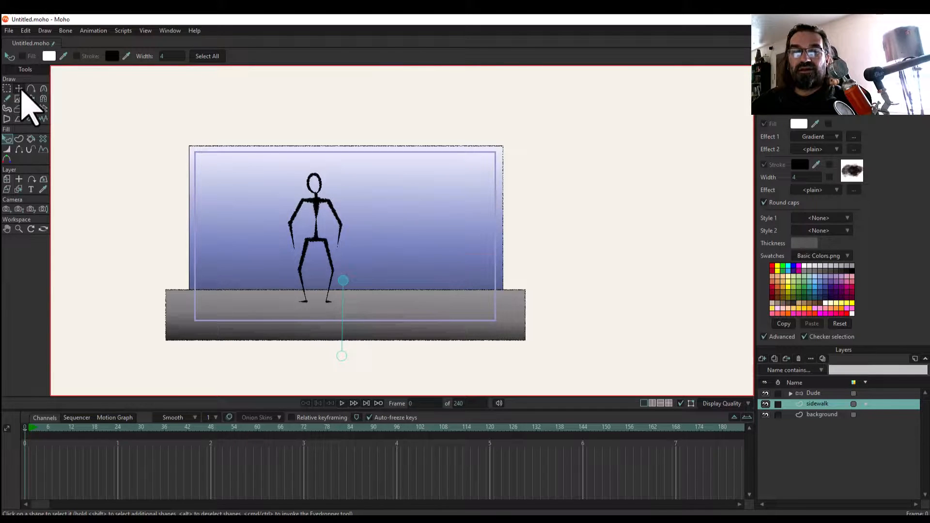
click(19, 89)
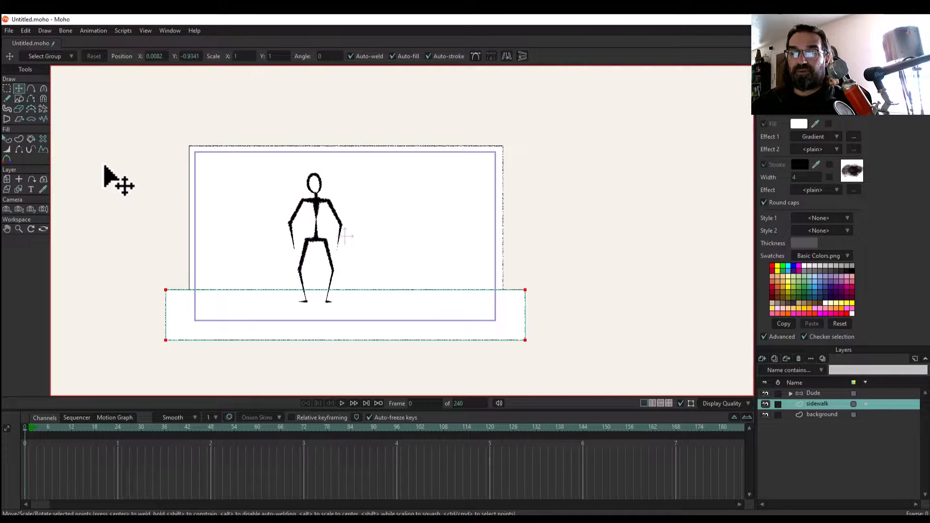
click(103, 166)
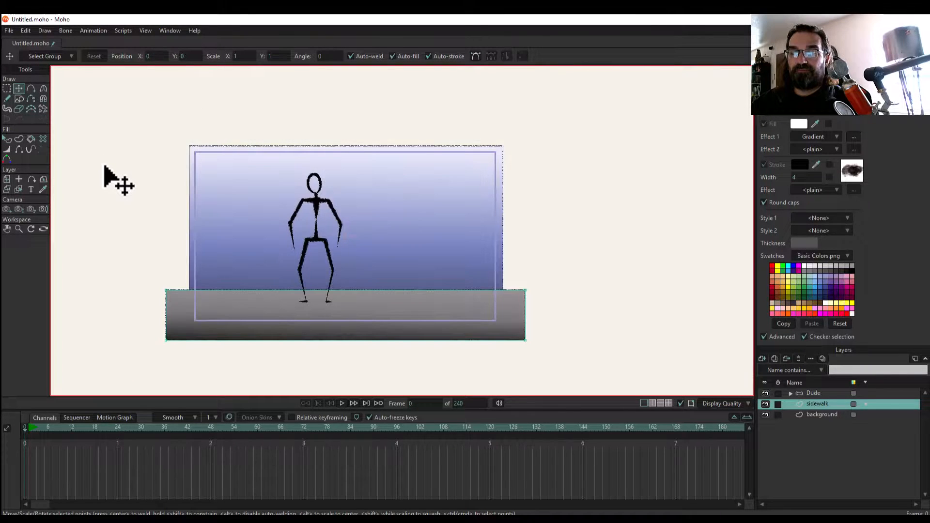
Play the animation from the start twice to review the dancing figure against the finished scenery.
click(342, 403)
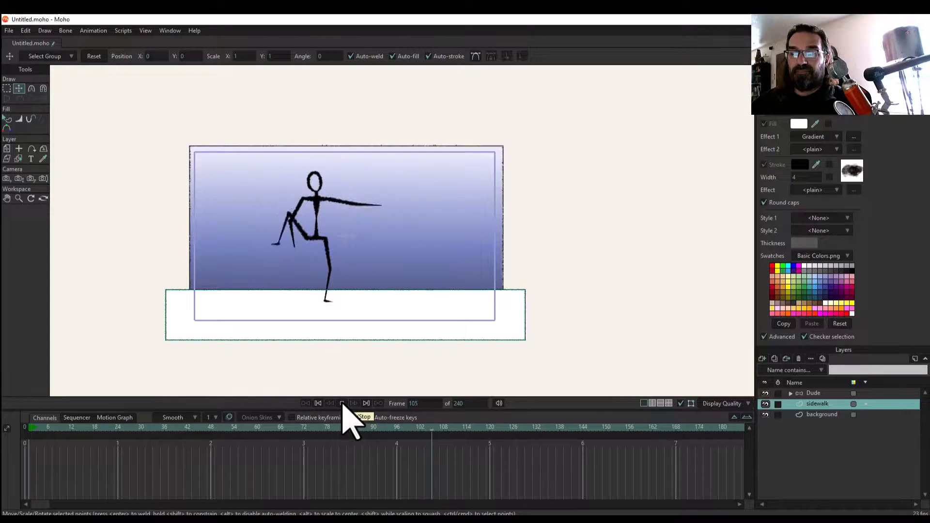
click(343, 404)
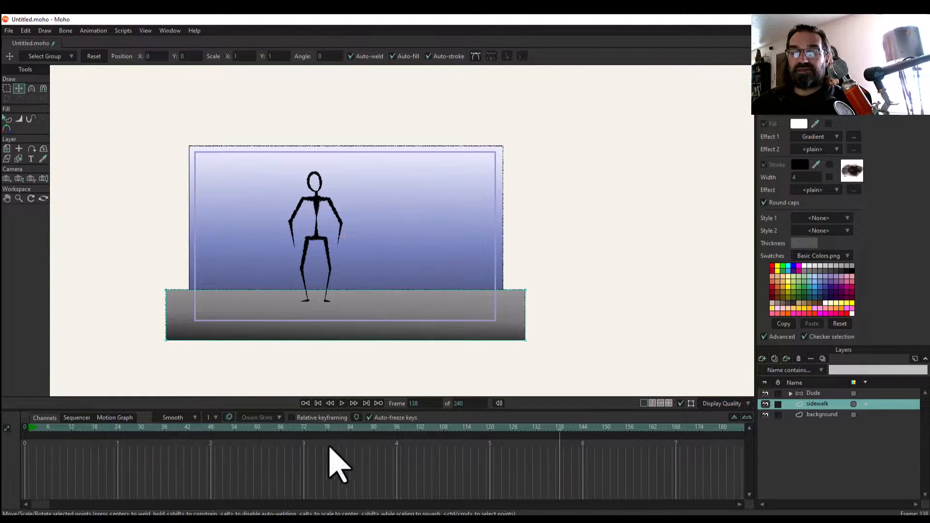
click(318, 403)
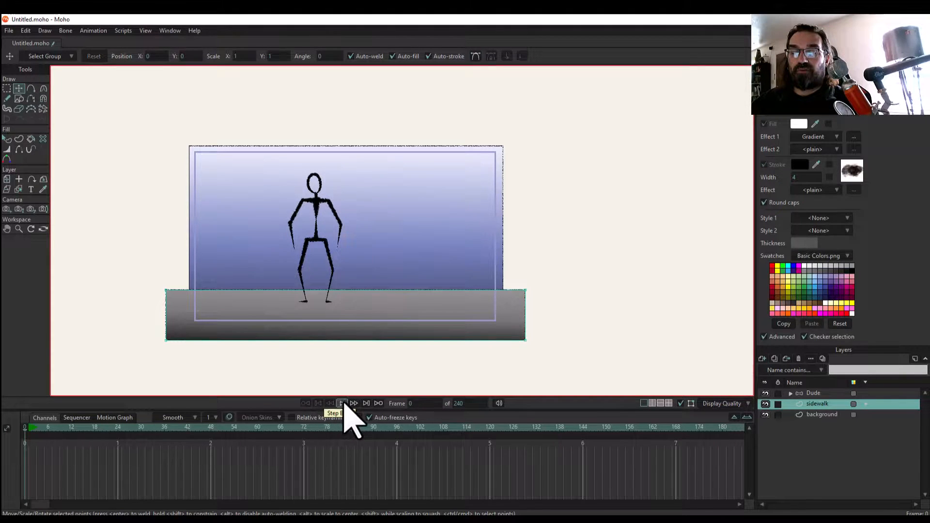
click(342, 404)
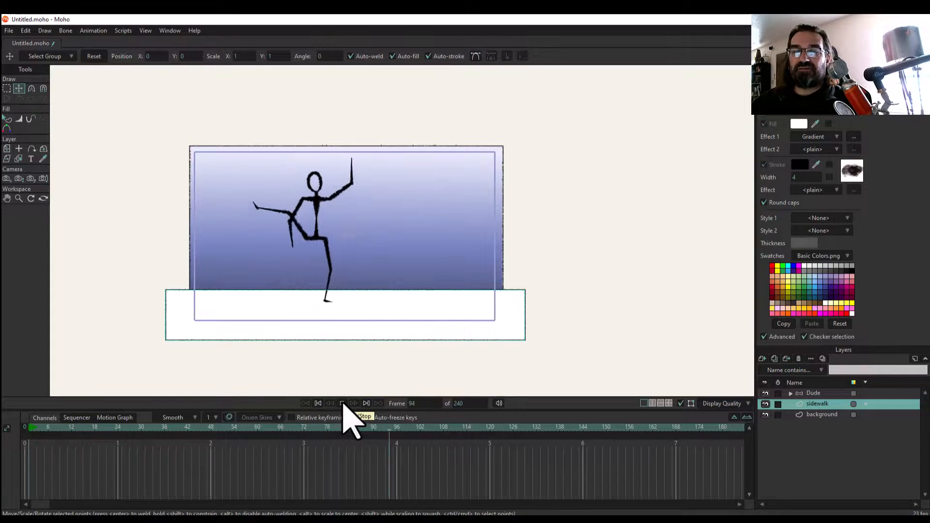
click(342, 404)
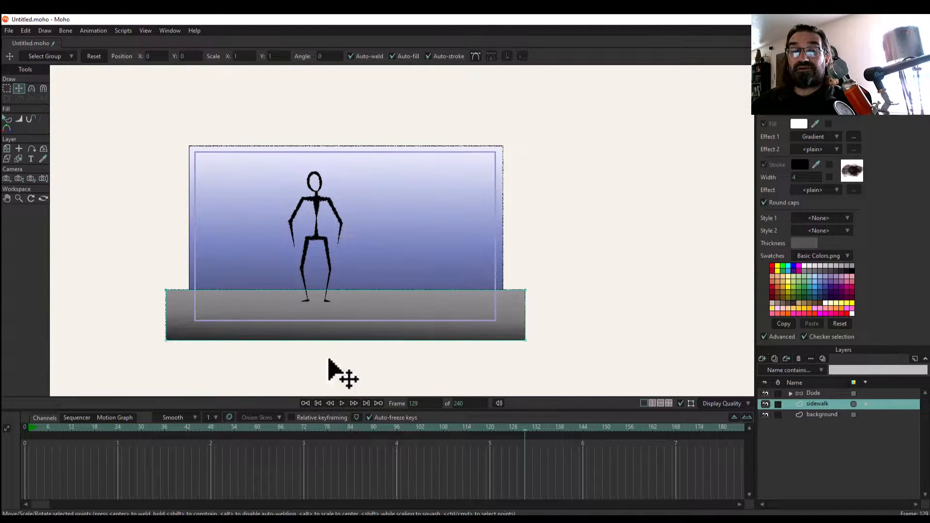
Open the animation export settings and set the end frame to 120.
click(10, 31)
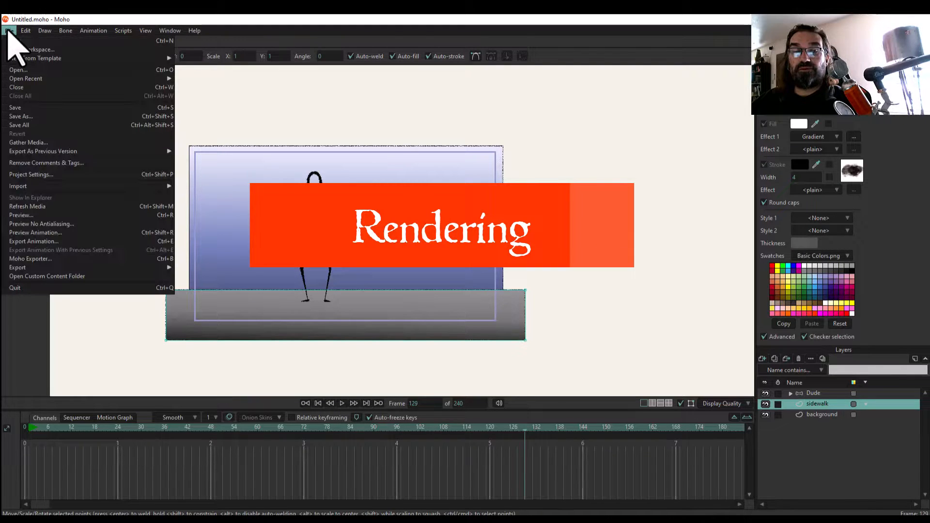
click(77, 242)
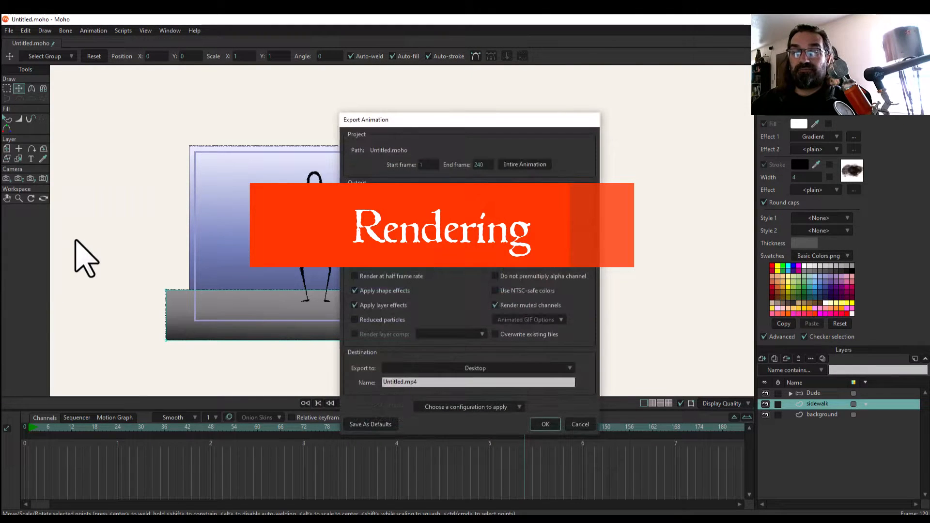
drag(485, 125, 597, 85)
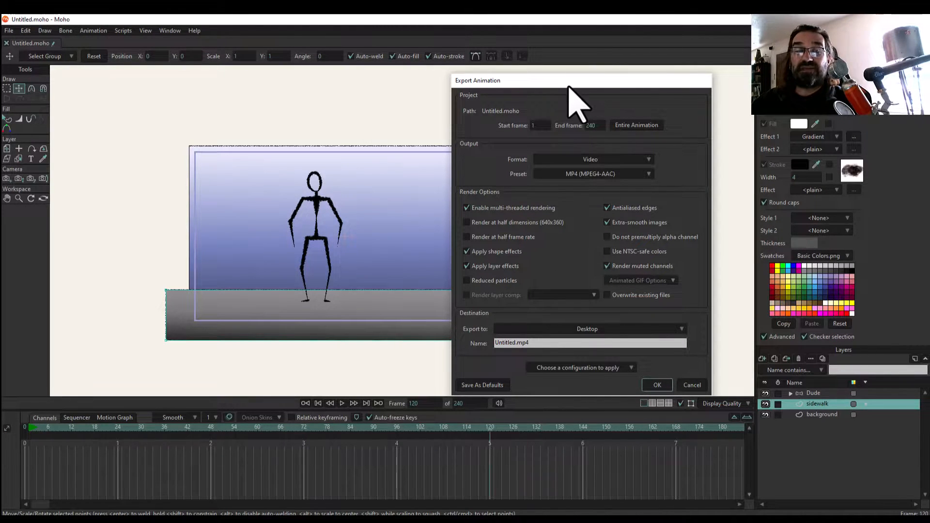
drag(598, 128, 122, 259)
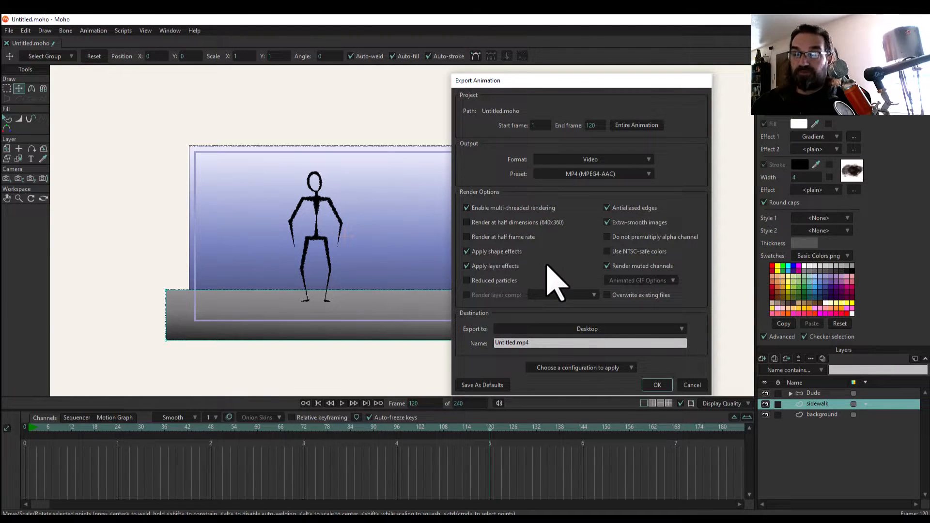
Name the output file stickman, choose the Desktop as destination, and export the animation as an MP4 (MPEG4-AAC) video.
triple_click(555, 343)
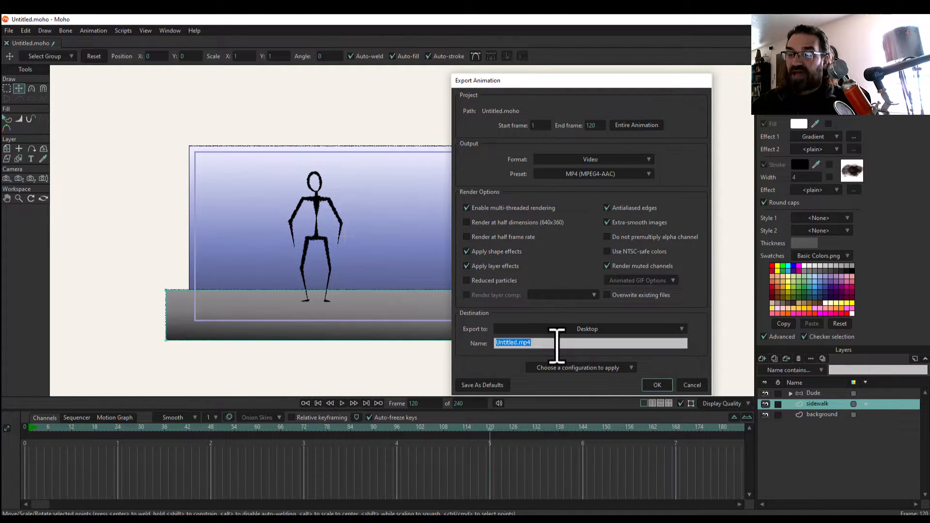
text(stickman)
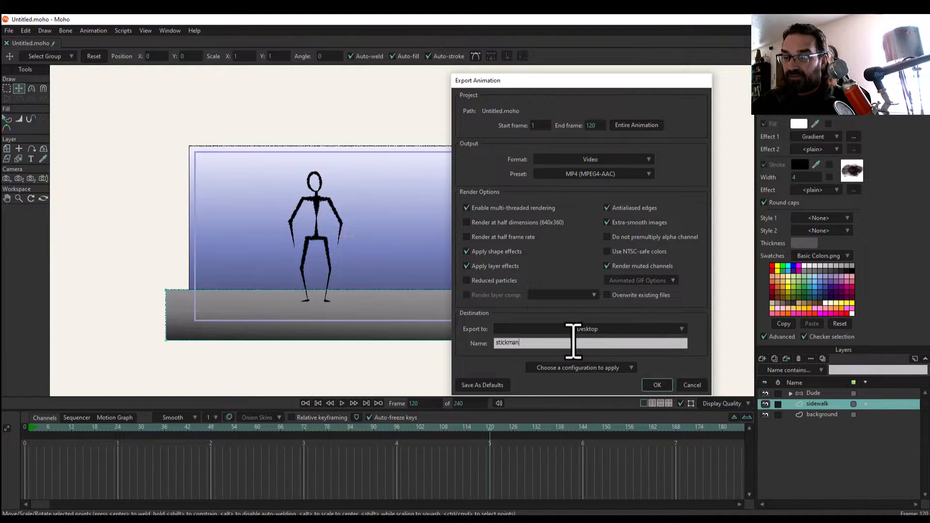
click(681, 330)
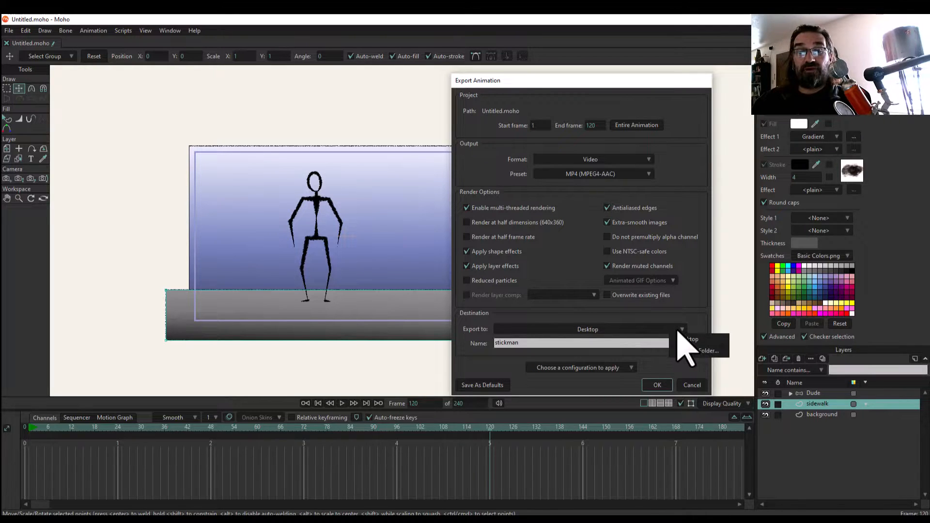
click(712, 338)
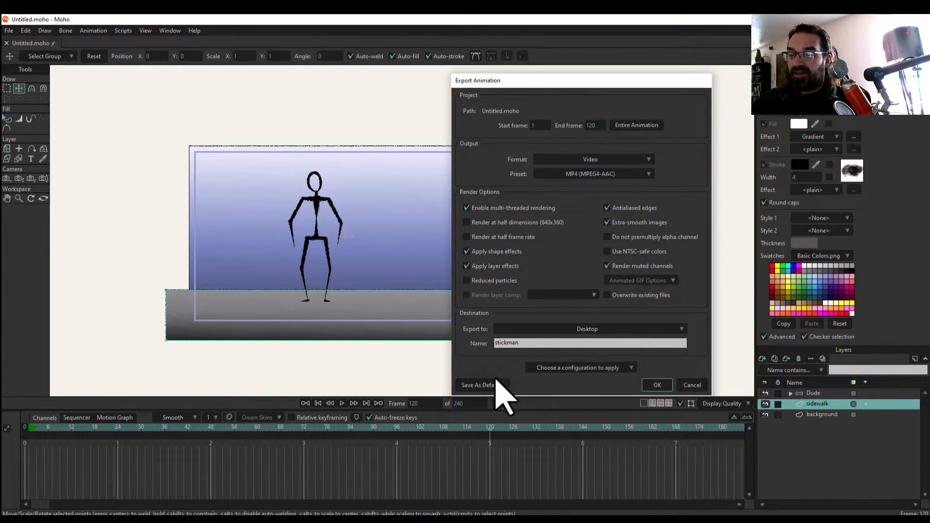
click(606, 370)
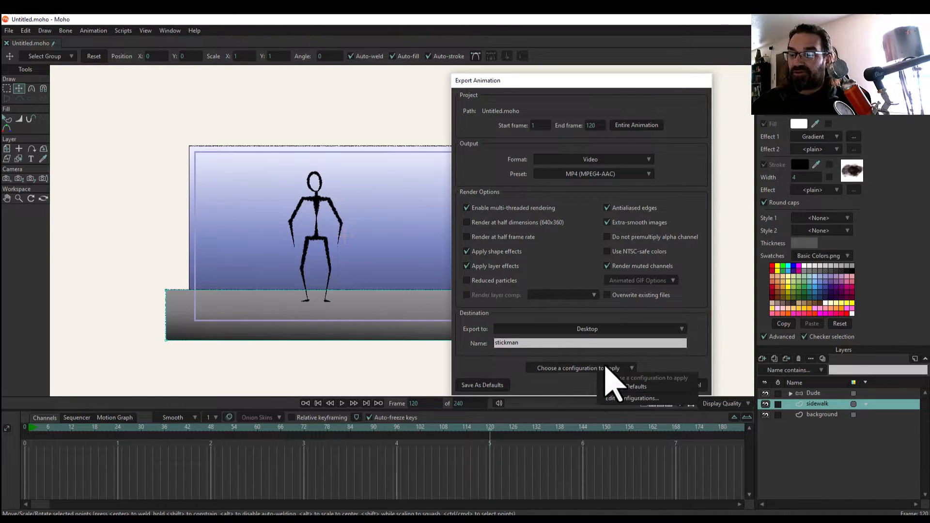
click(701, 378)
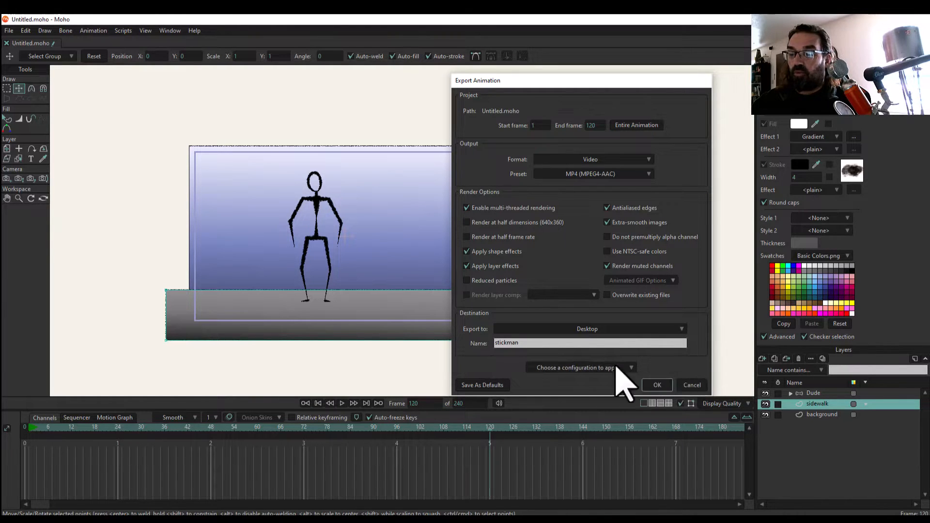
click(659, 384)
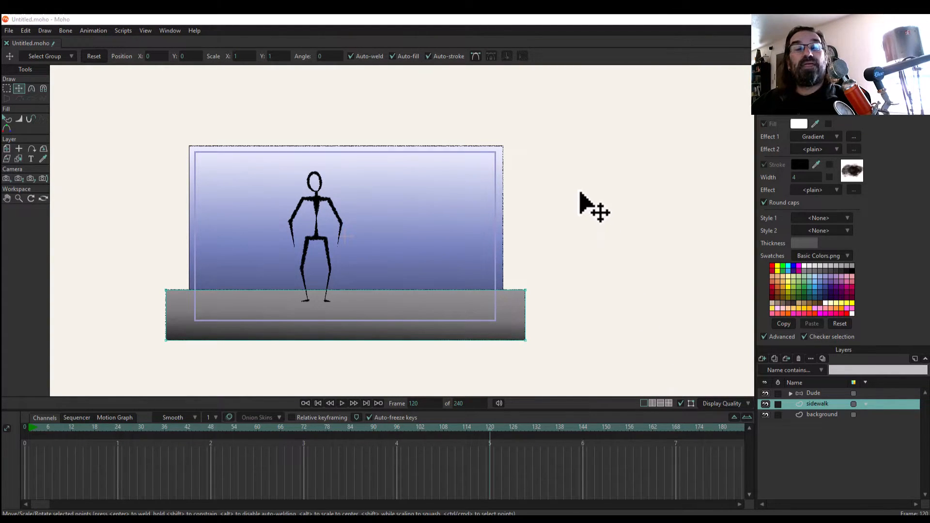
Bring the video player window into view to review the rendered stickman video.
drag(0, 108, 569, 74)
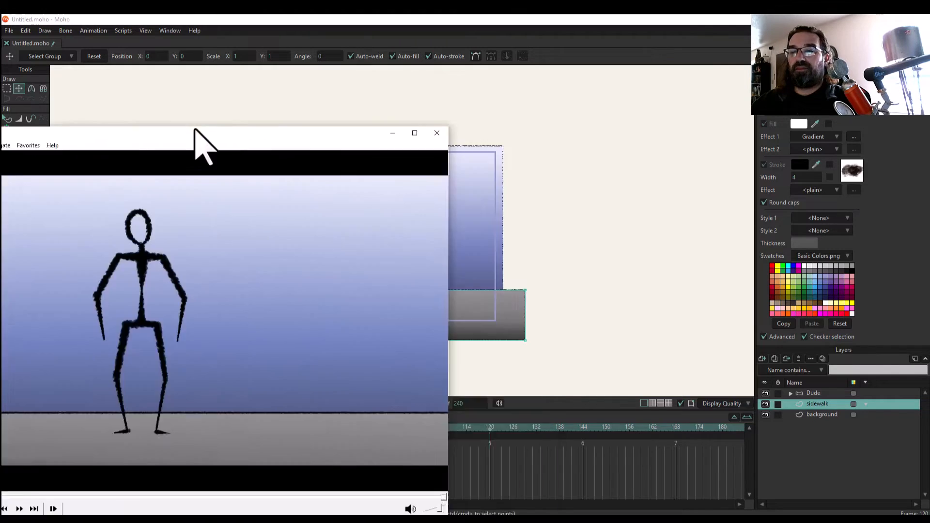
drag(195, 129, 632, 78)
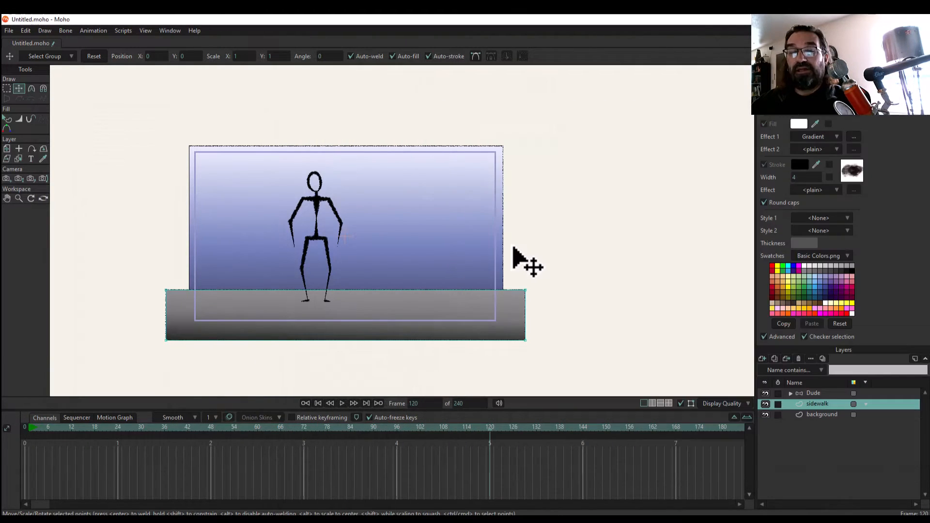
Play the animation in the Moho workspace again from the start to review the dance.
click(342, 403)
click(342, 403)
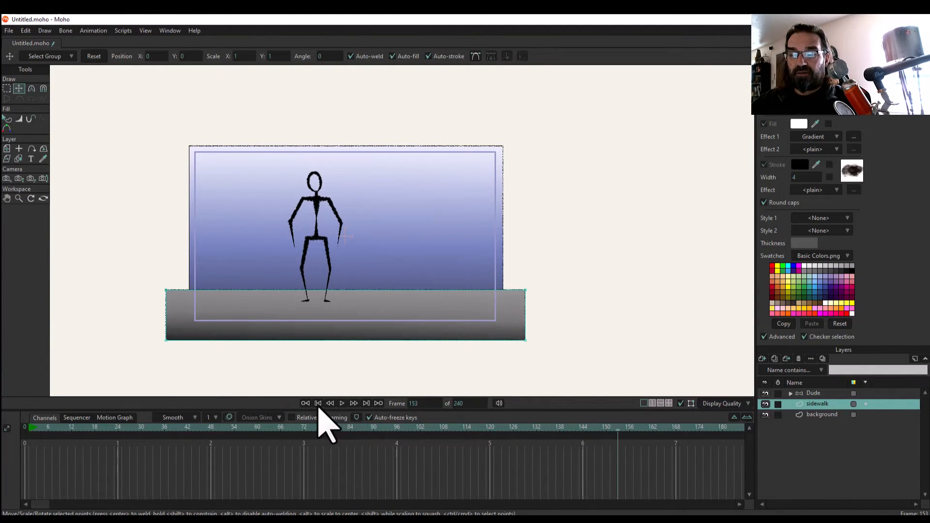
click(342, 403)
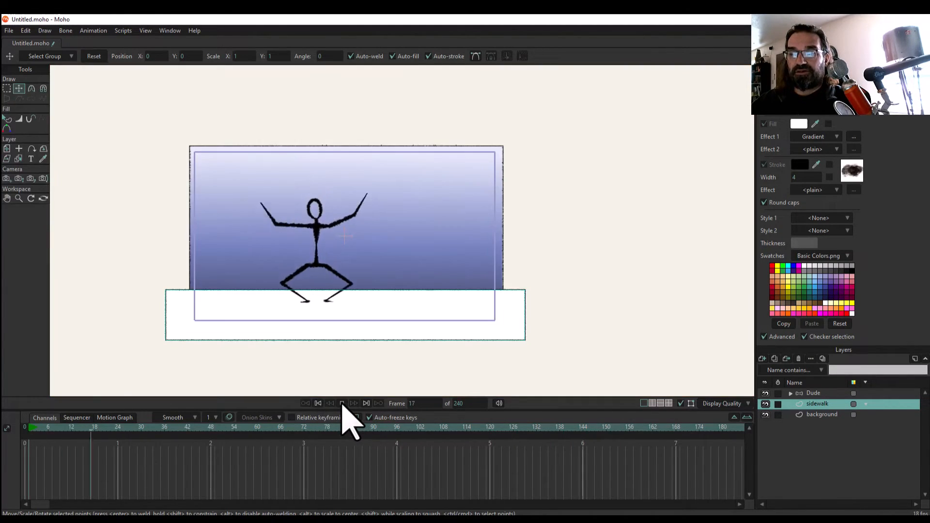